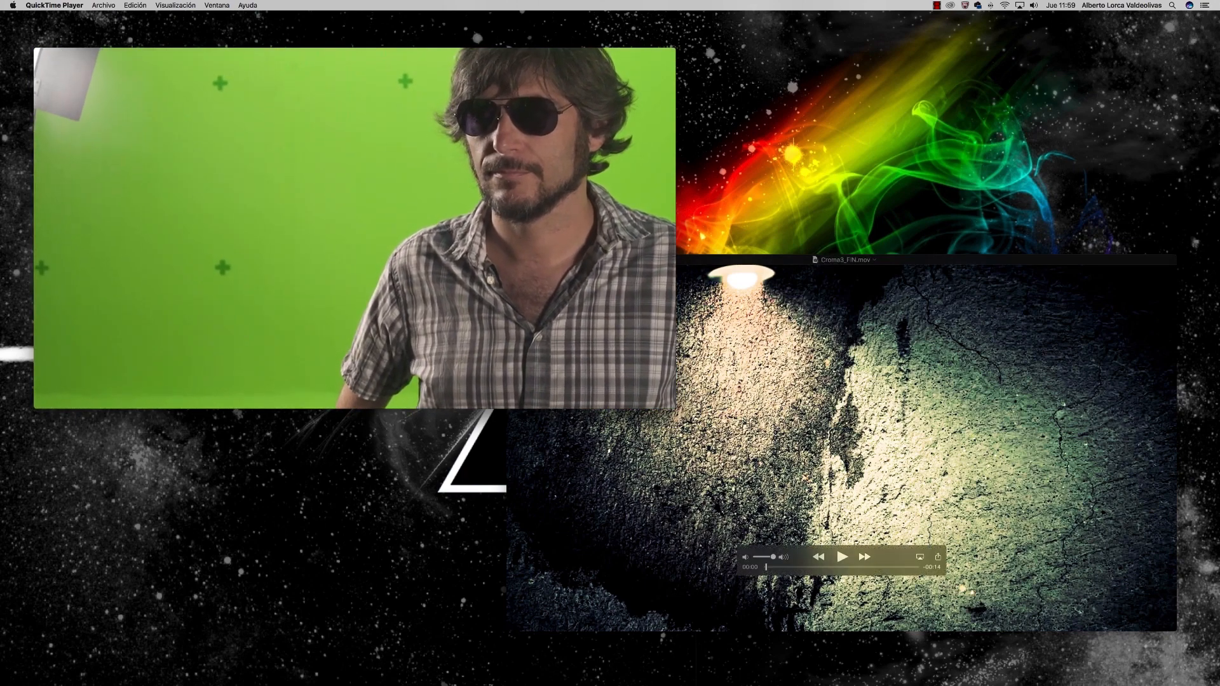
Bring the Croma3_FIN.mov window in front of the green-screen clip and play the finished video.
left_click_drag(772, 264, 758, 247)
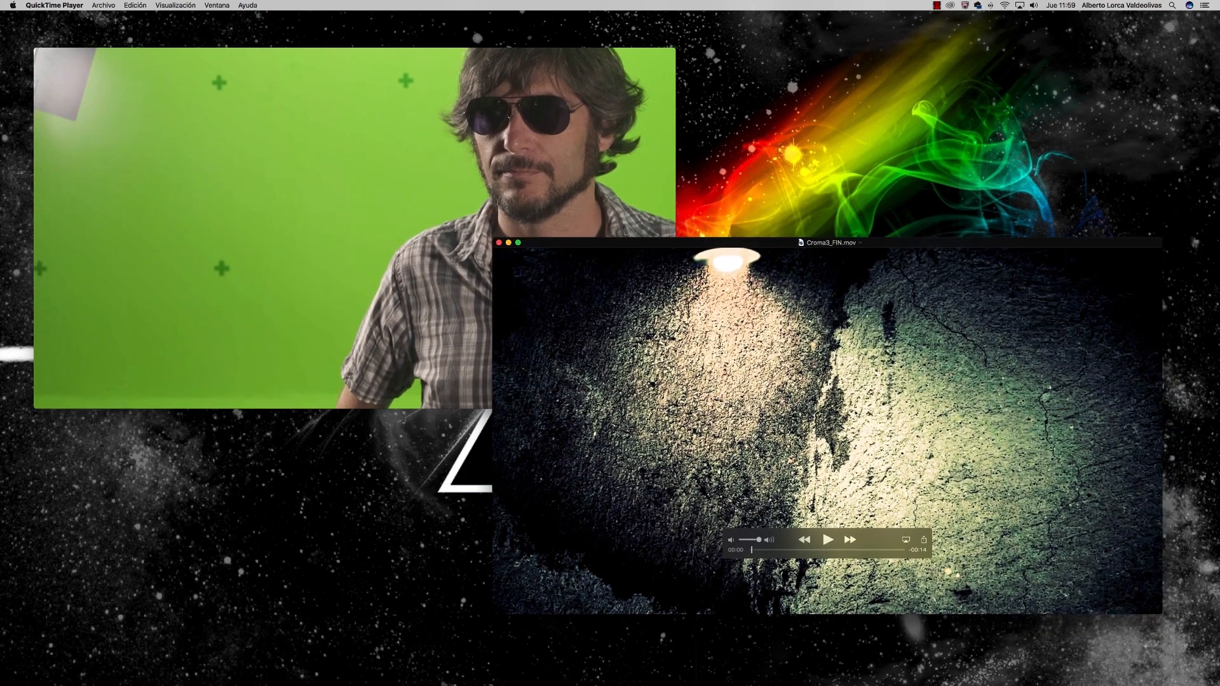
left_click(828, 540)
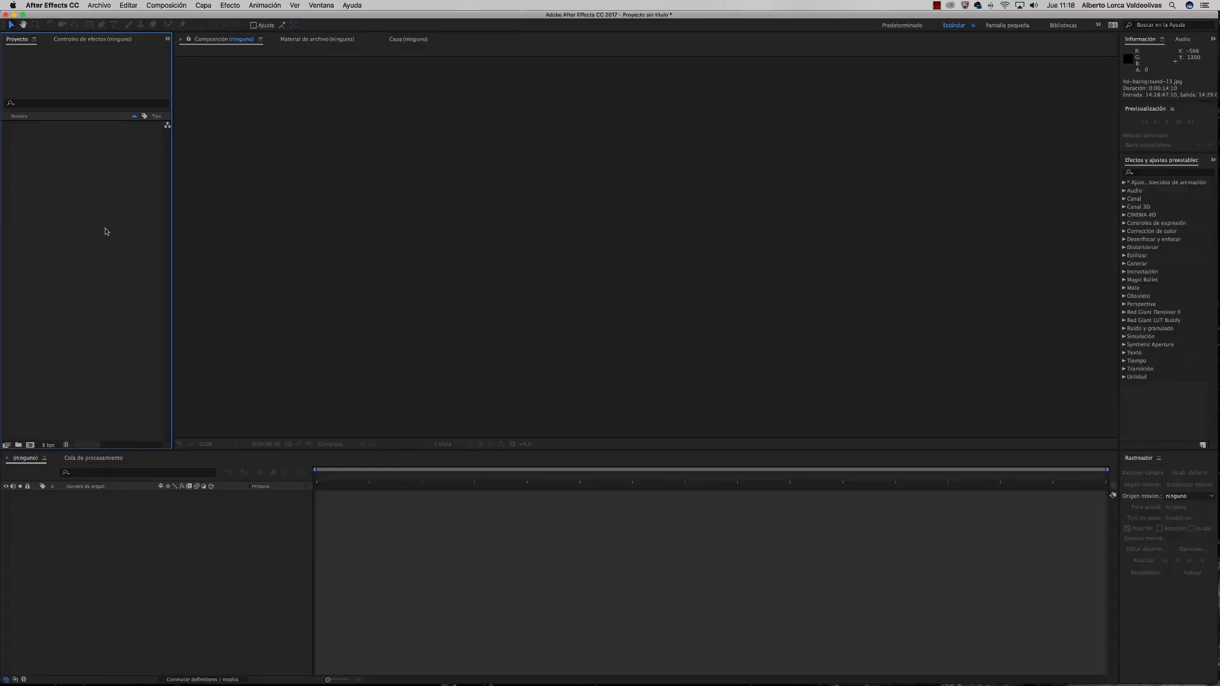
Import C0018.MP4 and hd-background-13.jpg from the MEDIA folder into the After Effects project.
double_click(60, 204)
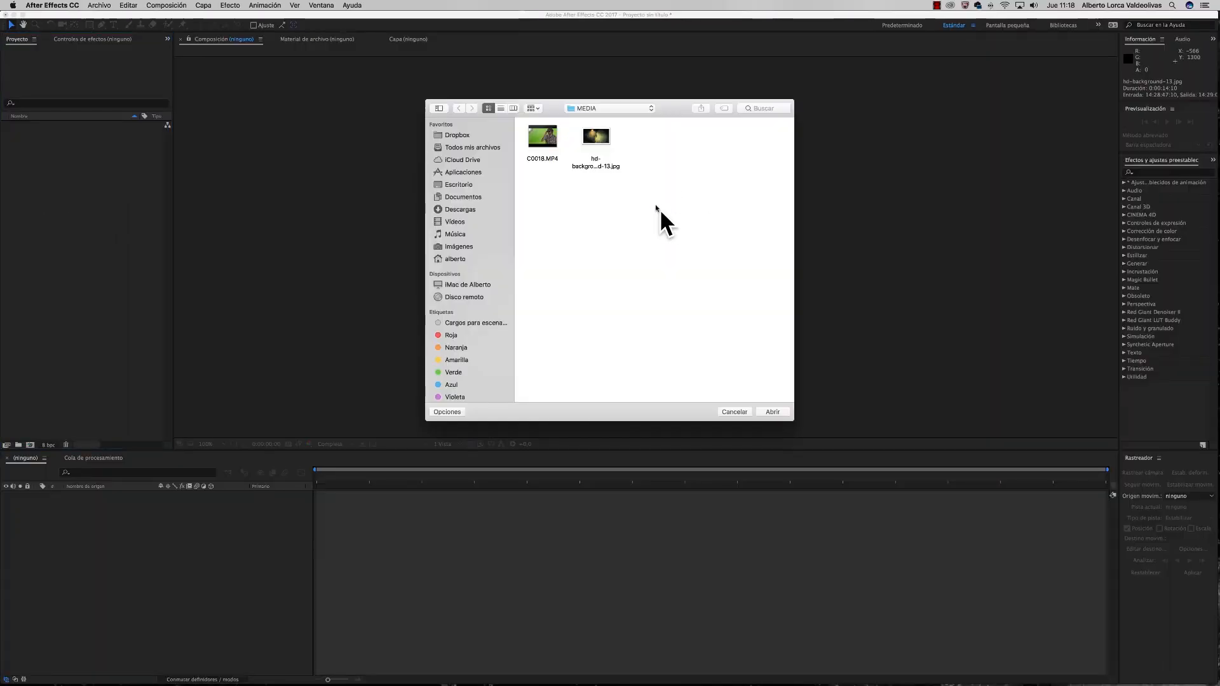
key("super+a")
left_click(773, 412)
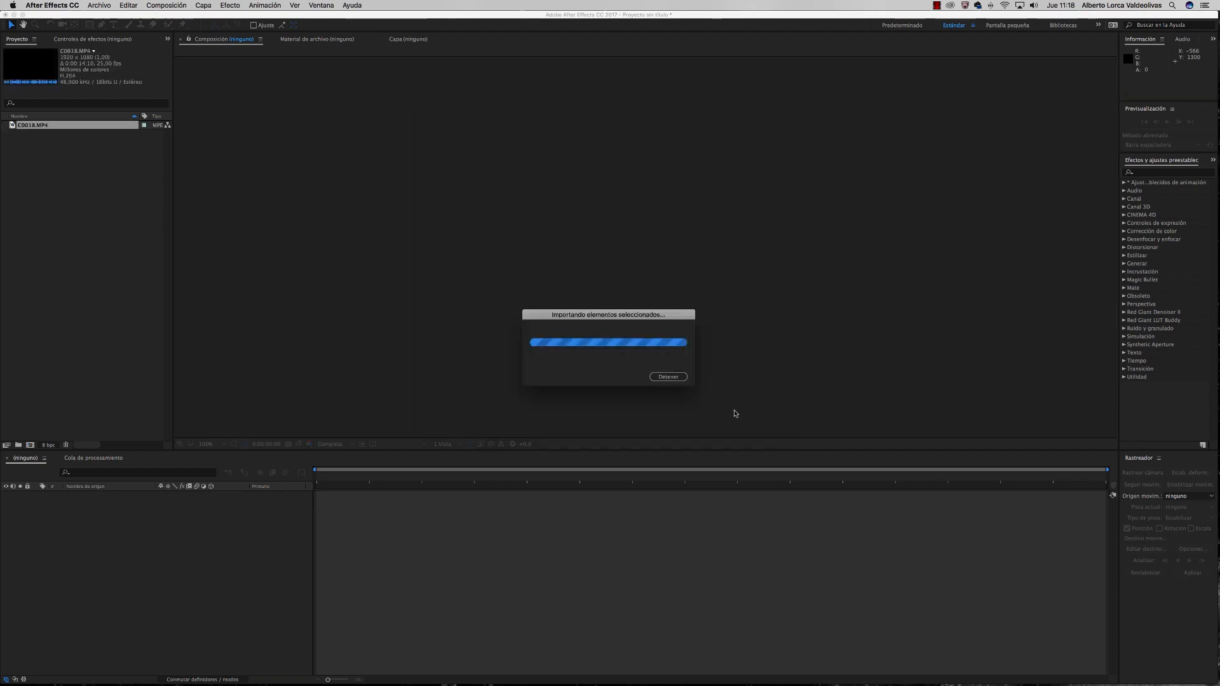
left_click(100, 177)
Open the C0018.MP4 footage and play it back to review the green-screen shot.
double_click(32, 126)
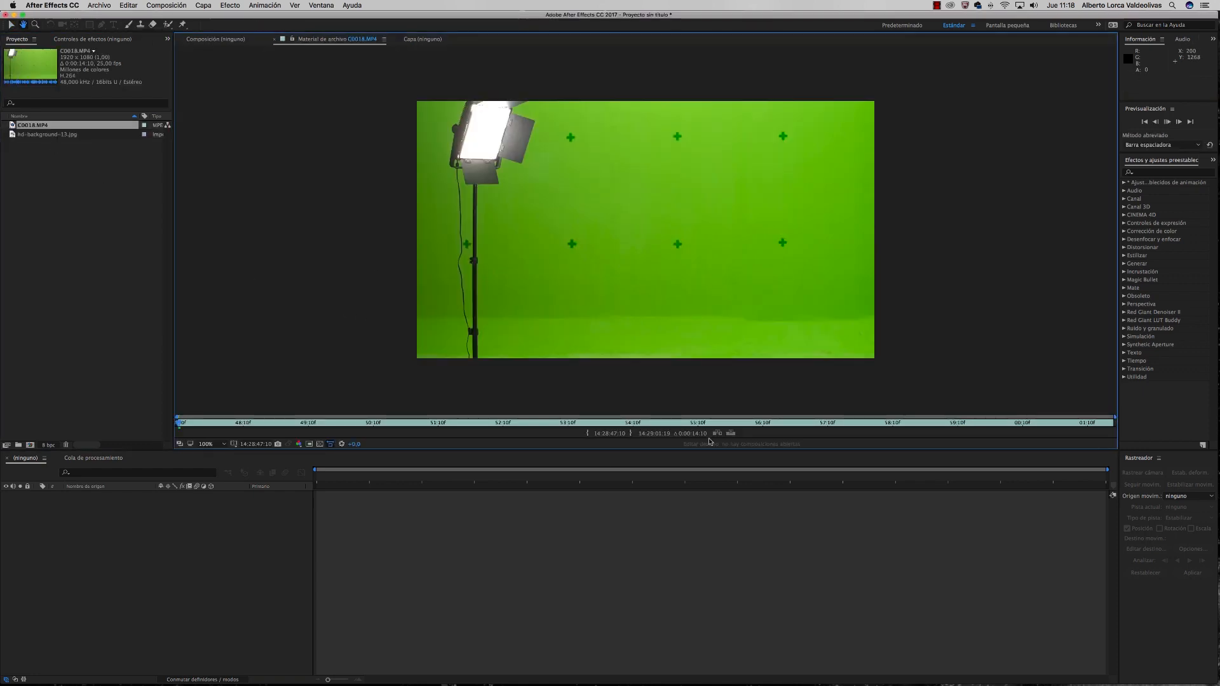
key("space")
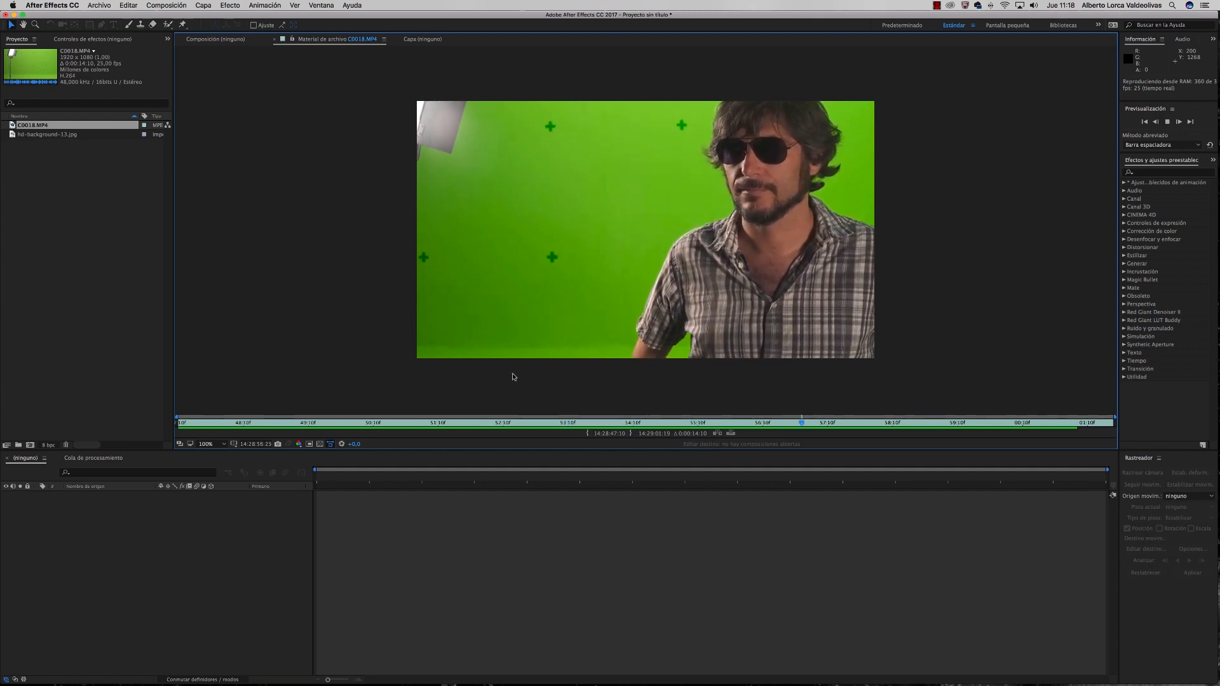
key("space")
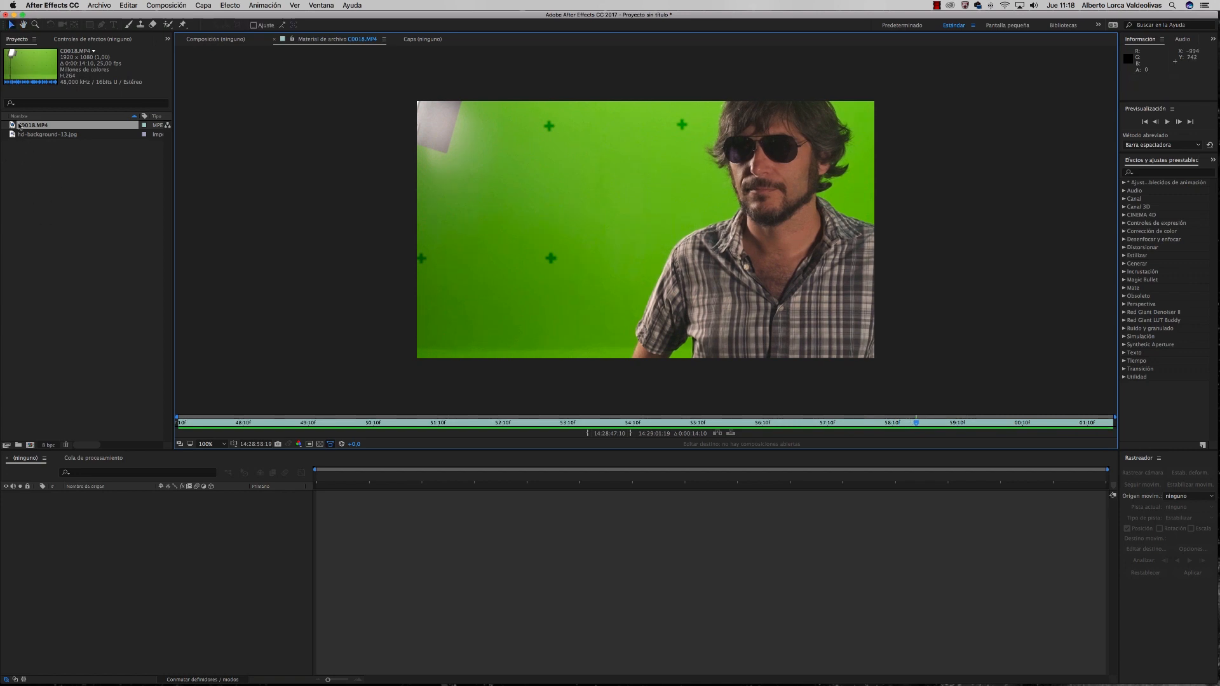
Create a composition from C0018.MP4 and add hd-background-13.jpg as a layer beneath the video.
left_click_drag(20, 127, 32, 456)
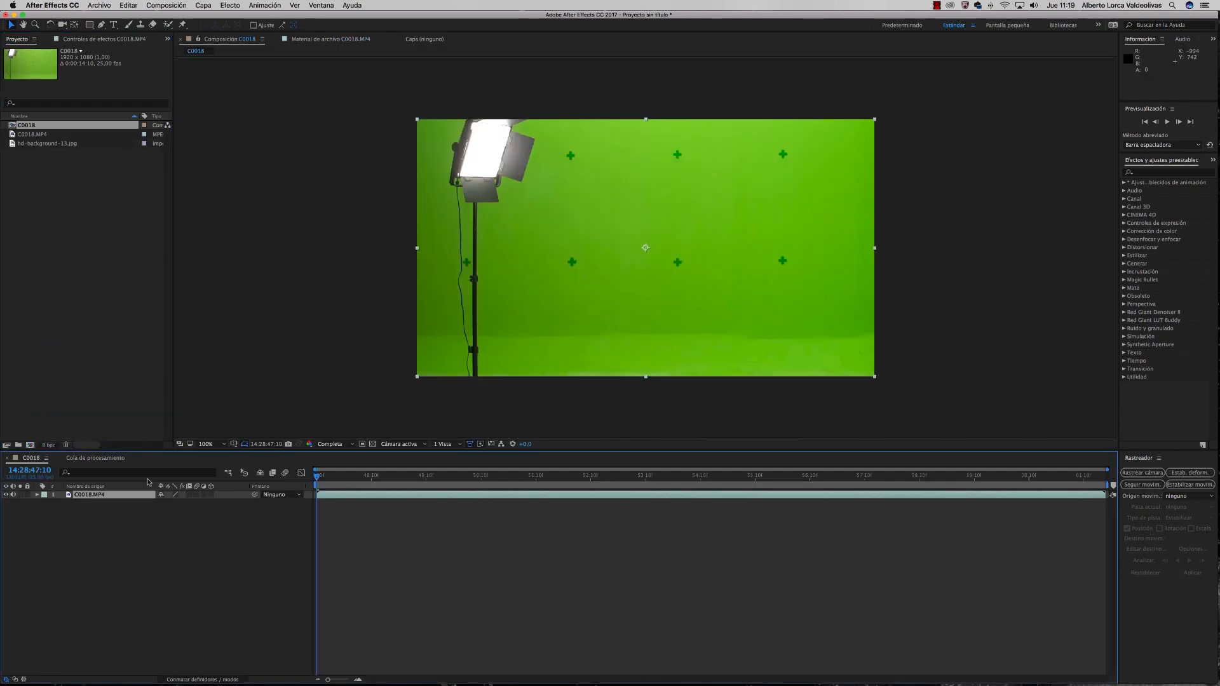
left_click(43, 144)
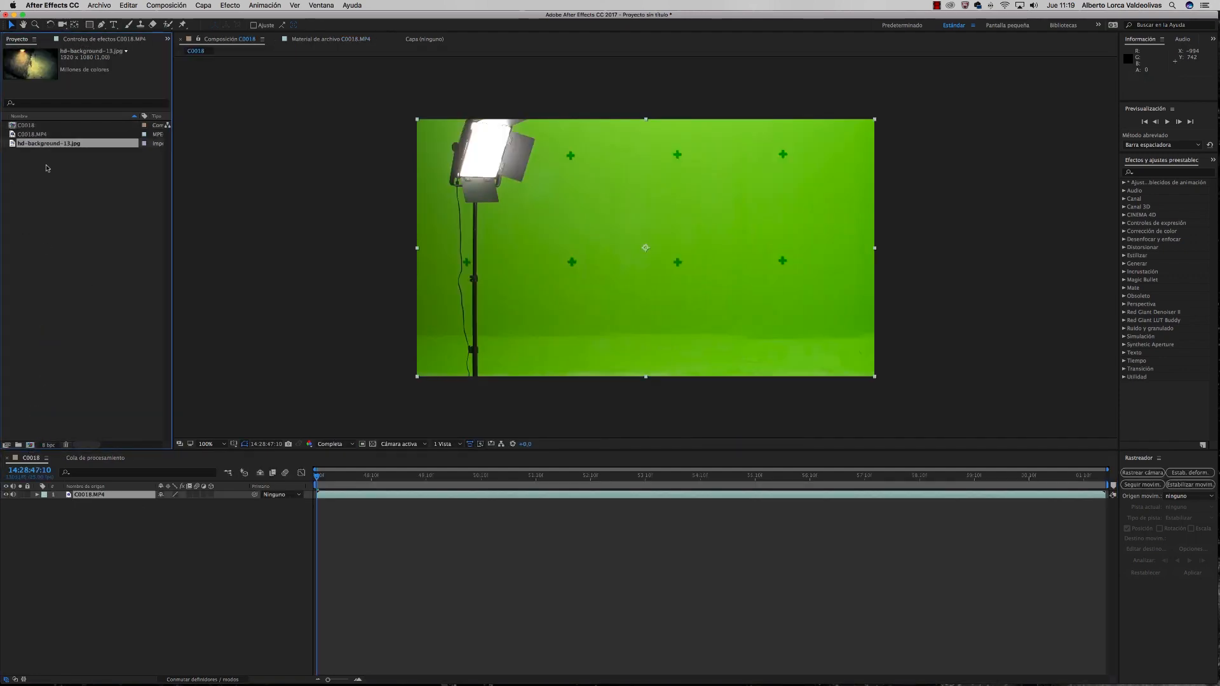
left_click_drag(36, 145, 84, 523)
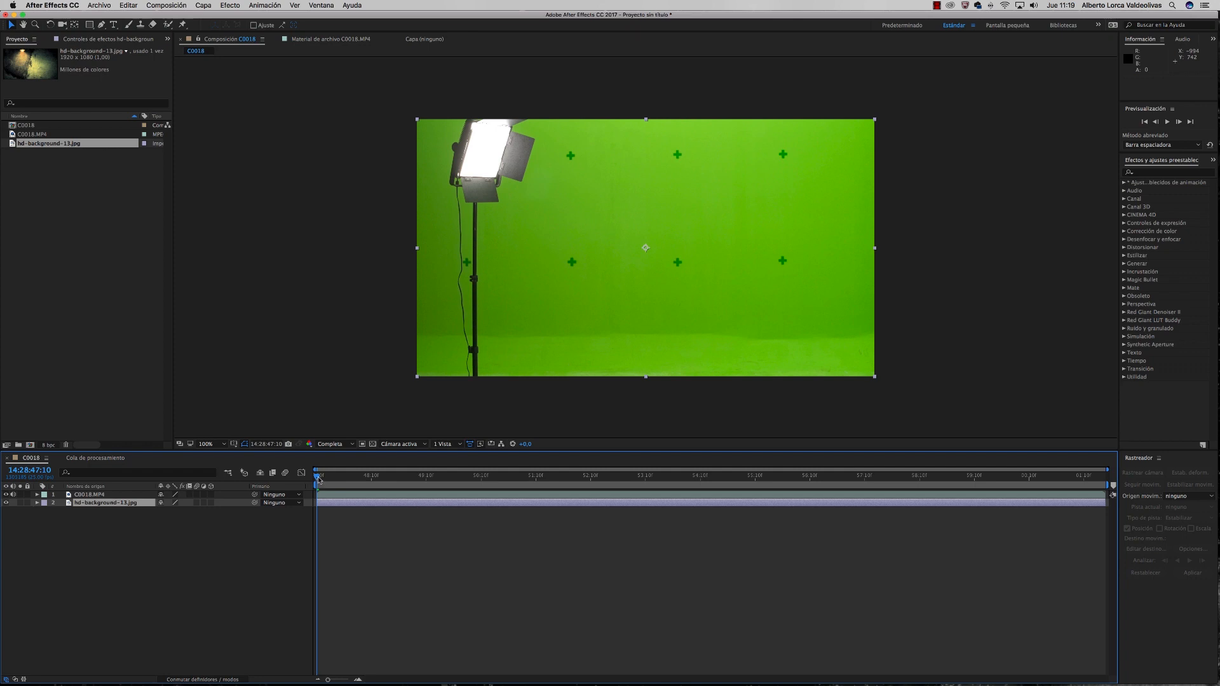
At 14:28:53:12, apply Keylight (1.2) to the C0018.MP4 layer and sample the green backdrop beside the man's head as Screen Colour.
left_click_drag(318, 479, 652, 508)
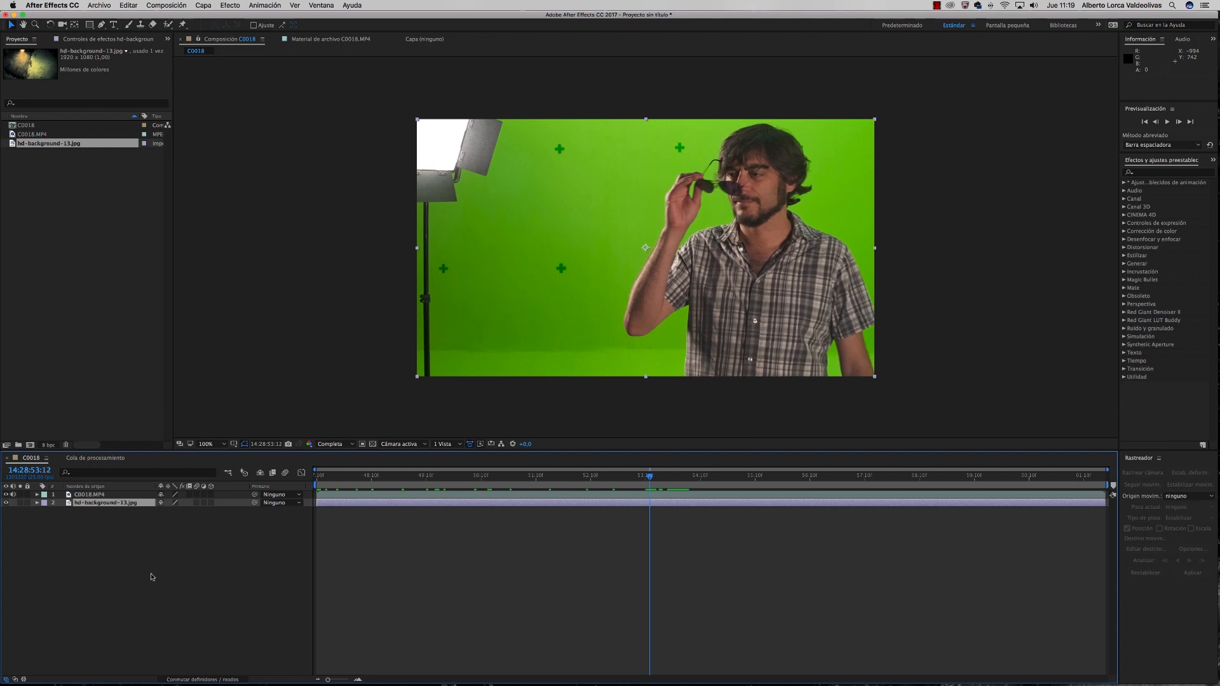
left_click(90, 495)
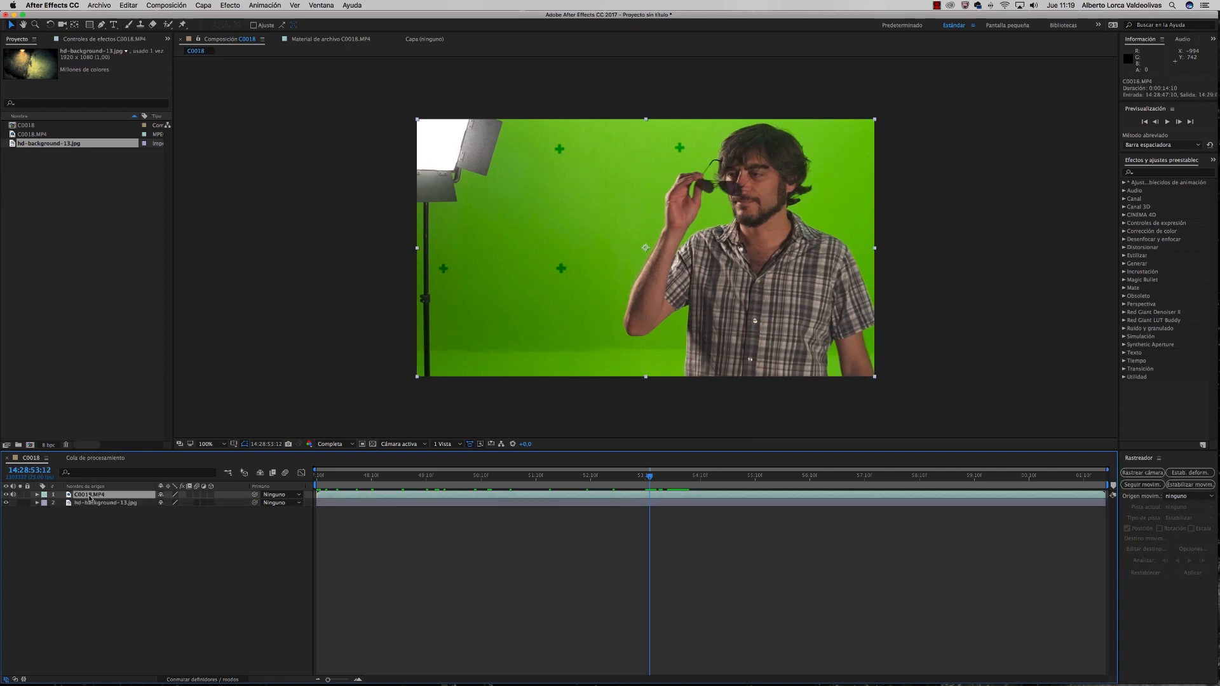
left_click(235, 5)
mouse_move(256, 119)
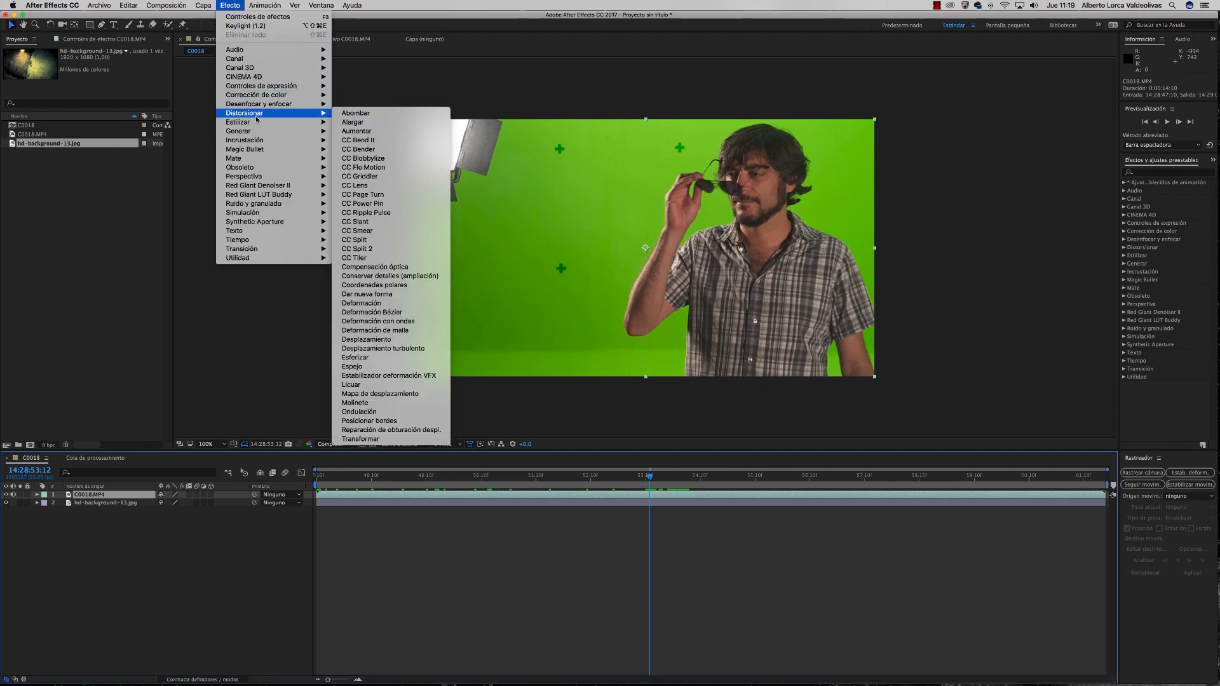
mouse_move(267, 140)
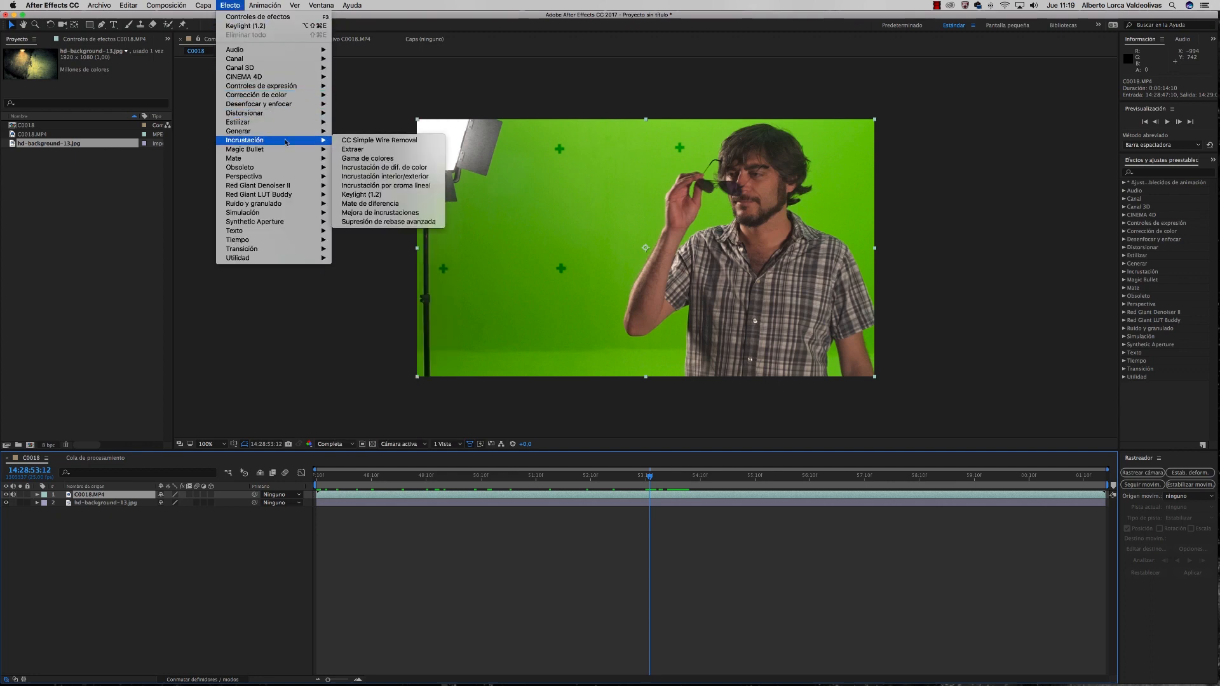
left_click(385, 195)
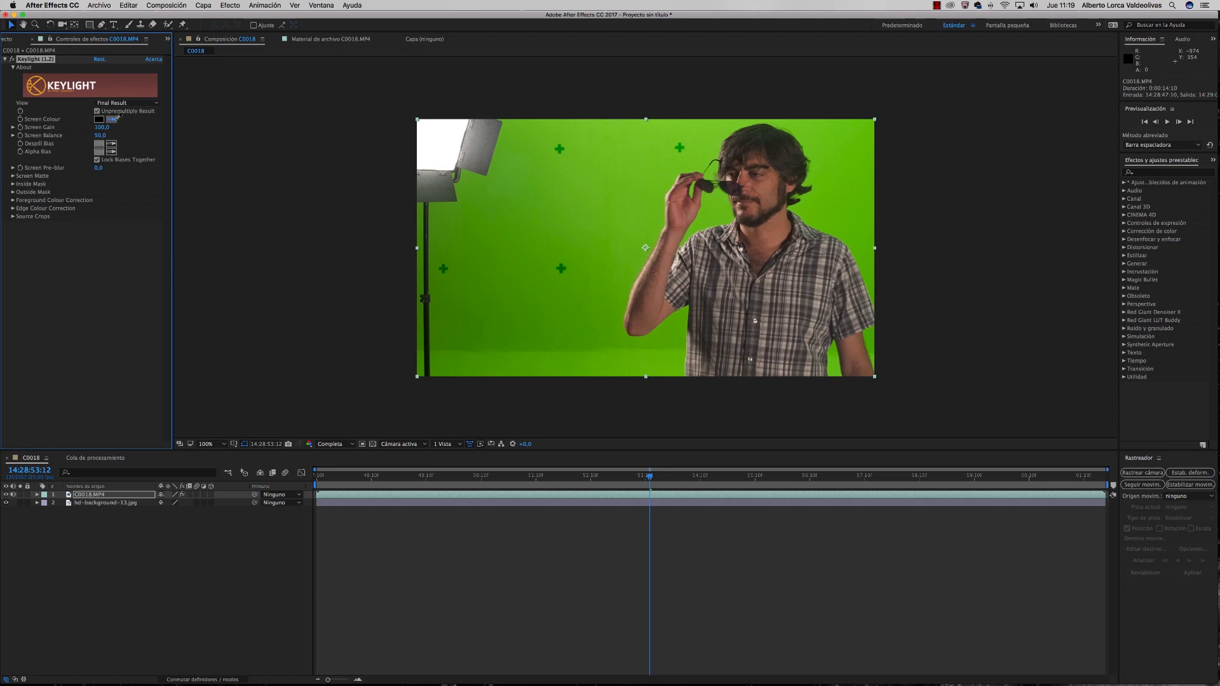
left_click(112, 118)
left_click(814, 205)
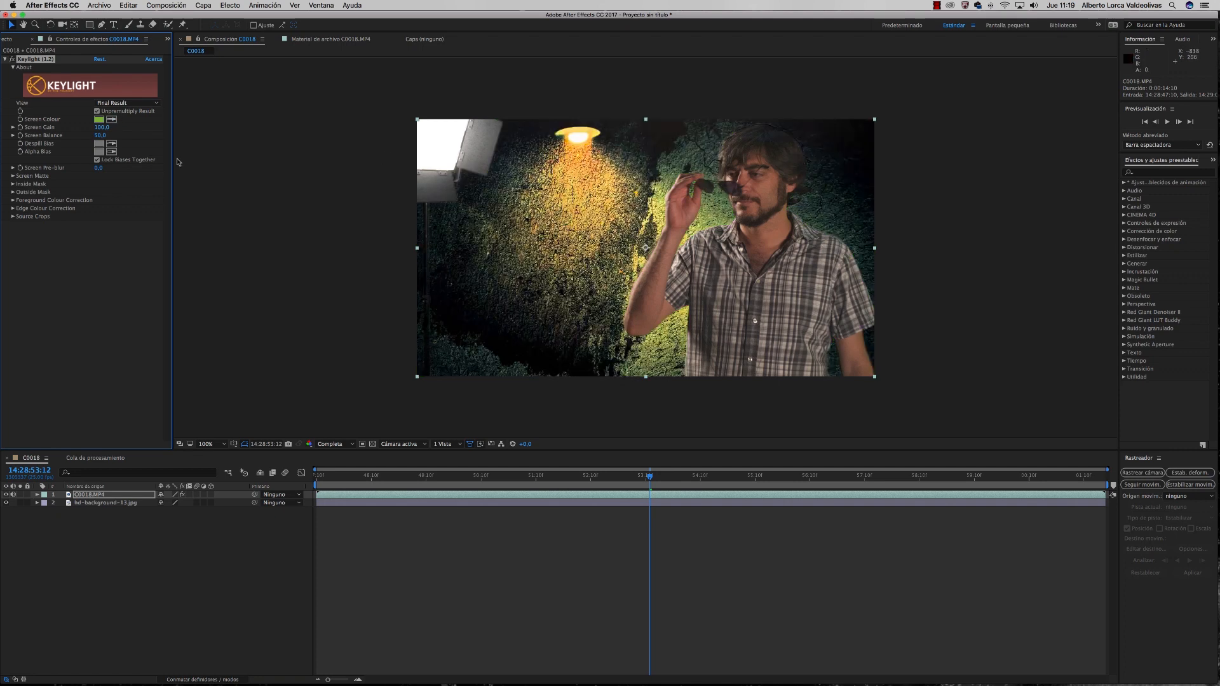
In Keylight's Screen Matte view, set Clip Black to 30 and Clip White to 85, and return to Final Result.
left_click(154, 103)
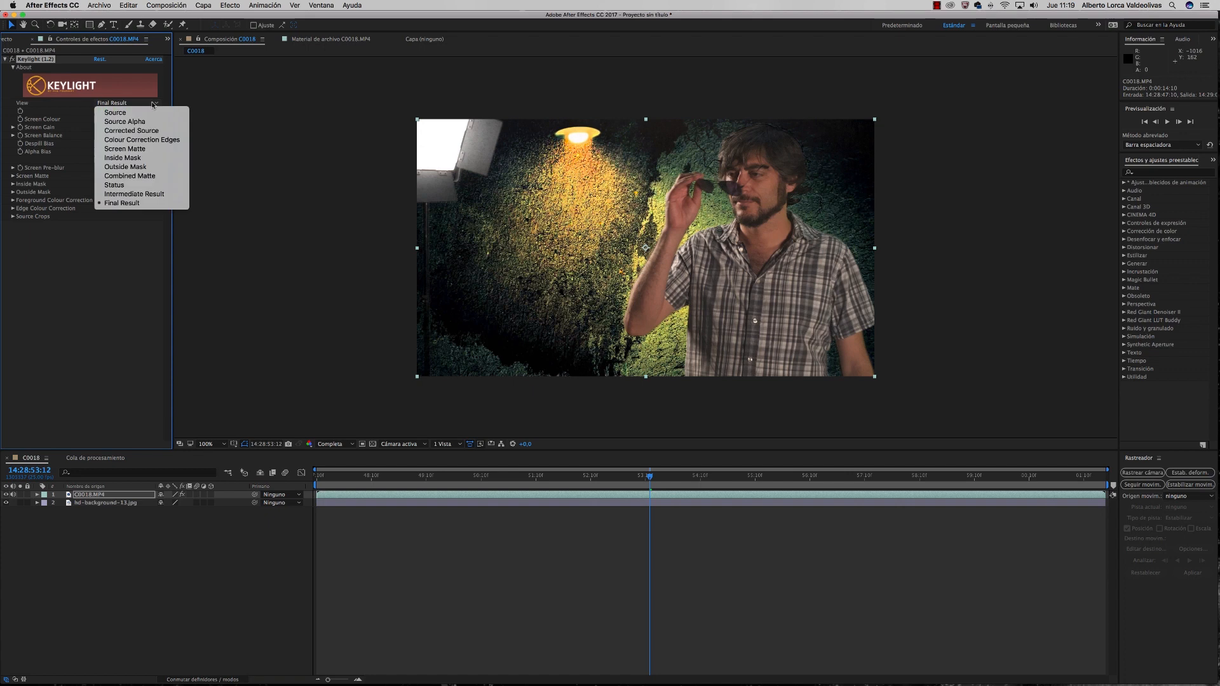
left_click(149, 153)
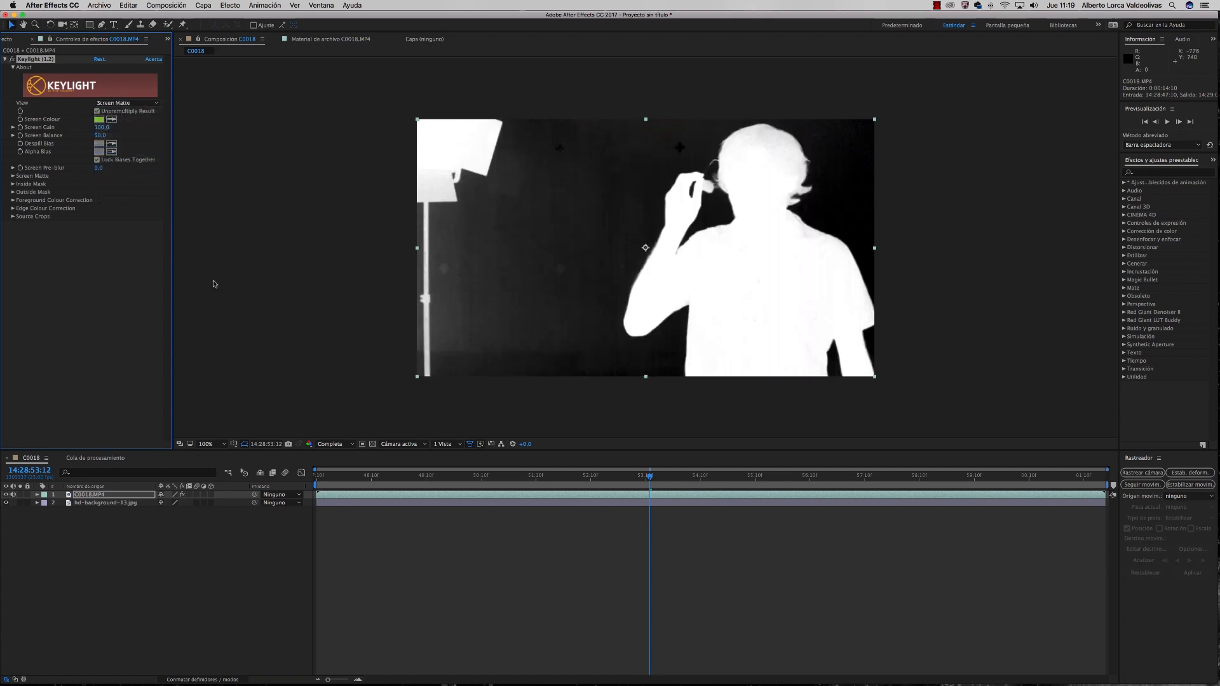
left_click(12, 176)
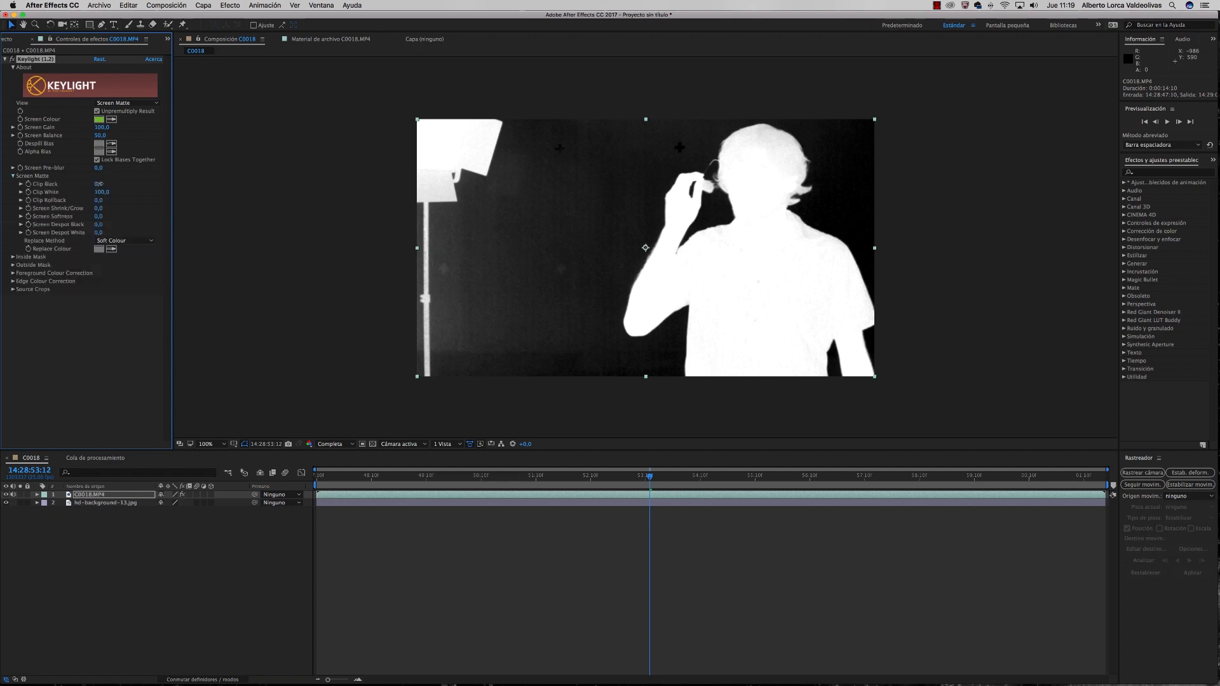
mouse_move(99, 184)
left_mouse_down()
mouse_move(115, 184)
mouse_move(100, 192)
left_mouse_up()
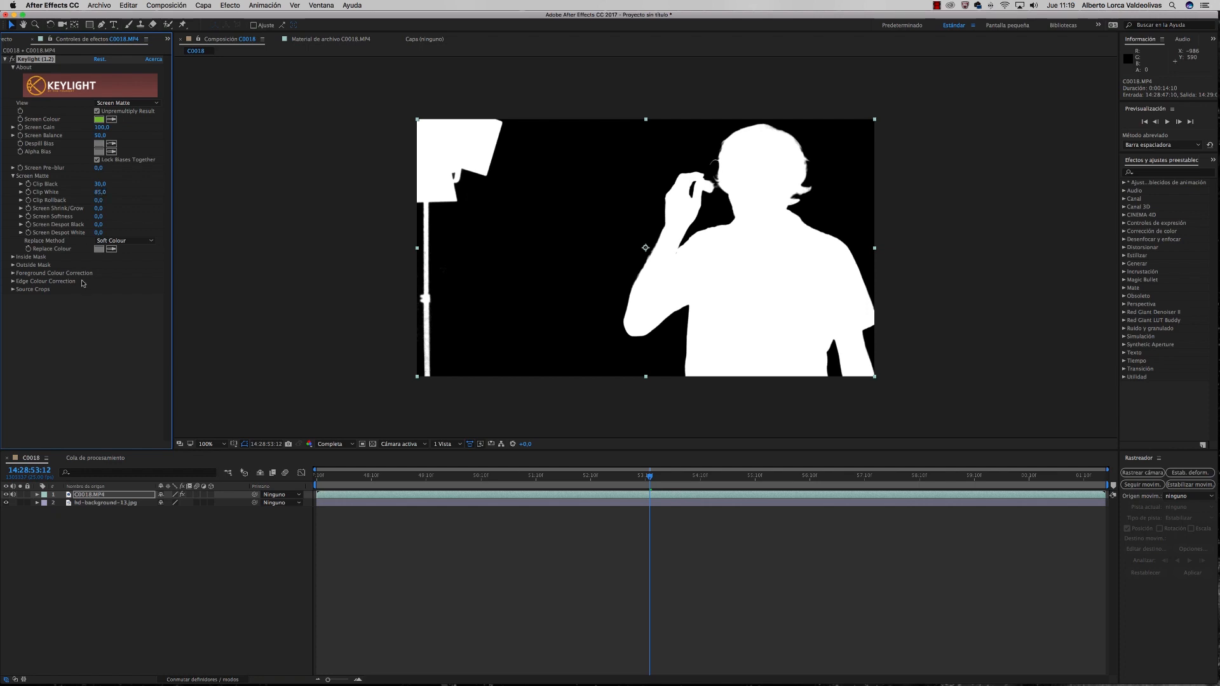
left_click(148, 103)
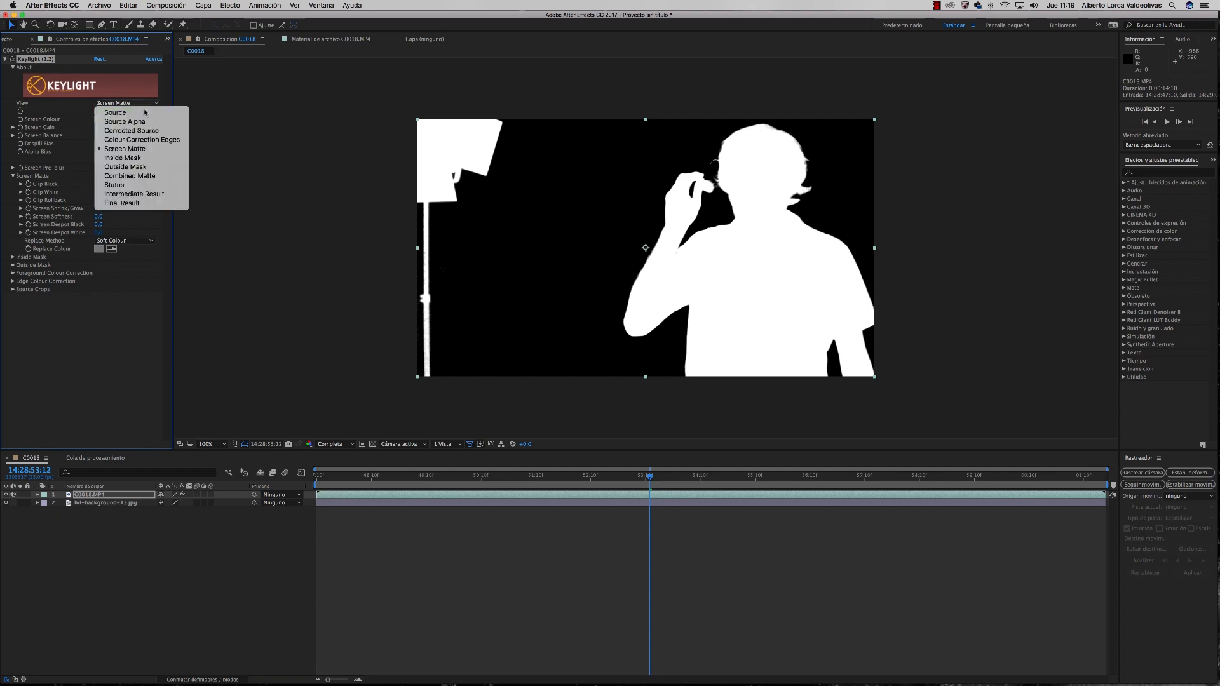
left_click(143, 203)
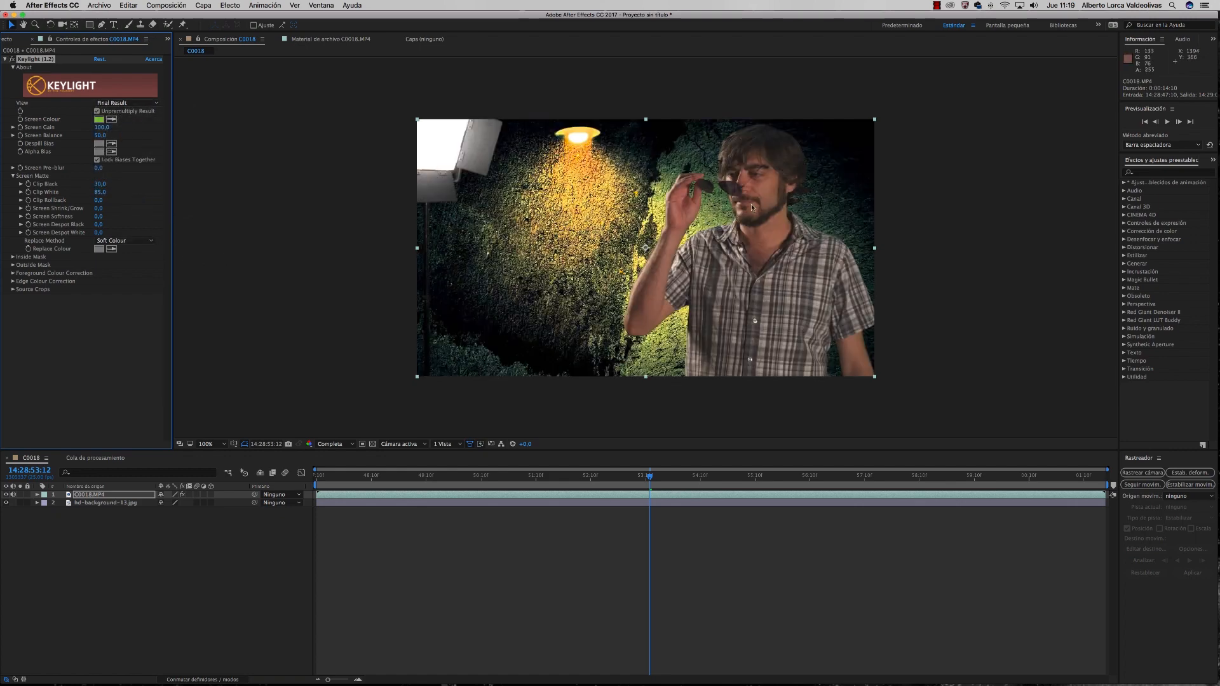
Refine the key's edges with Clip Rollback at 0.2, Screen Shrink/Grow at -2.6 and Screen Softness at 2.0.
key("period")
key("period")
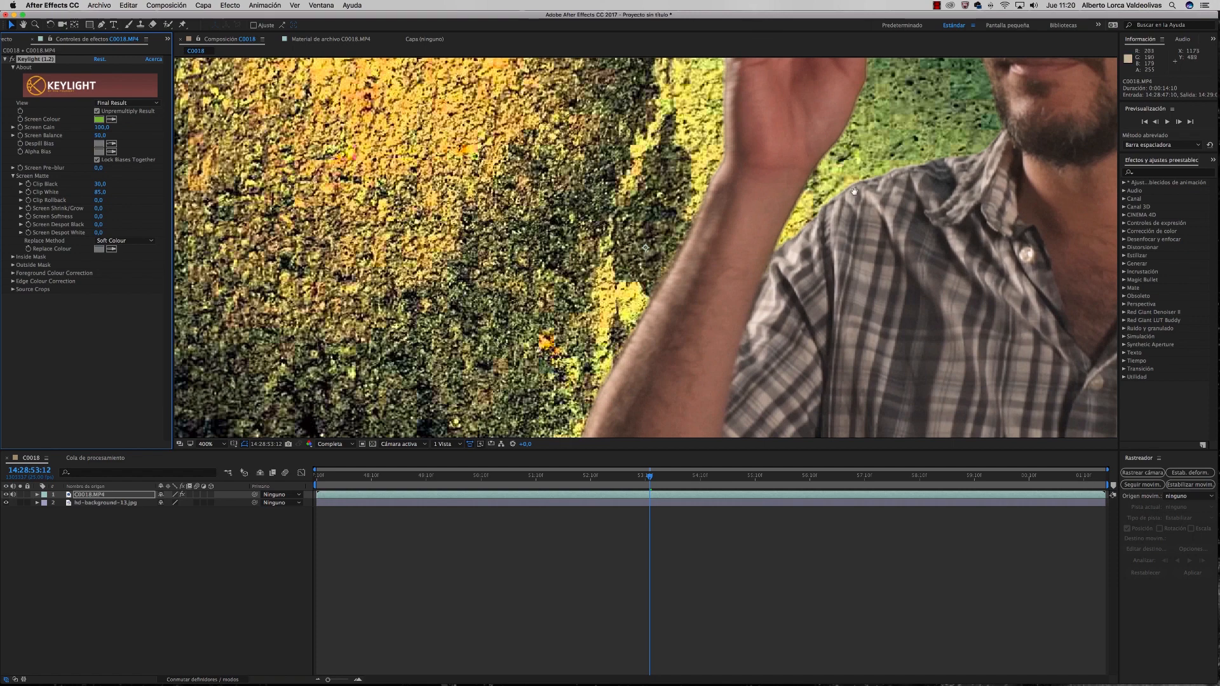
key("space")
left_click_drag(855, 191, 629, 346)
left_click_drag(793, 190, 699, 281)
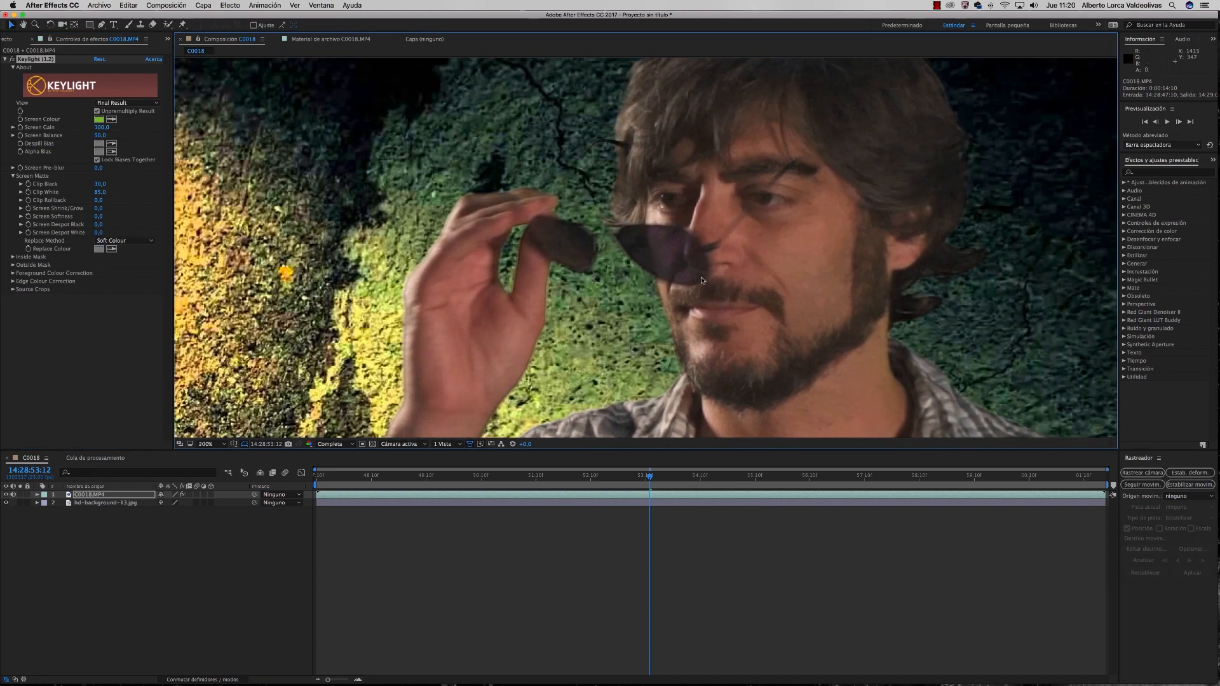
key("comma")
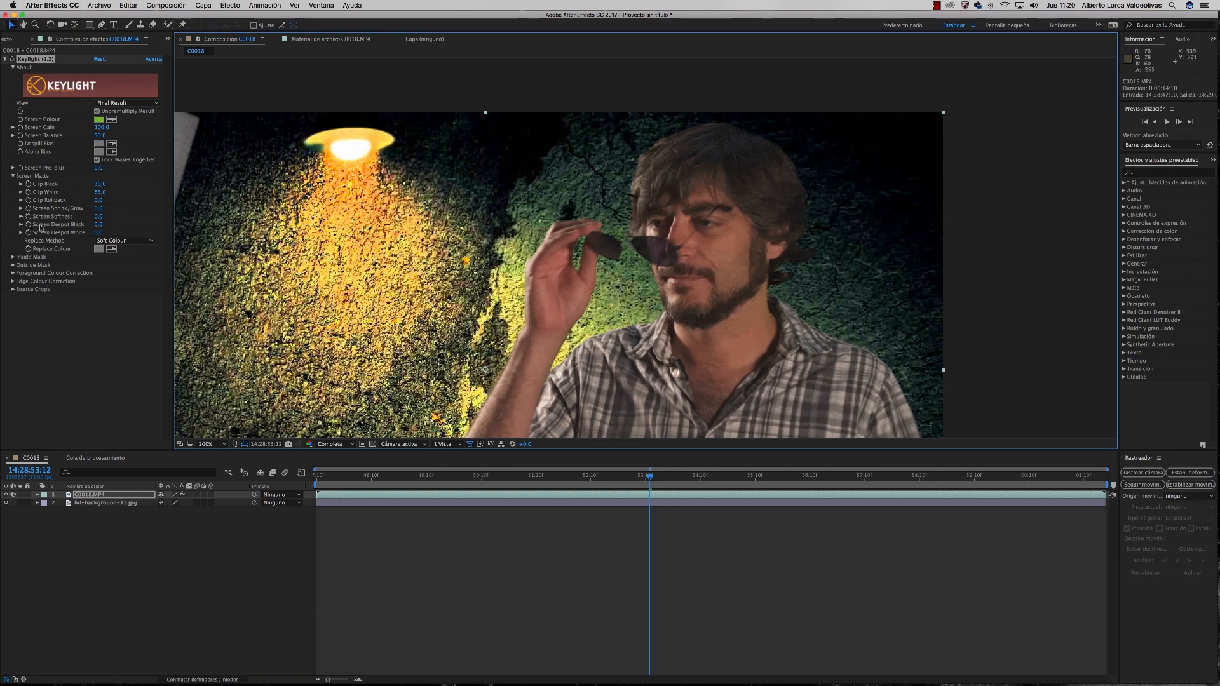
left_click(21, 201)
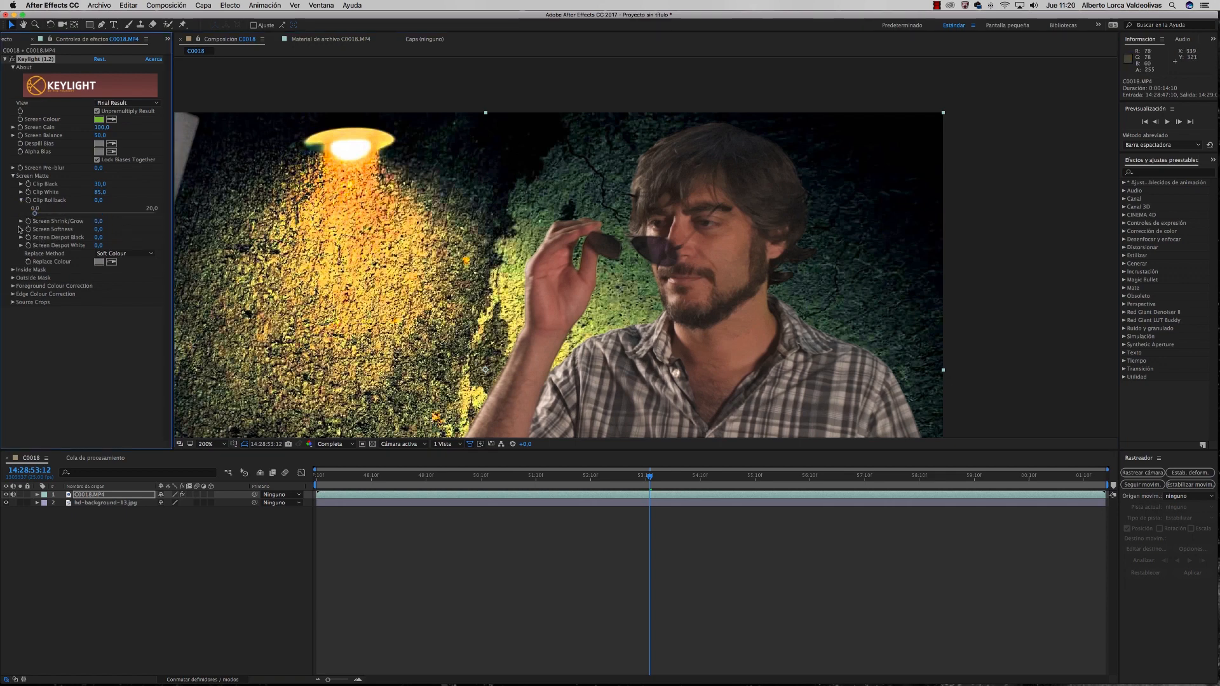
left_click(21, 221)
left_click(21, 242)
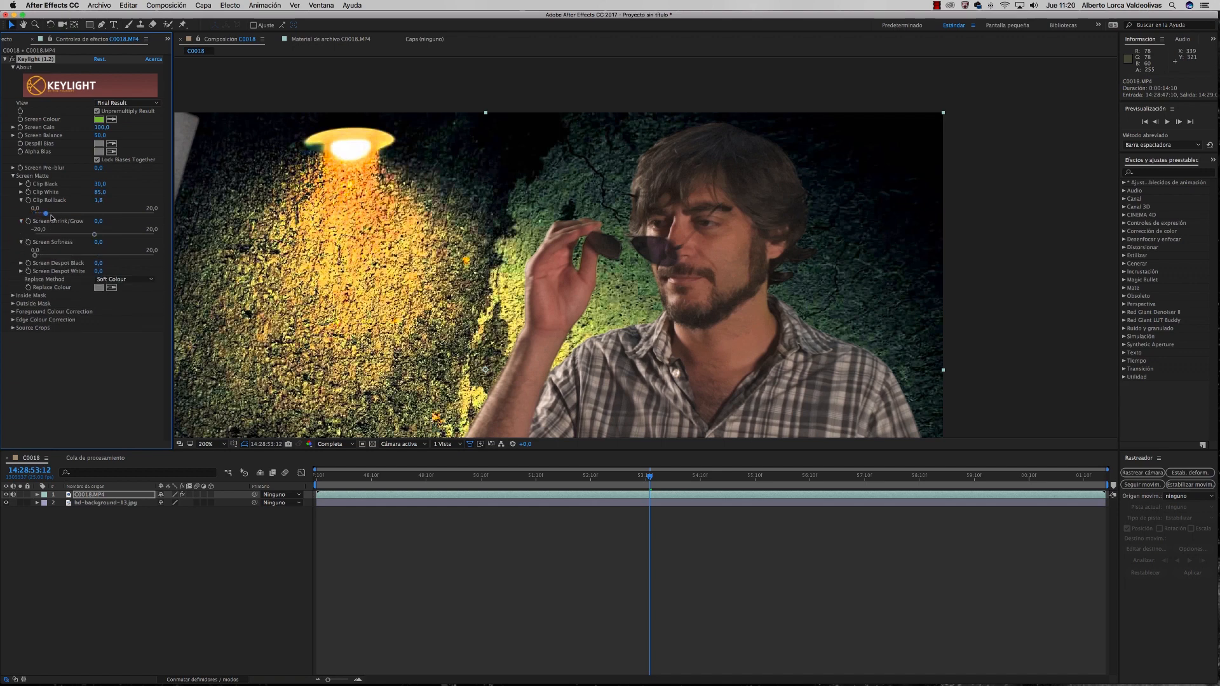
left_click_drag(52, 218, 70, 220)
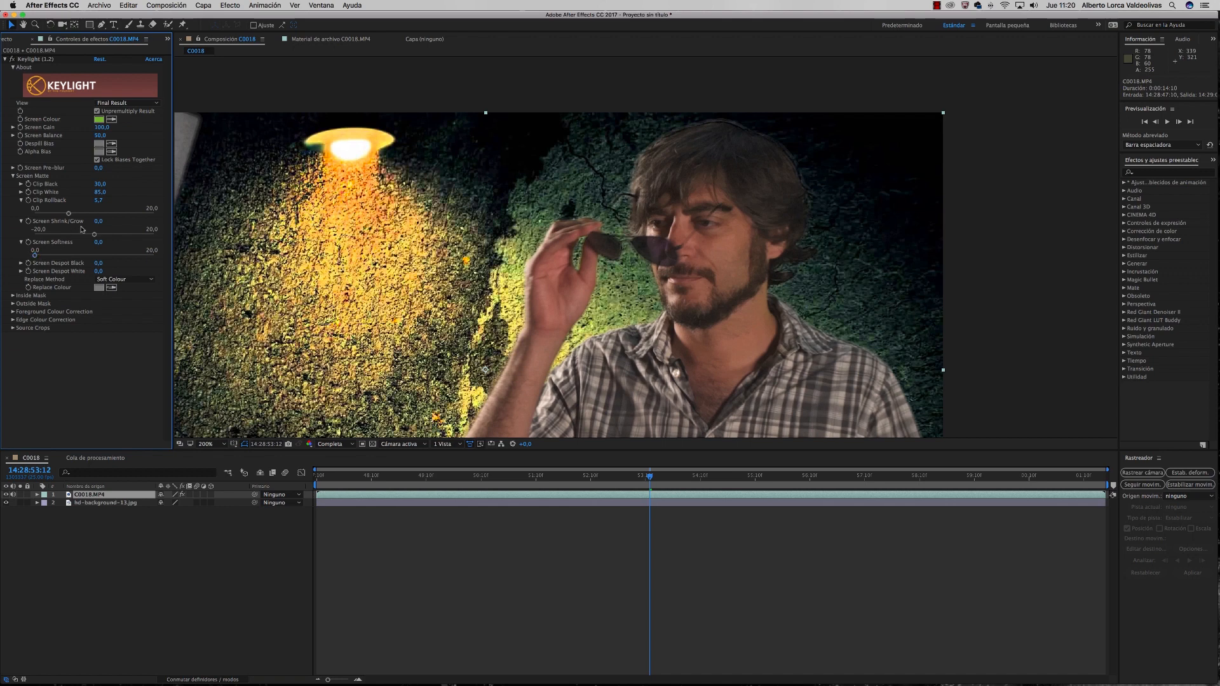
left_click_drag(94, 236, 88, 238)
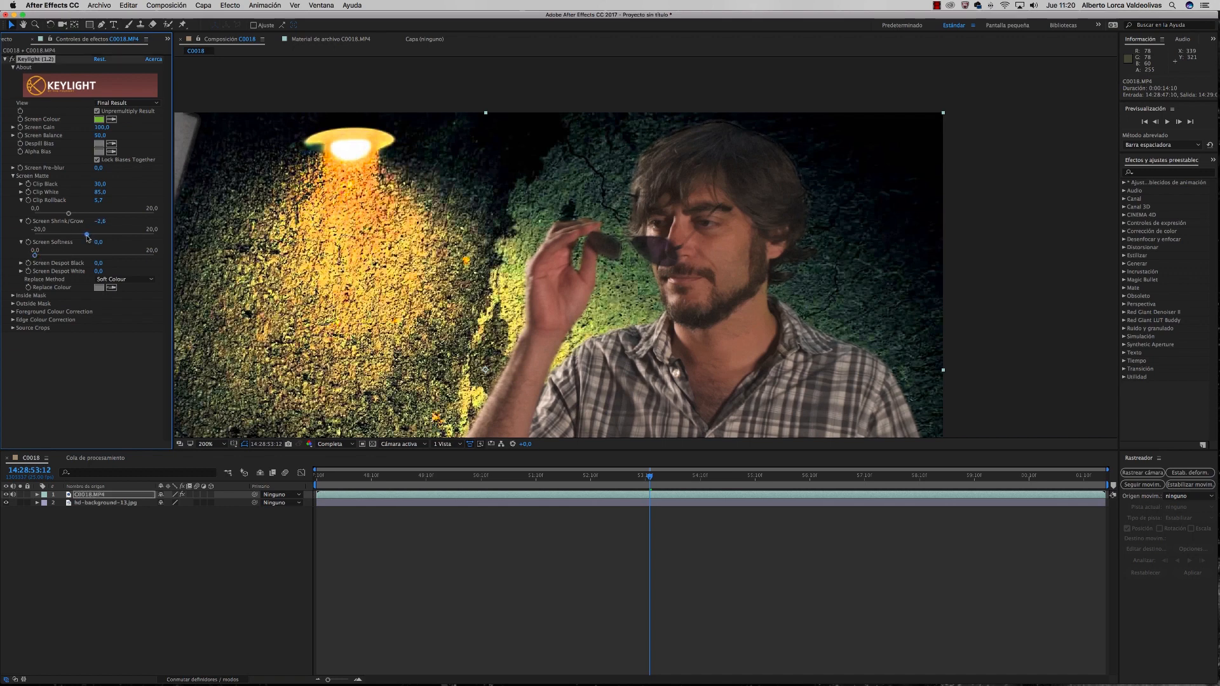
left_click(36, 254)
left_click_drag(35, 255, 39, 256)
left_click_drag(59, 216, 33, 219)
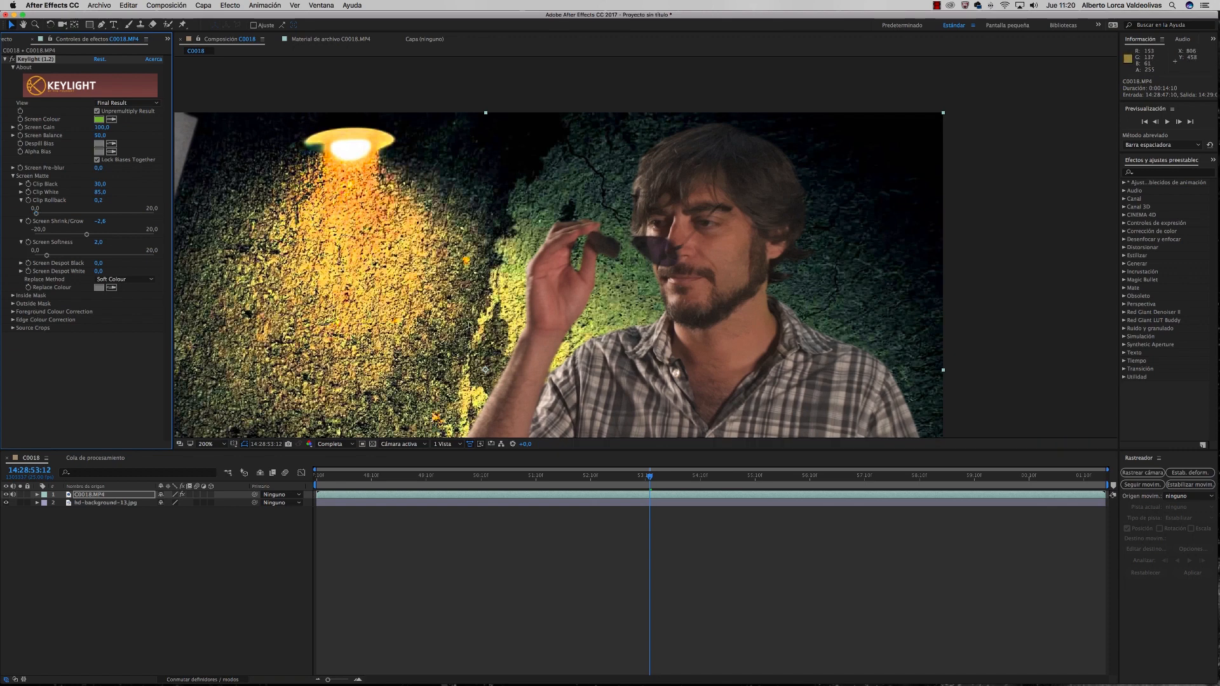
Fit the whole composition in the viewer and play back the keyed shot over the wall background.
left_click(209, 443)
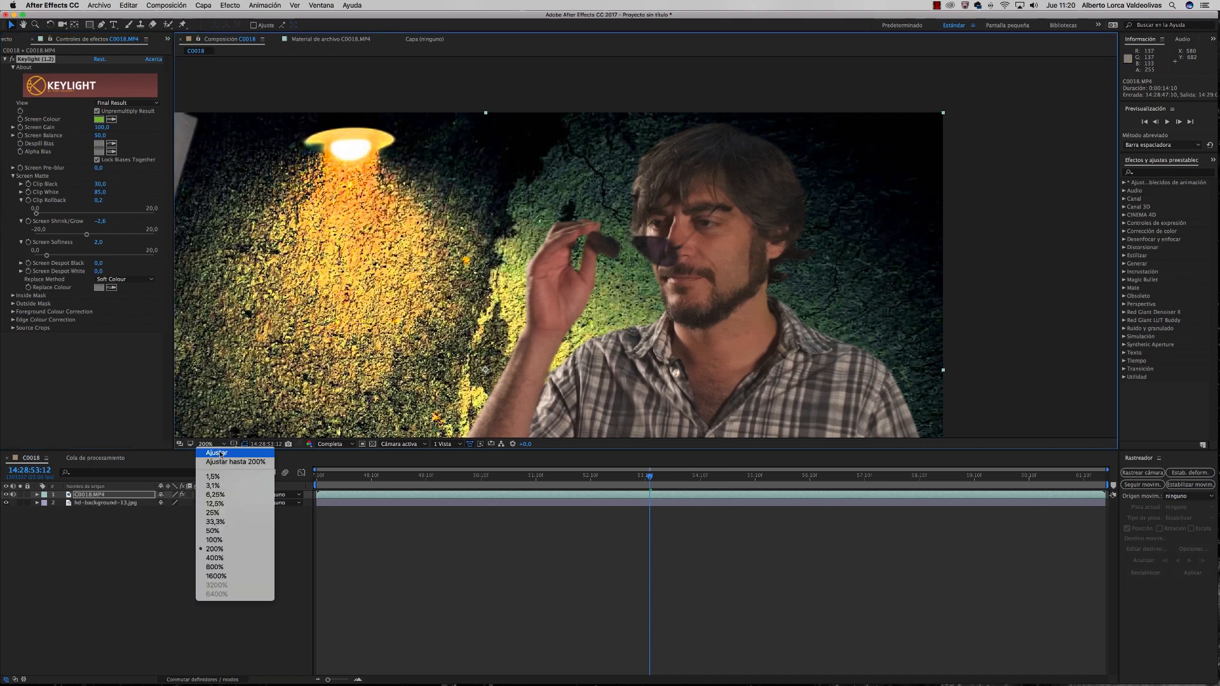
left_click(220, 455)
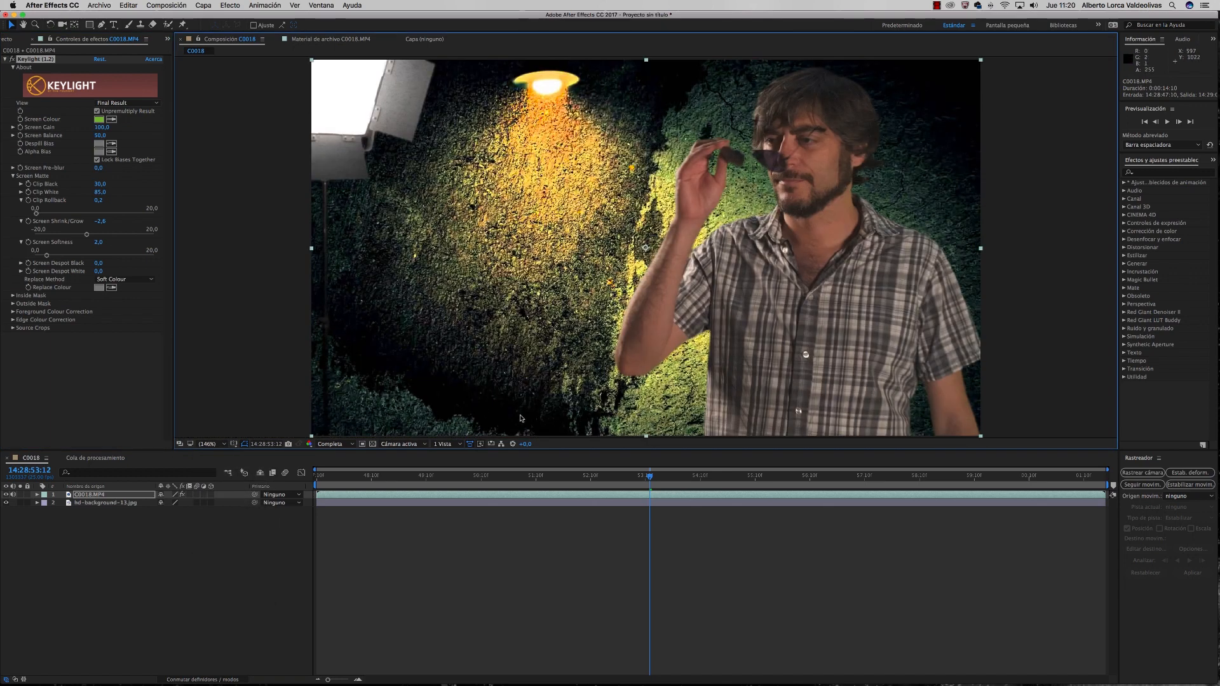
left_click_drag(642, 476, 341, 483)
key("space")
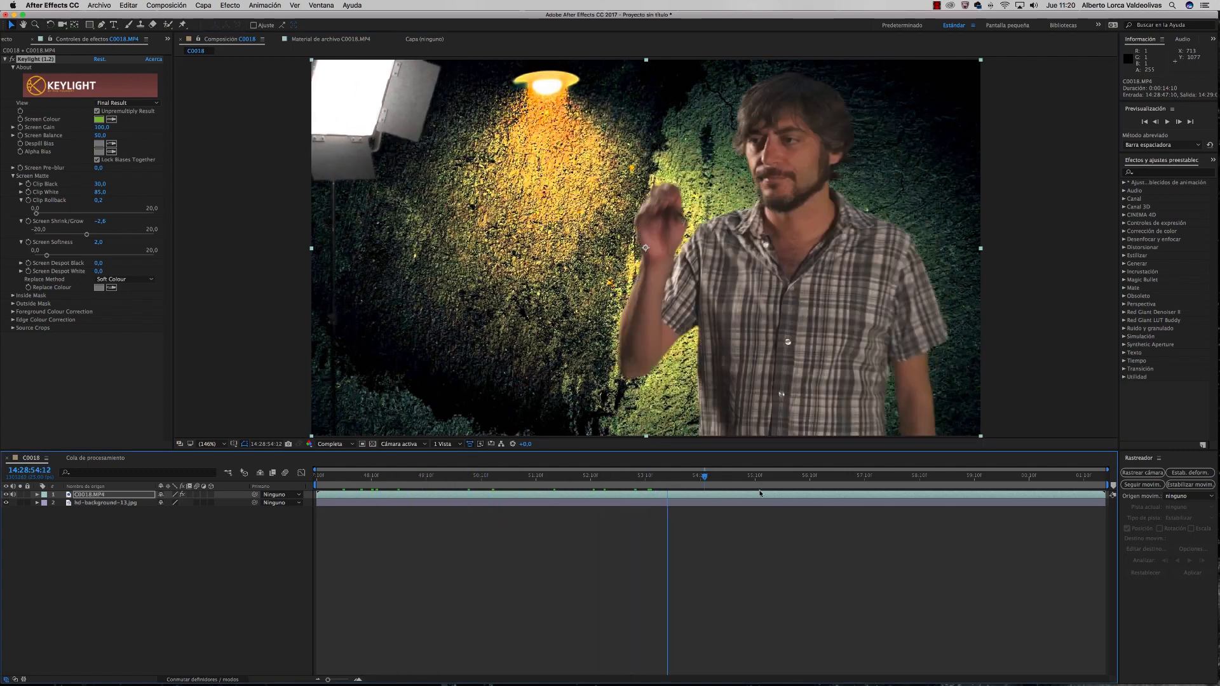
key("space")
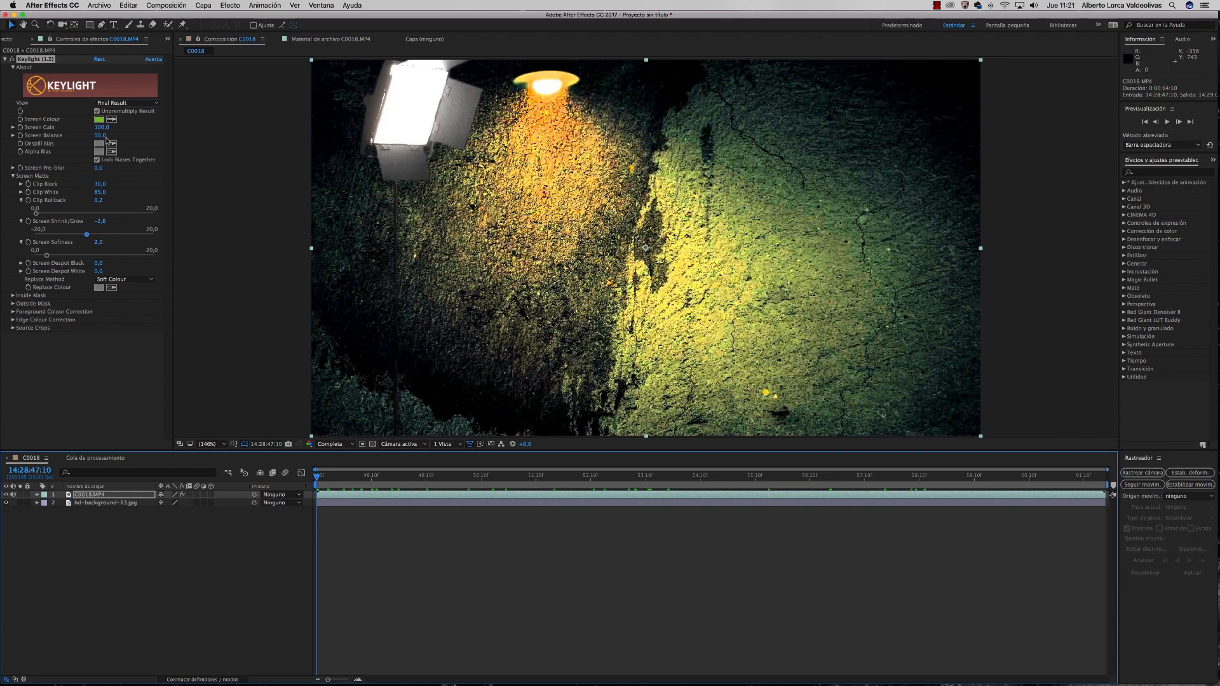
On the C0018.MP4 layer, draw a closed Pen mask around the studio light, extending past the frame's left edge and down to the bottom edge.
left_click(137, 102)
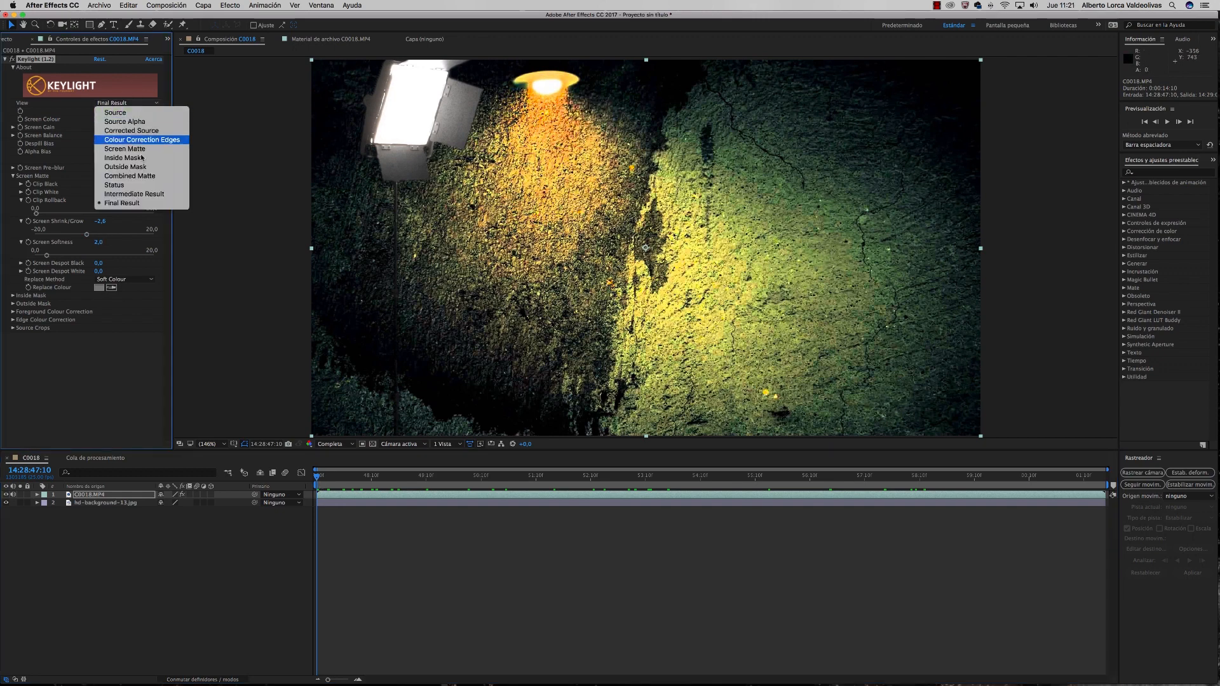
left_click(318, 478)
left_click(122, 496)
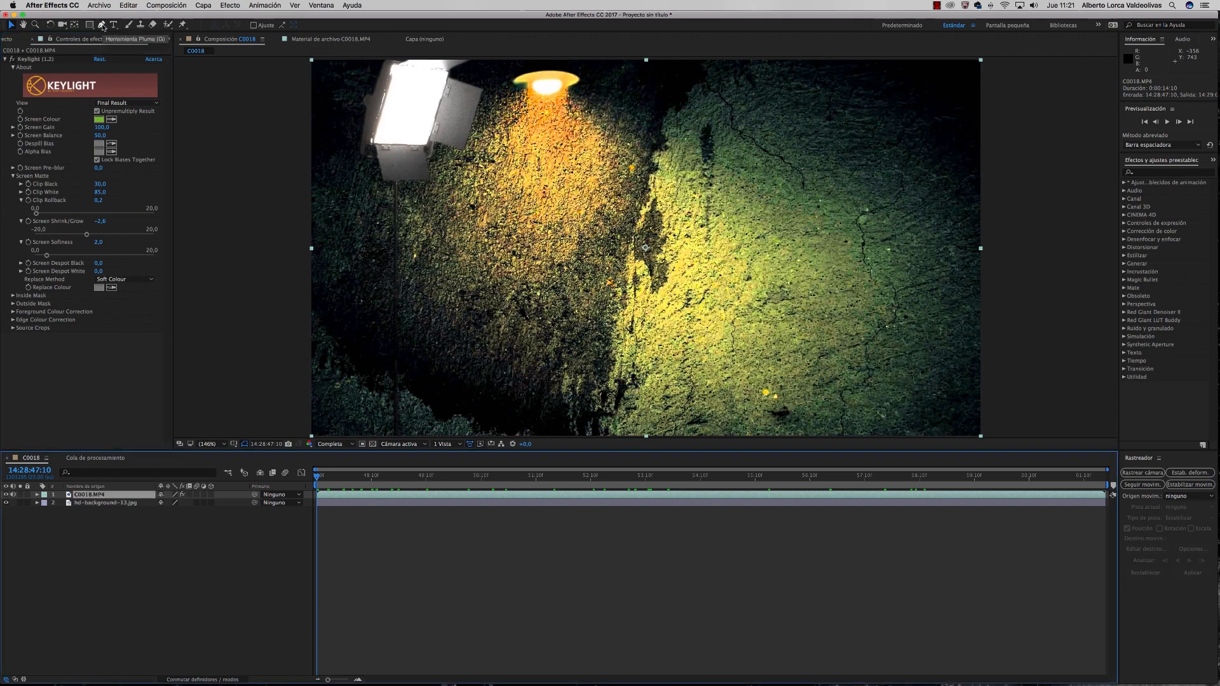
left_click(102, 26)
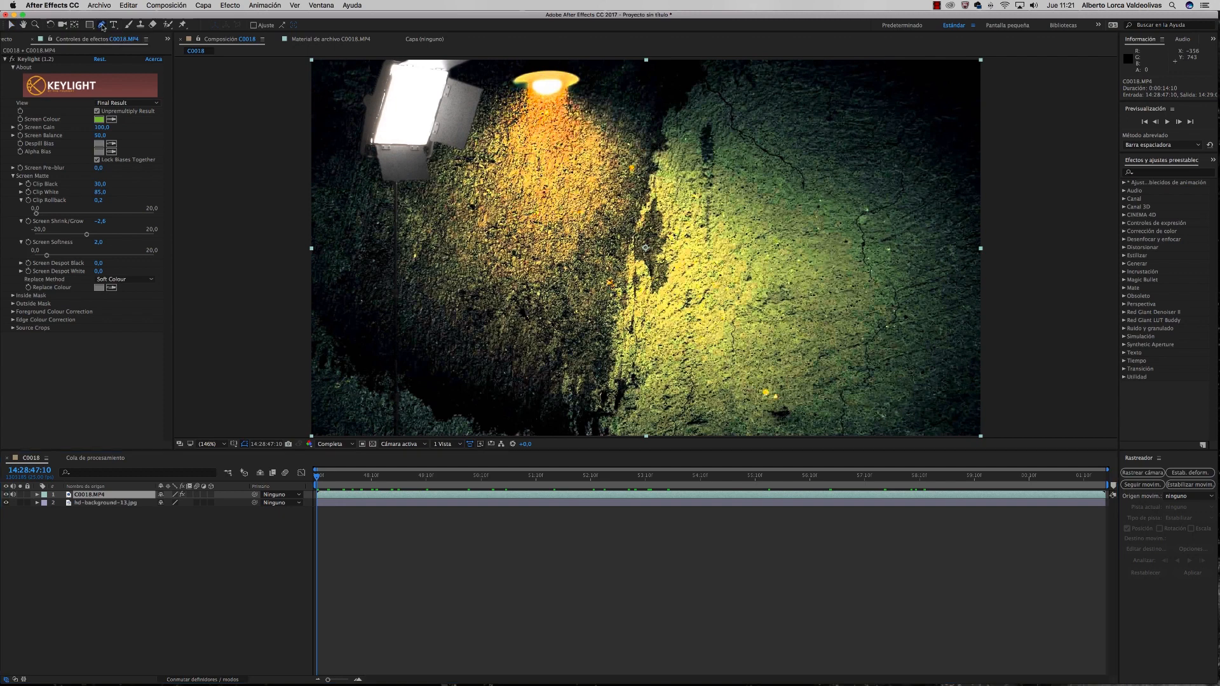
left_click(533, 60)
left_click(521, 138)
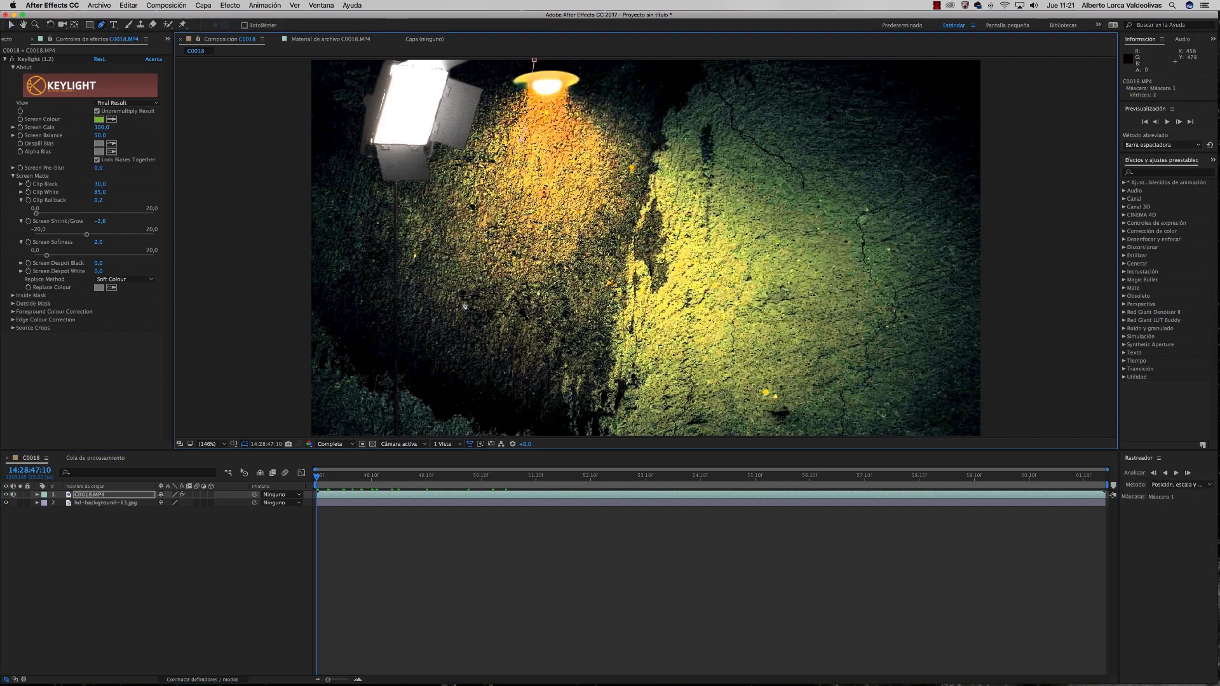
left_click(467, 308)
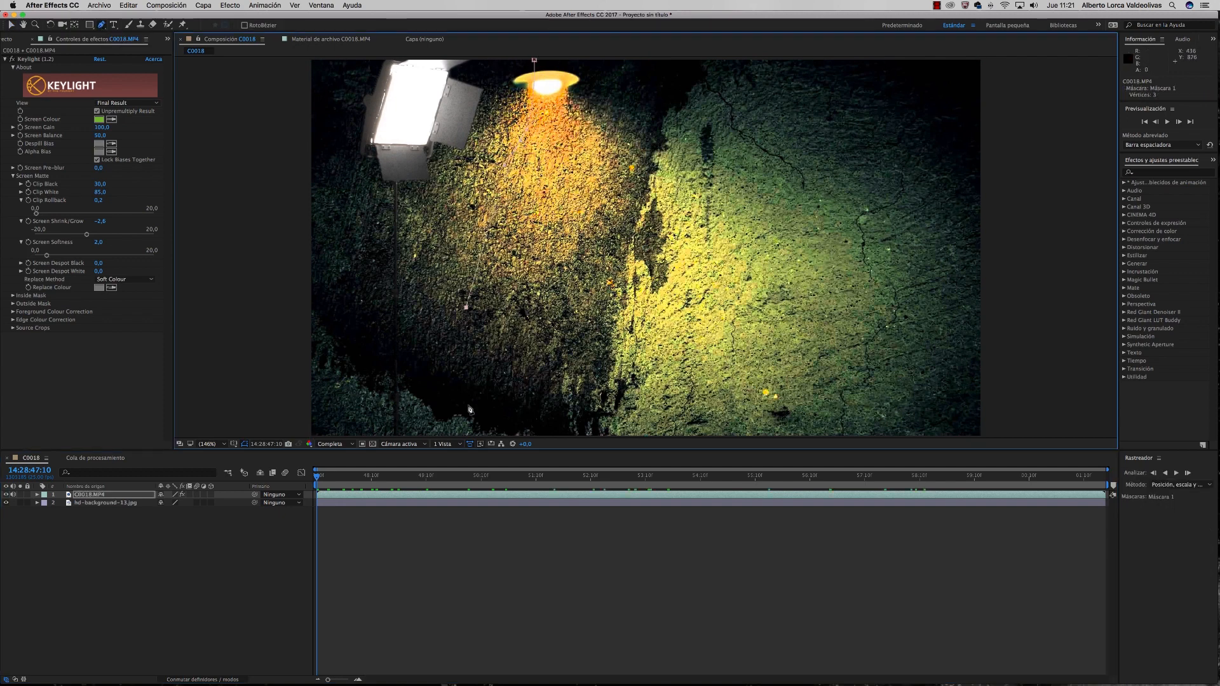
left_click(461, 438)
left_click(303, 437)
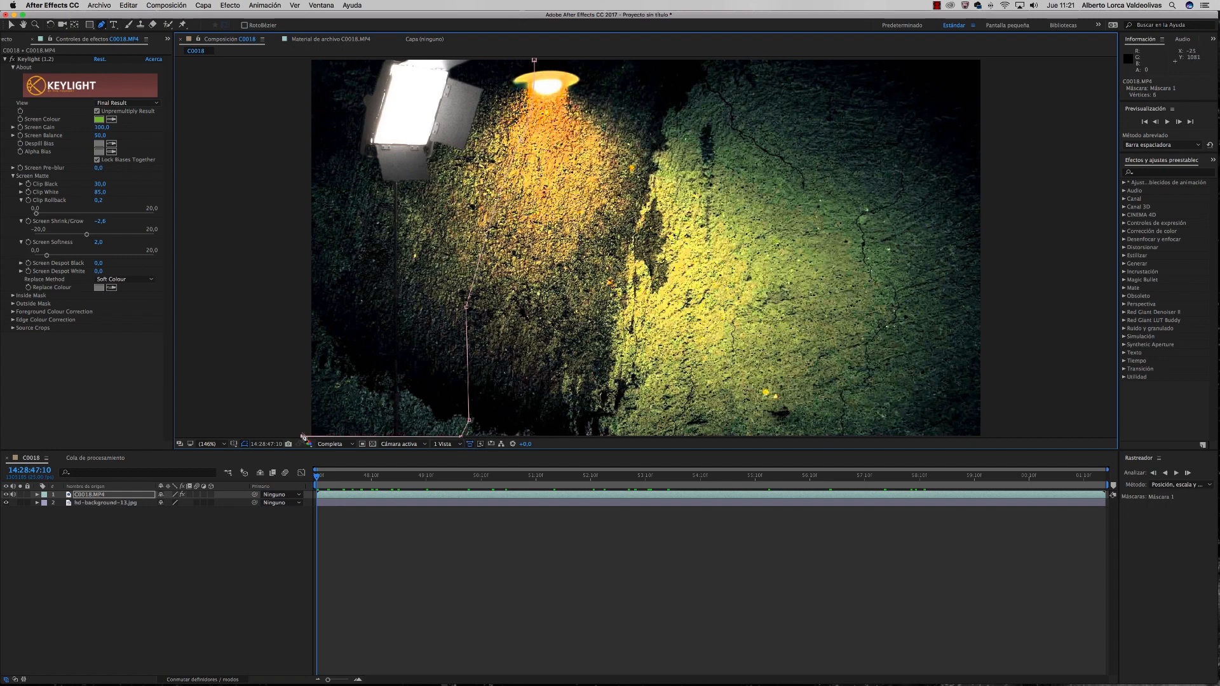
left_click(282, 115)
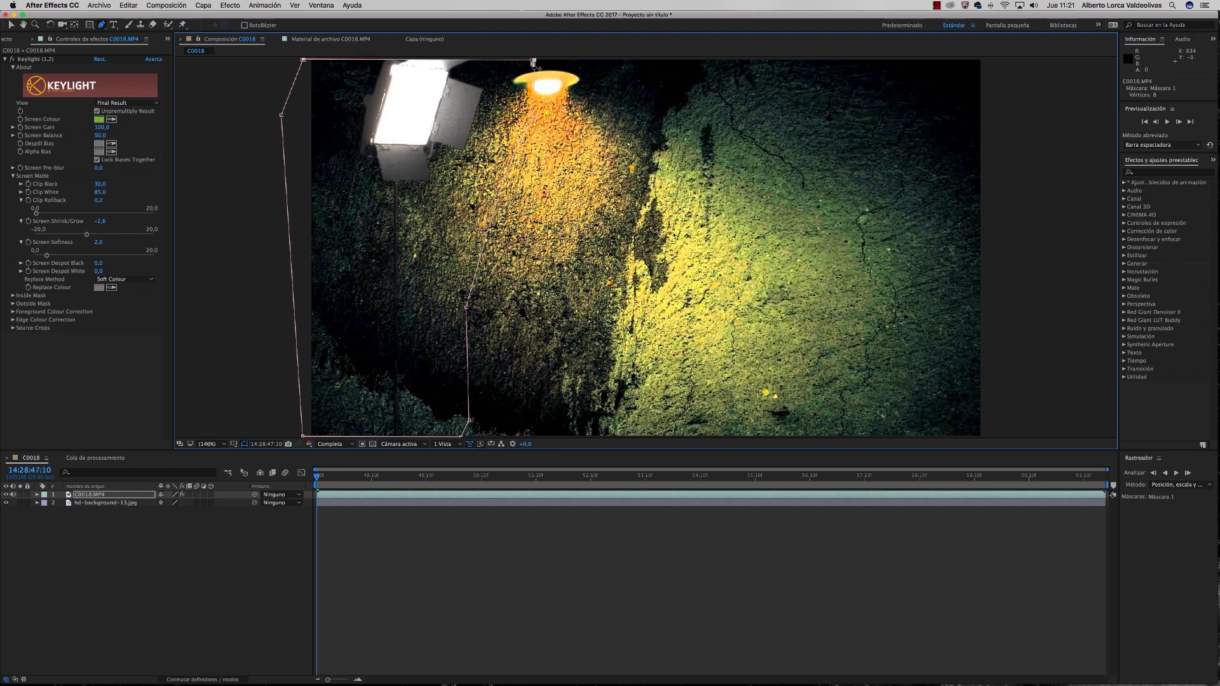
left_click(533, 60)
Reveal the masks of the C0018.MP4 layer and set Máscara 1 to inverted so the studio light is cut out.
left_click(37, 494)
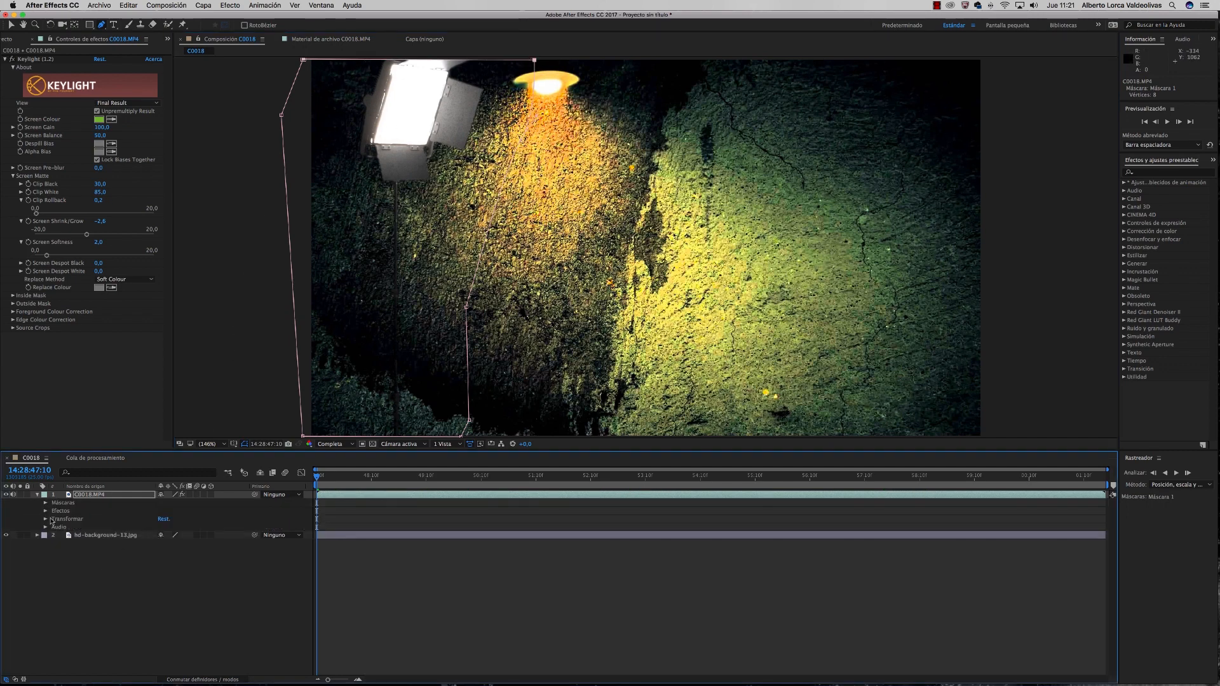
left_click(45, 503)
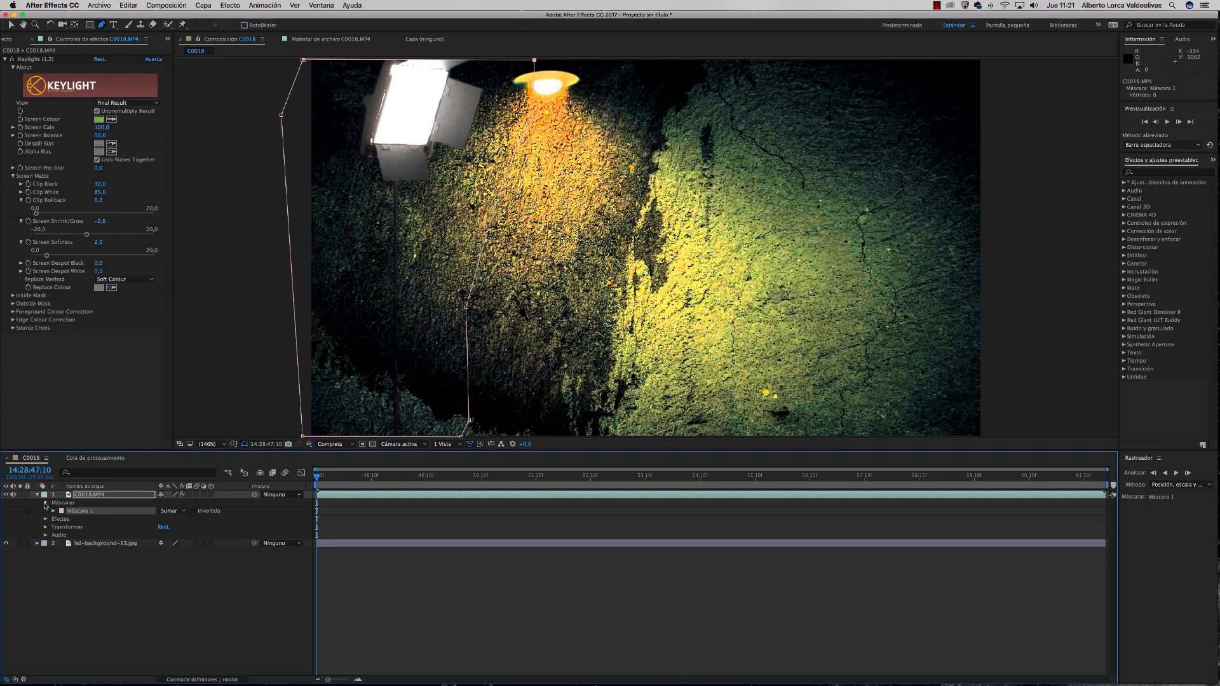
left_click(194, 512)
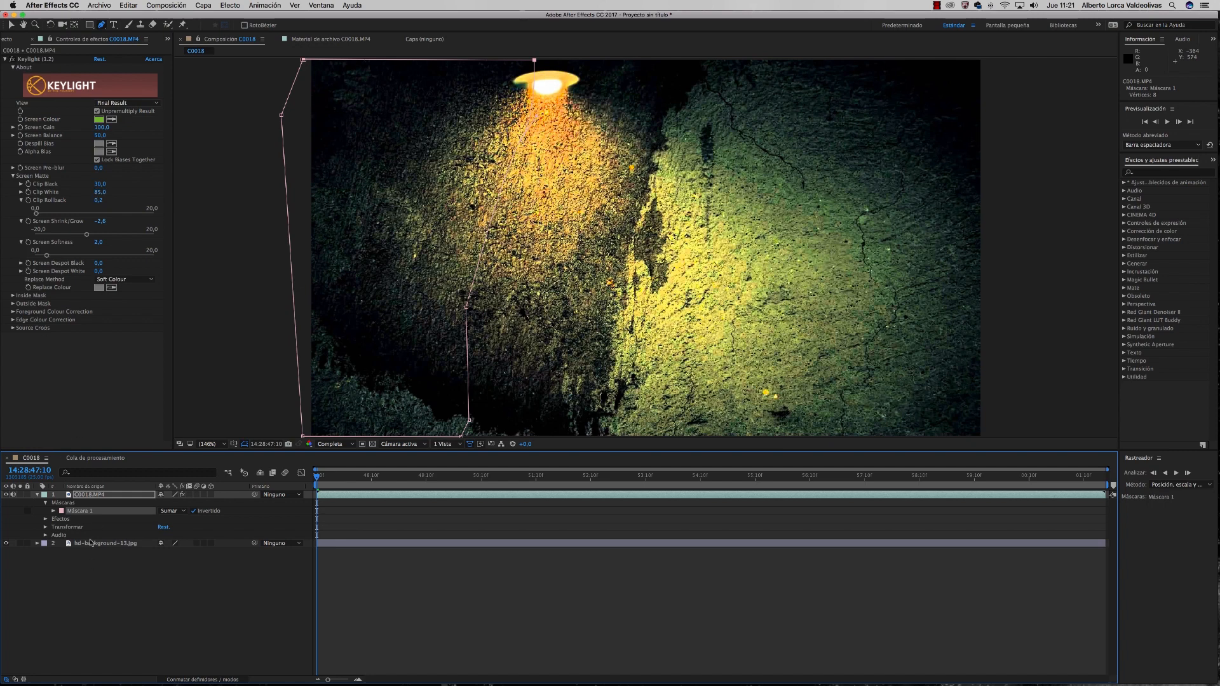
Check the mask on the original C0018.MP4 footage, play back the composition, and return the playhead to 14:28:47:10.
double_click(103, 511)
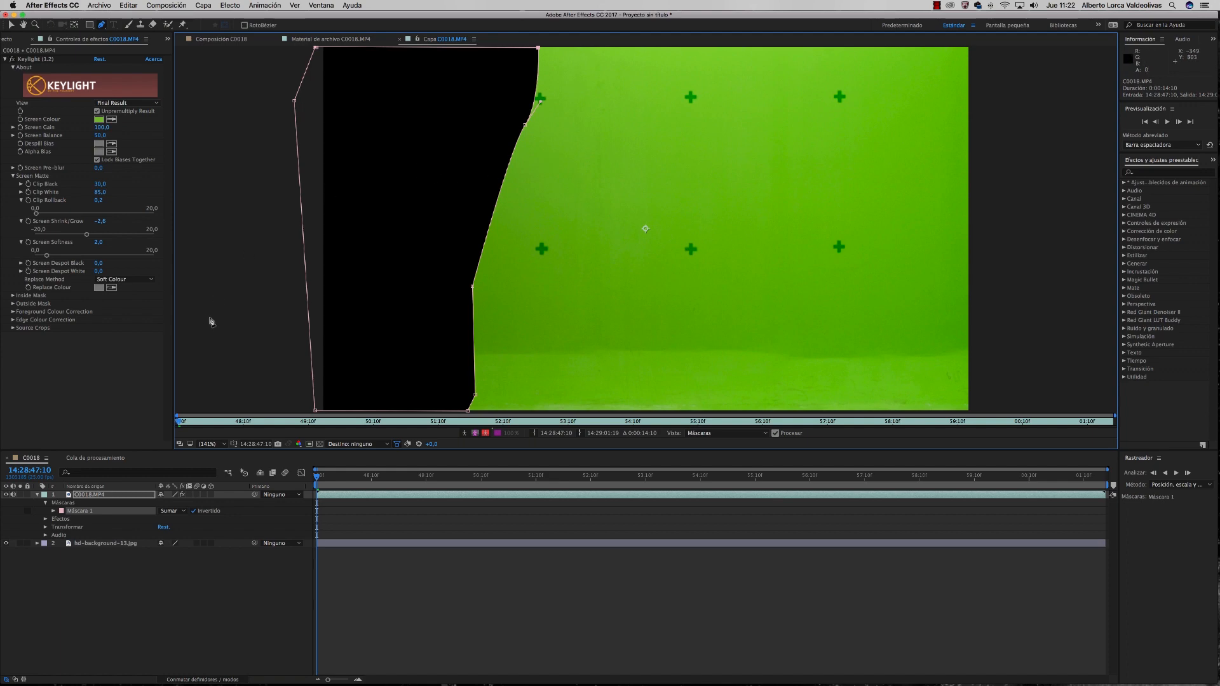
left_click(230, 40)
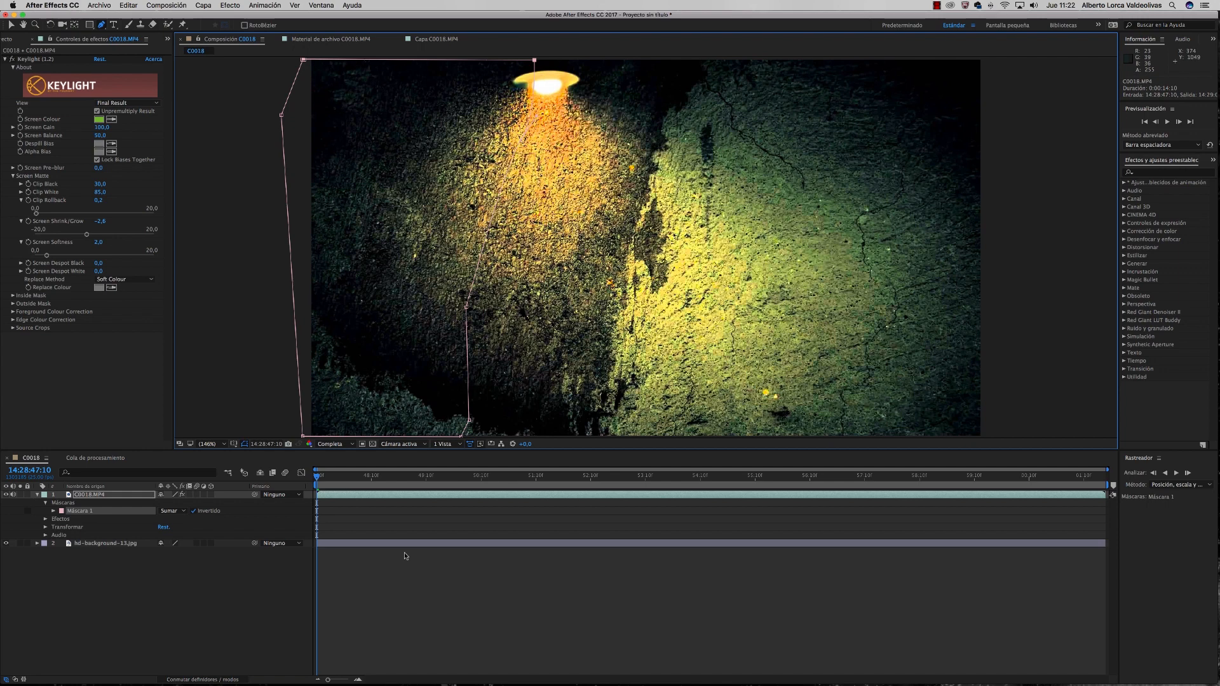
key("space")
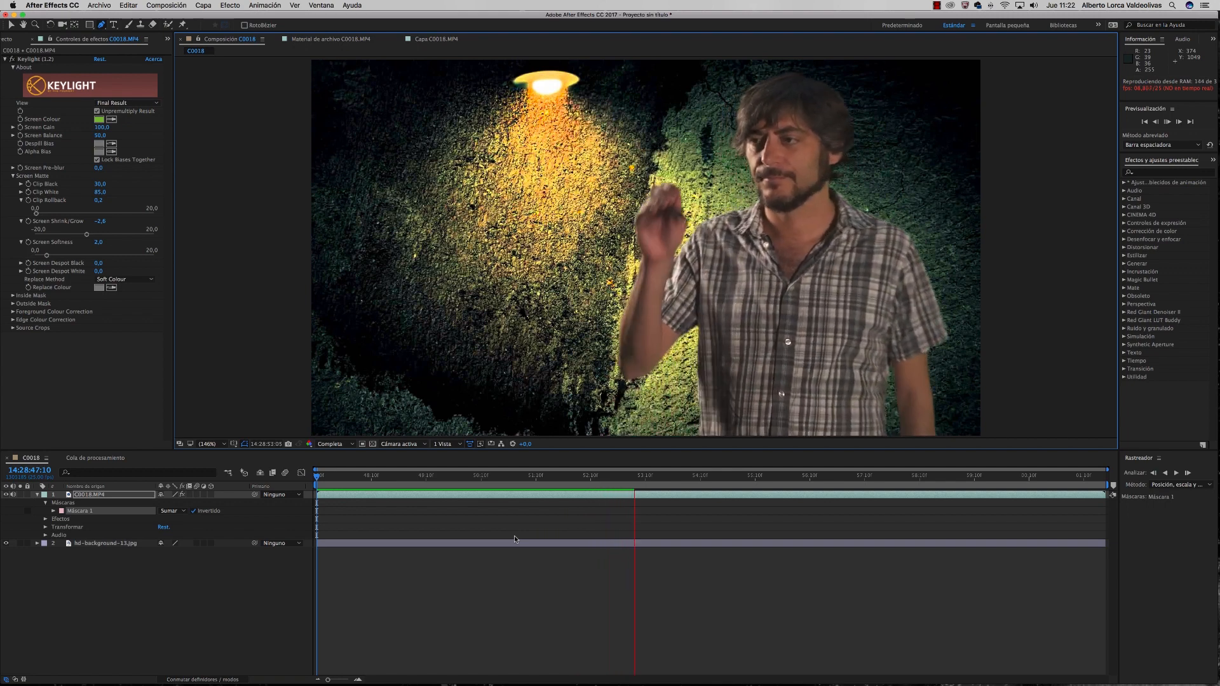
key("space")
left_click_drag(646, 481, 318, 484)
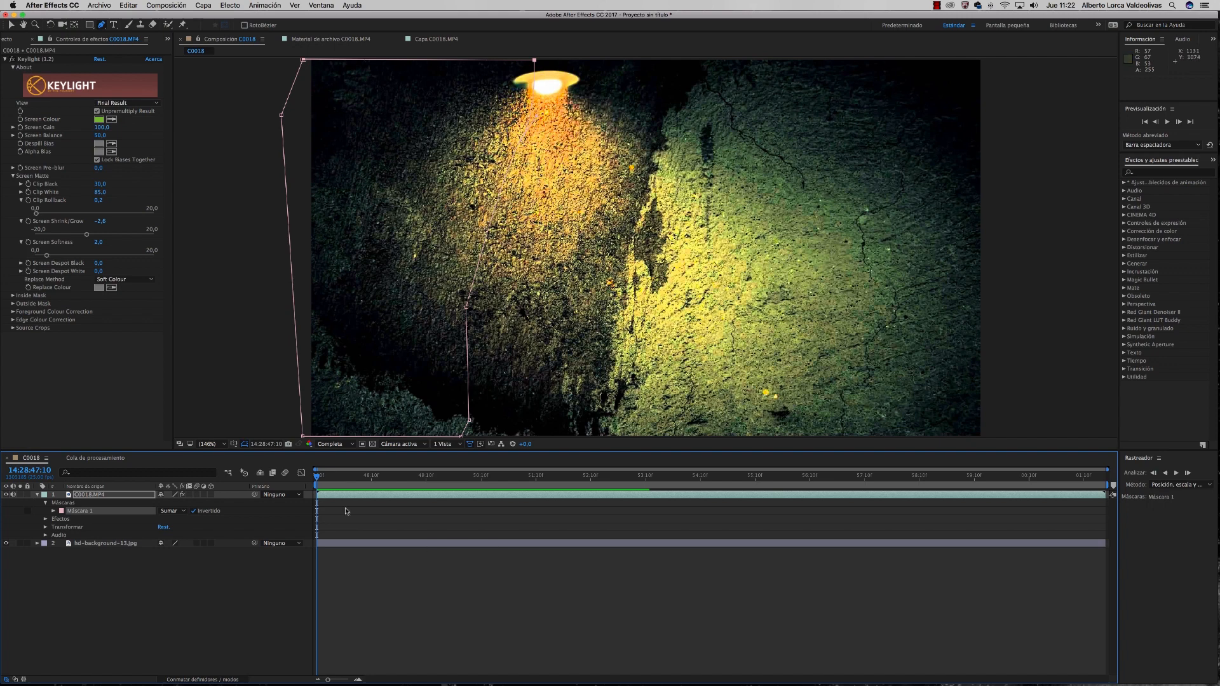
Collapse the C0018.MP4 layer and compare the source dimensions of hd-background-13.jpg and C0018.MP4 in the project.
left_click(37, 495)
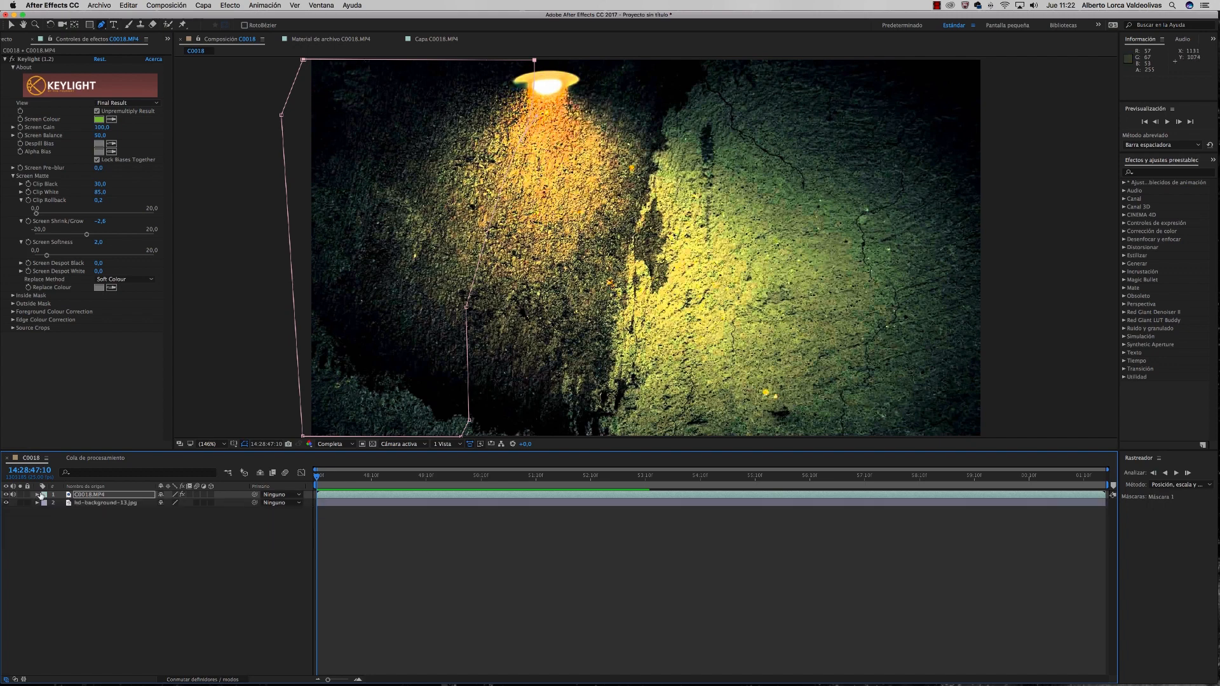
left_click(101, 503)
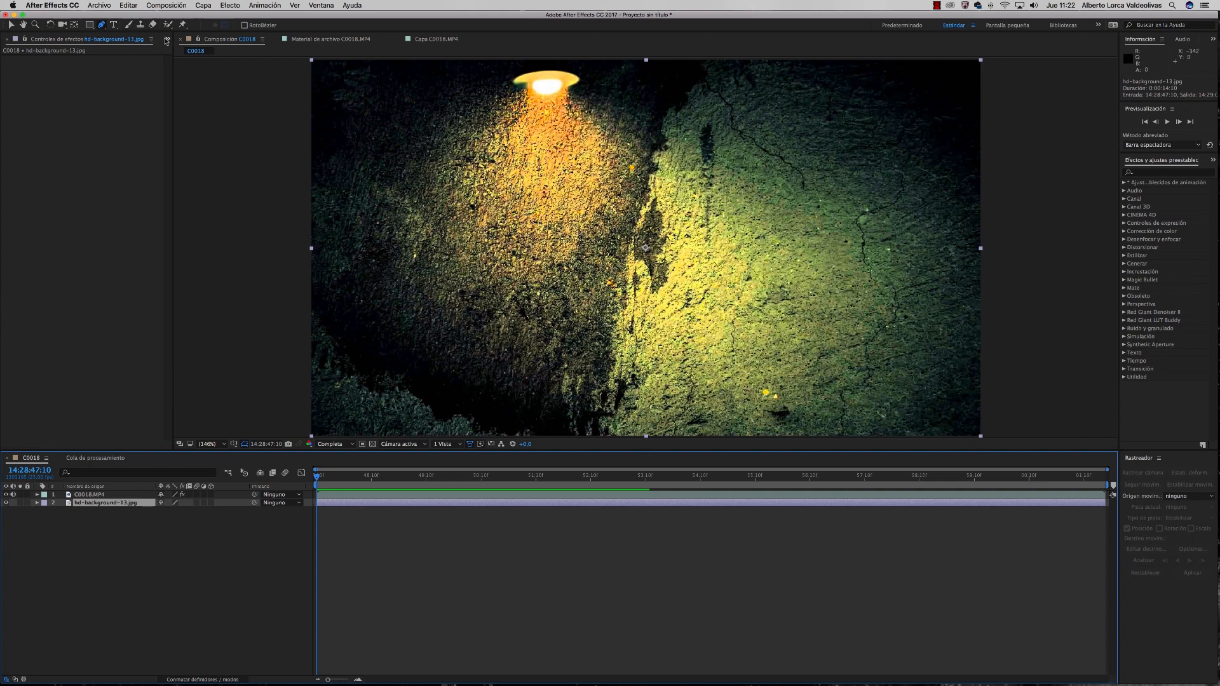
left_click(167, 41)
left_click(171, 50)
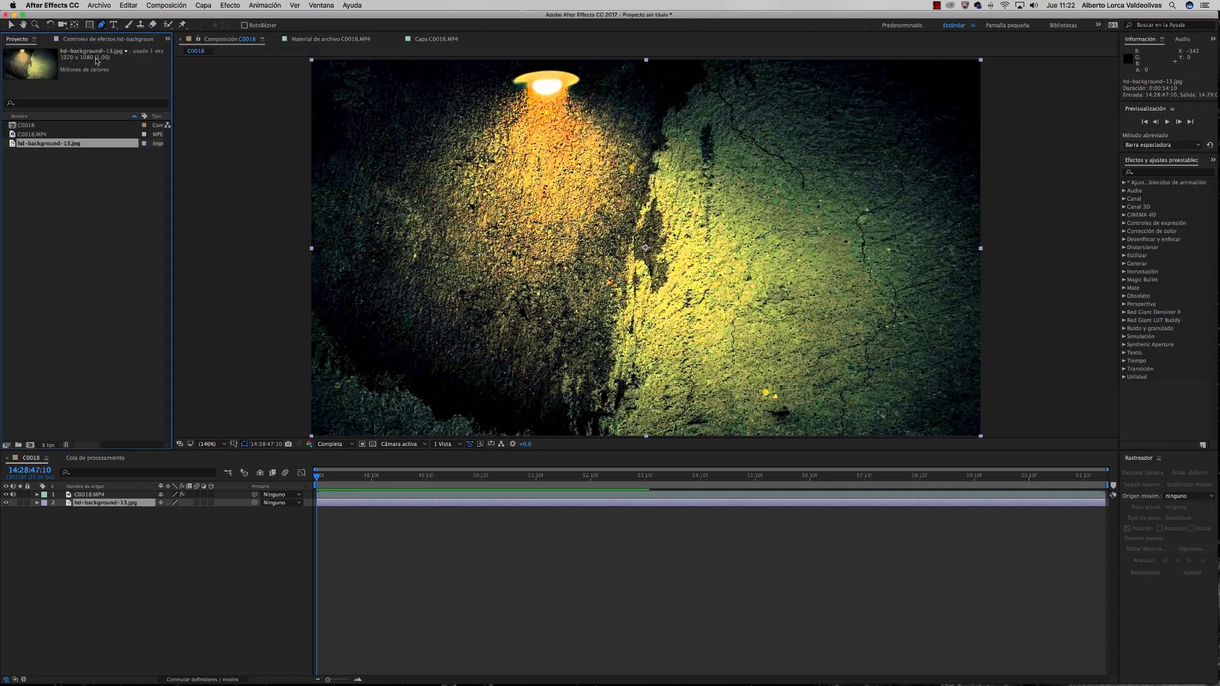
left_click(46, 135)
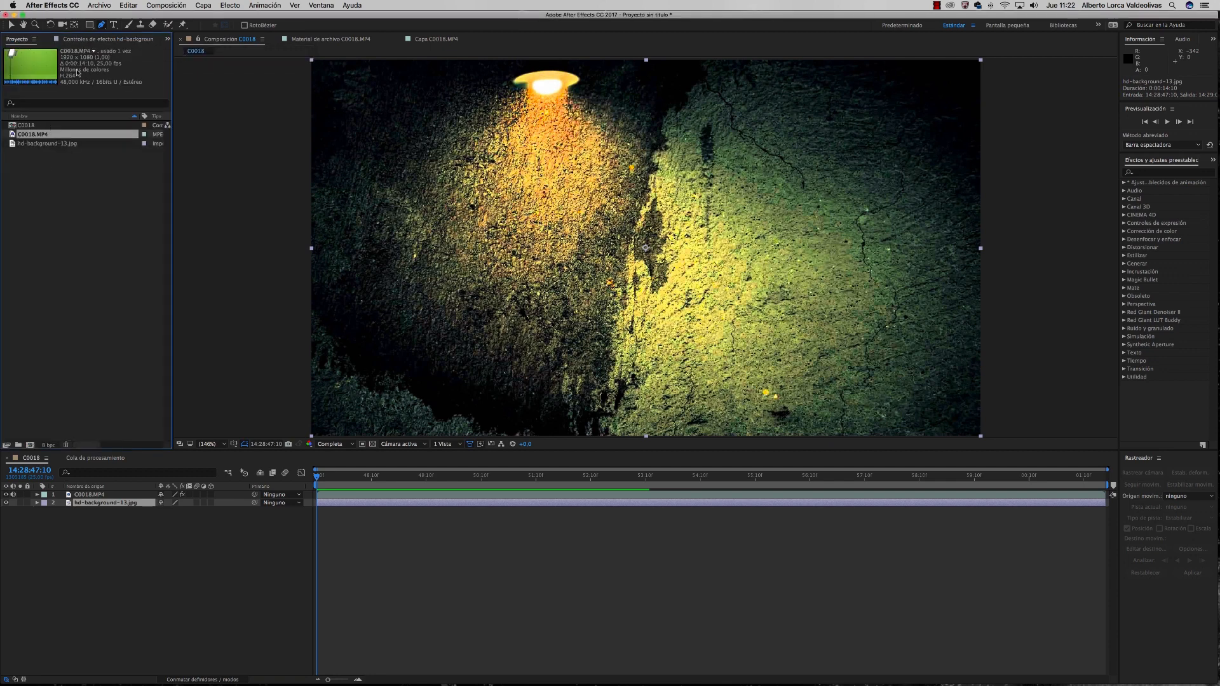
left_click(53, 147)
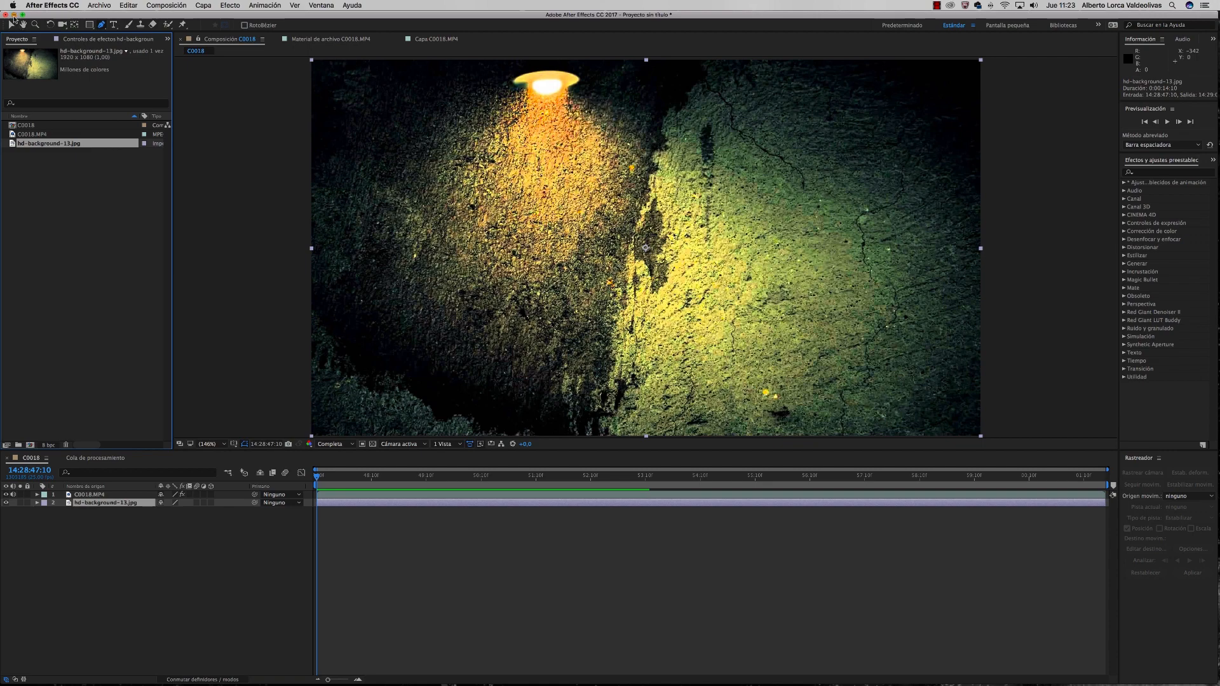
Open hd-background-13.jpg from the MEDIA folder in Photoshop without colour management, and collapse the Selective Tool palette.
key("F11")
double_click(678, 402)
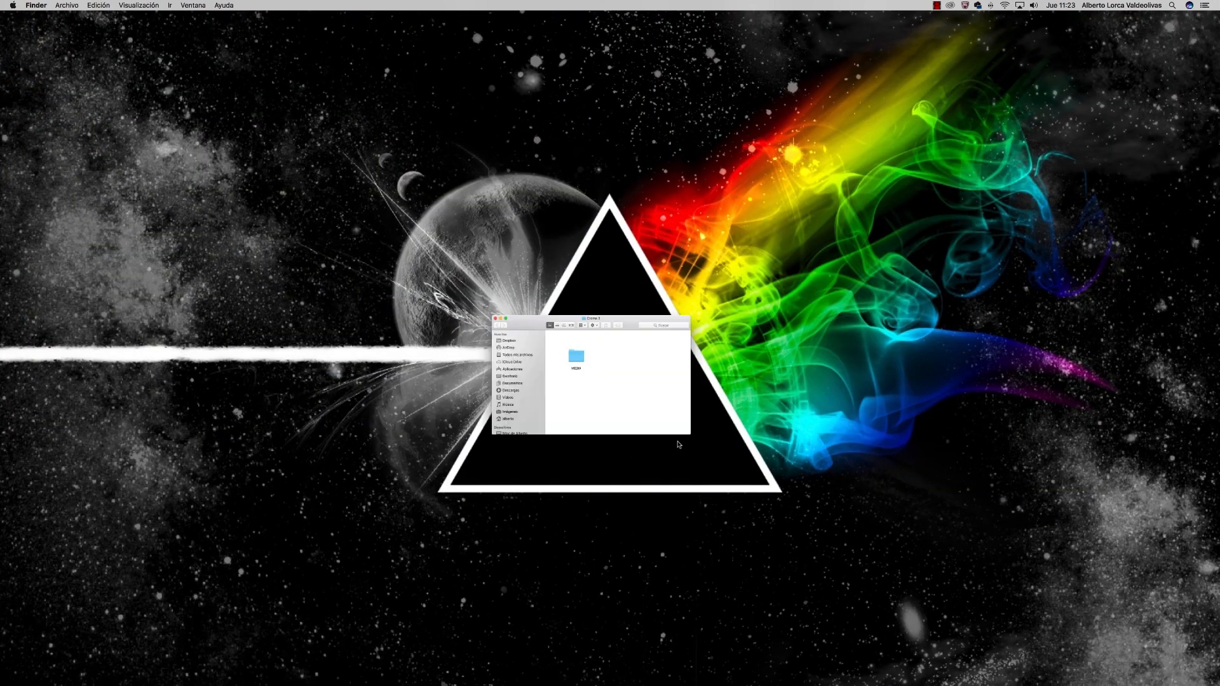
double_click(492, 321)
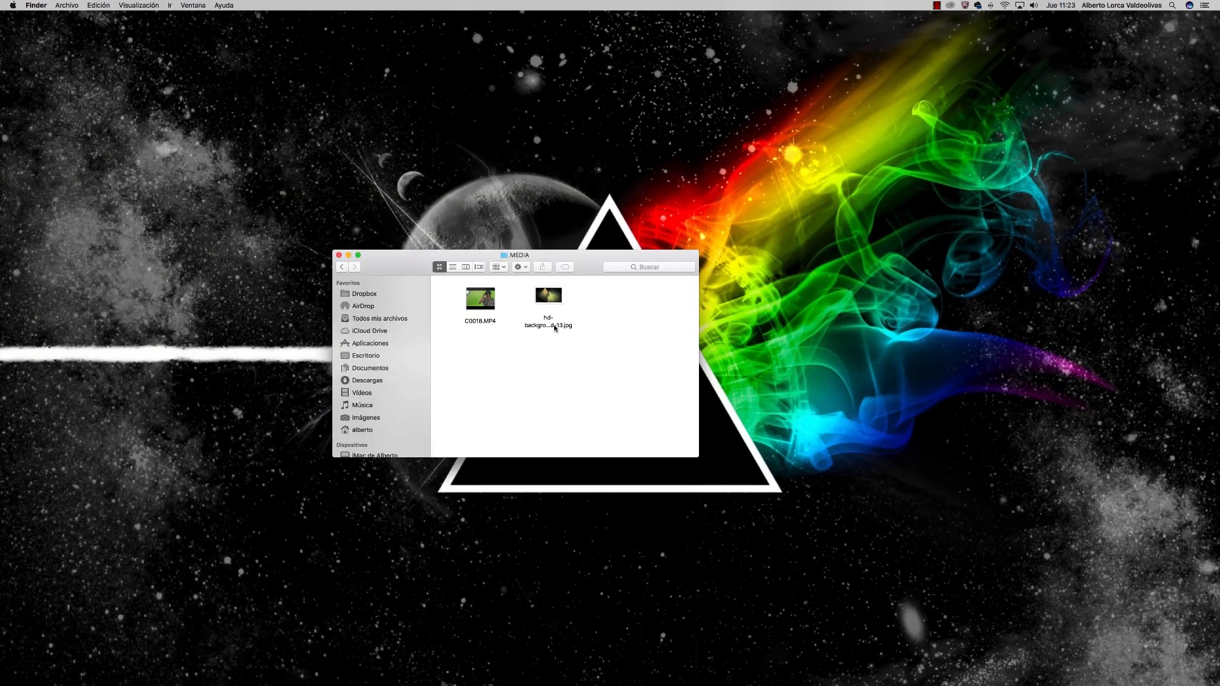
left_click_drag(562, 298, 802, 664)
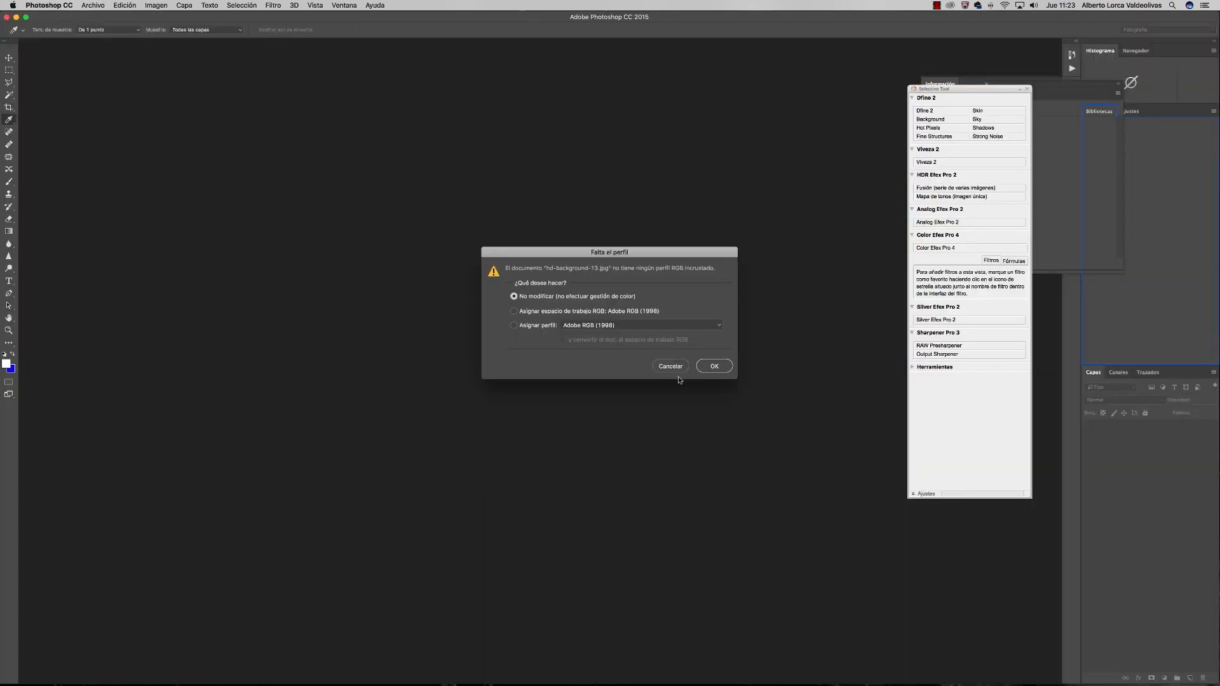
left_click(714, 366)
key("c")
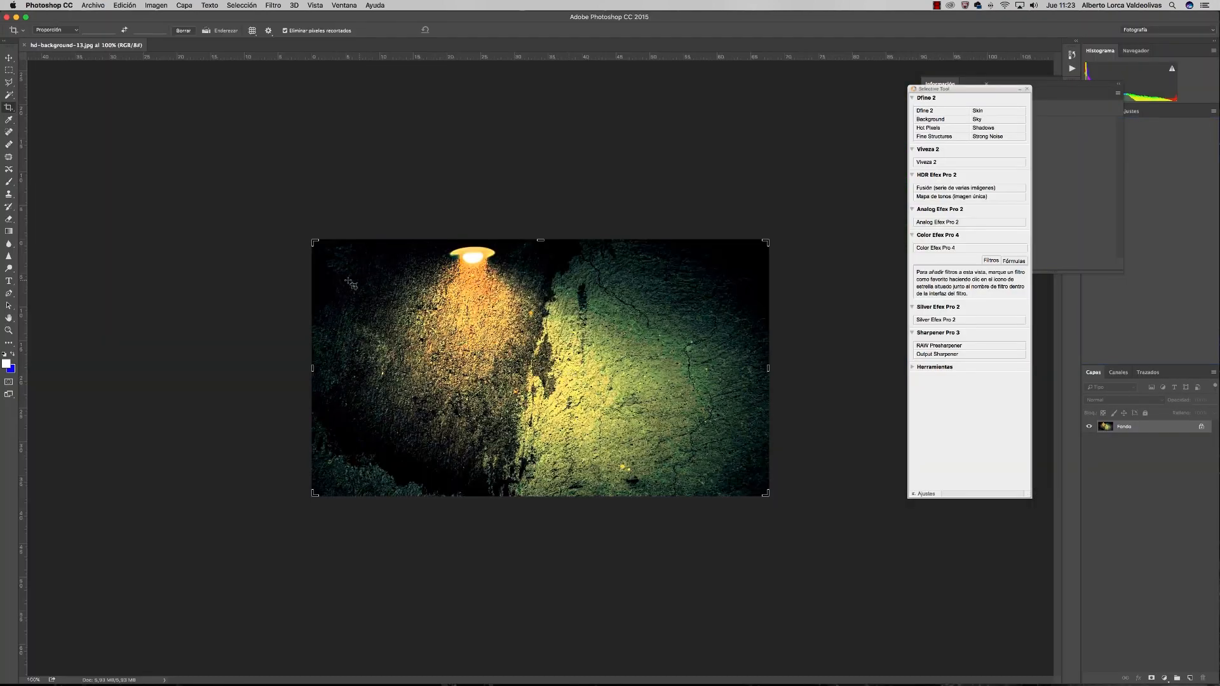
key("v")
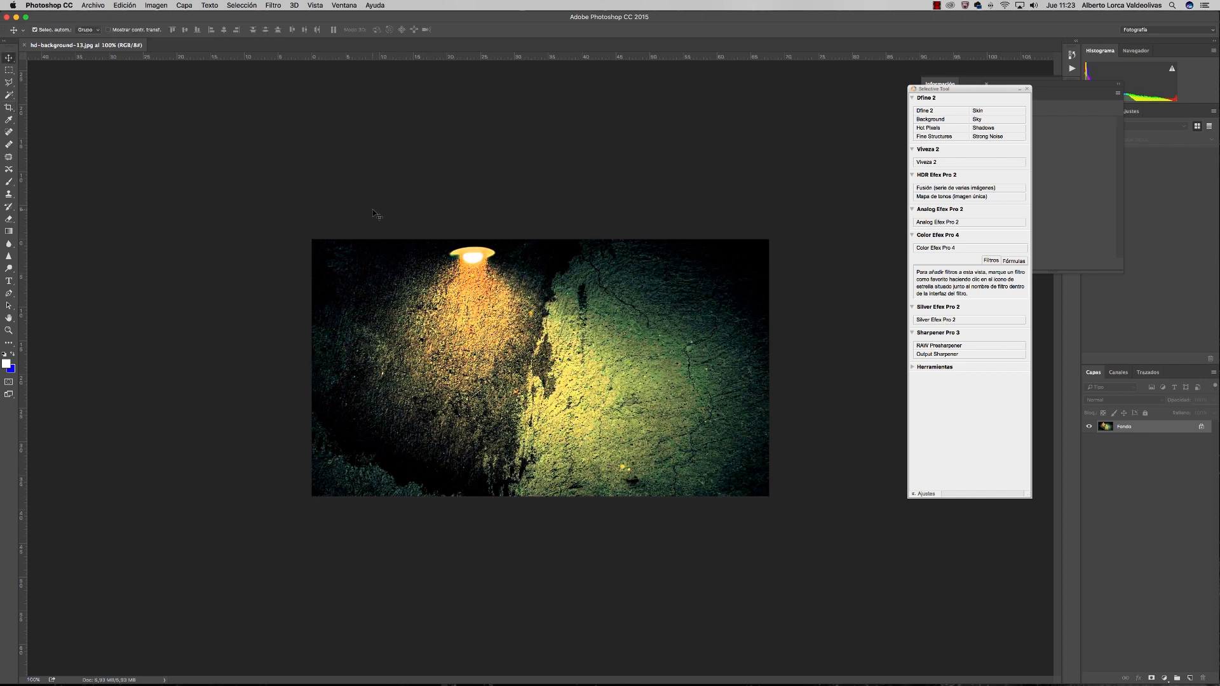
left_click(1020, 89)
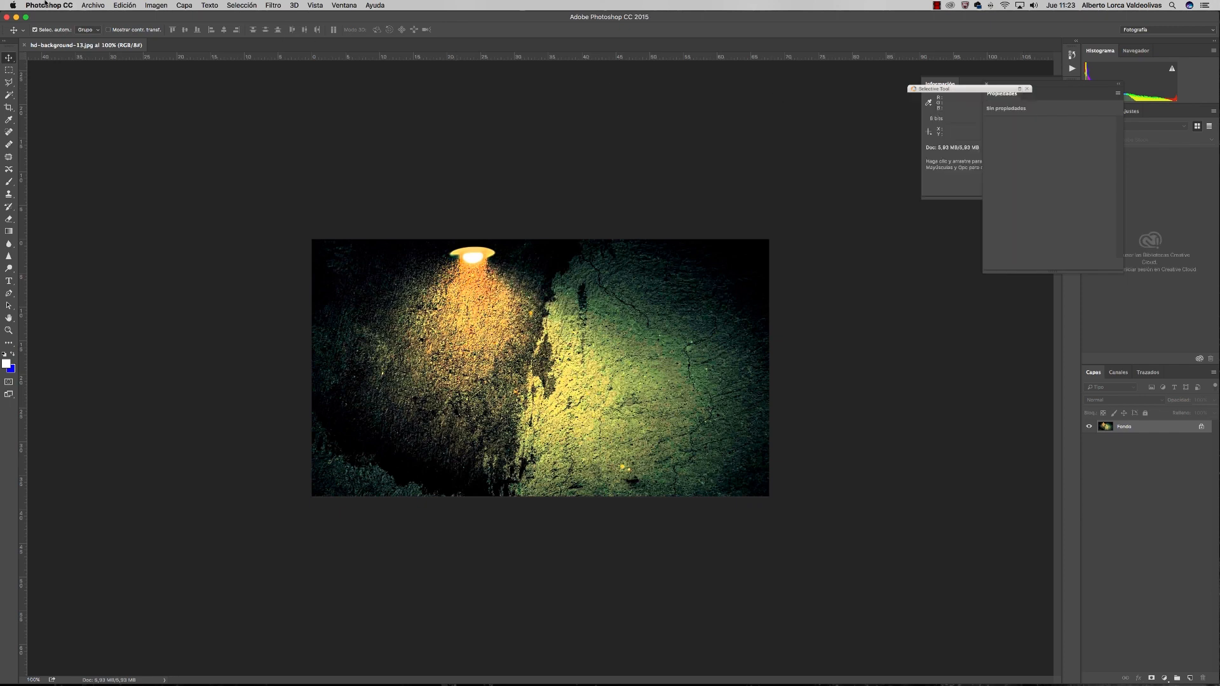
Resize the background image to 110 percent in width and height, using percentage units and keeping resampling on.
left_click(156, 5)
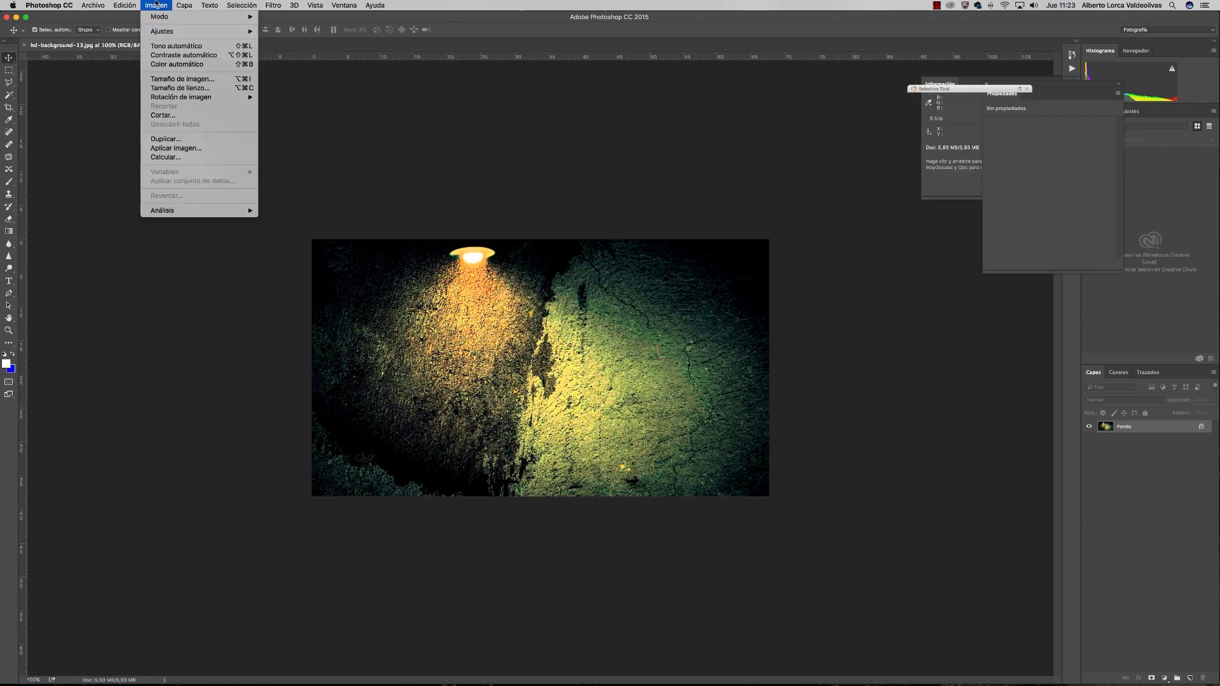
left_click(176, 78)
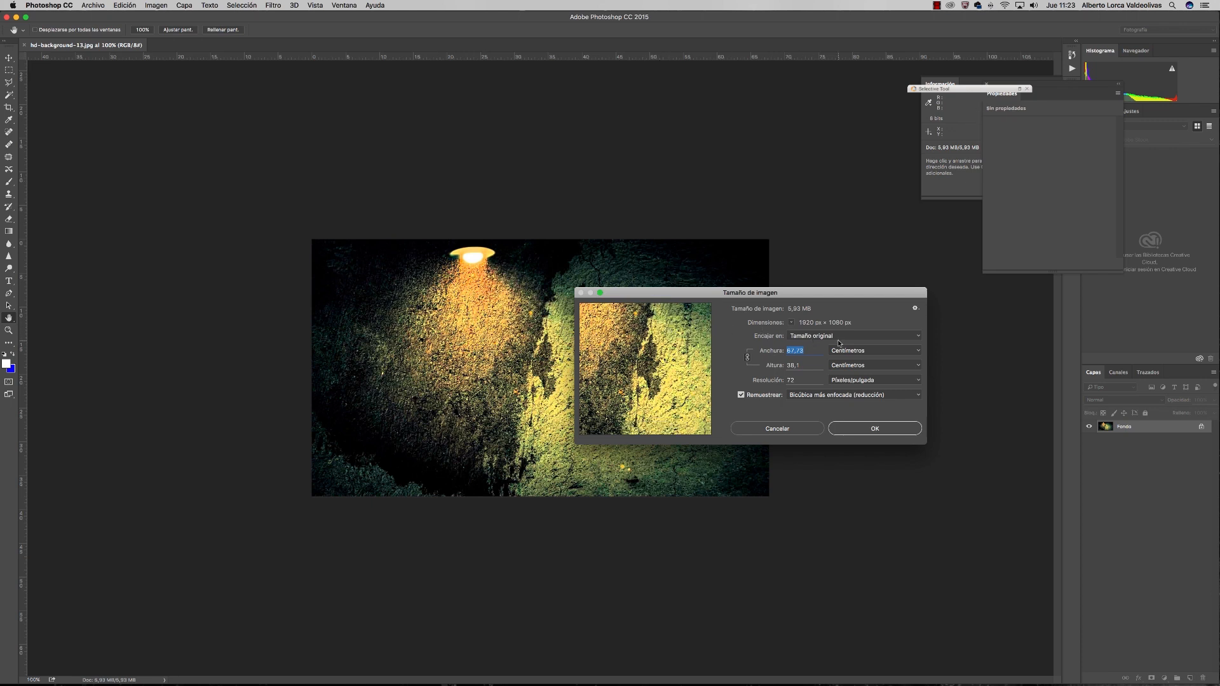
left_click(880, 353)
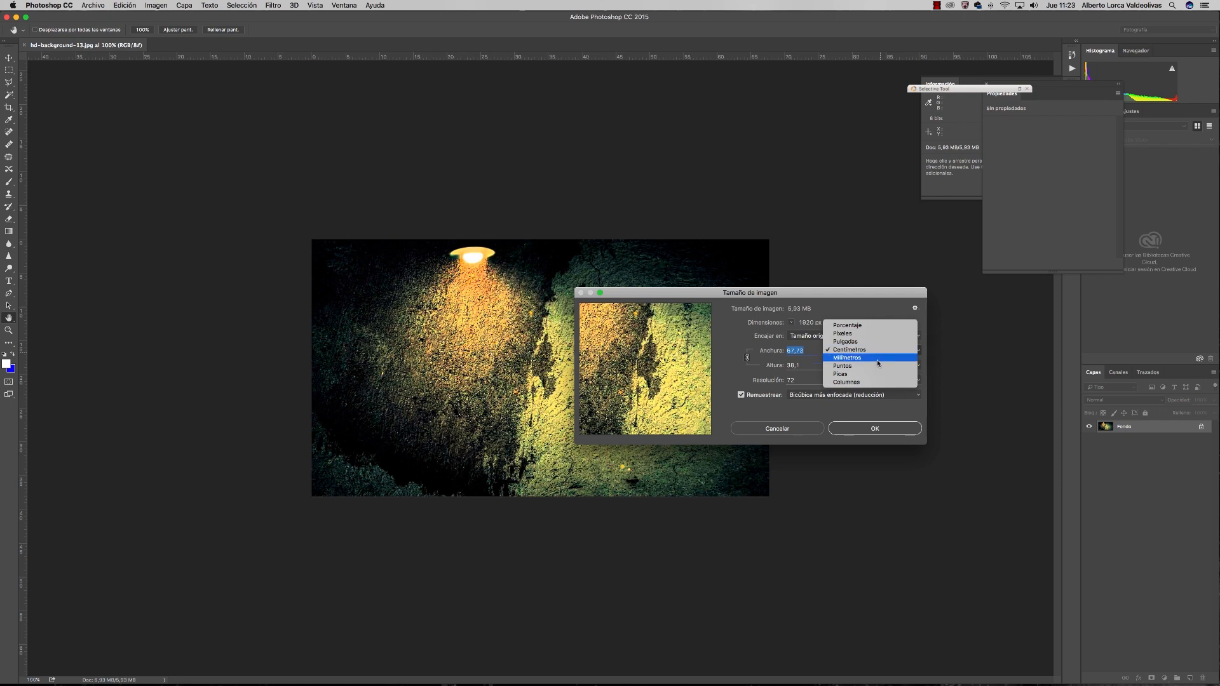
left_click(871, 325)
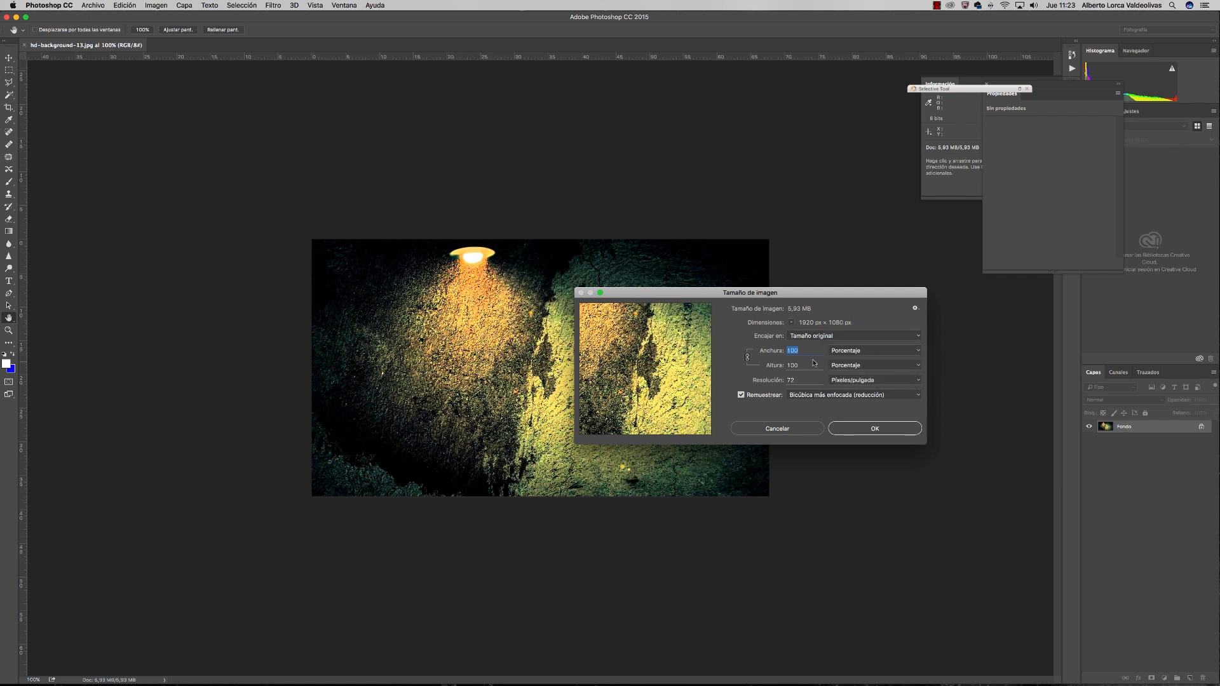
left_click(792, 350)
key("BackSpace")
key("BackSpace")
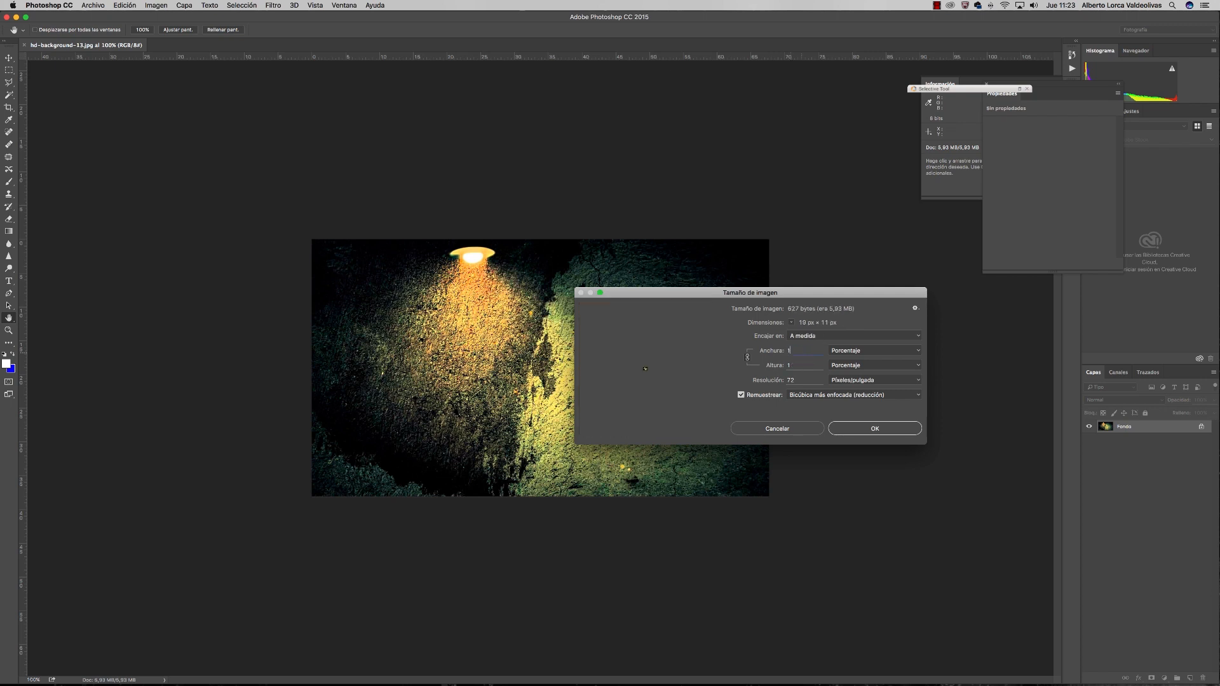
type("0")
key("BackSpace")
type("10")
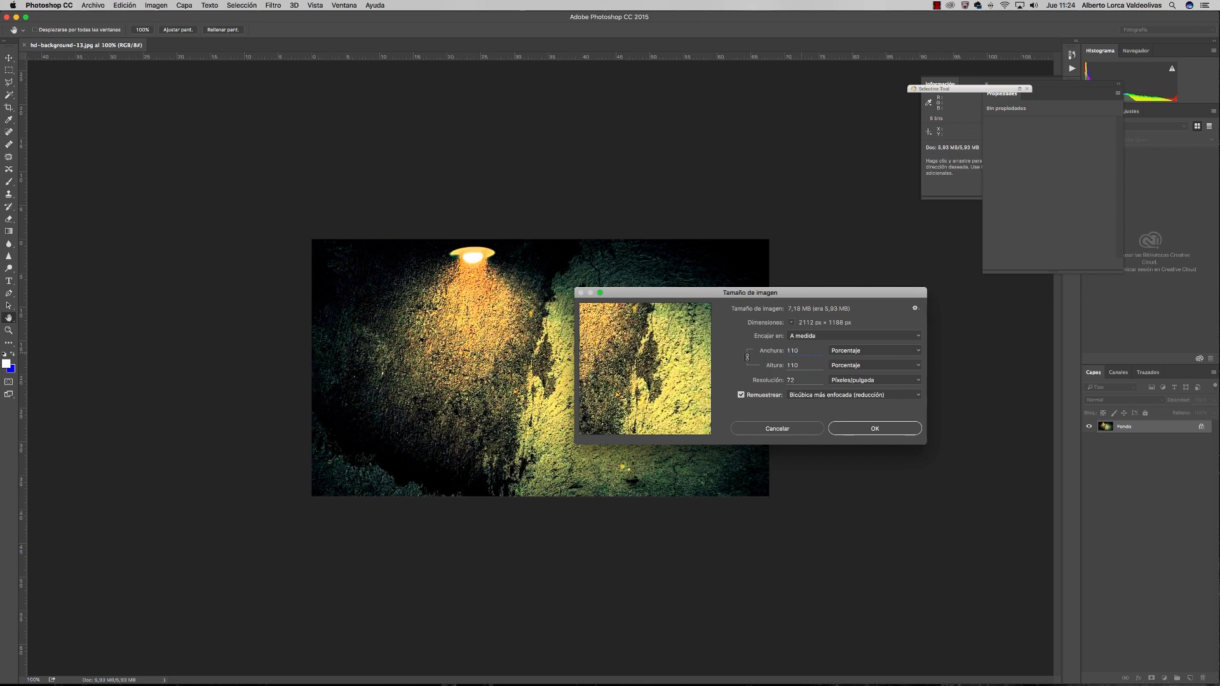
left_click(871, 430)
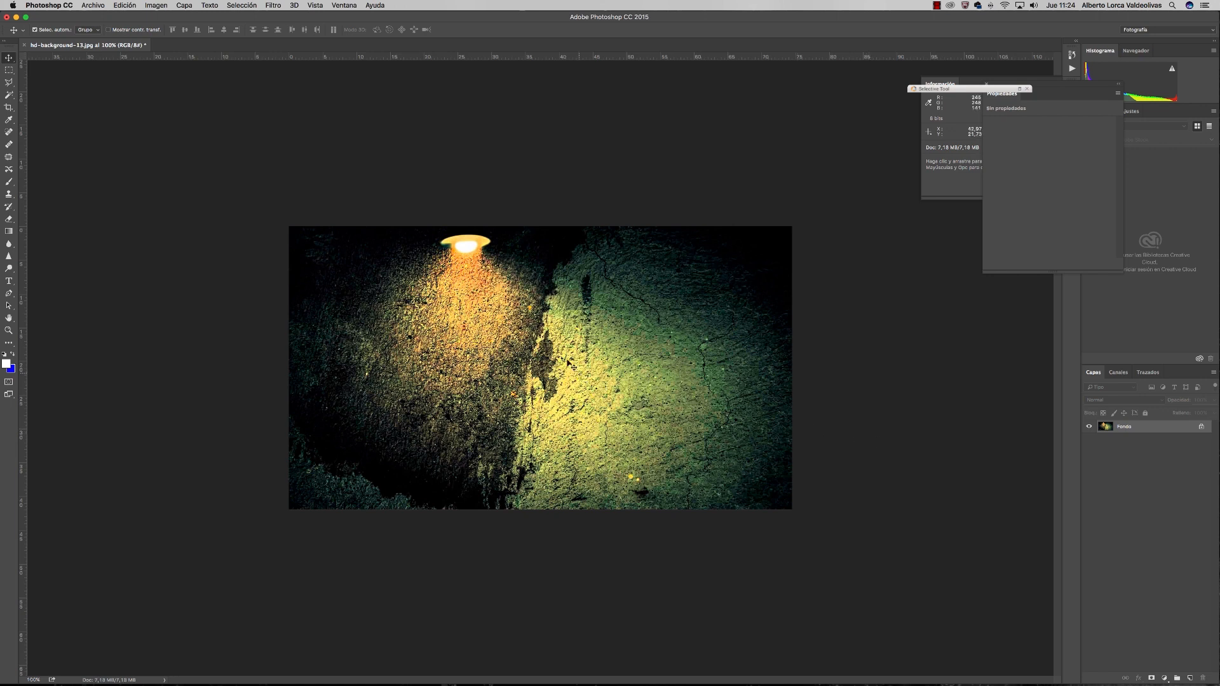
Enlarge the background image again to 110 percent of its current width and height.
left_click(155, 5)
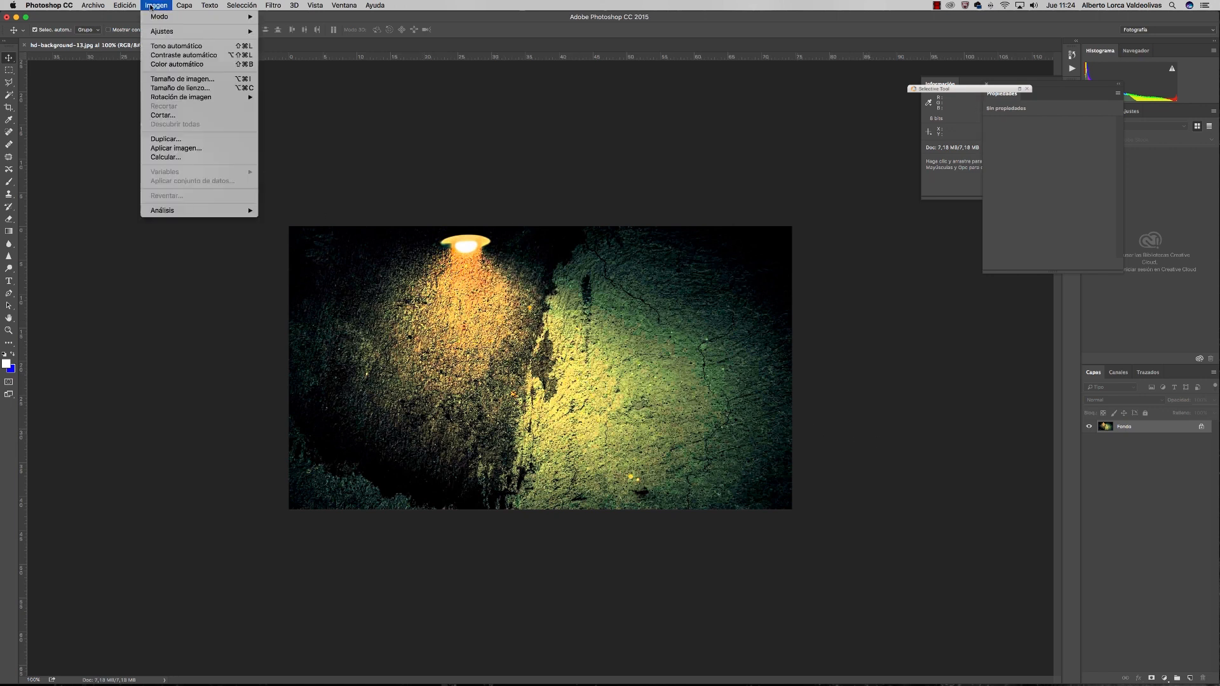
left_click(190, 81)
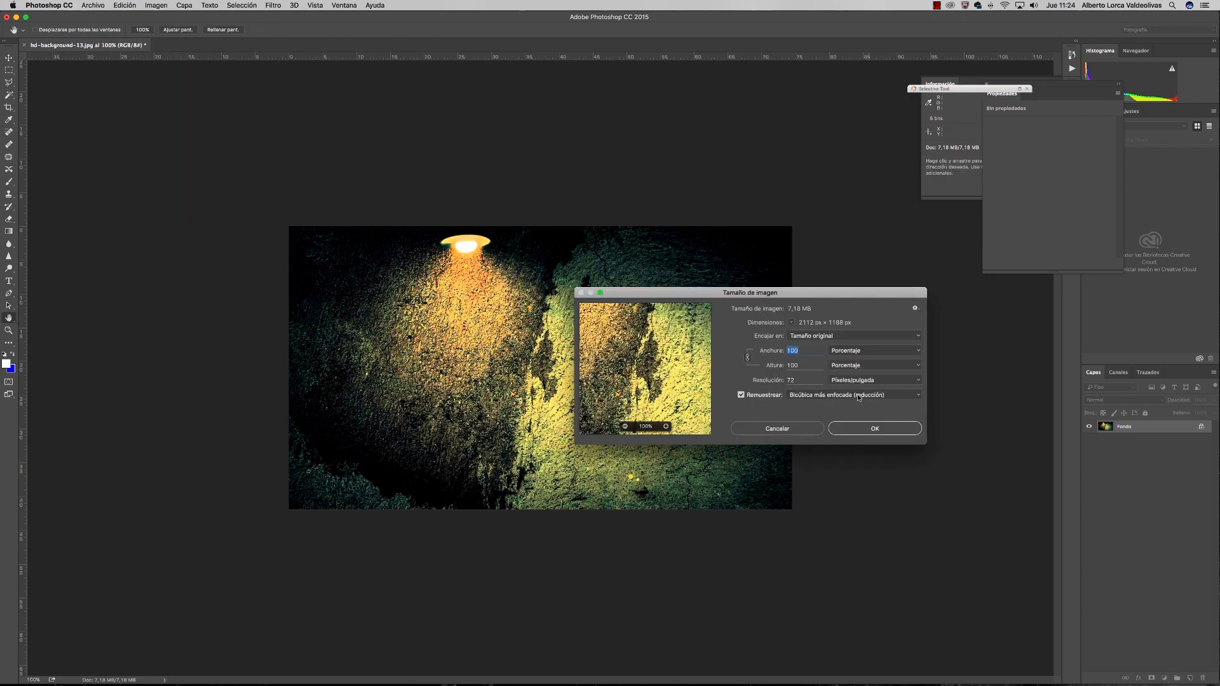
left_click(802, 350)
key("BackSpace")
key("BackSpace")
key("BackSpace")
type("11")
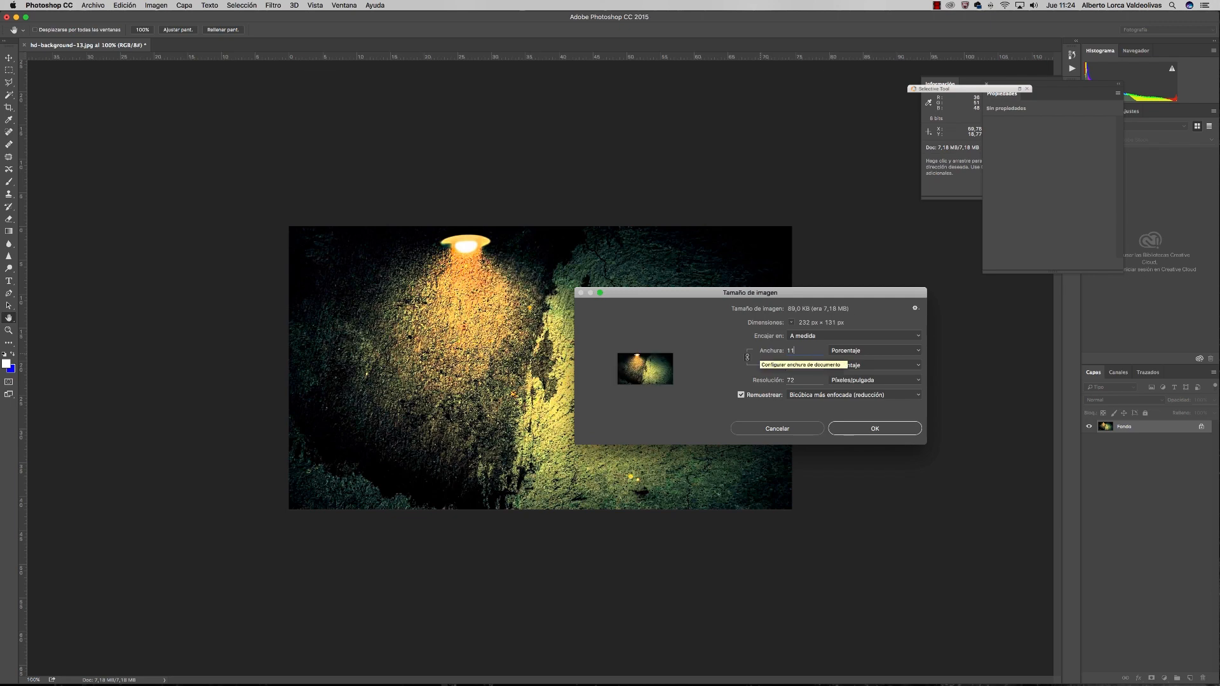
type("0")
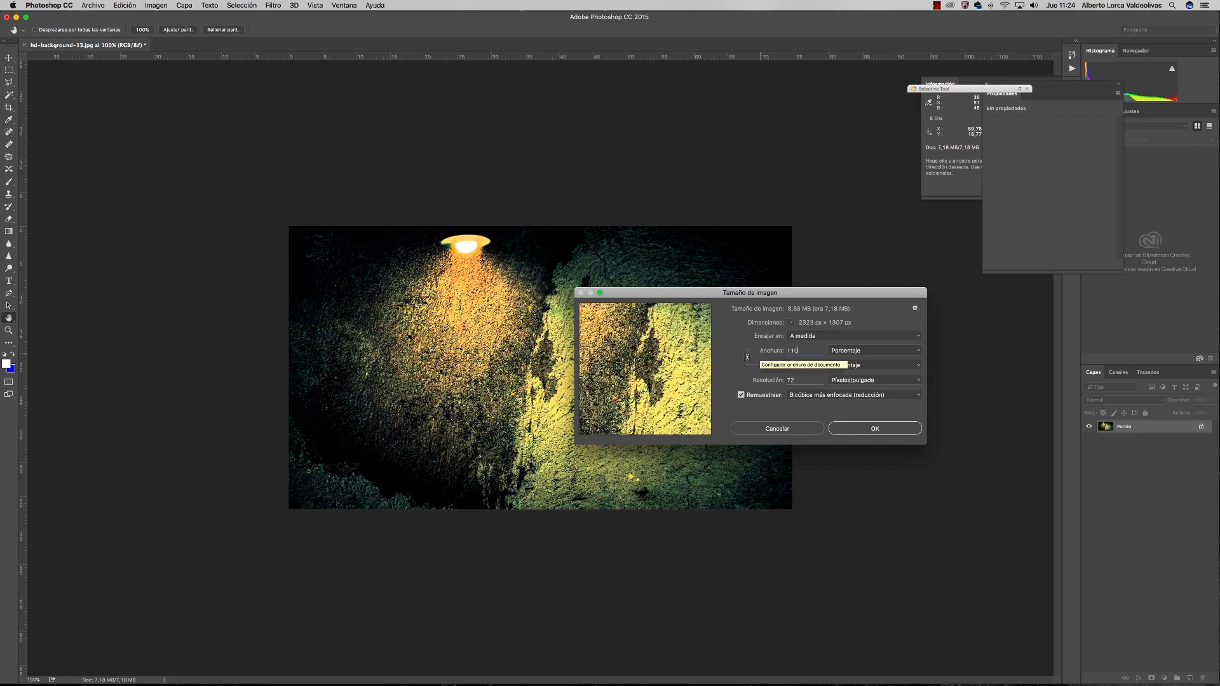
left_click(887, 429)
Scale the background image to 110 percent once more, bringing it to 2555 x 1438 px.
left_click(155, 5)
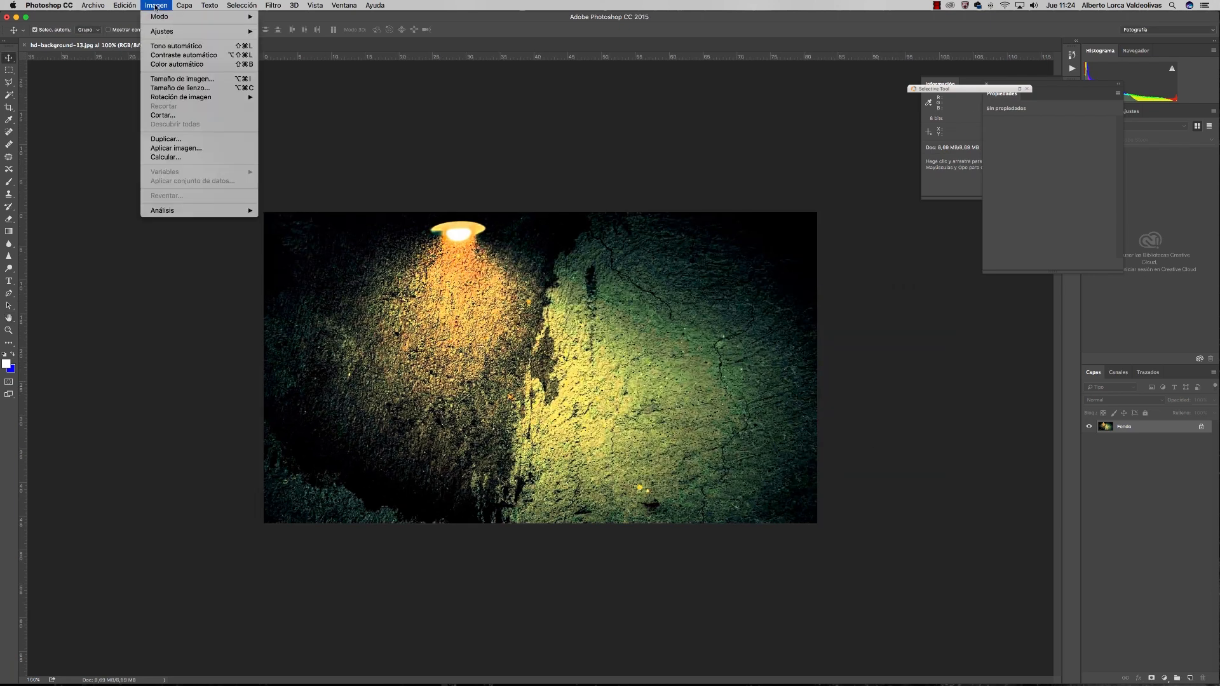
left_click(202, 80)
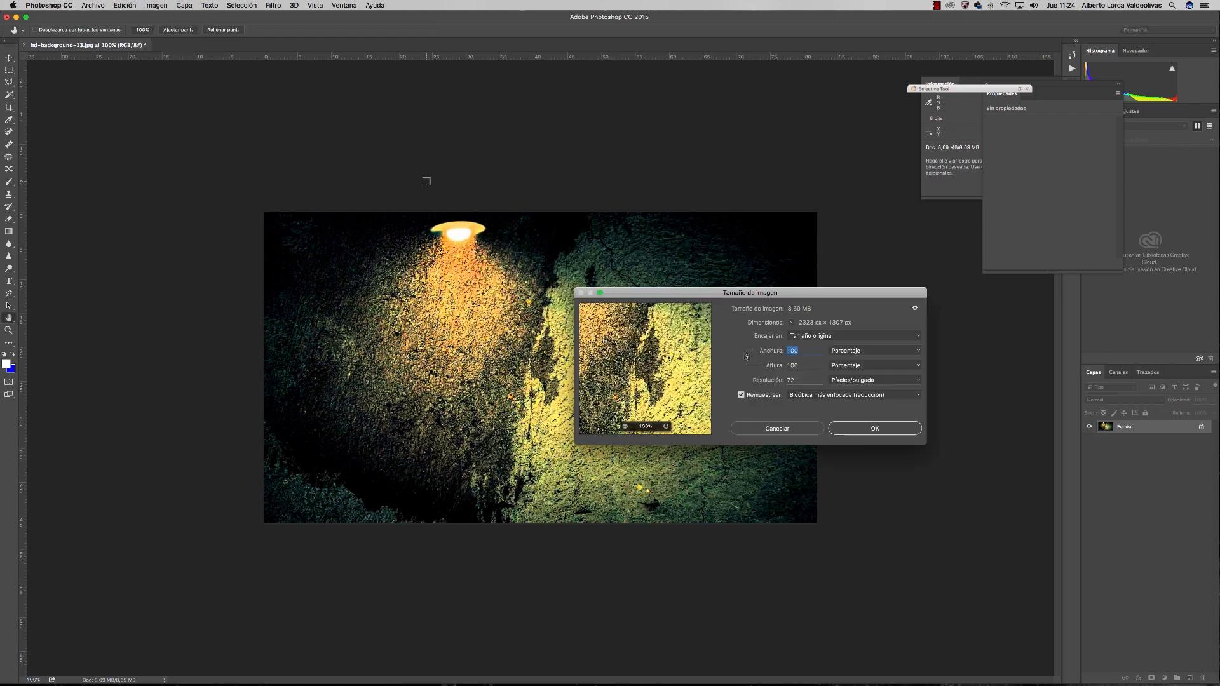
type("110")
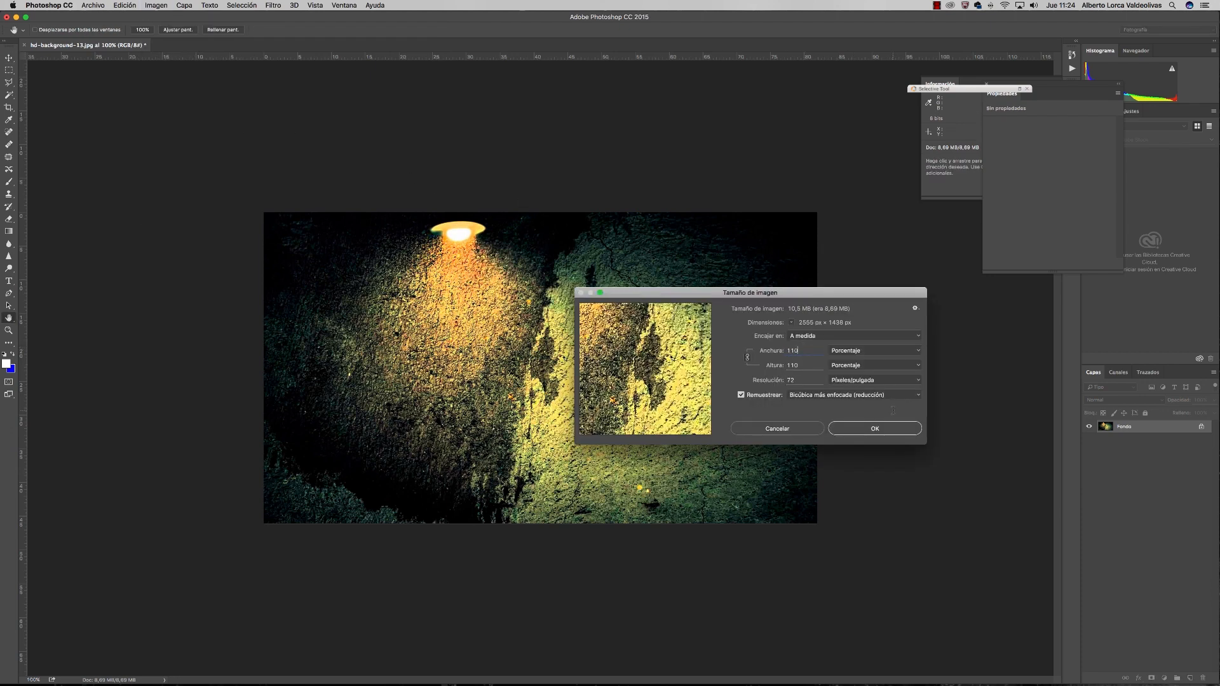
left_click(886, 427)
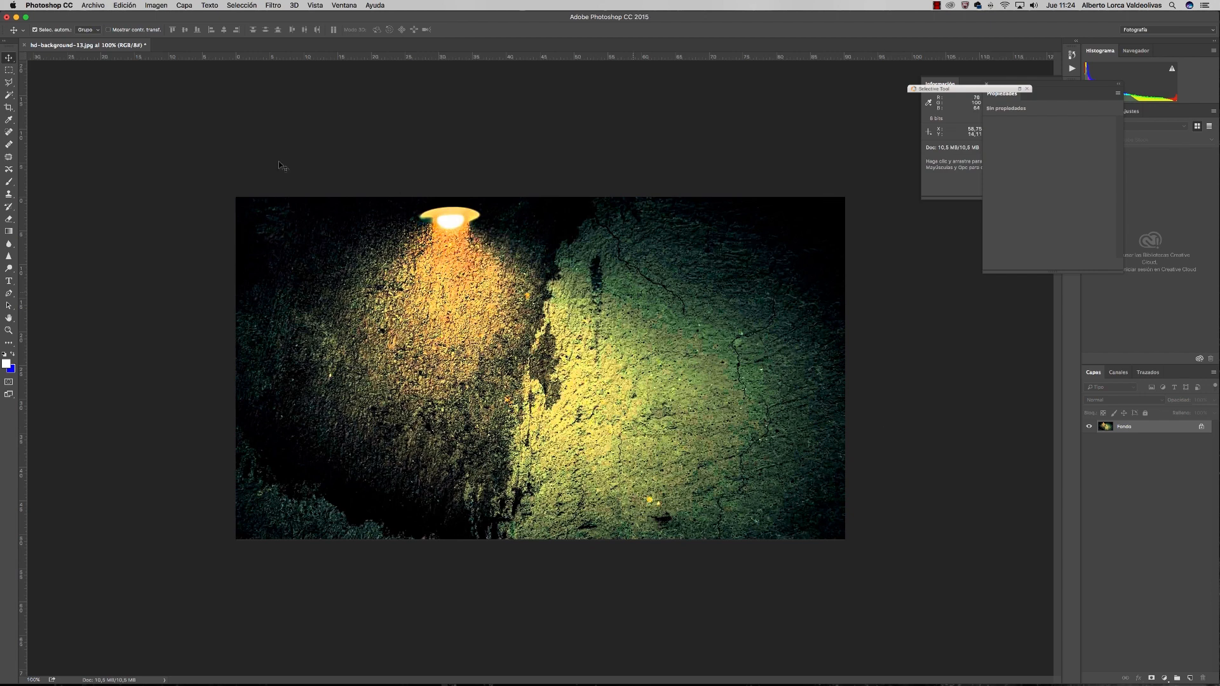
Save hd-background-13.jpg over the original as a baseline optimized JPEG at maximum quality 12.
left_click(89, 6)
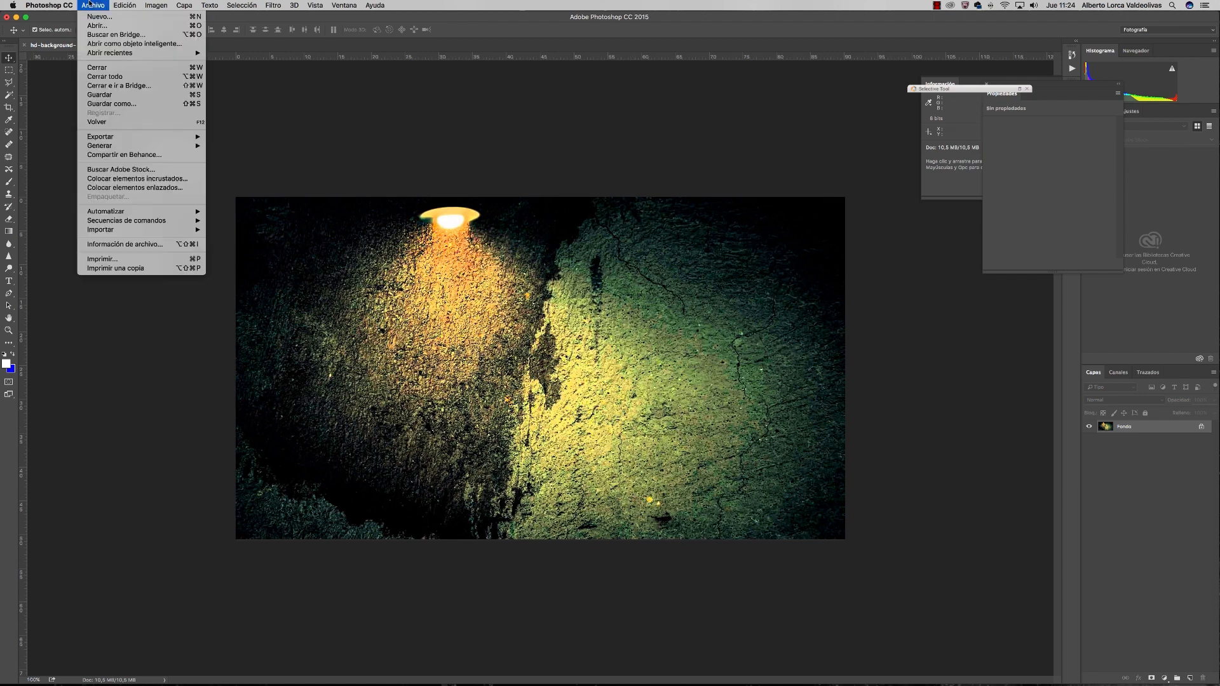
left_click(128, 95)
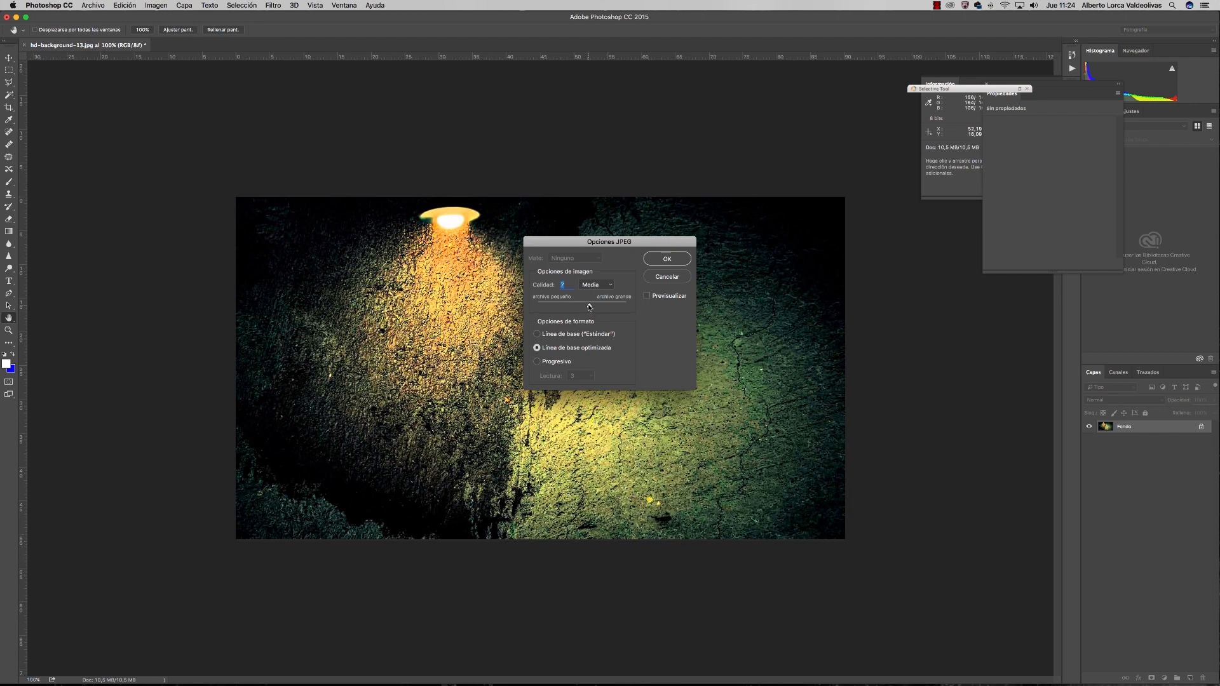
left_click_drag(590, 303, 629, 306)
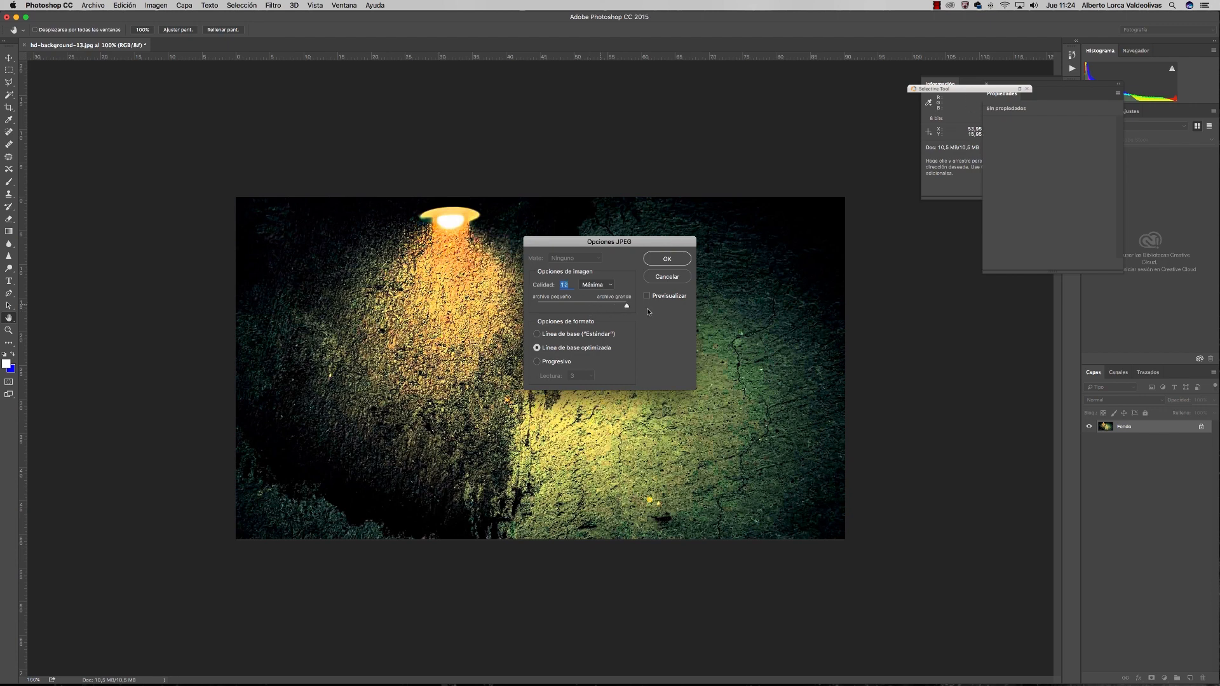
left_click(668, 258)
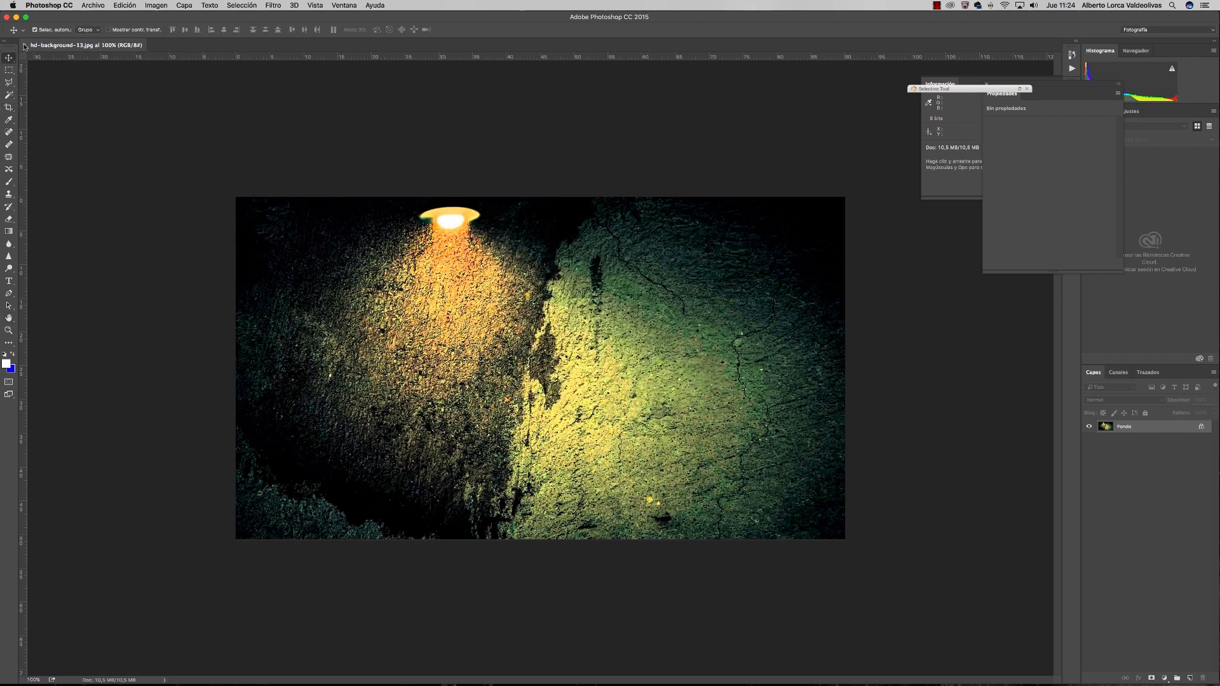
Close the background image, quit Photoshop and switch back to After Effects.
left_click(22, 45)
left_click(49, 5)
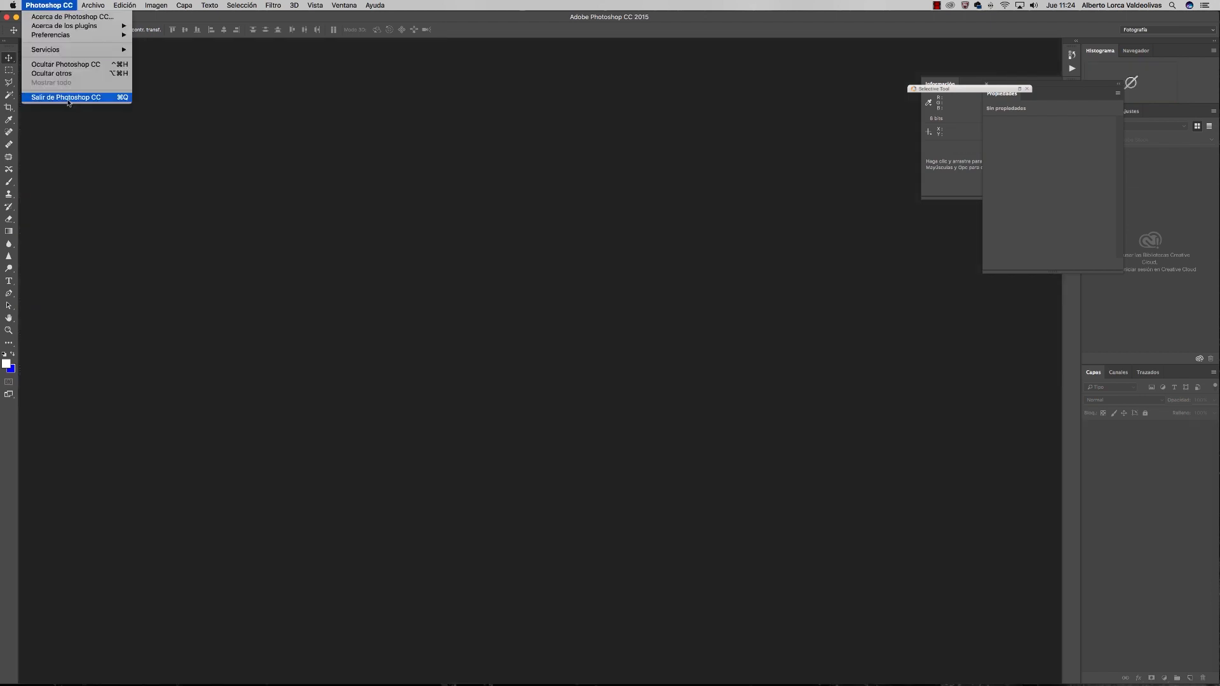
left_click(64, 96)
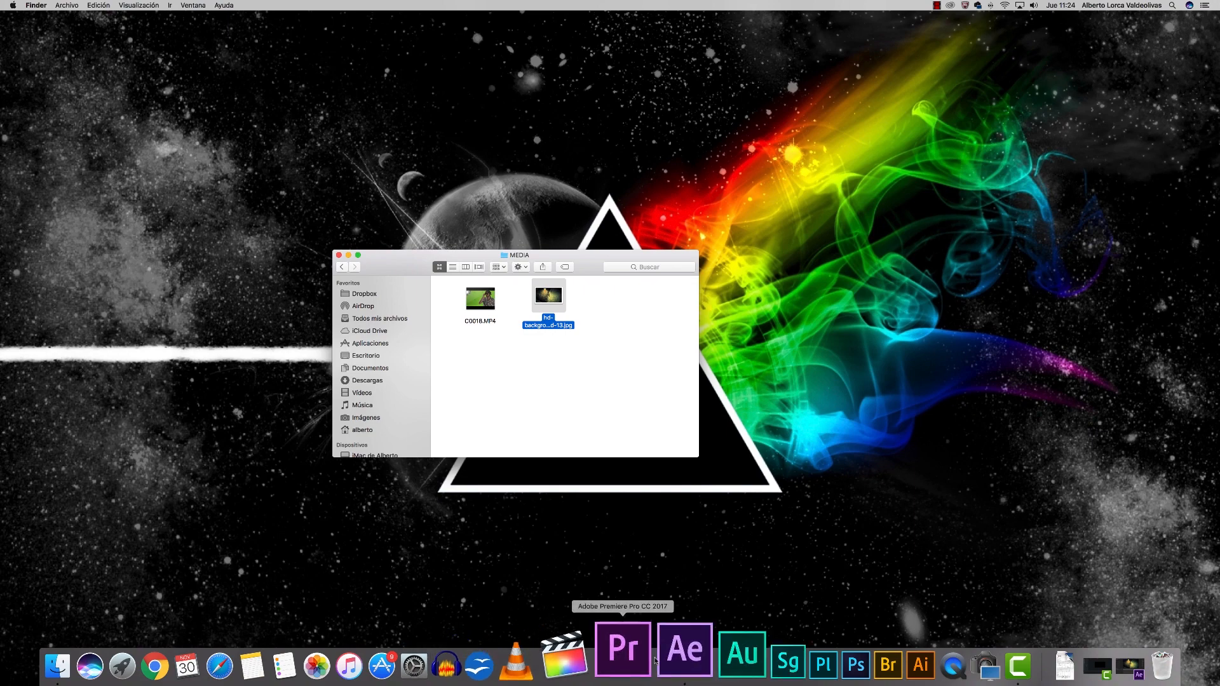
left_click(654, 661)
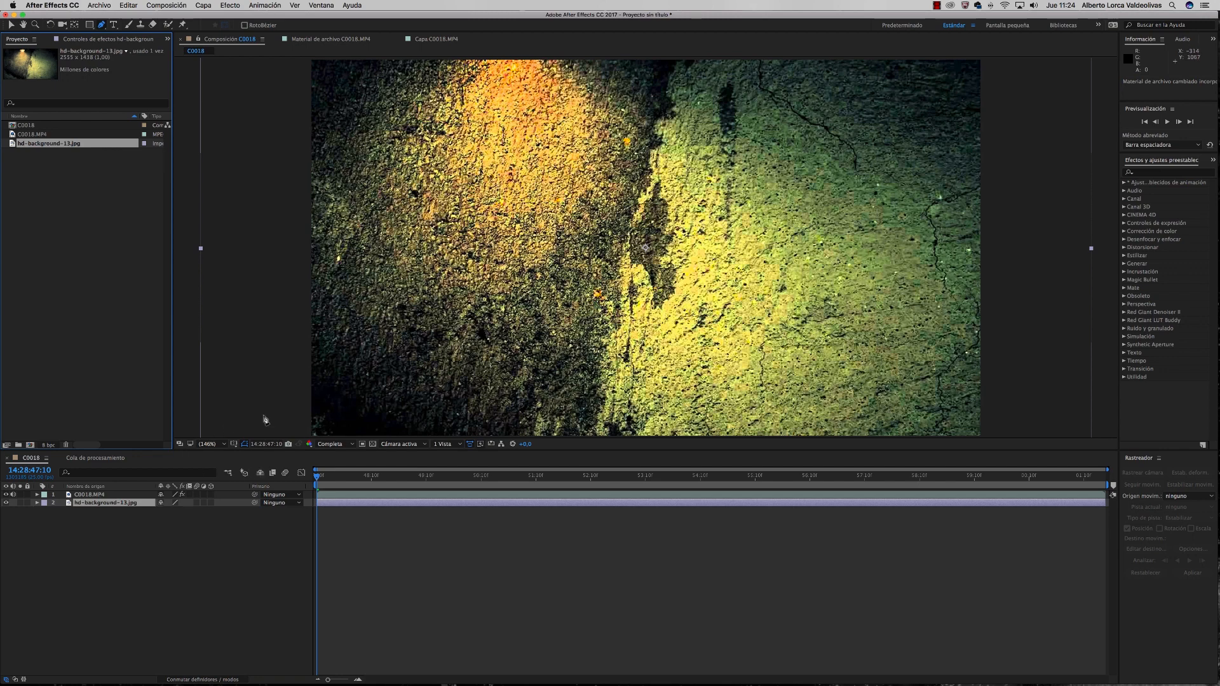
Scale the hd-background-13.jpg layer down to about 76% so the whole wall fits the composition frame, and deselect it.
key("slash")
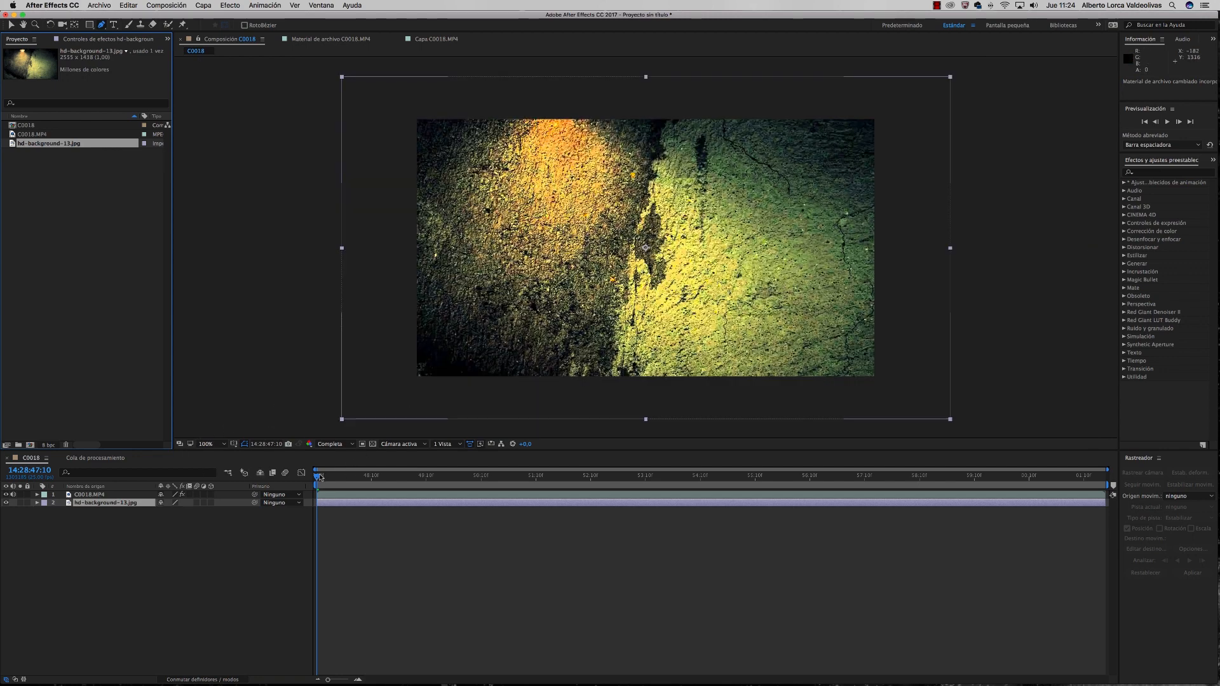
mouse_move(319, 477)
left_mouse_down()
mouse_move(333, 478)
mouse_move(308, 482)
left_mouse_up()
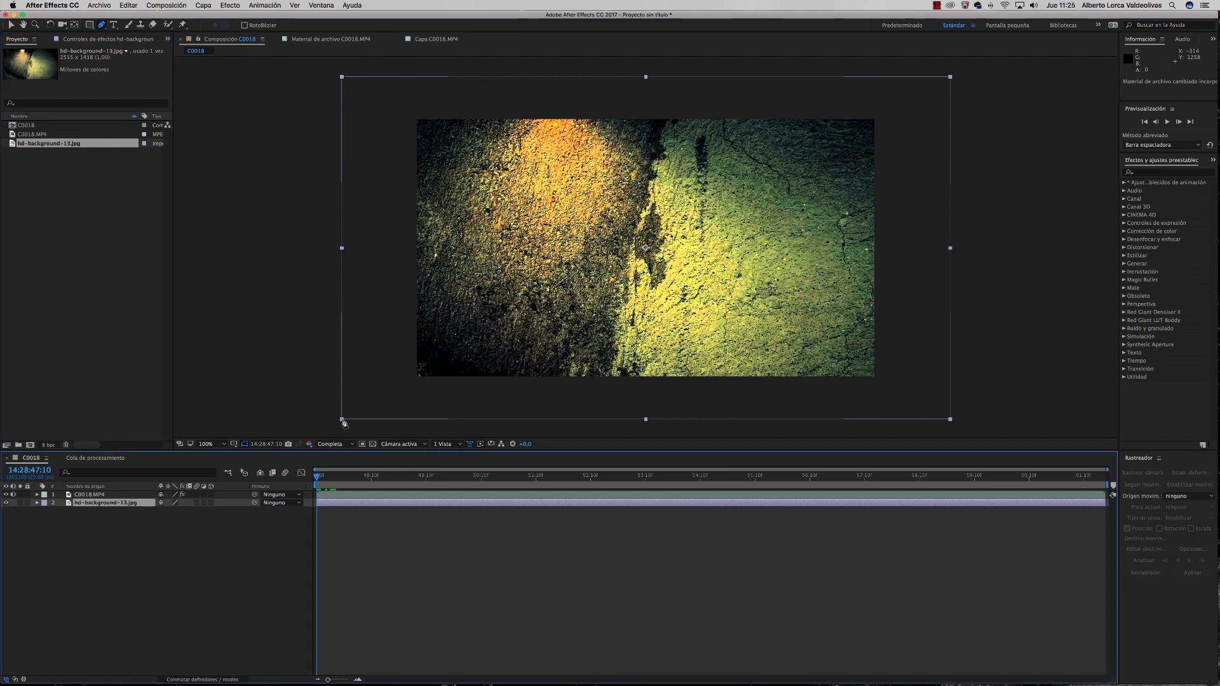
key("v")
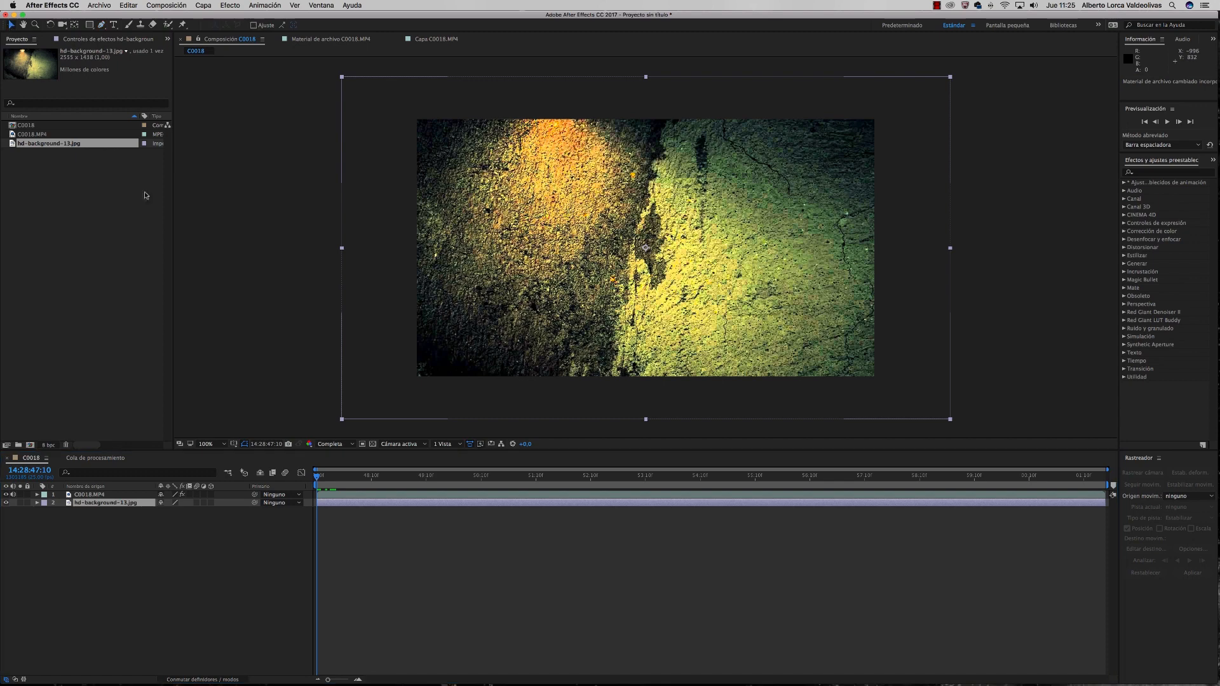
left_click(342, 422)
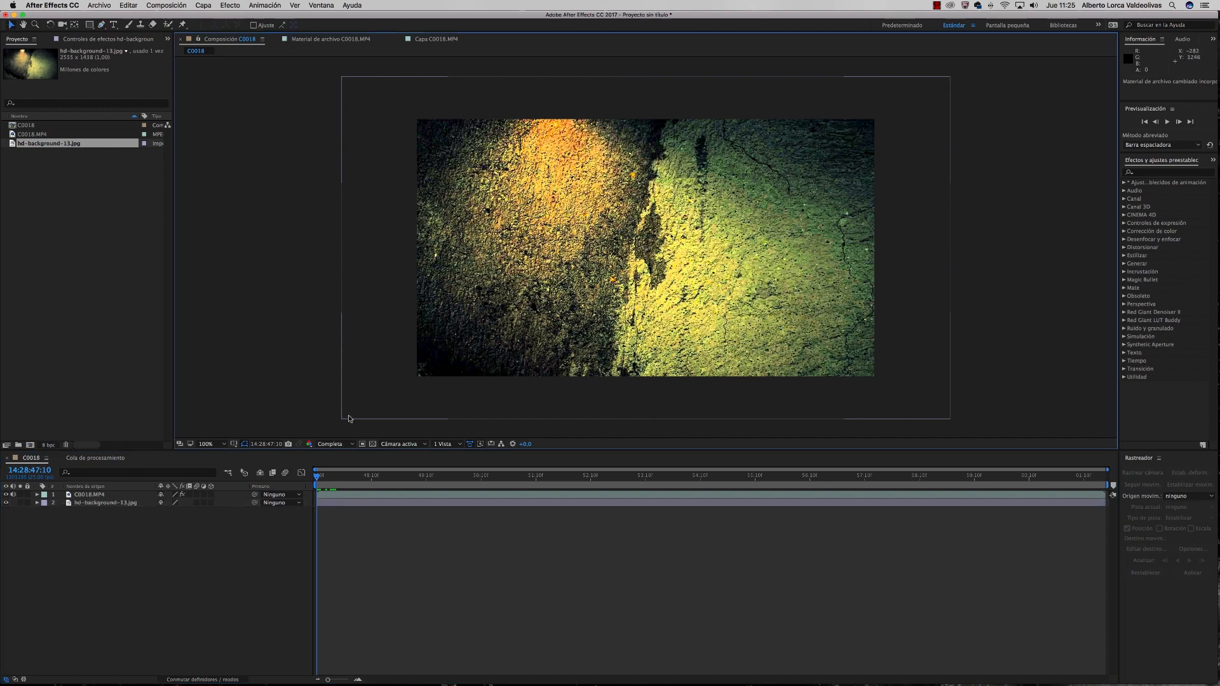
left_click_drag(341, 421, 414, 385)
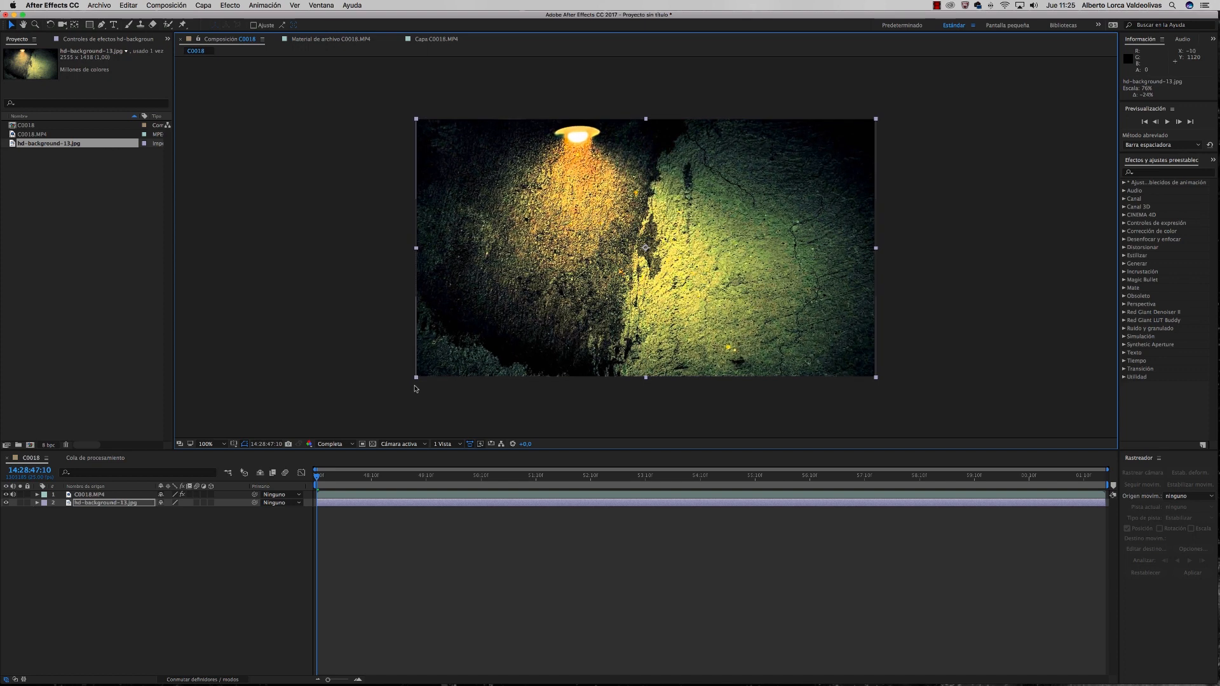
left_click(396, 404)
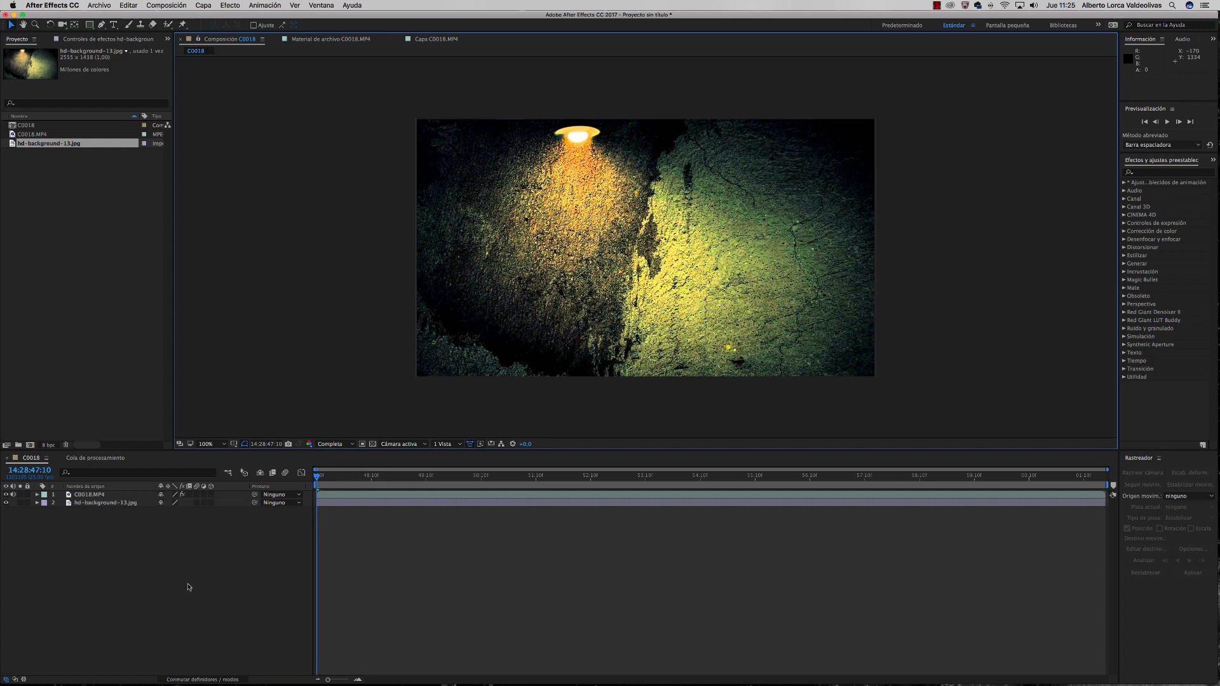
Add a new null object to the C0018 composition.
right_click(138, 552)
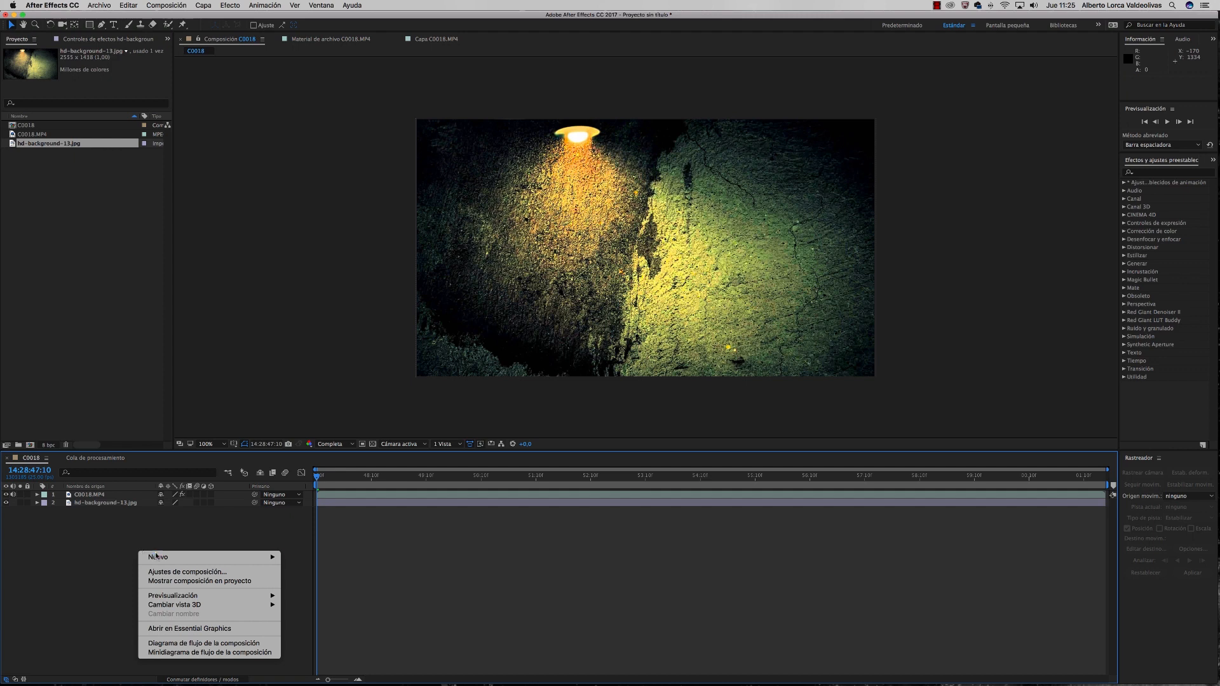
mouse_move(258, 558)
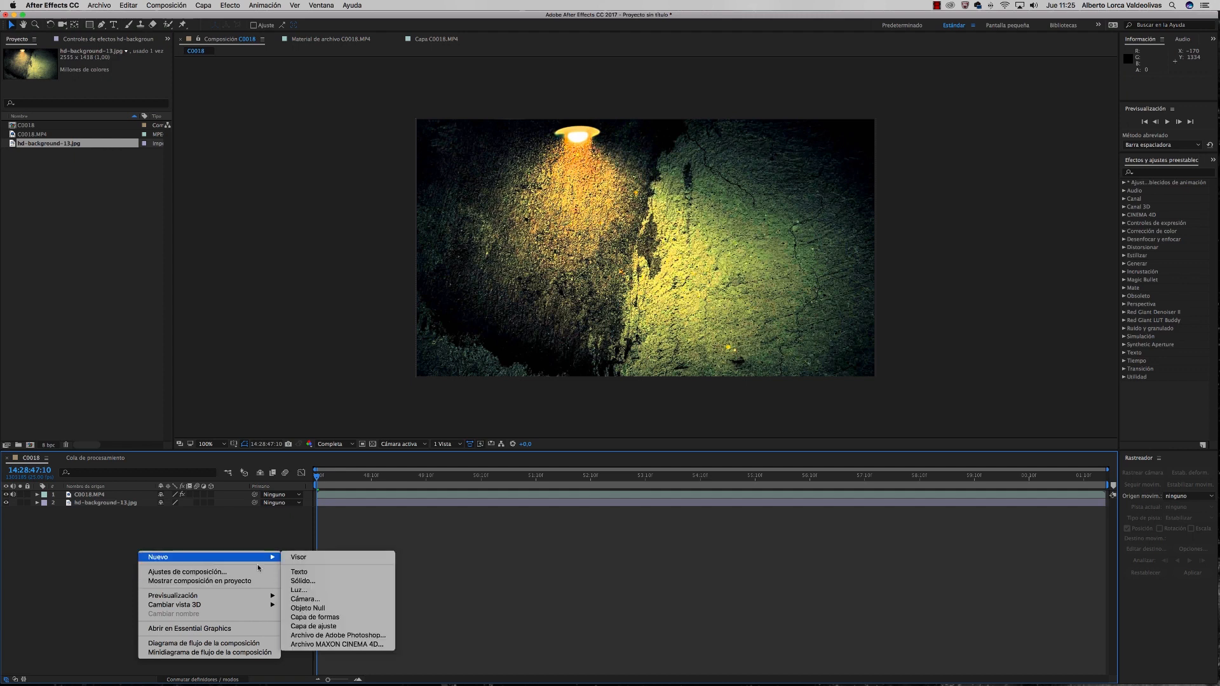
left_click(324, 608)
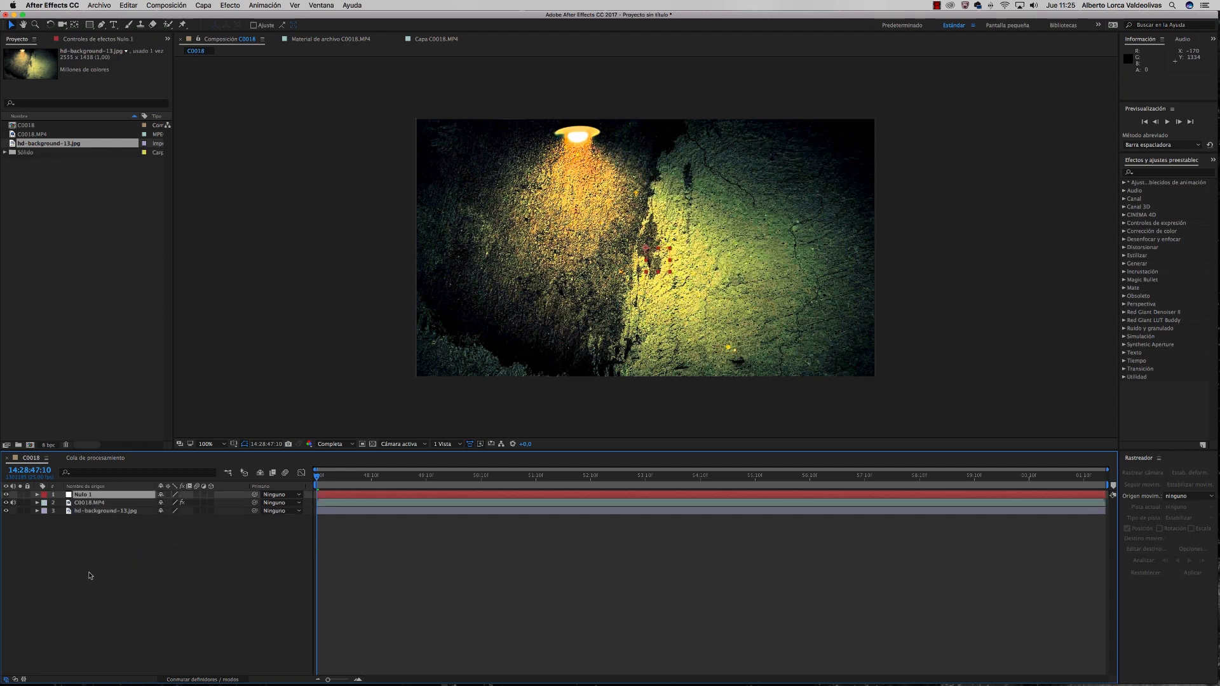
Start a motion track on the C0018.MP4 layer with position and scale tracking enabled.
left_click(89, 502)
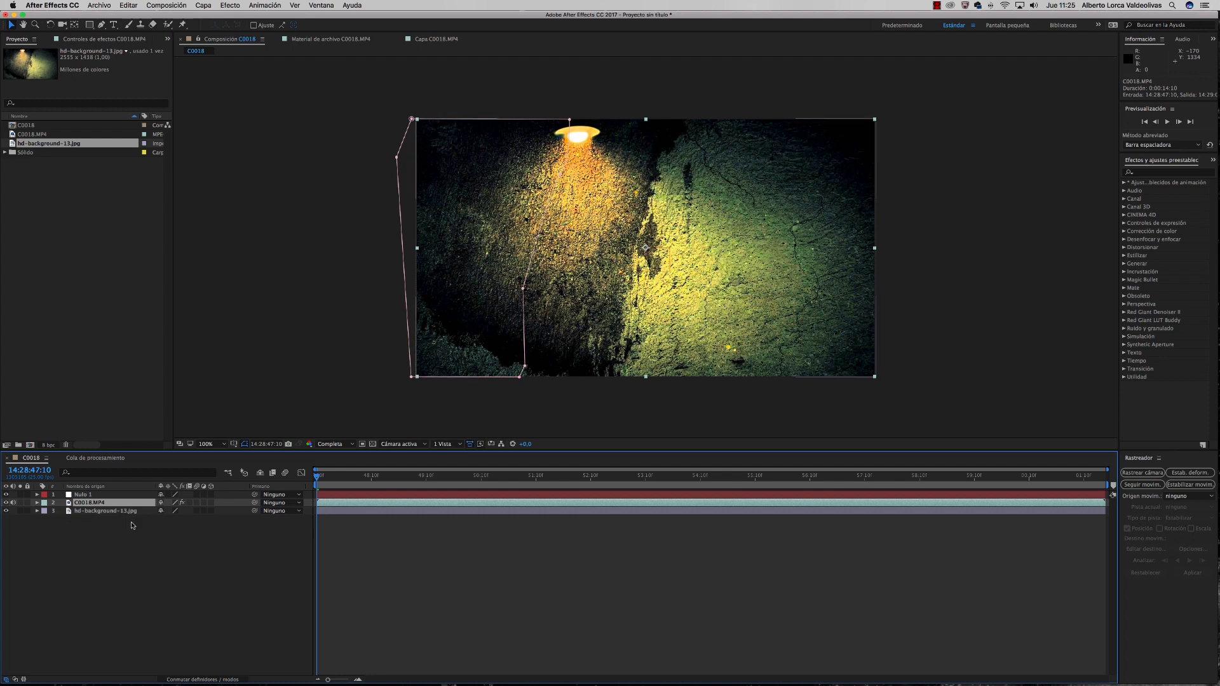
left_click(1138, 486)
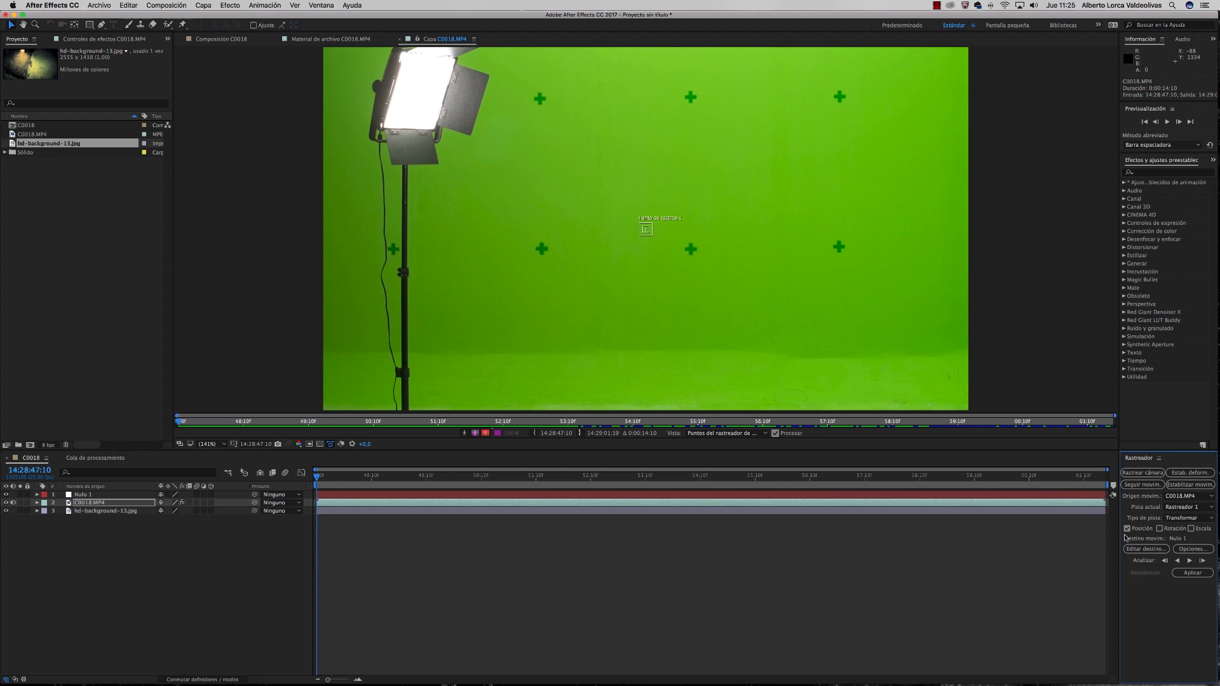
left_click(1191, 529)
Place the two track points on the upper and lower green-screen crosses just beside the studio light, and analyze the footage forward.
mouse_move(646, 231)
left_mouse_down()
mouse_move(539, 100)
mouse_move(555, 114)
left_mouse_up()
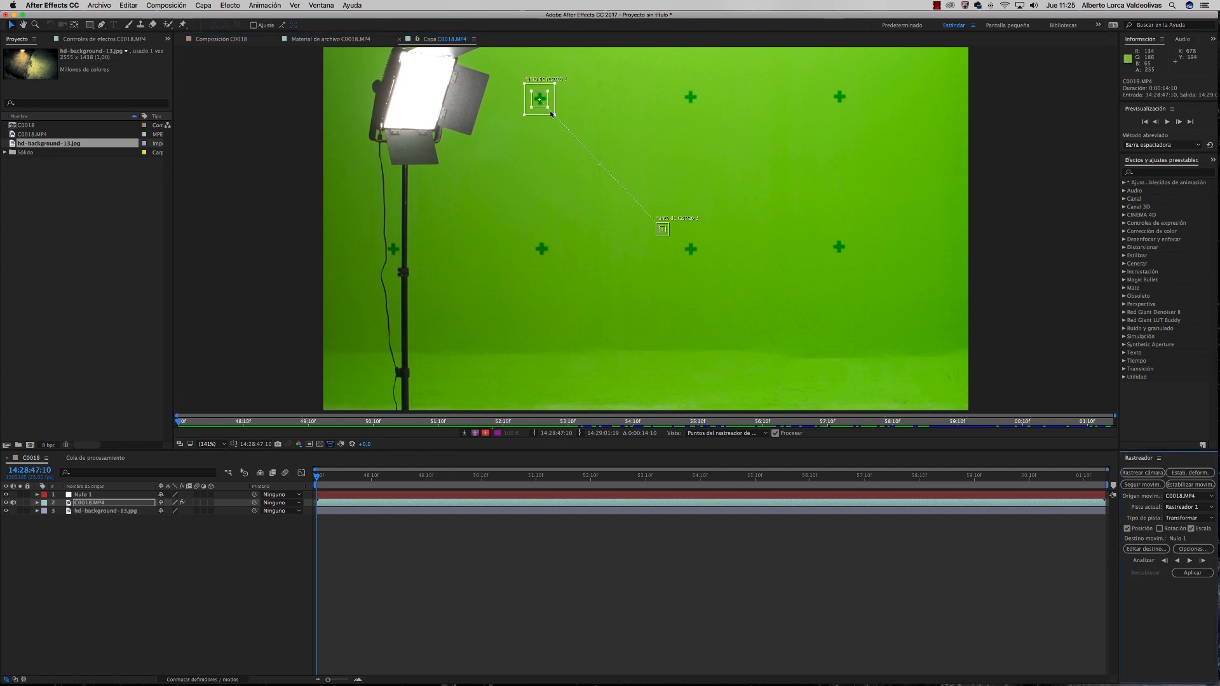
left_click(663, 233)
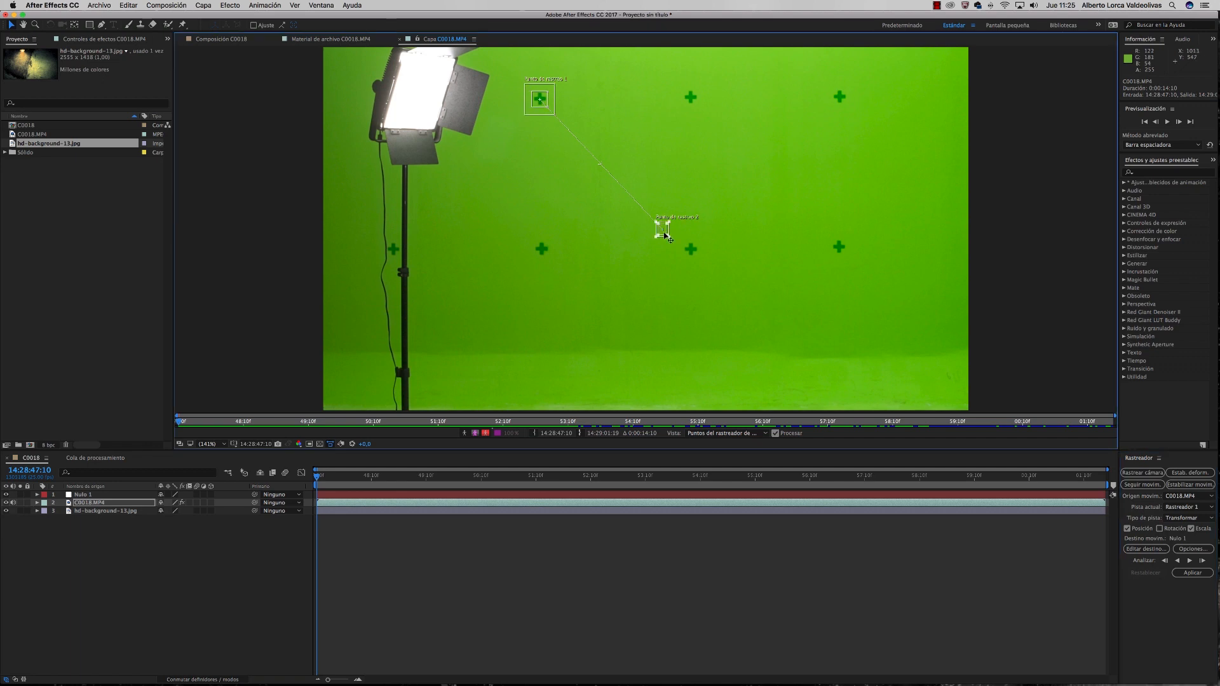
left_click_drag(663, 234, 551, 258)
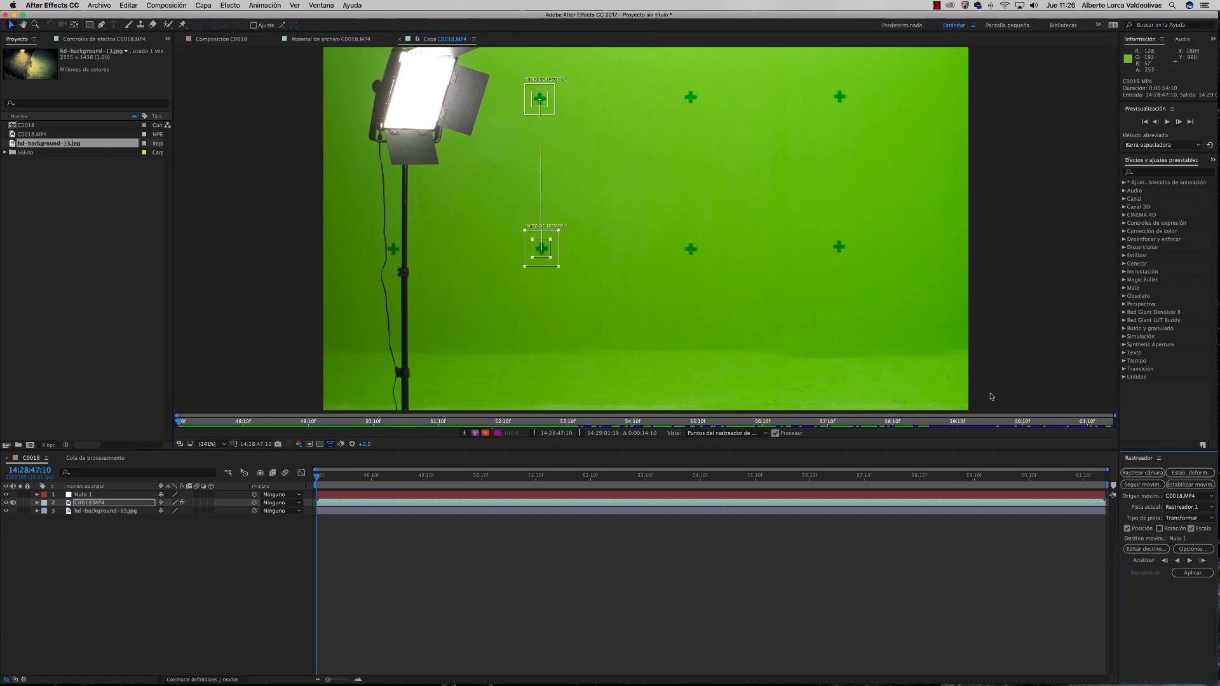
left_click(1189, 561)
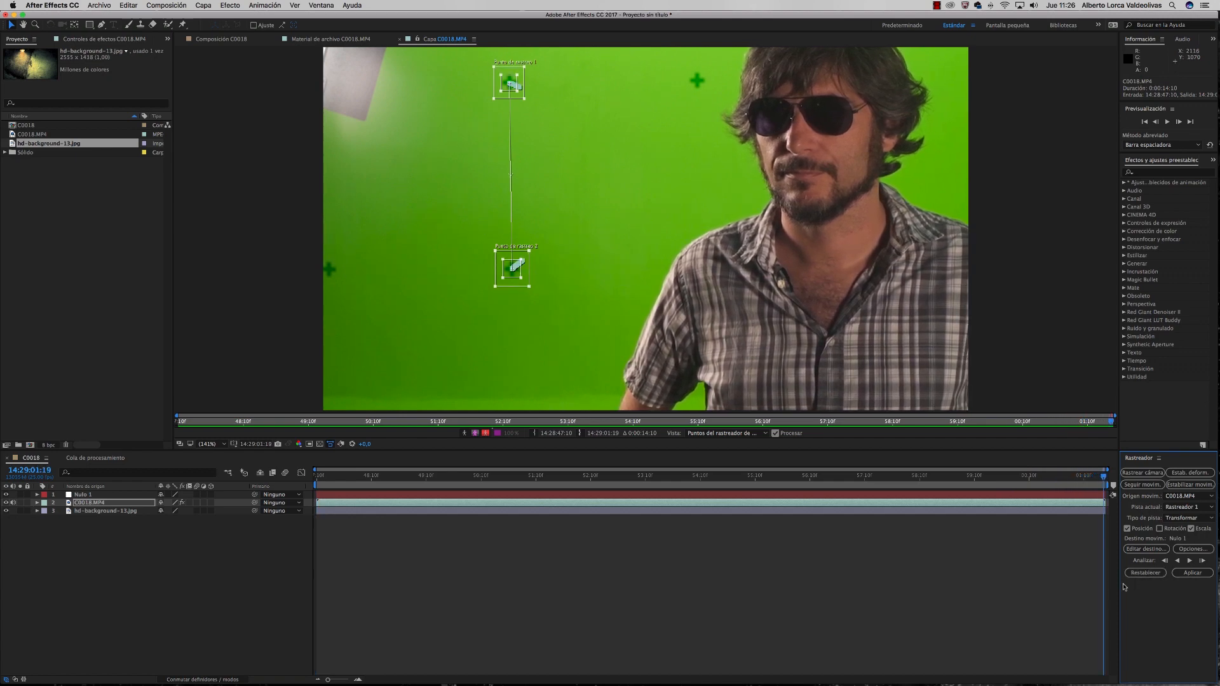
Apply the tracking data to the Nulo 1 layer in X and Y, collapse the layer properties and return the playhead to the start.
left_click(1145, 549)
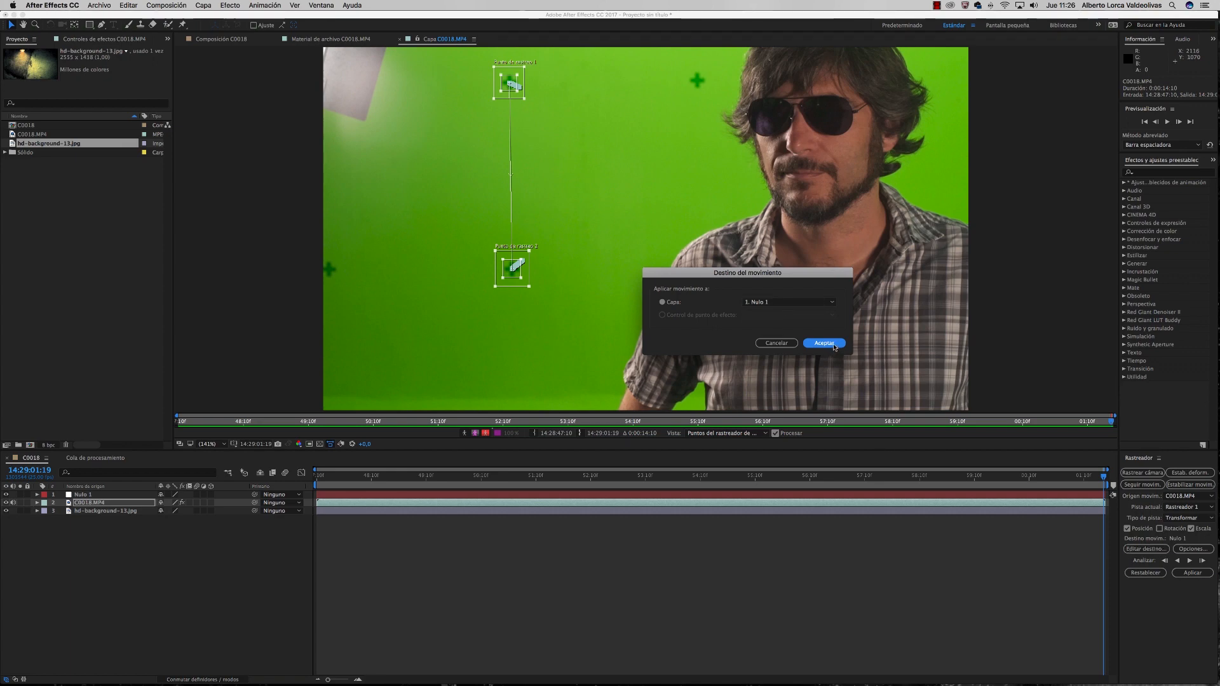
left_click(827, 343)
left_click(1201, 574)
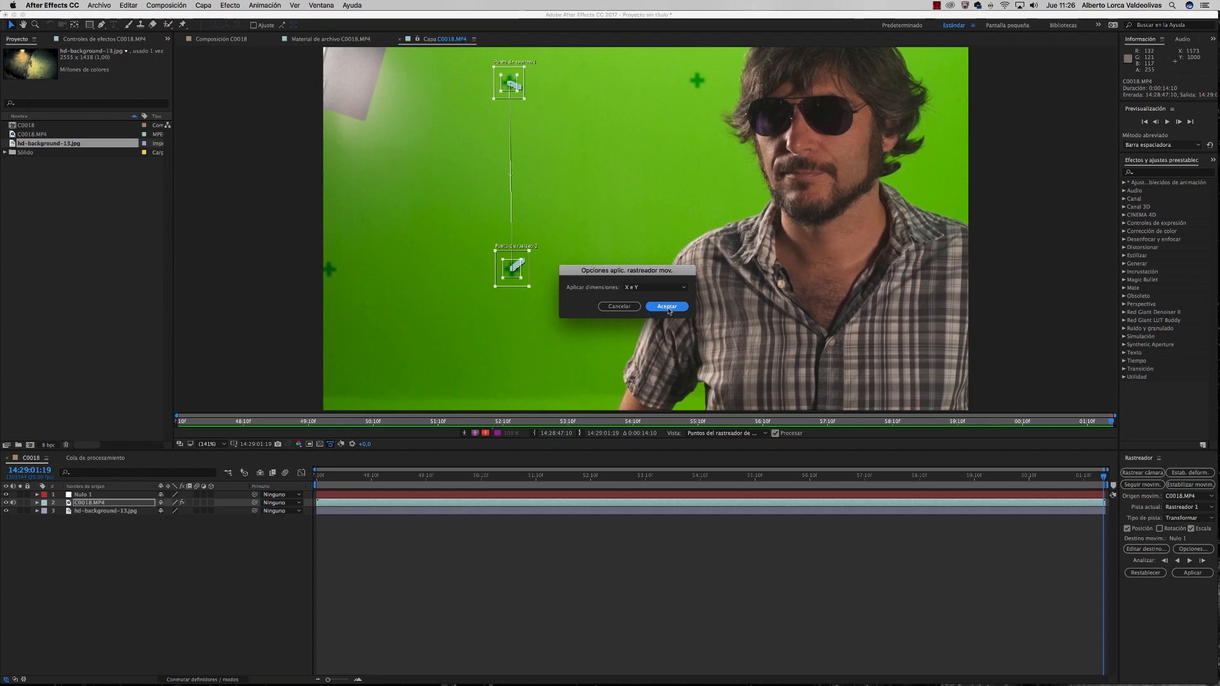
left_click(667, 307)
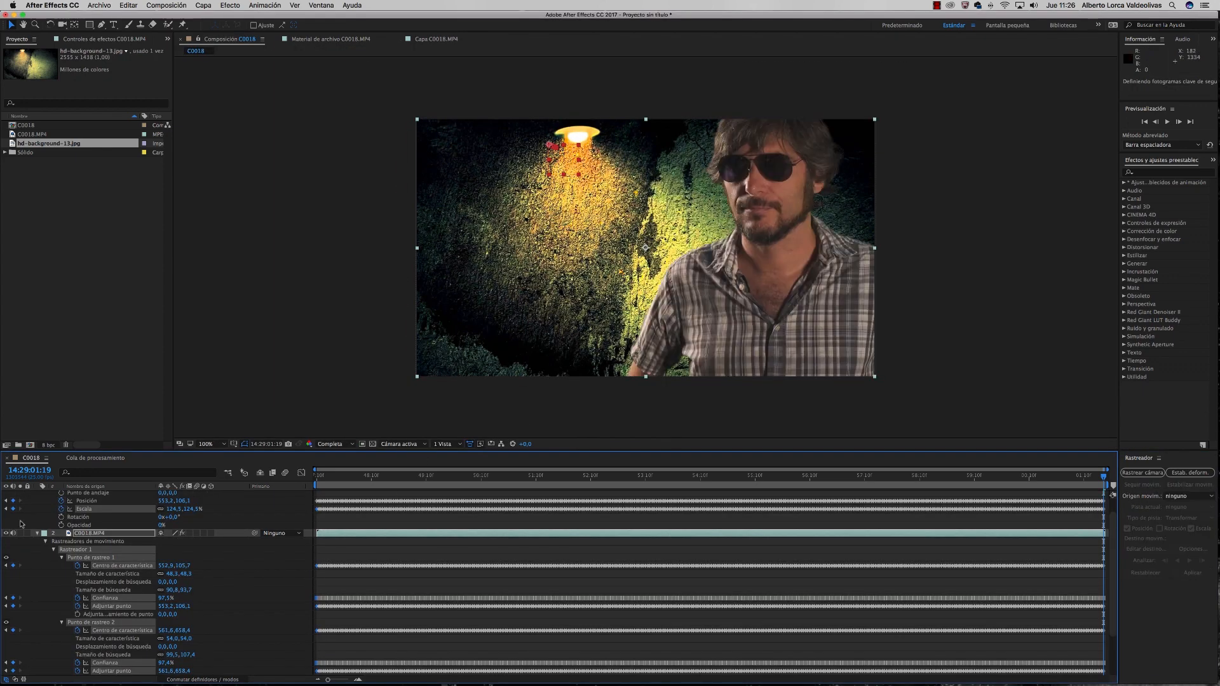
left_click(37, 534)
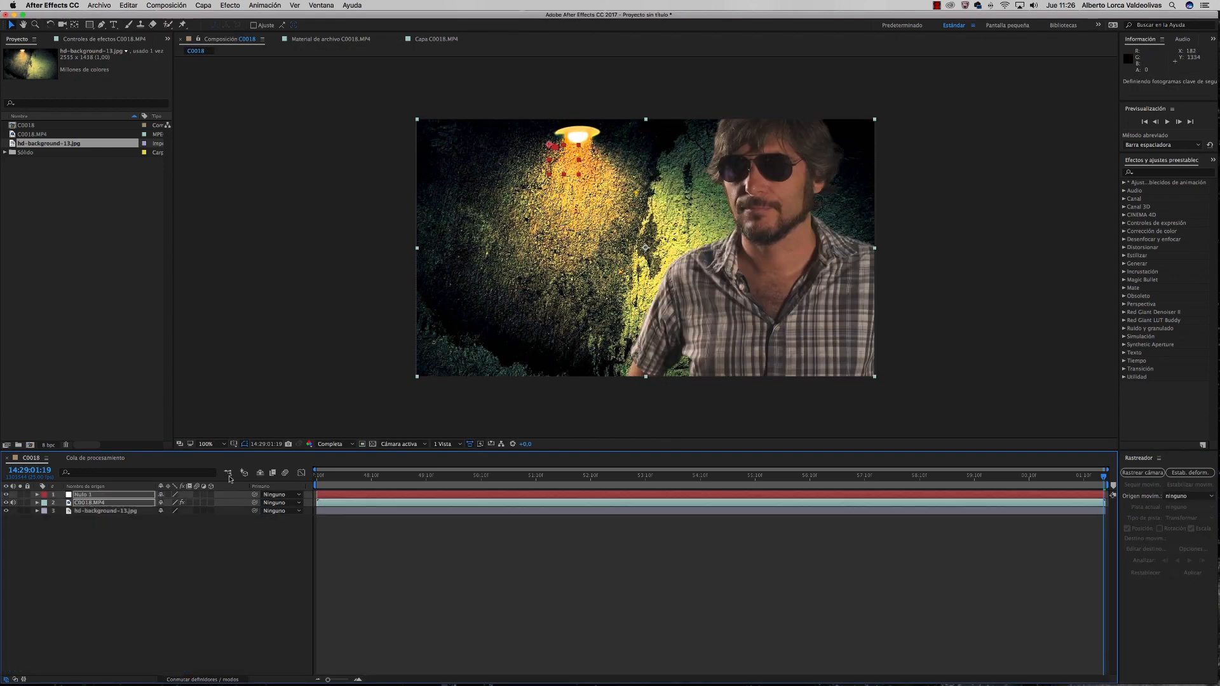
left_click(323, 476)
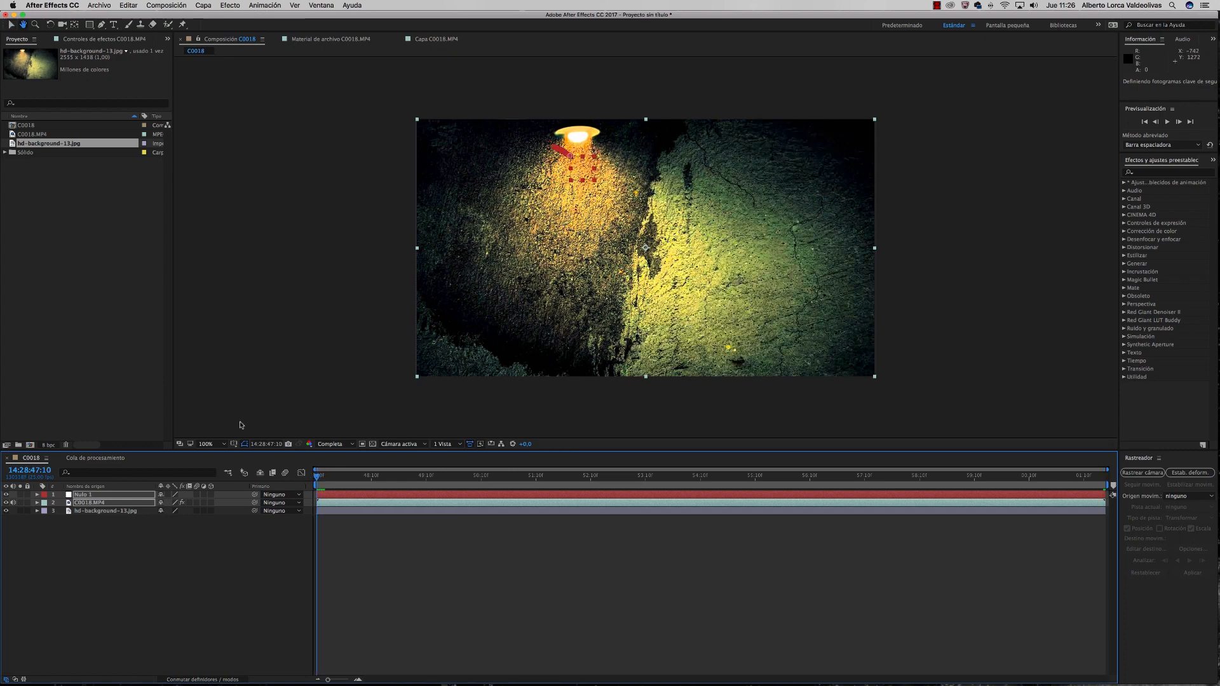
Return the playhead to the composition's start and parent the hd-background-13.jpg layer to Nulo 1.
left_click(340, 477)
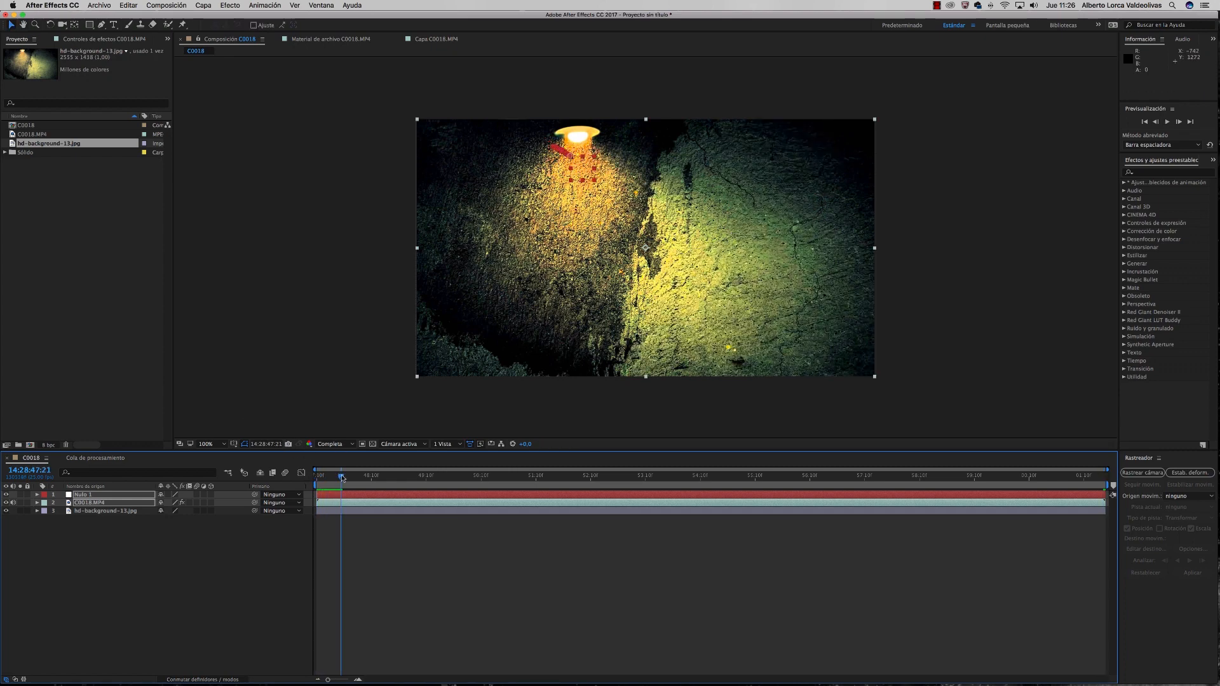
left_click_drag(340, 477, 317, 477)
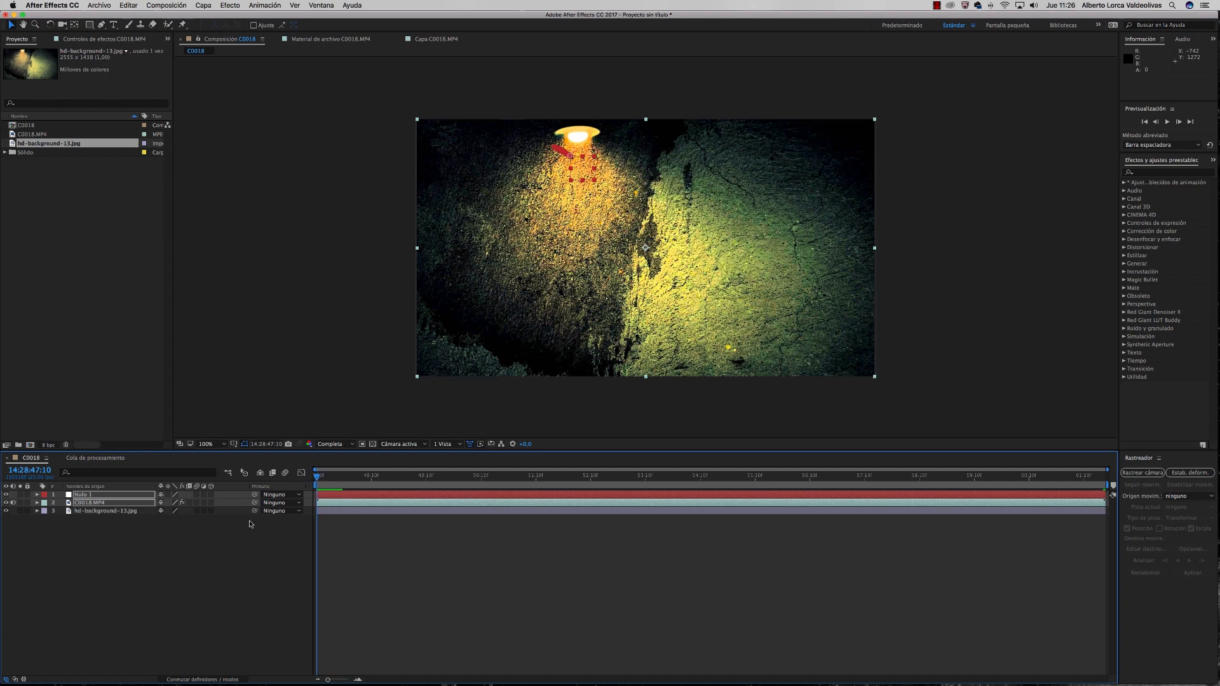
left_click_drag(255, 512, 94, 498)
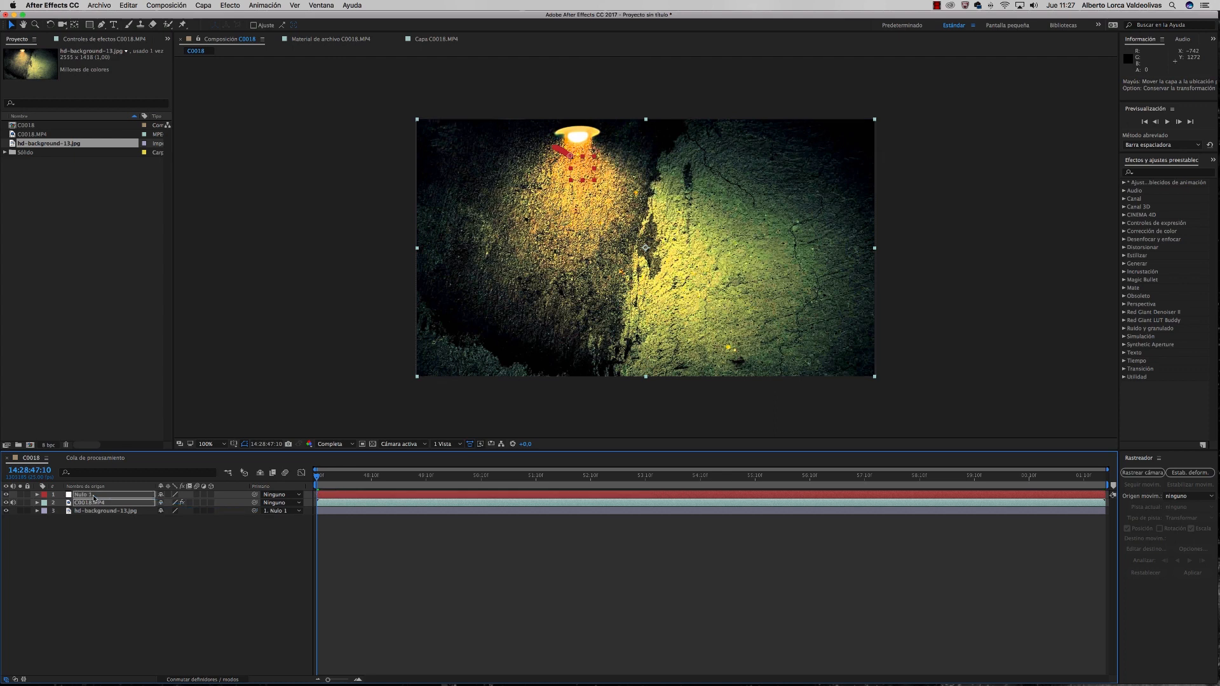
Play back the composition and scrub through it to check how the wall background follows the tracked camera movement.
key("space")
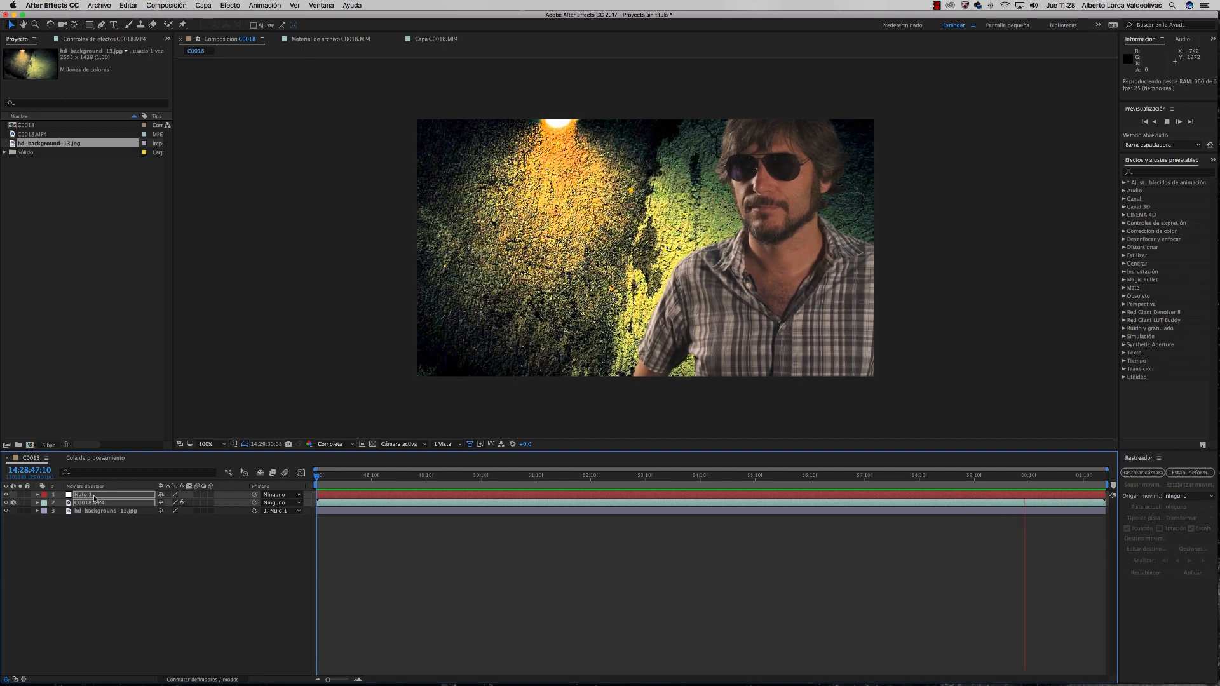
key("space")
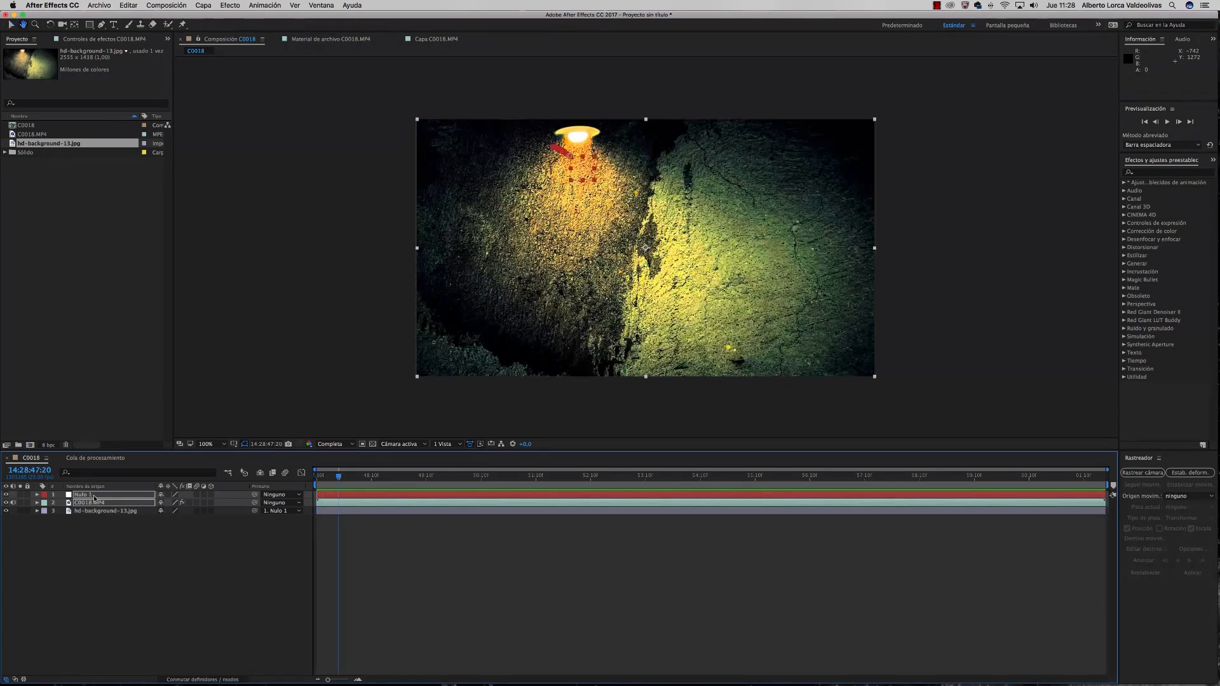
key("space")
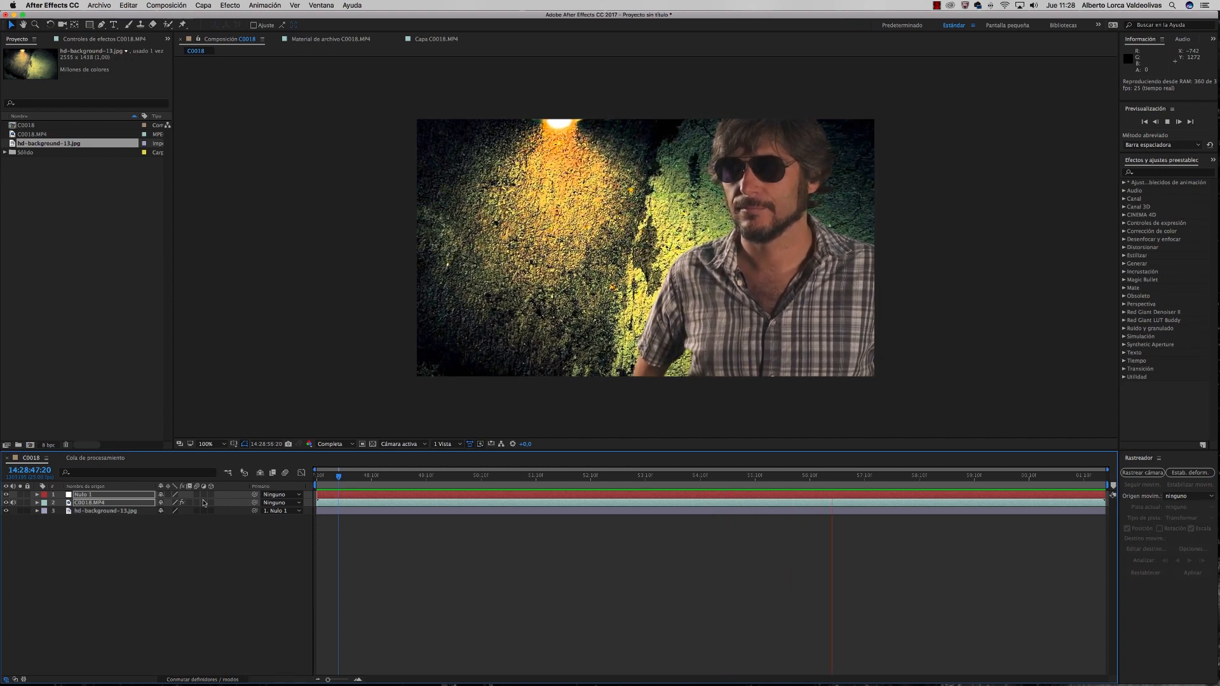
key("space")
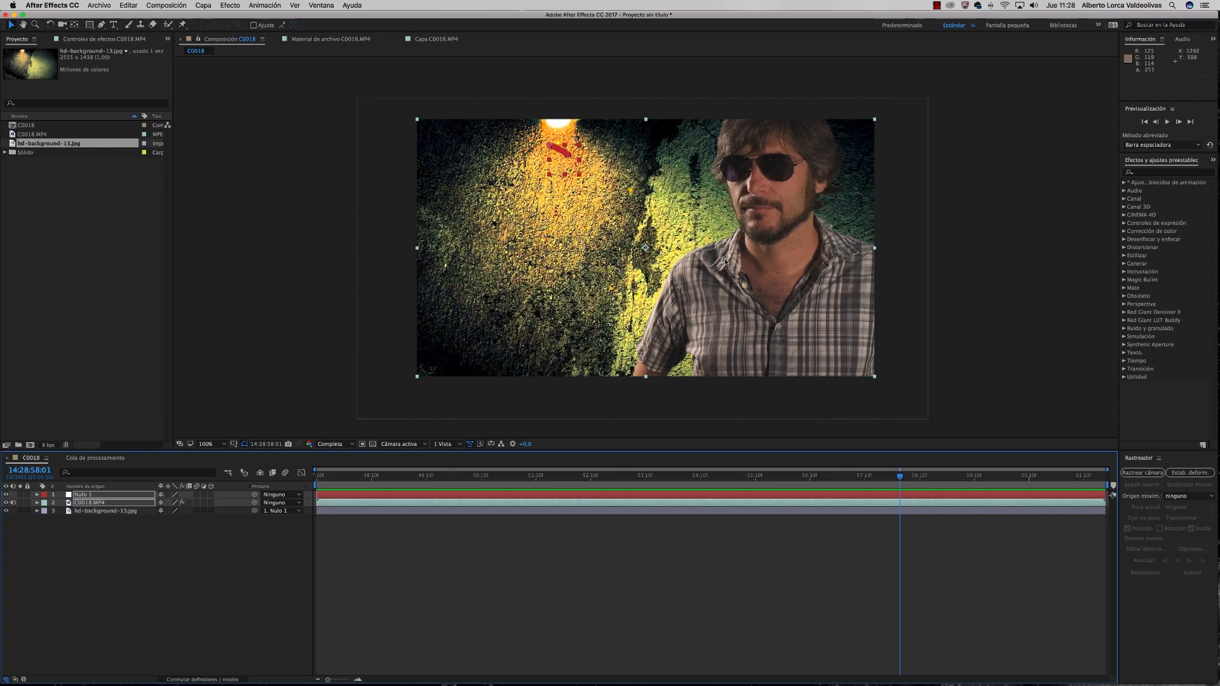
left_click_drag(903, 478, 576, 478)
left_click_drag(448, 477, 334, 479)
key("space")
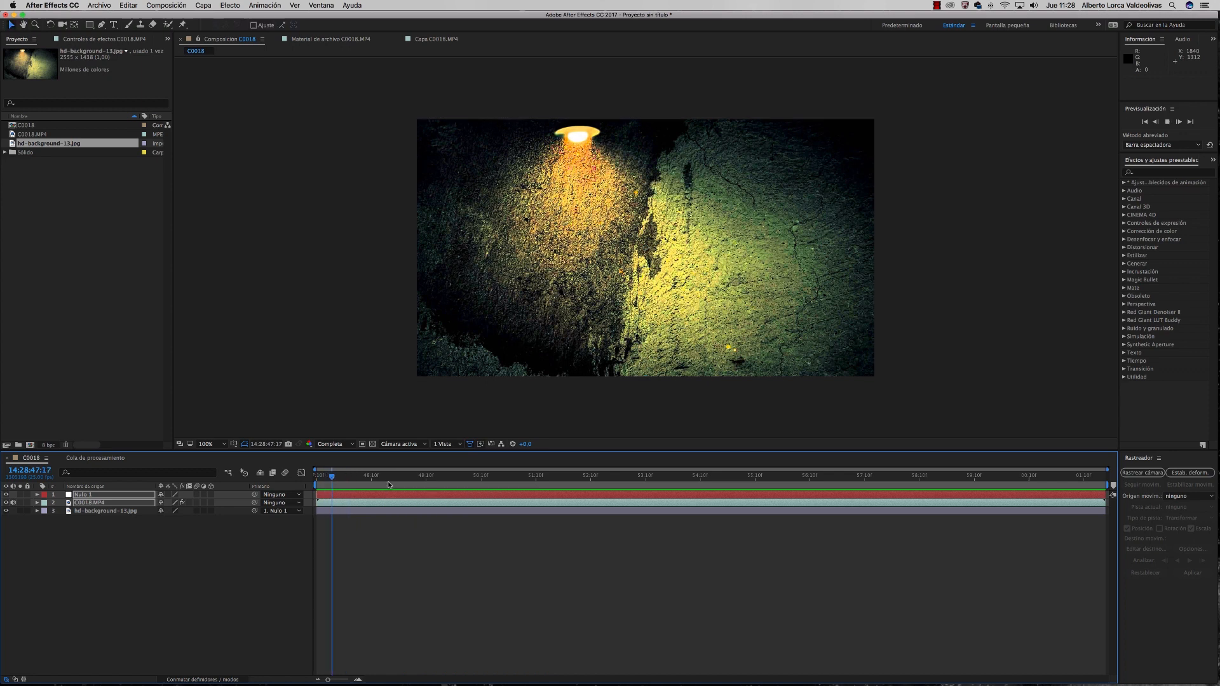
key("space")
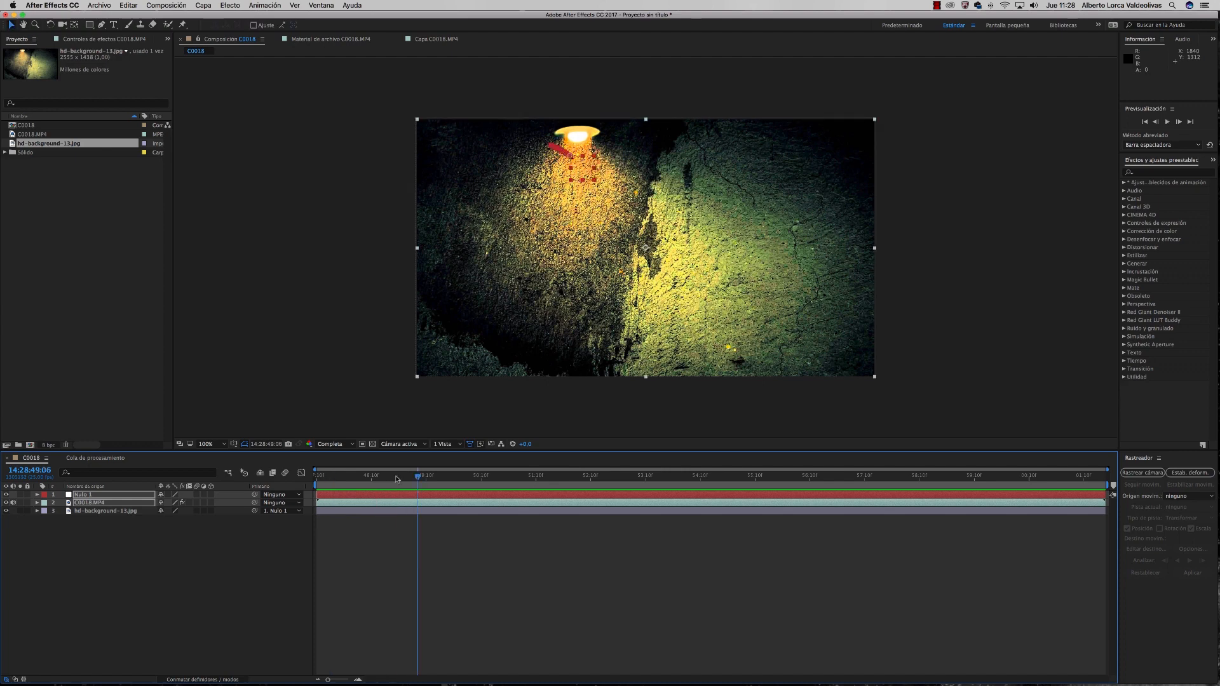
key("space")
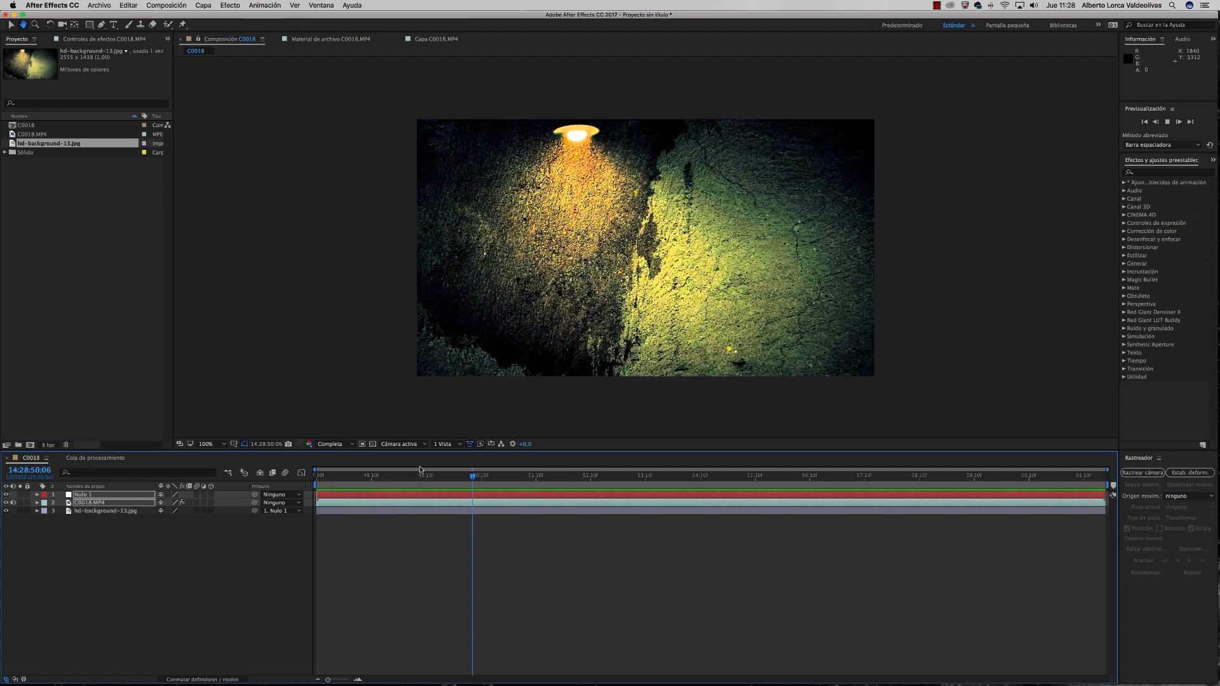
Place the playhead at 14:28:49:05, apply Desenfoque de lente de cámara to the hd-background-13.jpg layer and compare it off and on.
mouse_move(426, 480)
left_mouse_down()
mouse_move(401, 482)
mouse_move(415, 481)
left_mouse_up()
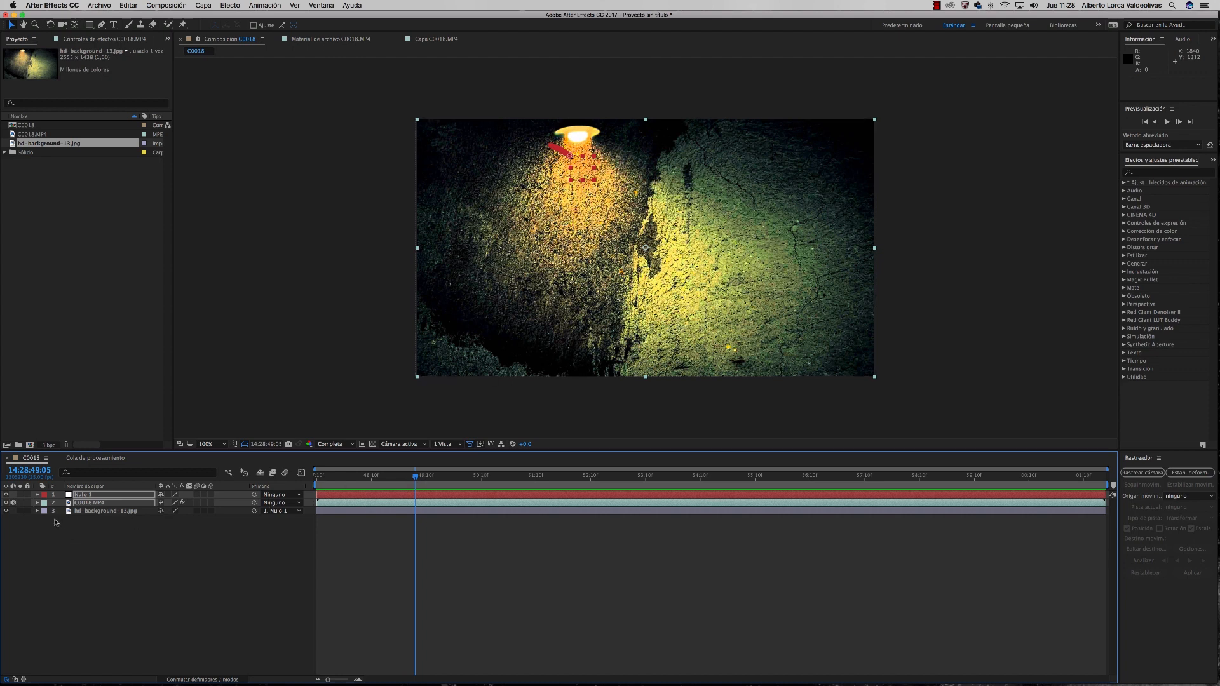
left_click(112, 512)
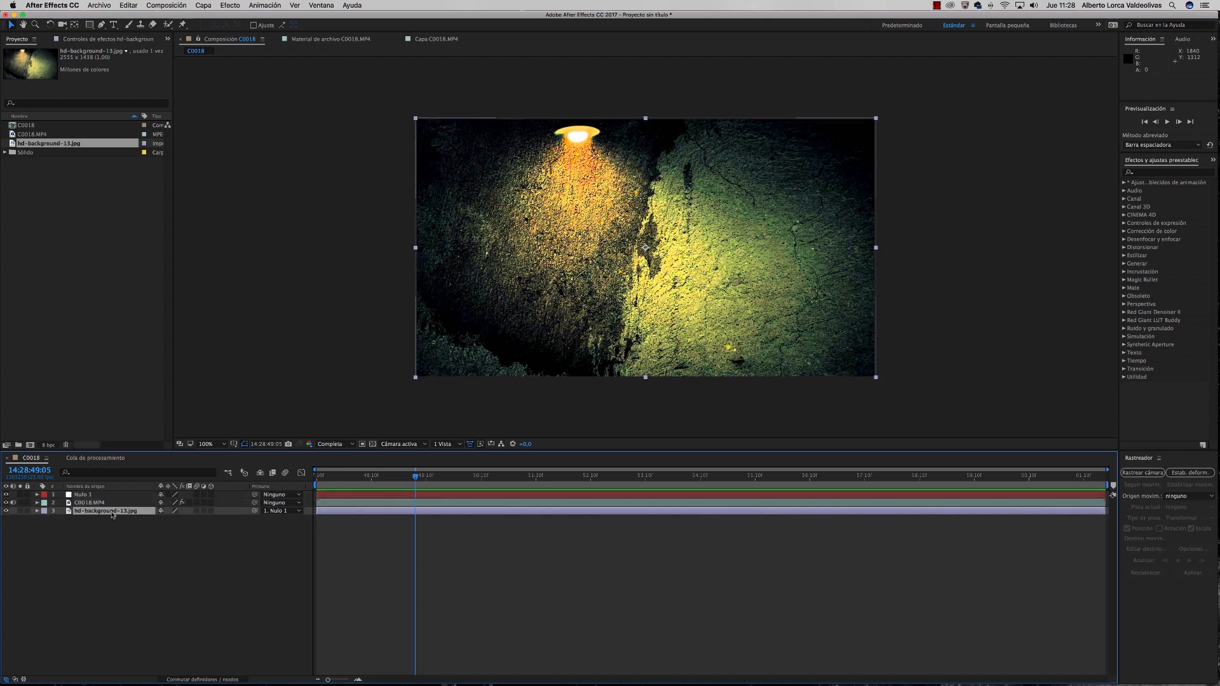
left_click(38, 512)
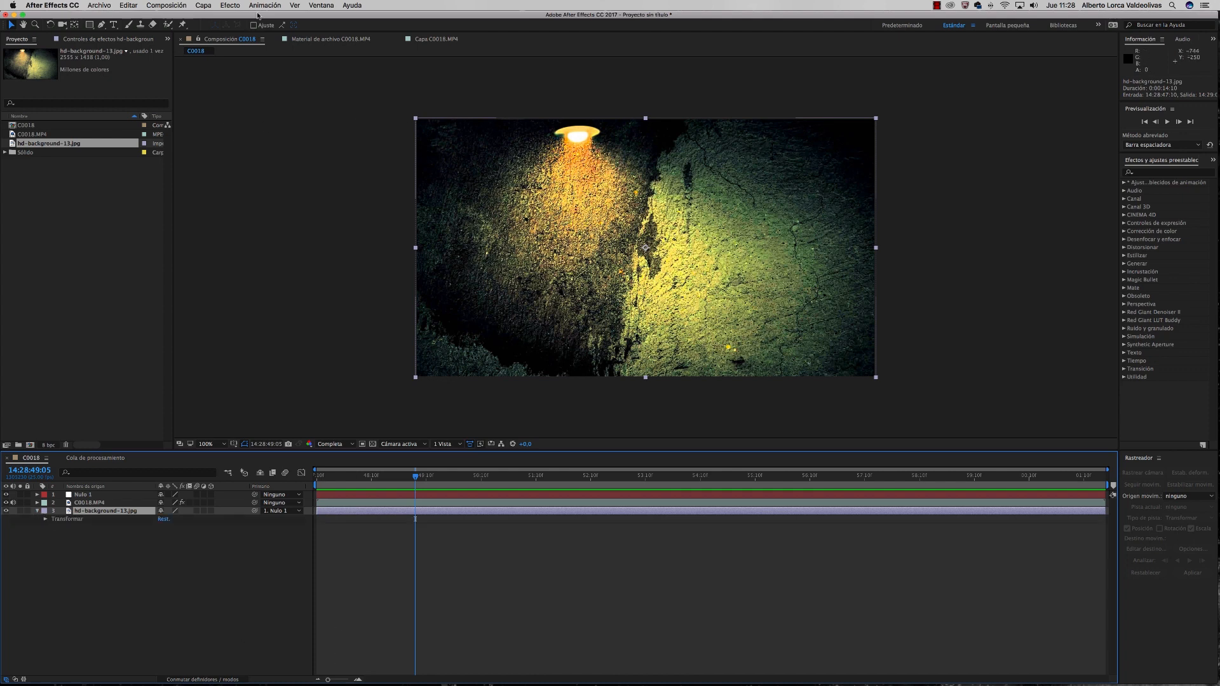
left_click(229, 5)
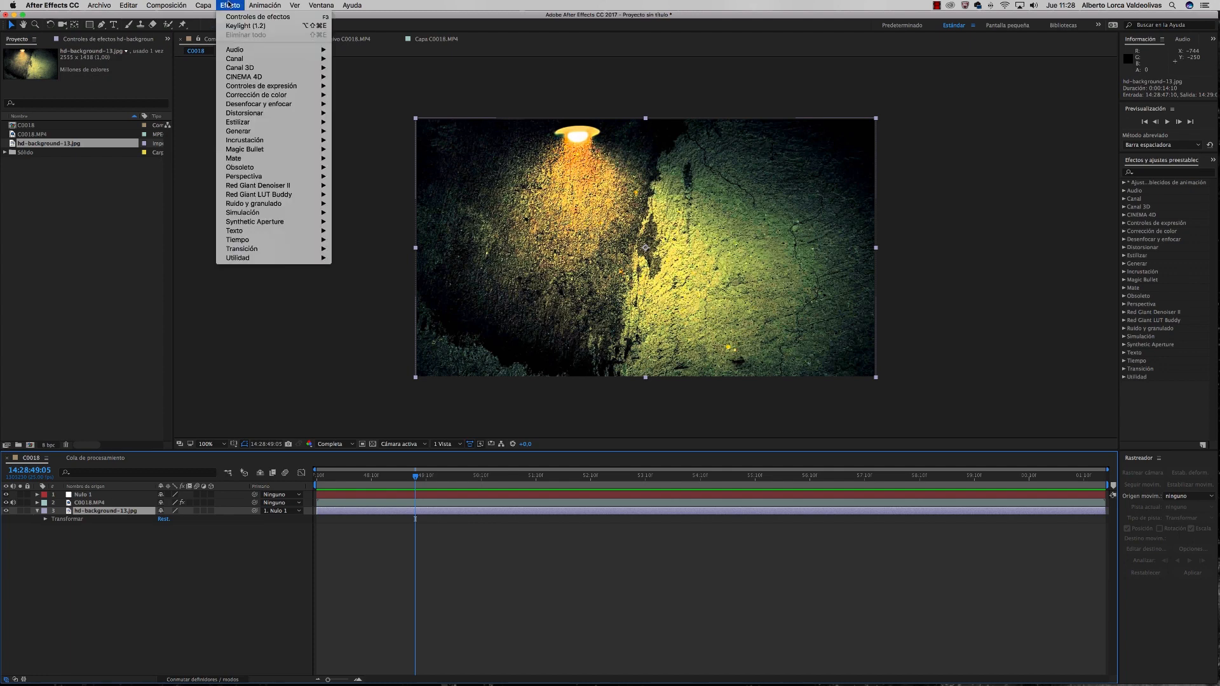
mouse_move(259, 104)
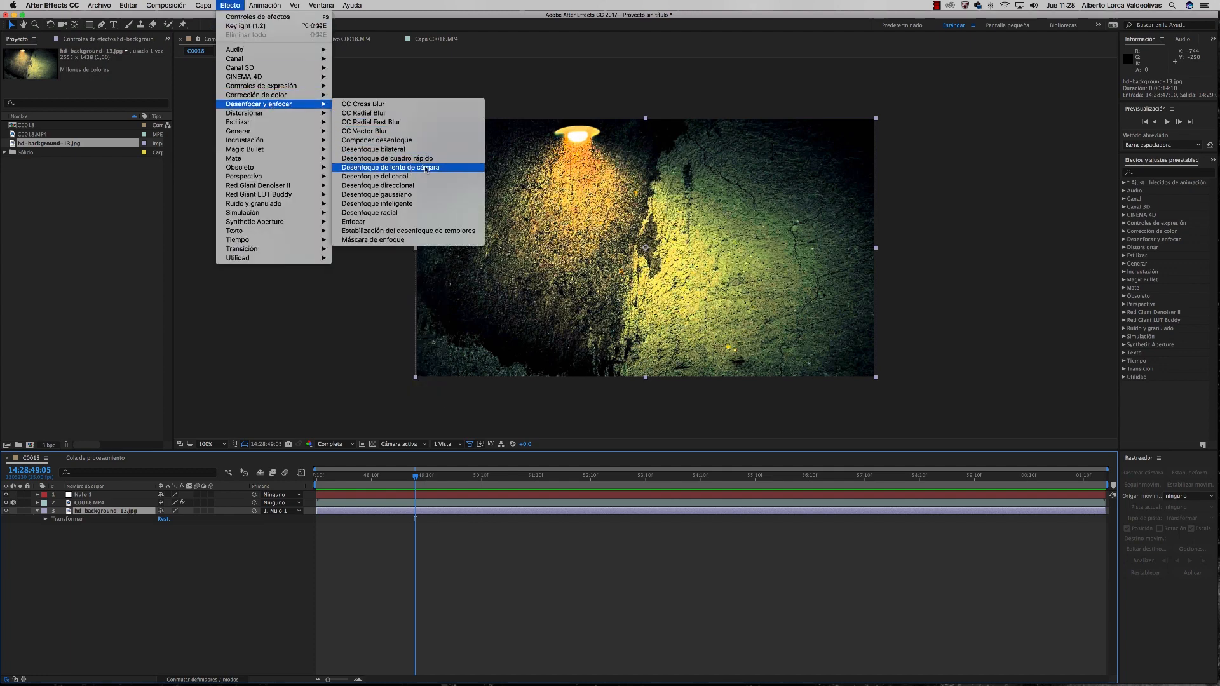
left_click(426, 168)
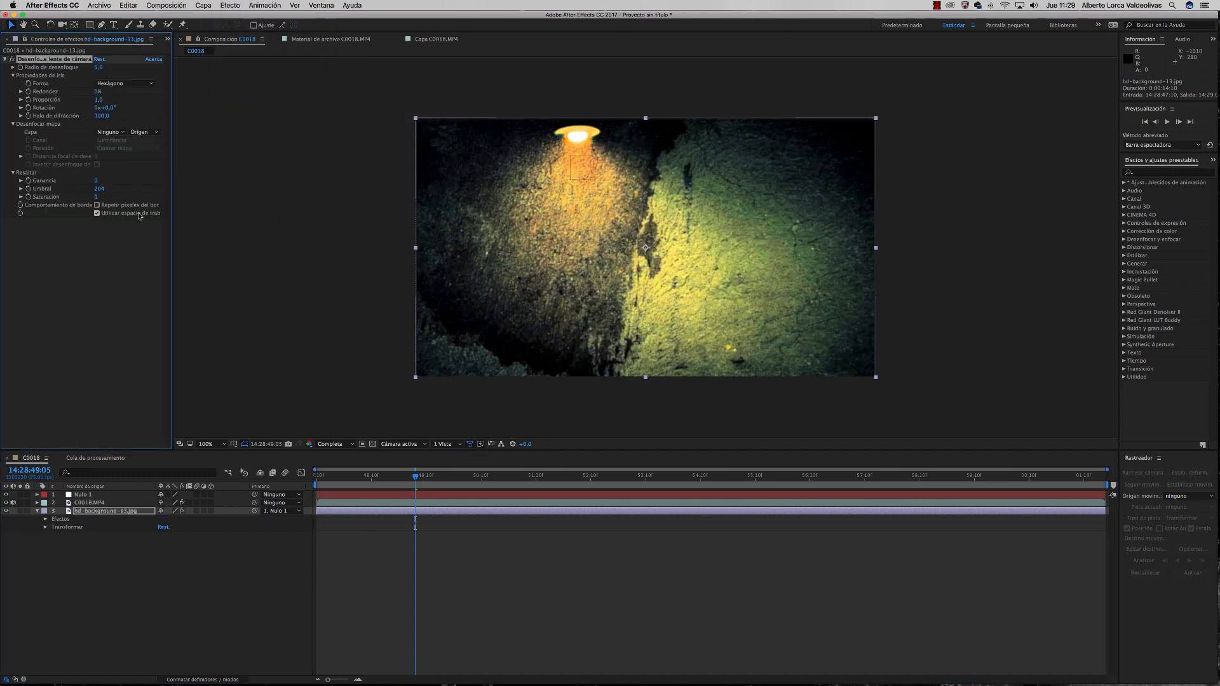
left_click(12, 60)
left_click(11, 60)
Set a Radio de desenfoque keyframe of 0,0 at 14:28:49:05 on the background's camera lens blur.
left_click(45, 520)
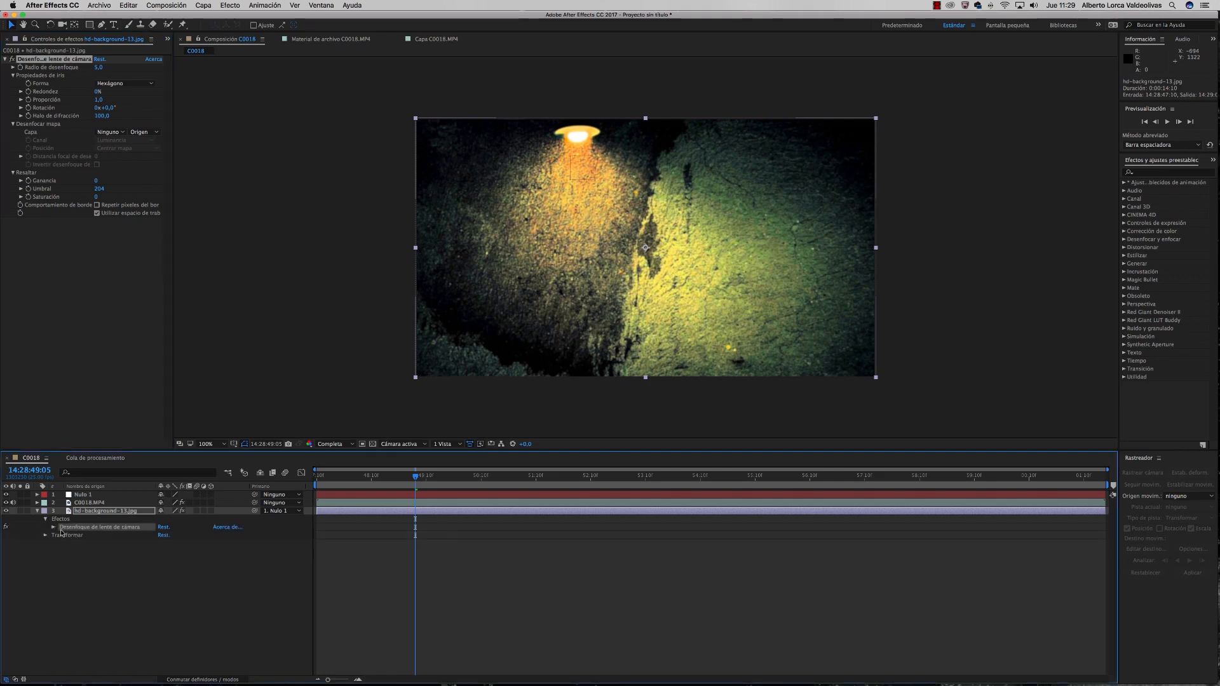
left_click(54, 528)
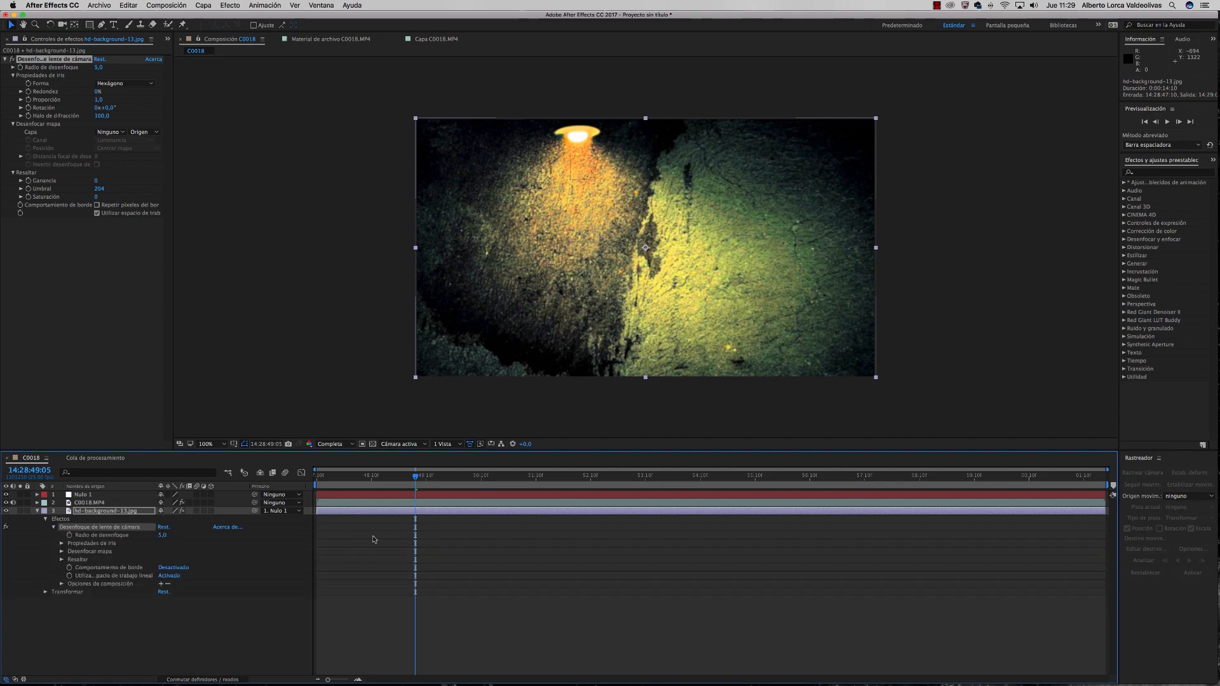
left_click(69, 536)
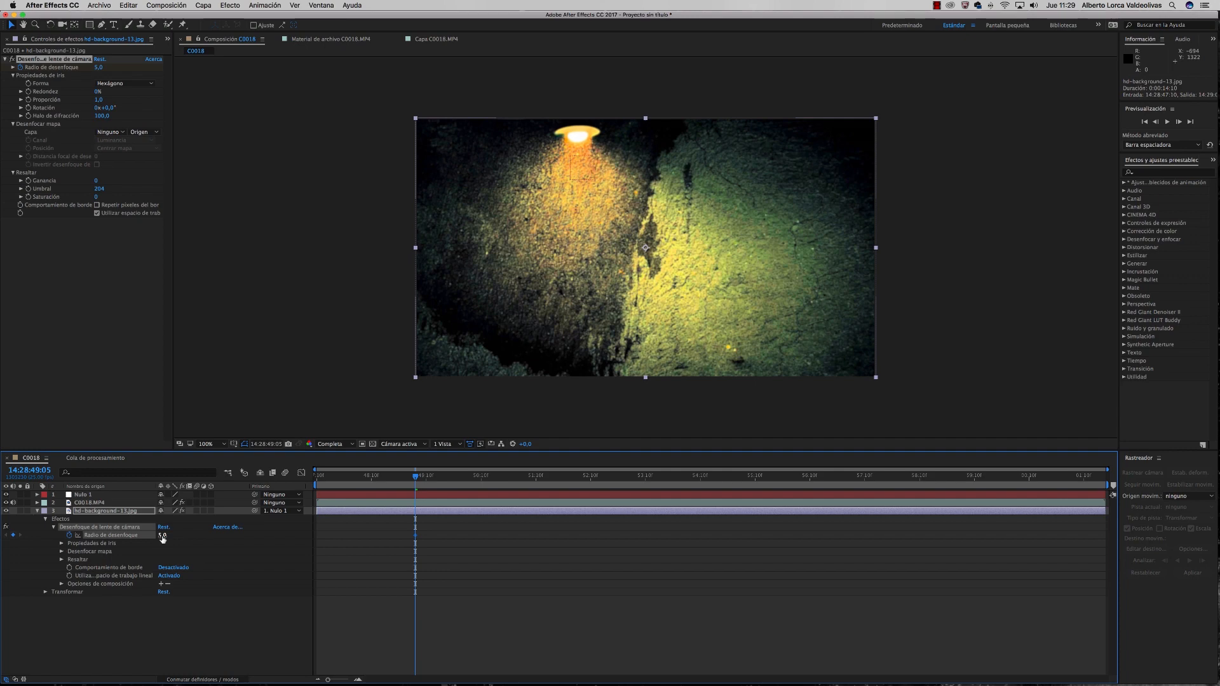
left_click_drag(163, 538, 157, 540)
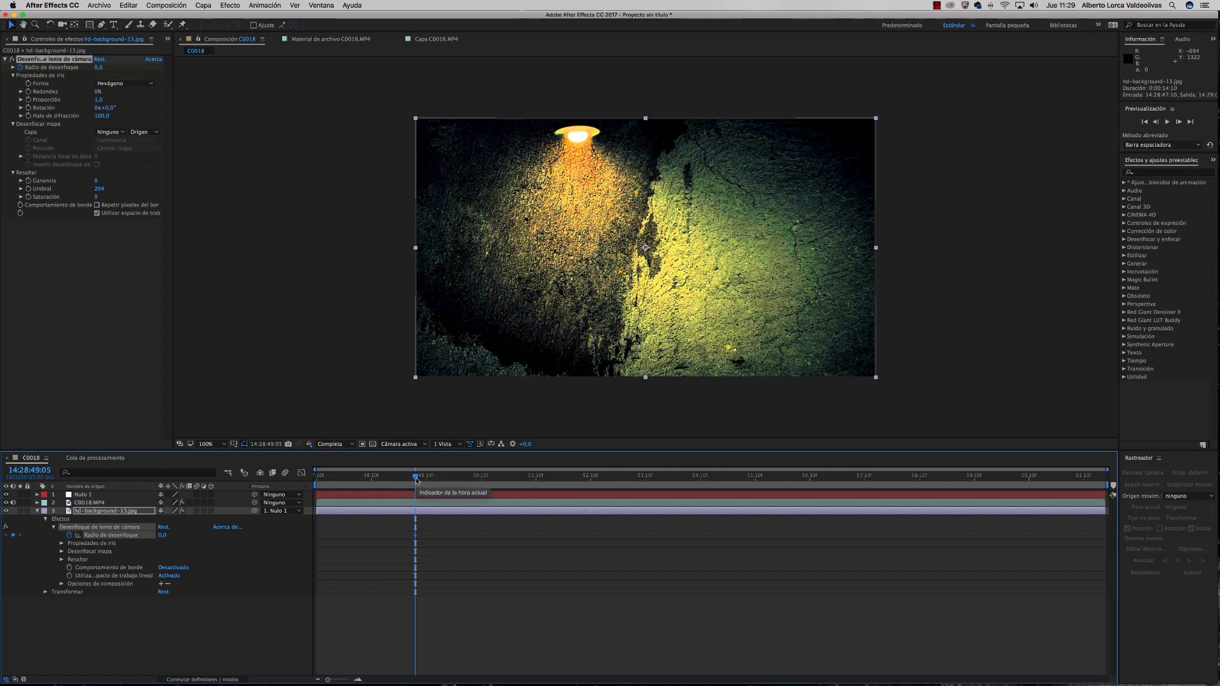
Add a second Radio de desenfoque keyframe of 5,0 at 14:28:58:07 on the background's lens blur.
left_click_drag(416, 481, 868, 508)
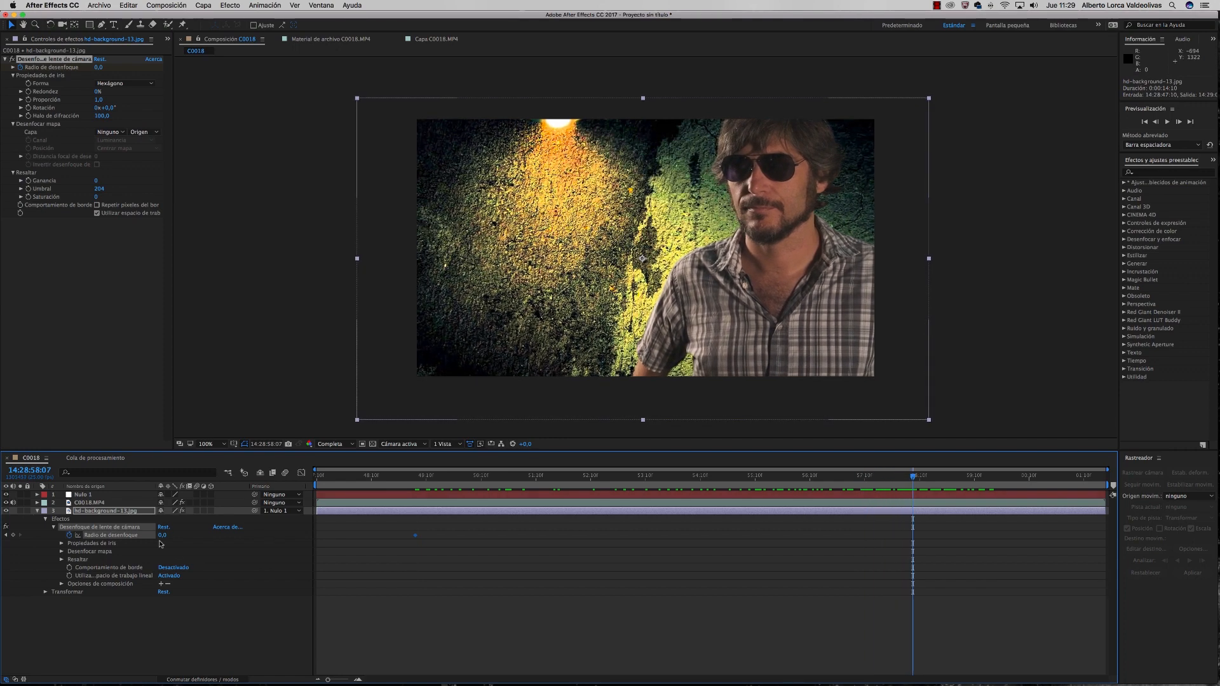
left_click_drag(164, 536, 165, 537)
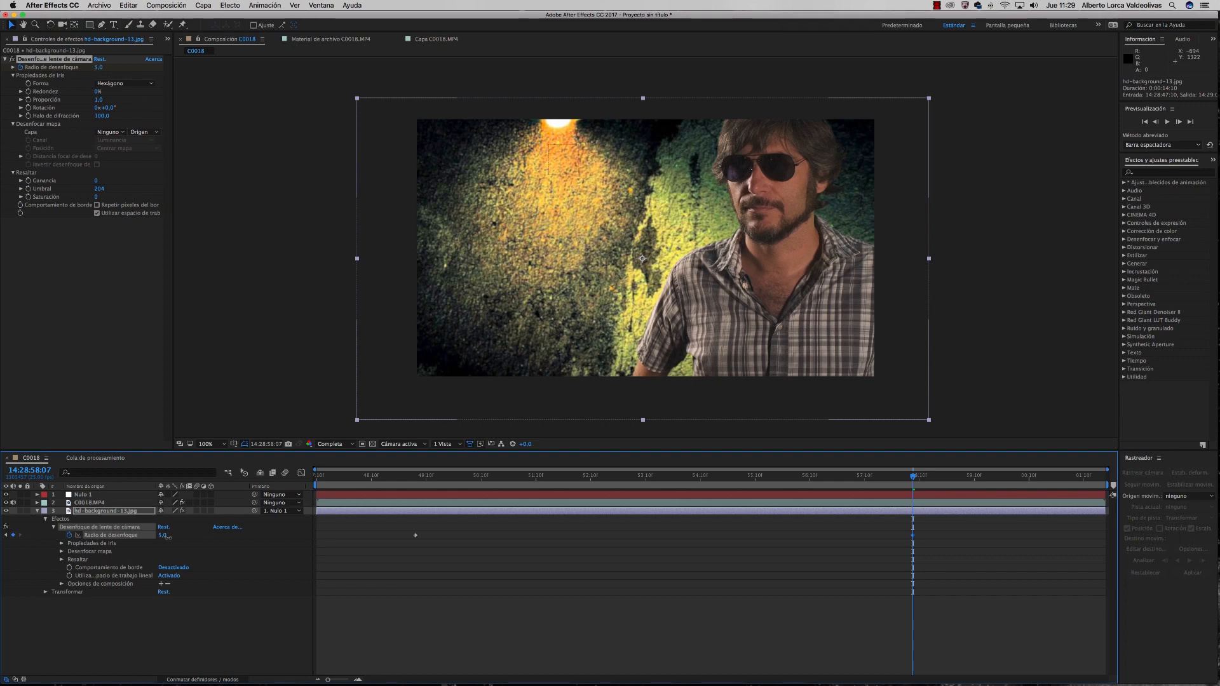
left_click_drag(167, 537, 165, 537)
left_click_drag(165, 535, 165, 535)
Play the composition from its start to review the background's animated blur, return to the first frame and collapse the layer.
left_click_drag(913, 475, 289, 475)
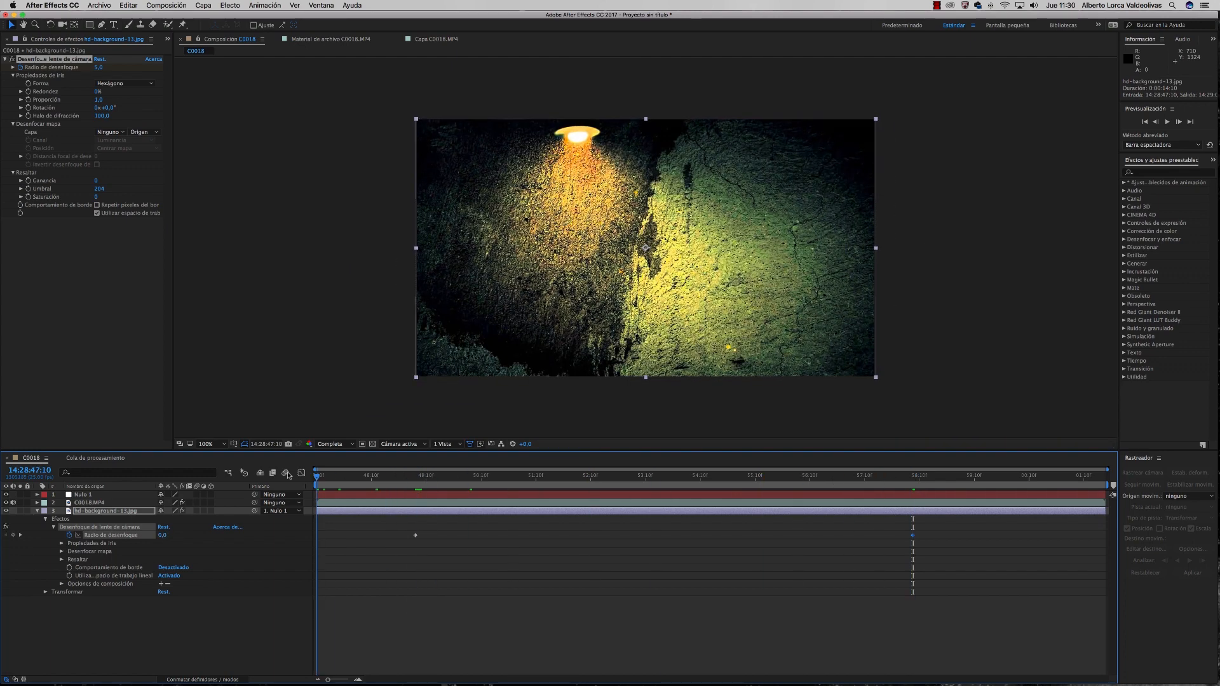
key("space")
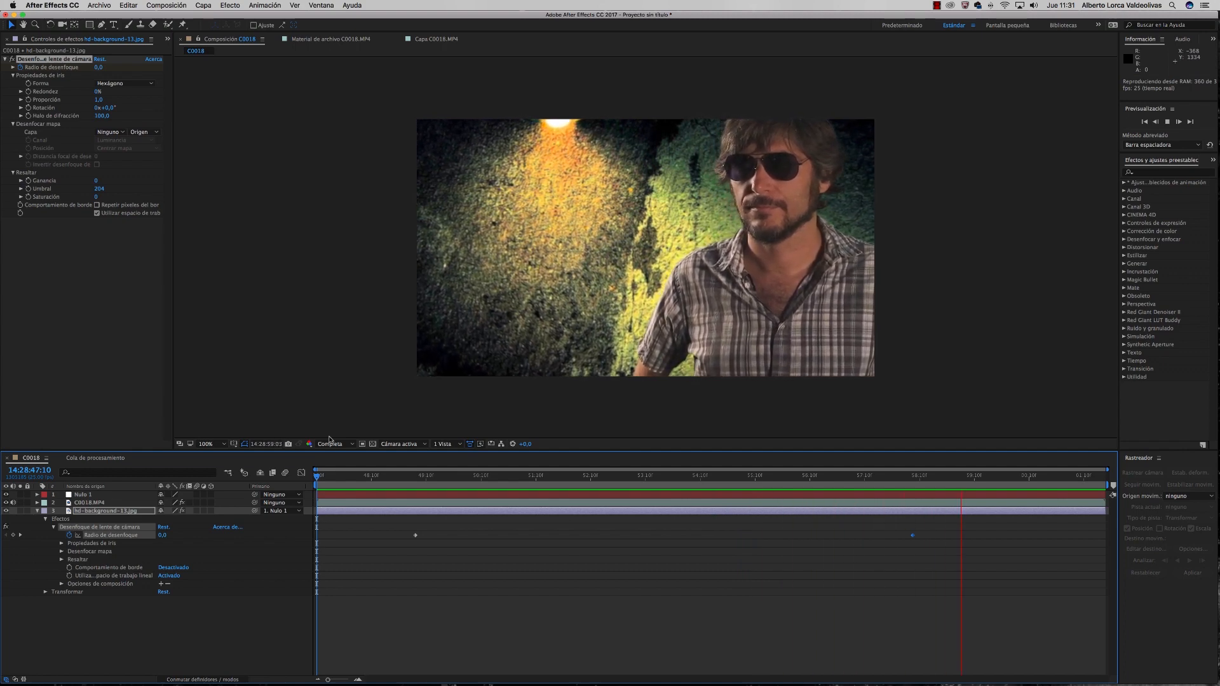
key("space")
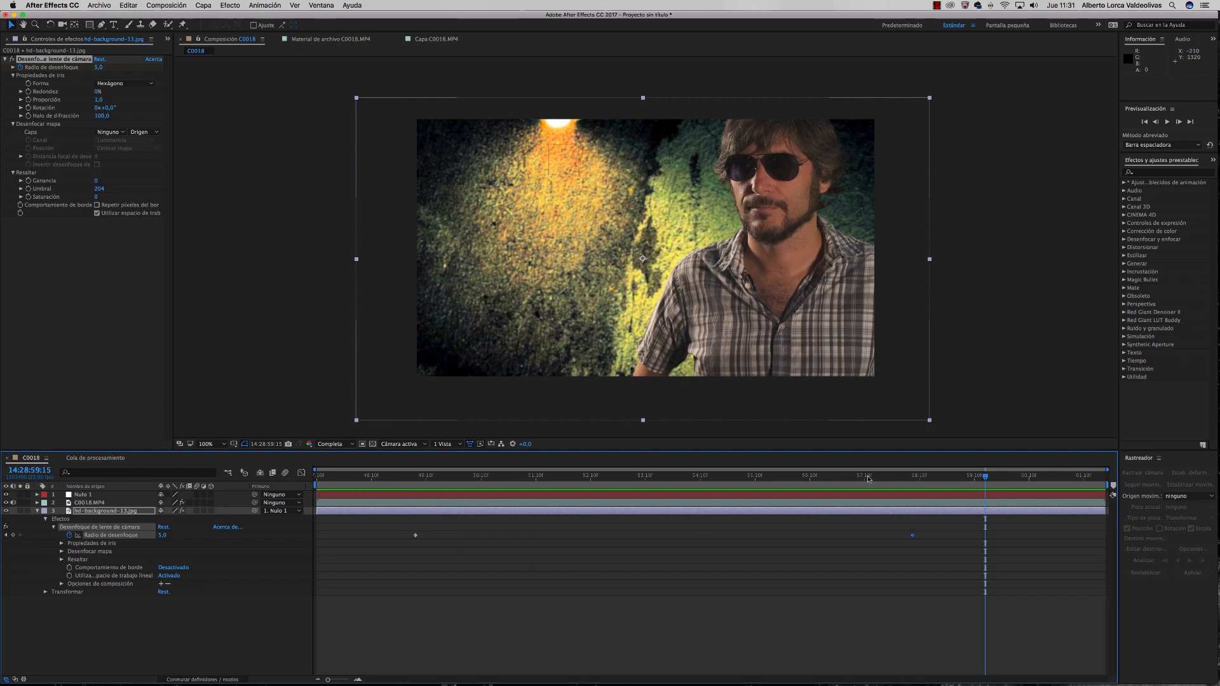
left_click_drag(984, 478, 468, 478)
key("Home")
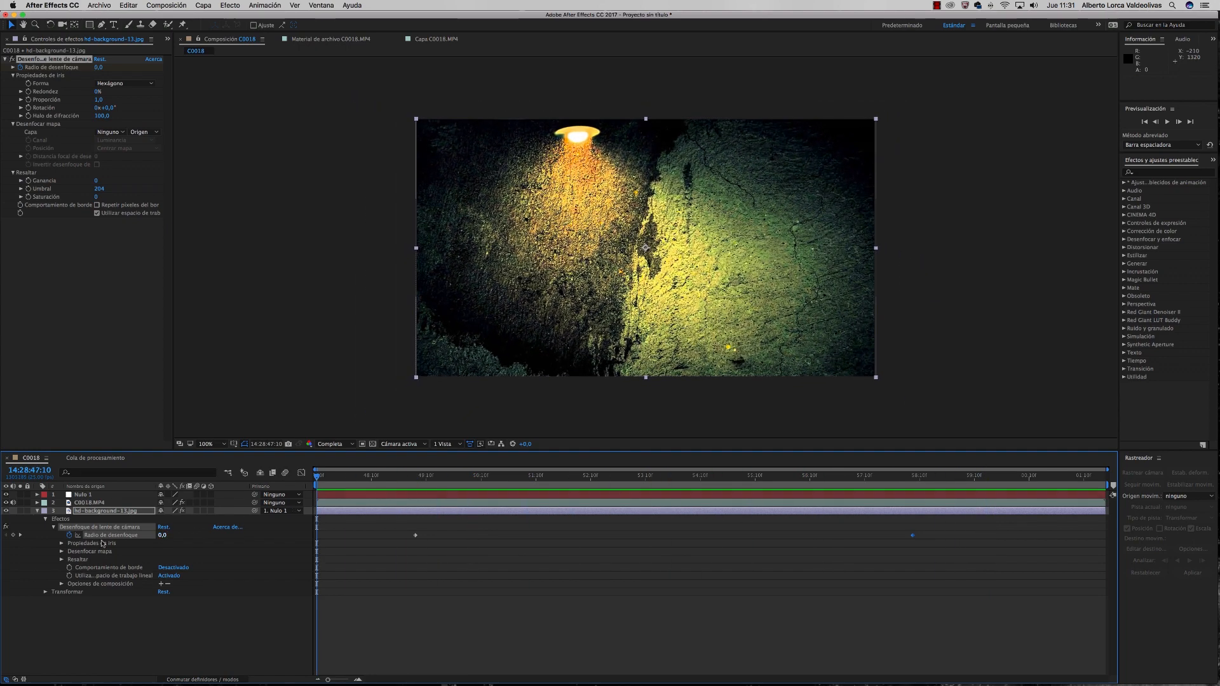
left_click(36, 511)
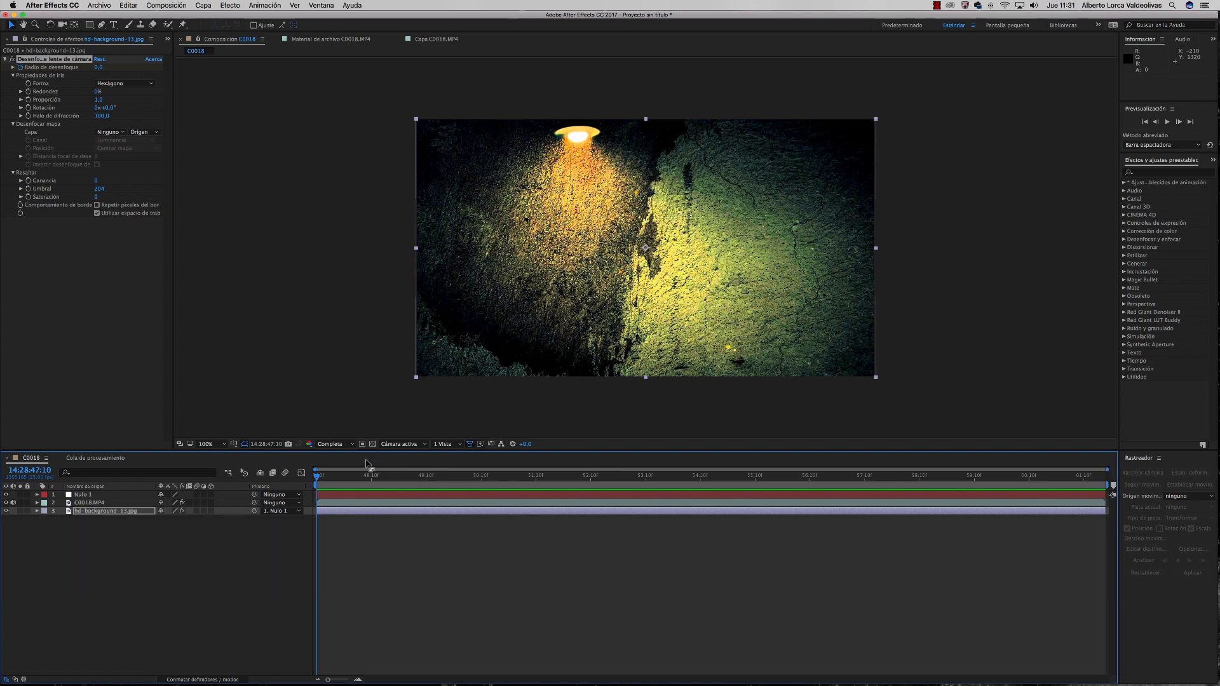
Apply the Lumetri Color effect to the C0018.MP4 layer, previewing it at 14:28:54:01 where the man is in frame.
left_click_drag(317, 475, 681, 477)
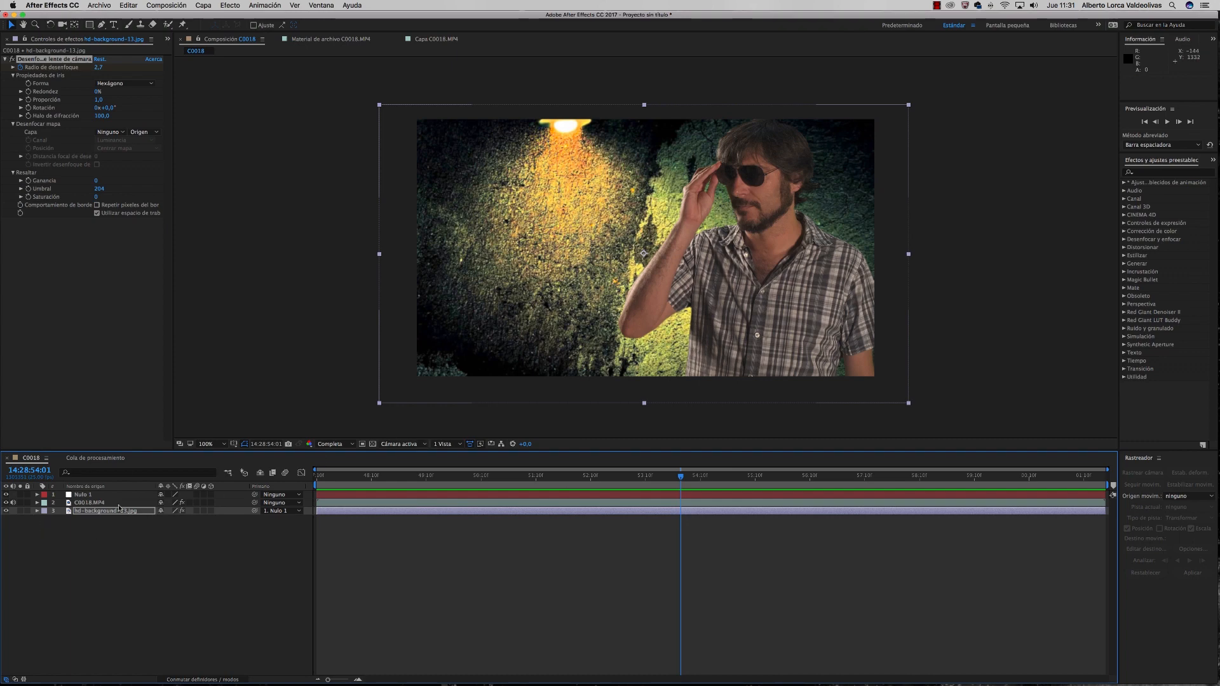
left_click(98, 504)
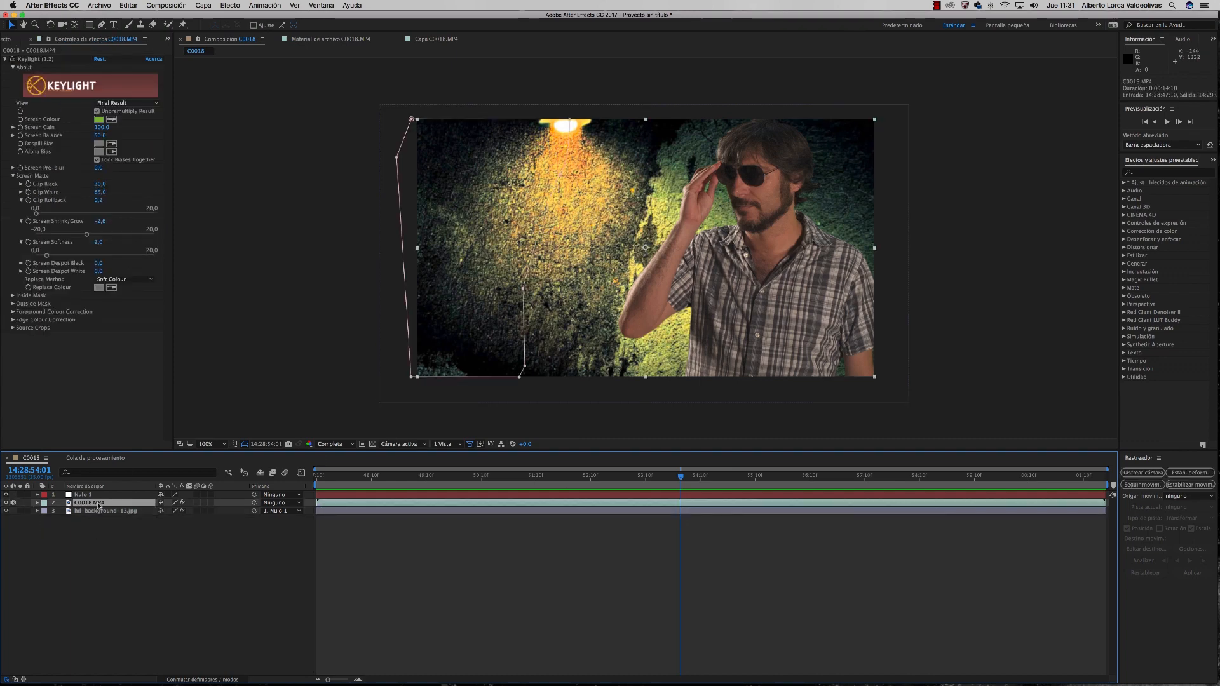
left_click(5, 60)
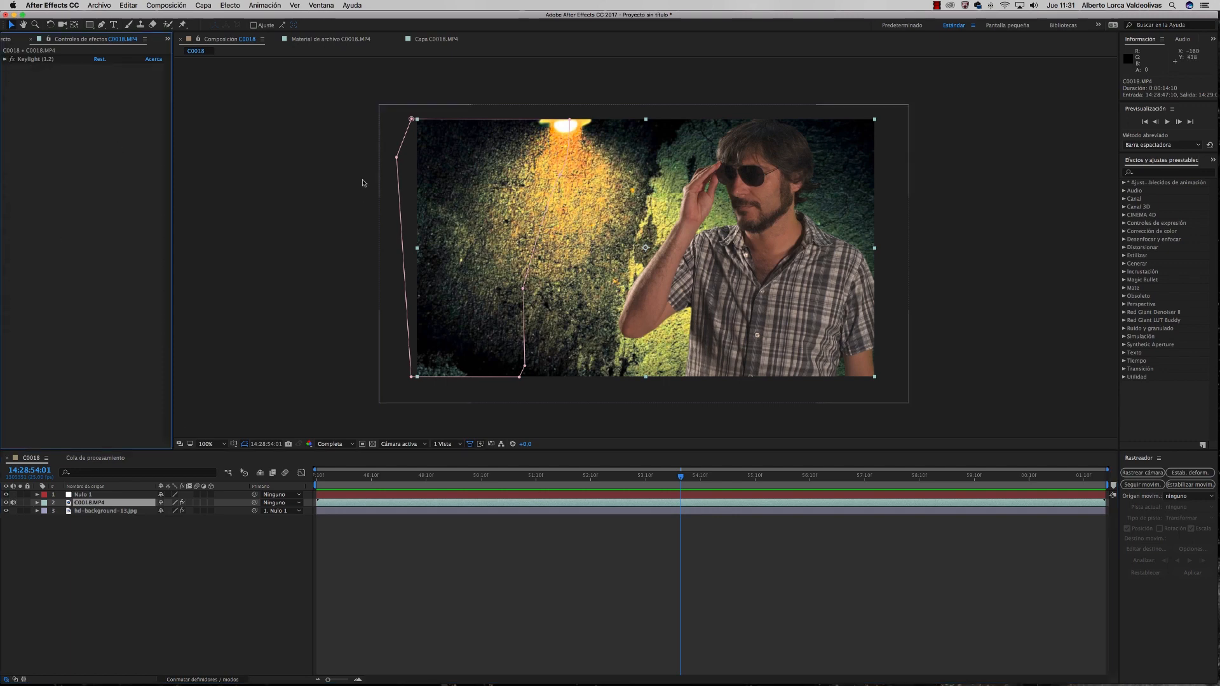
left_click(230, 5)
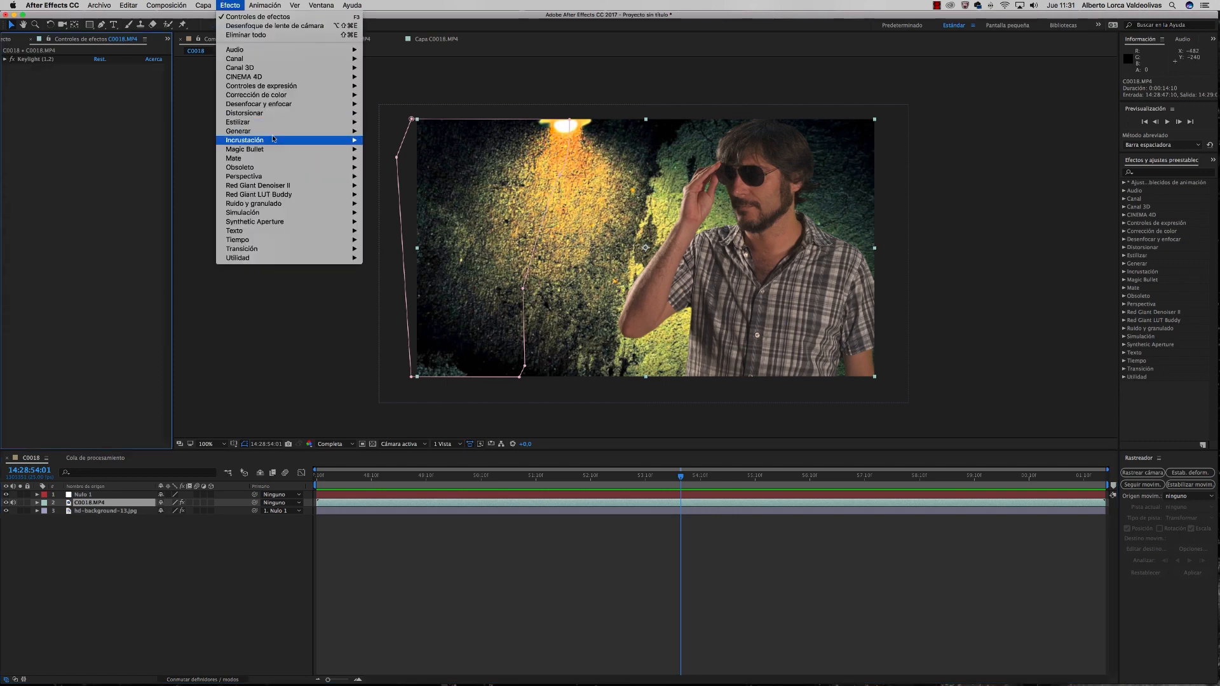
mouse_move(276, 95)
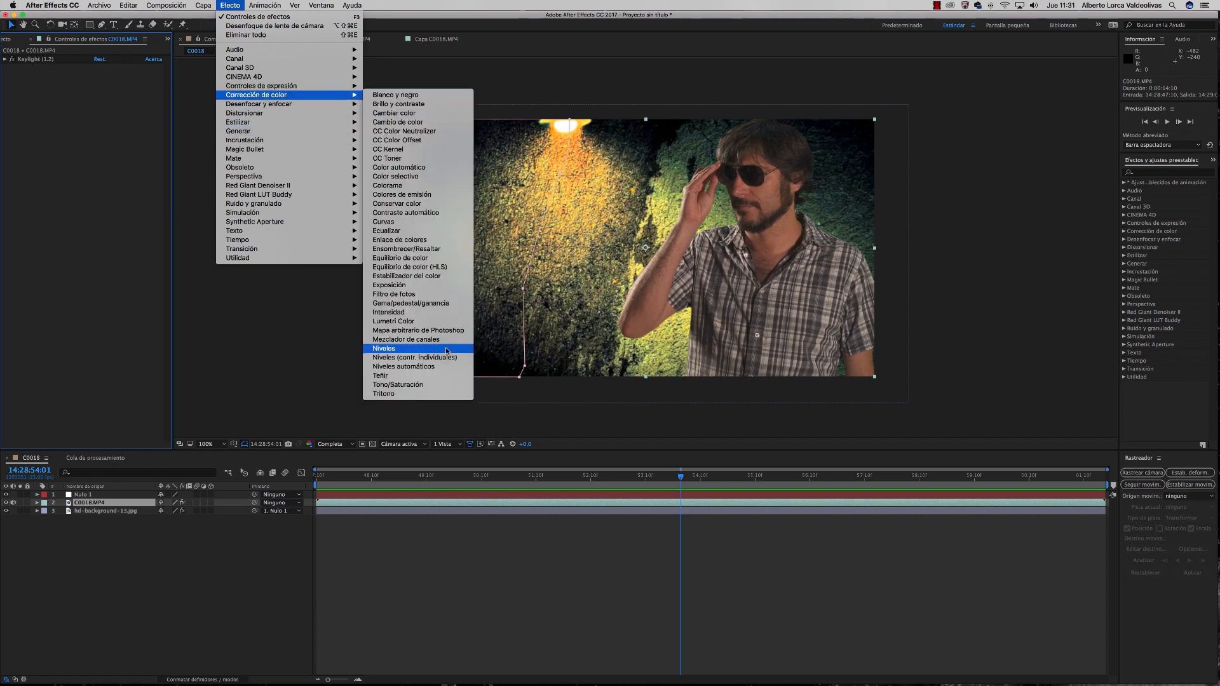
left_click(420, 322)
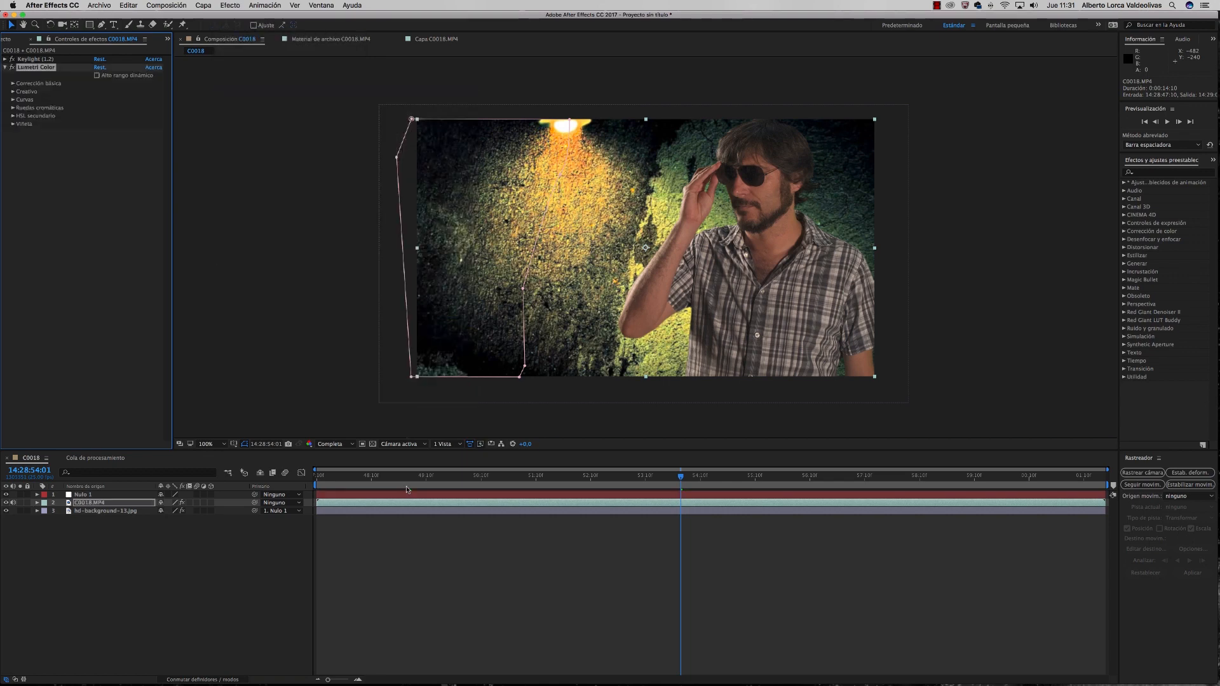
Adjust the Lumetri Color wheels on the C0018.MP4 layer, shifting the midtones toward yellow and fine-tuning the shadows and highlights.
left_click(13, 108)
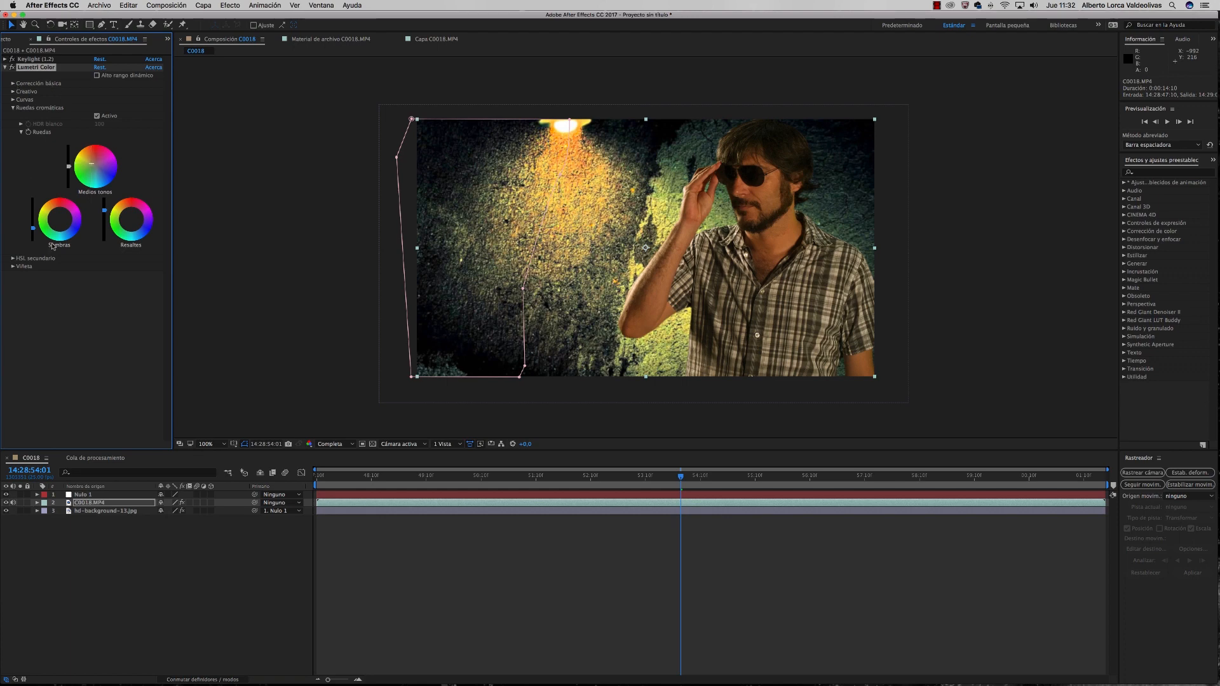
left_click(52, 222)
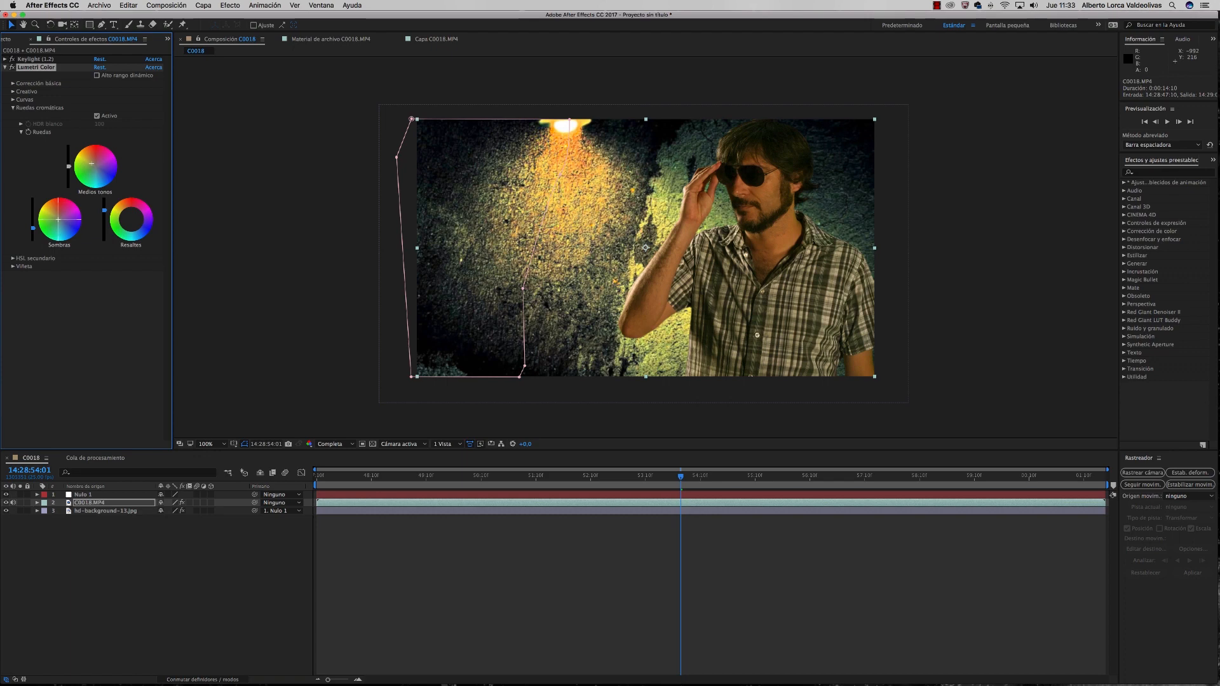
left_click(130, 218)
left_click_drag(131, 219, 129, 216)
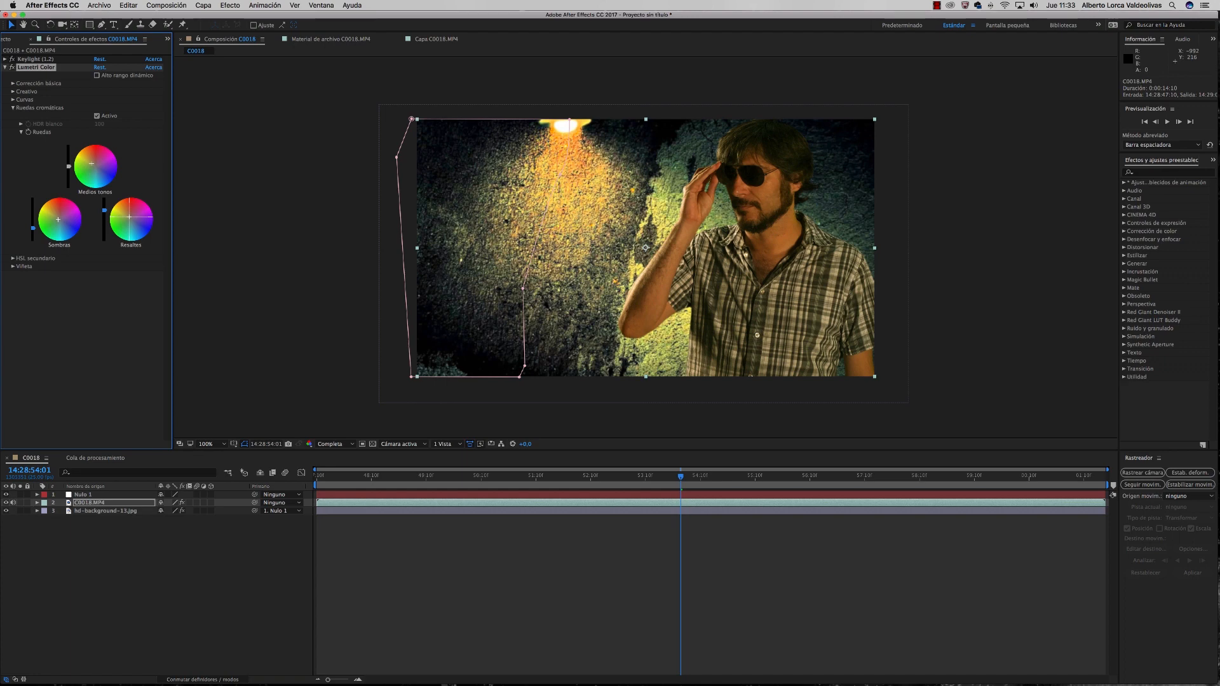
left_click_drag(129, 217, 130, 217)
left_click(13, 108)
Lower the Saturación in Lumetri Color's basic correction to 75,2.
left_click(13, 83)
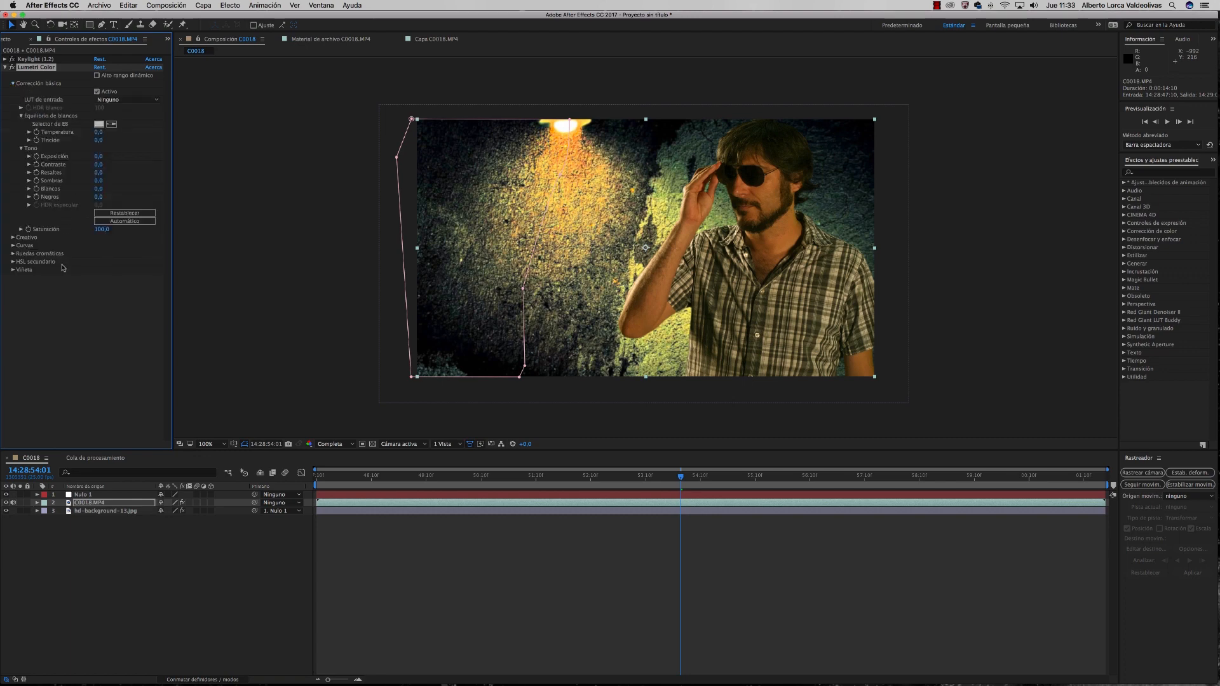
left_click(21, 229)
left_click_drag(96, 245, 85, 247)
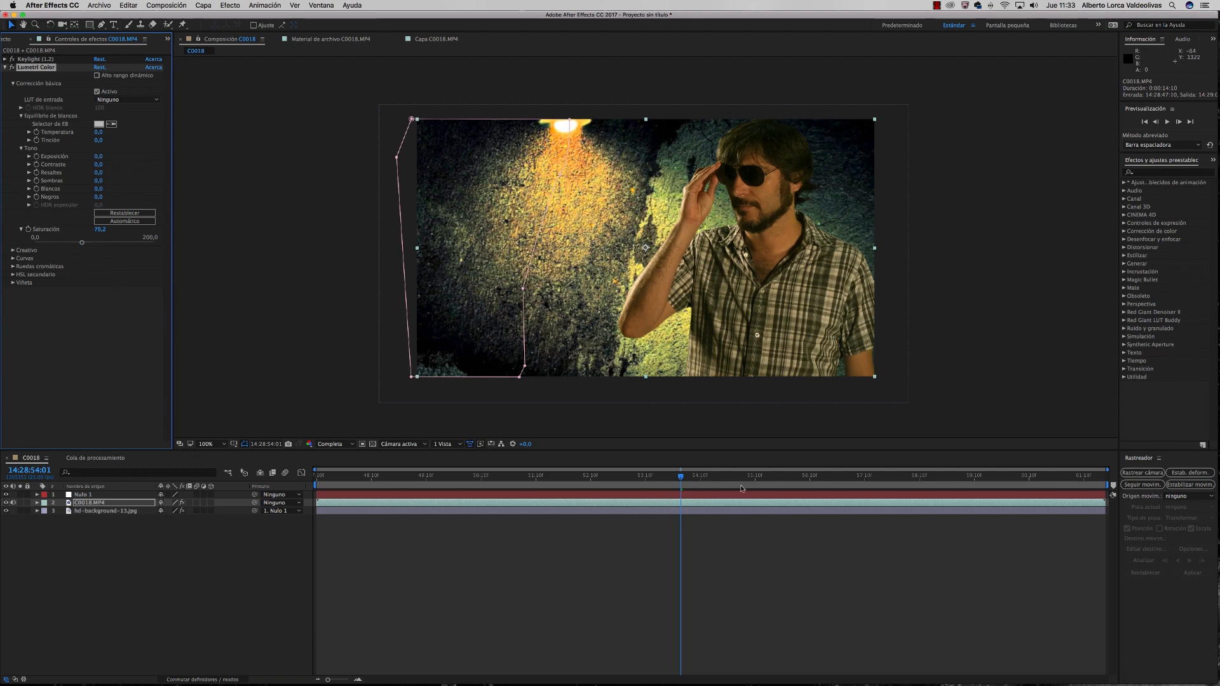
Play the composition from its start and again from 14:28:49:13 to review the man's color grading against the background.
left_click_drag(682, 476, 318, 476)
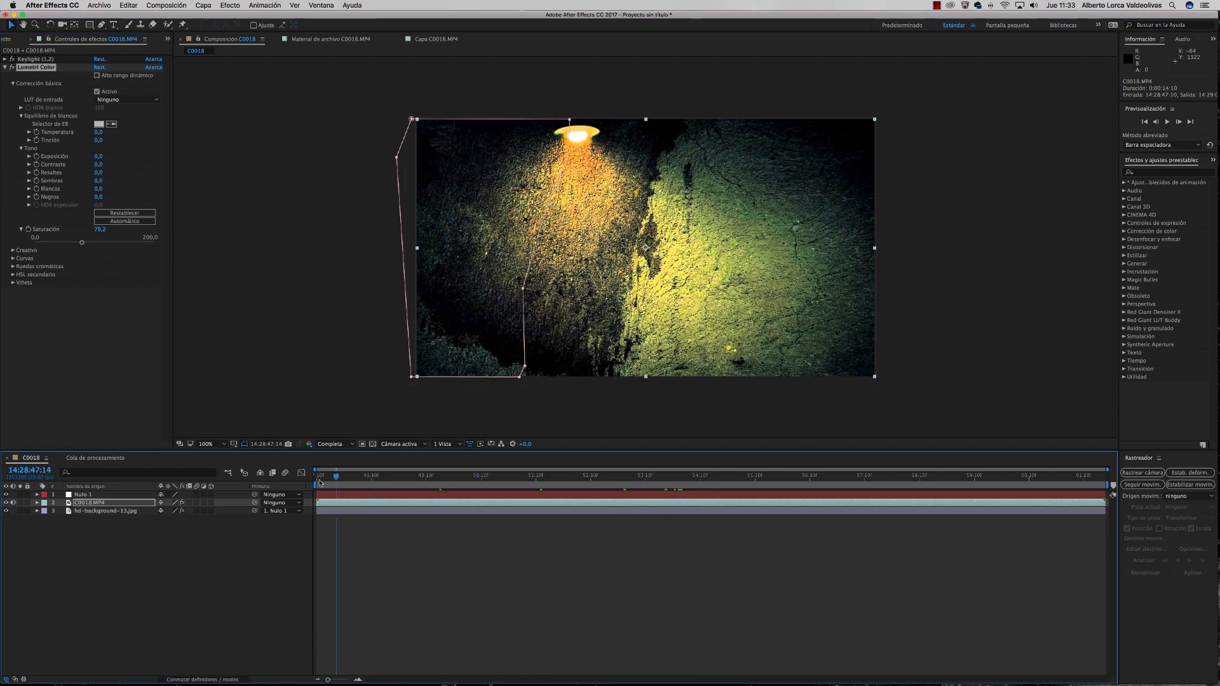
key("space")
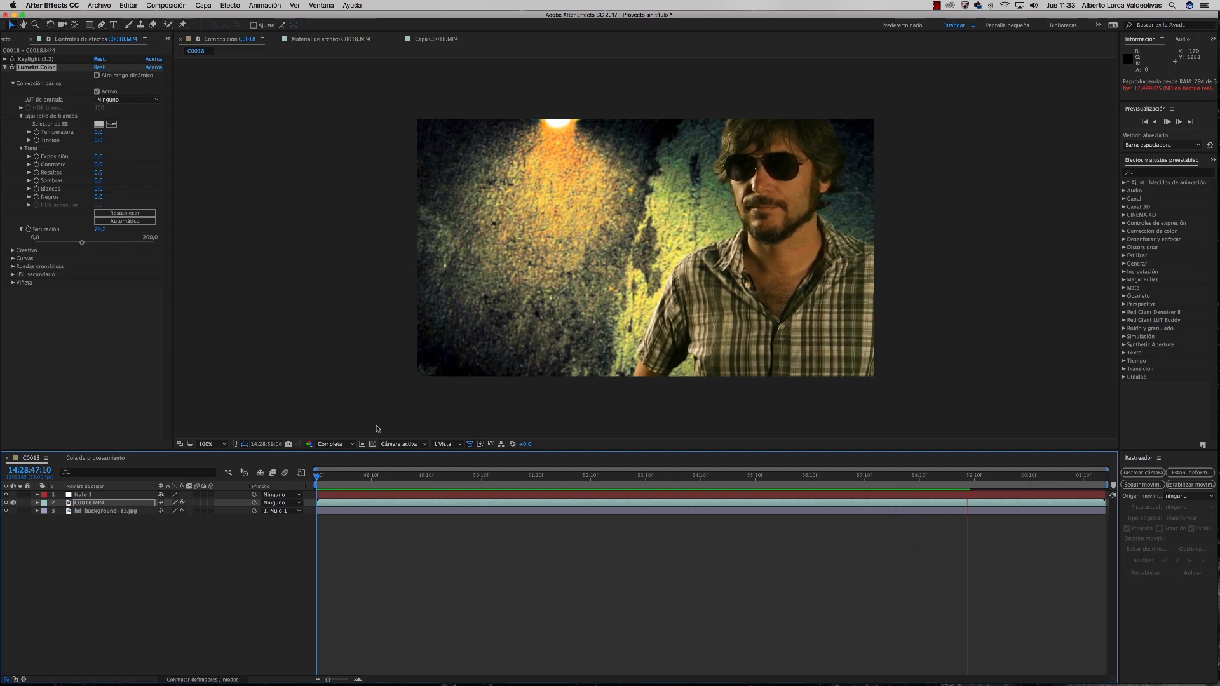
key("space")
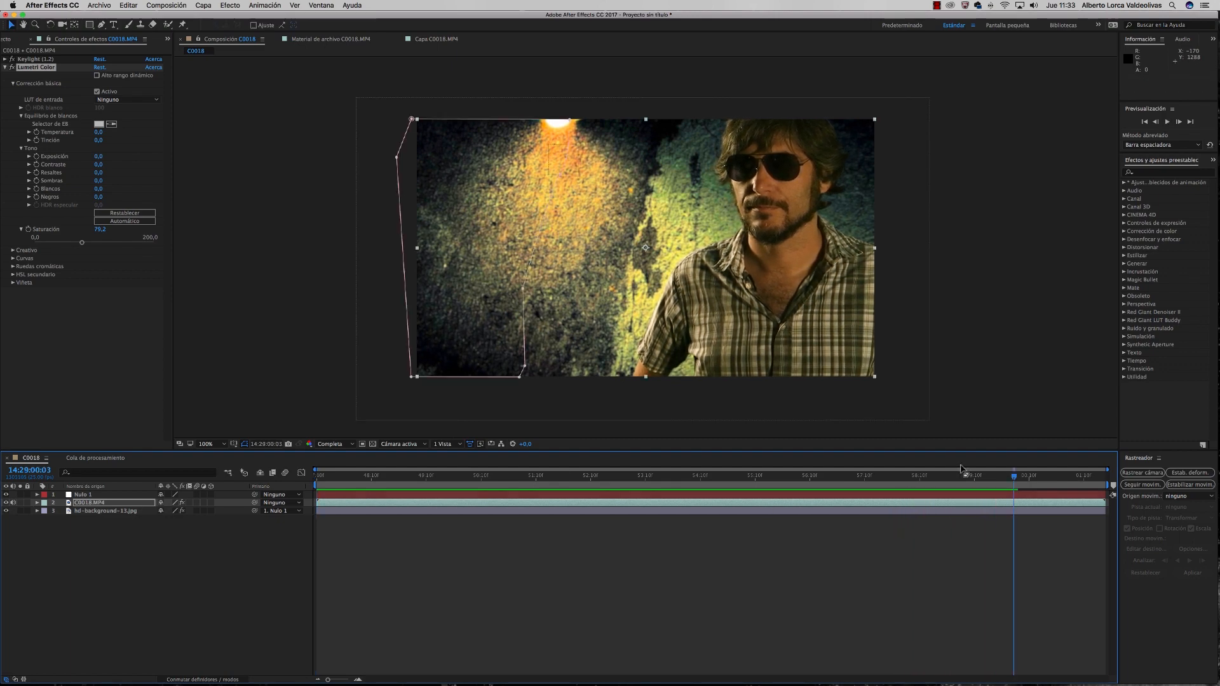
left_click_drag(963, 483, 432, 481)
key("space")
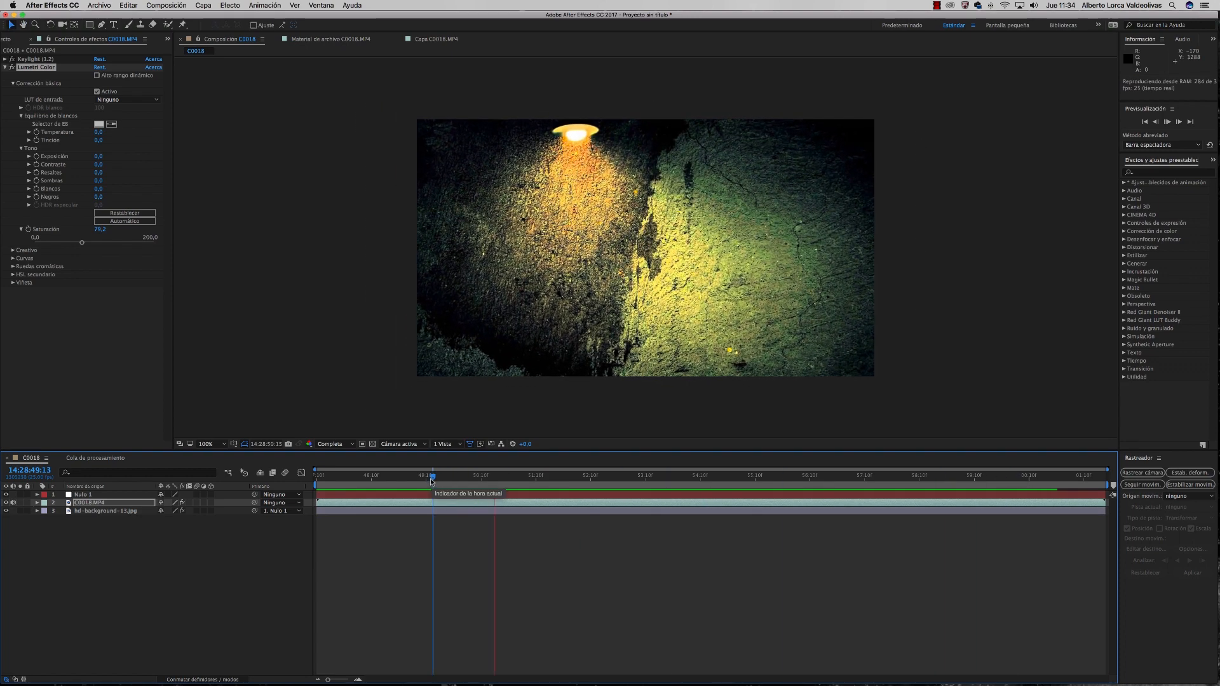
key("space")
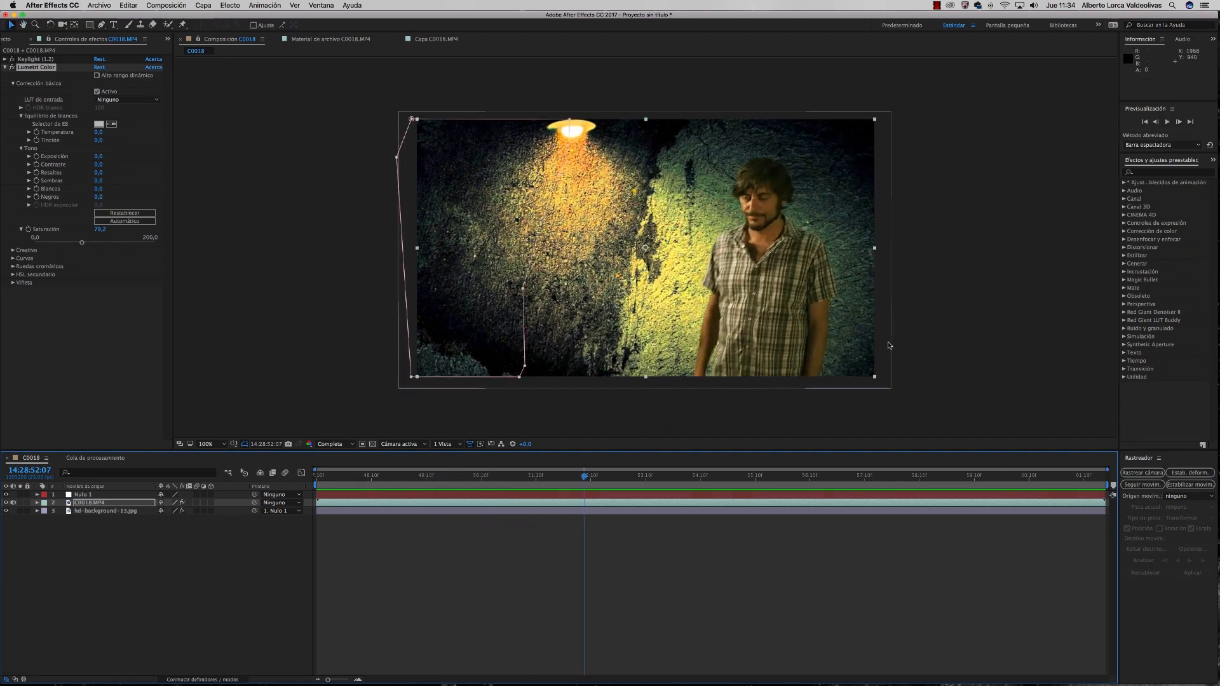
Go to 14:28:51:12, where the man enters the frame, and duplicate the C0018.MP4 layer.
left_click_drag(585, 482, 543, 496)
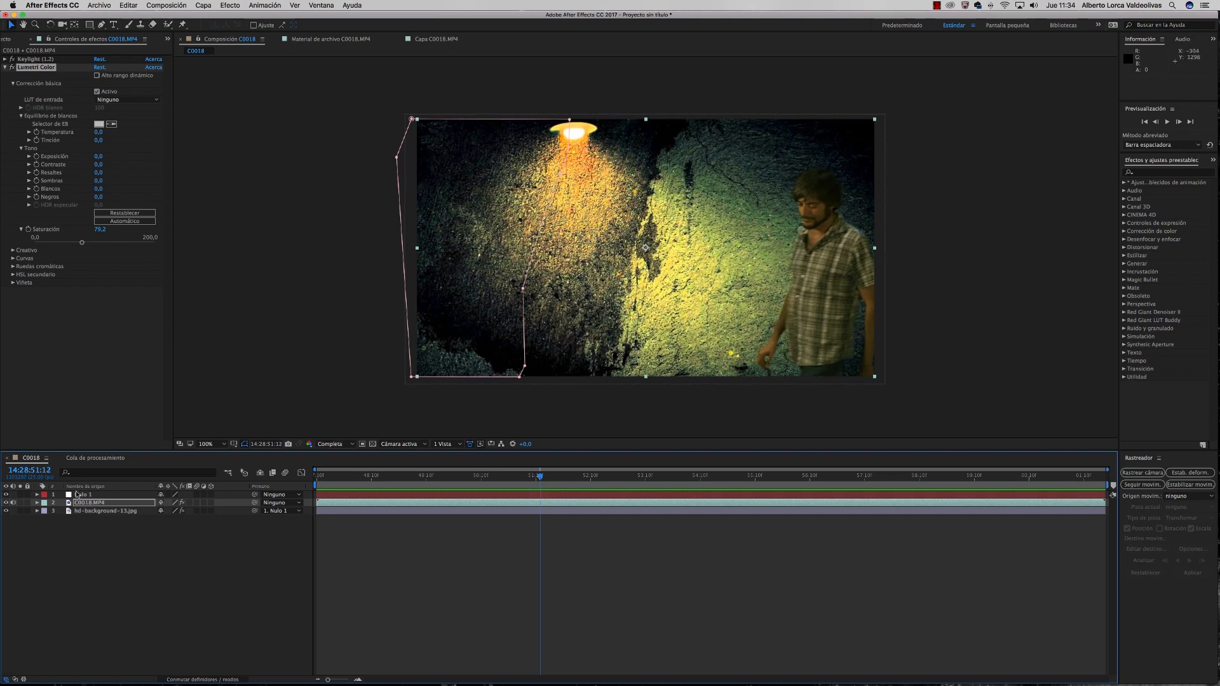
left_click(94, 503)
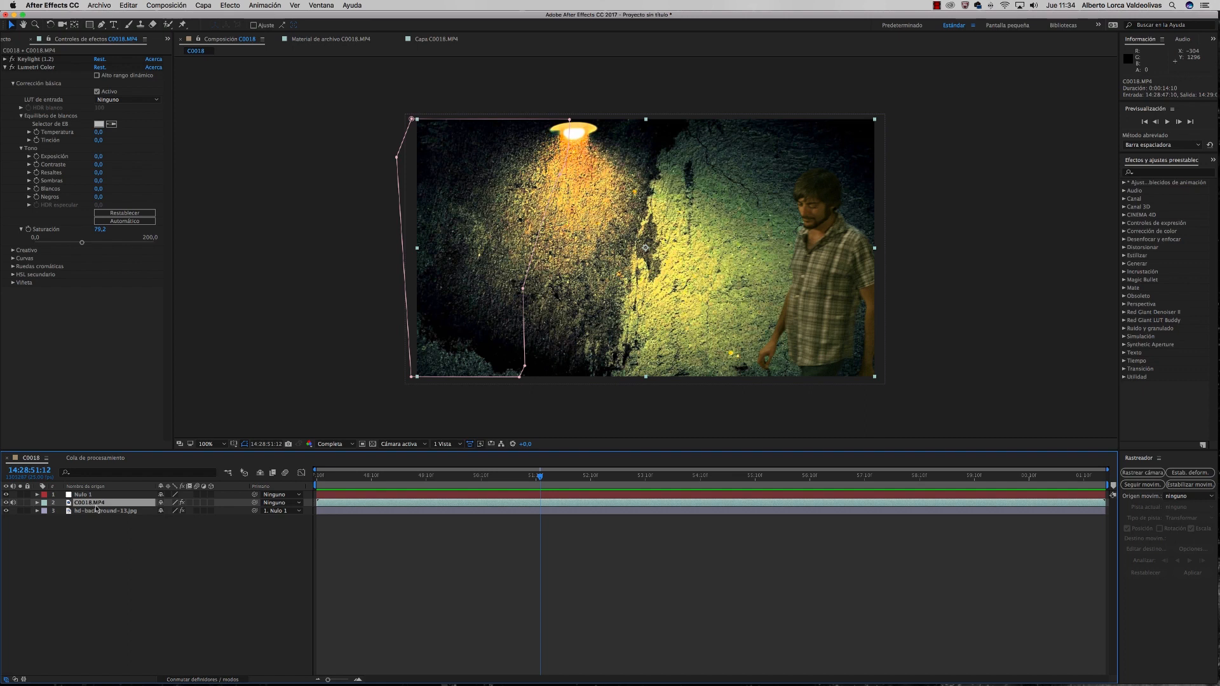
left_click(128, 5)
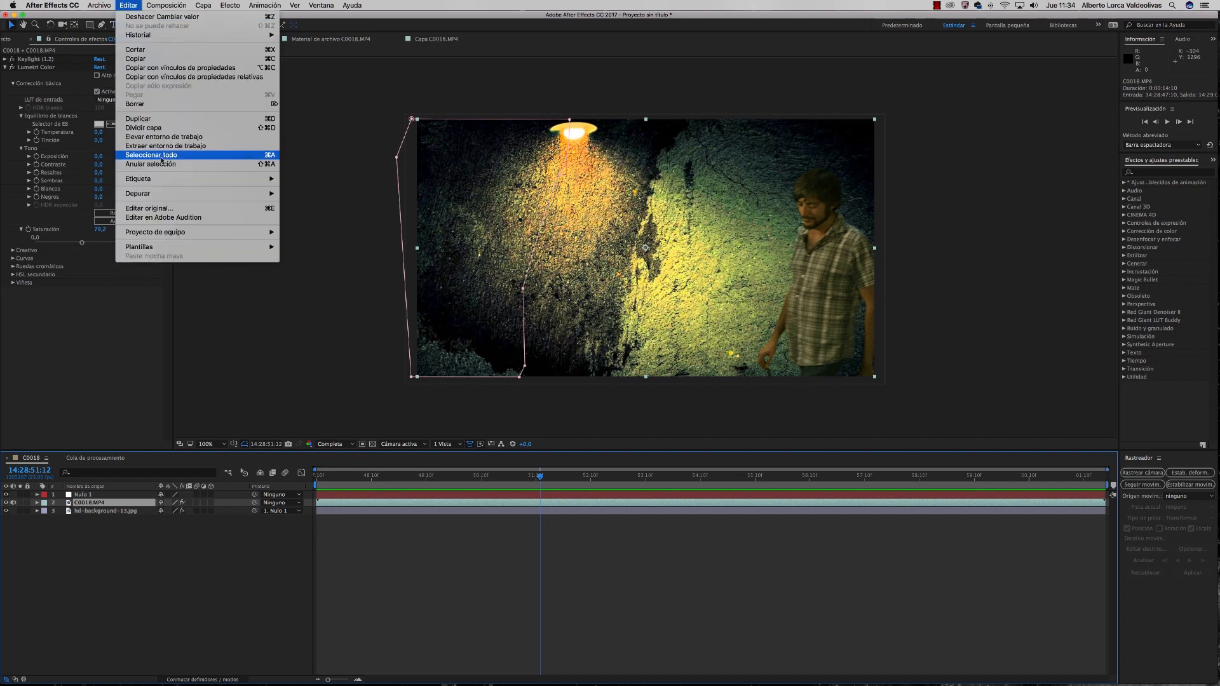
left_click(164, 119)
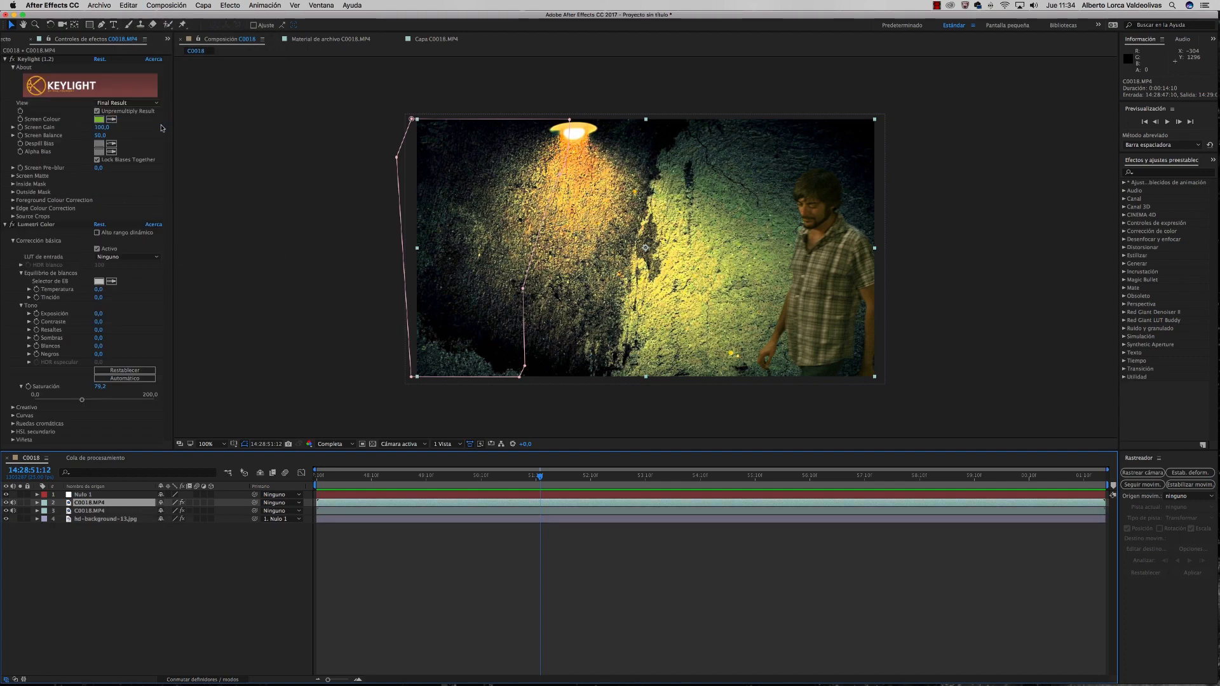
Apply the Relleno effect from the Generar category to the lower C0018.MP4 copy.
left_click(91, 511)
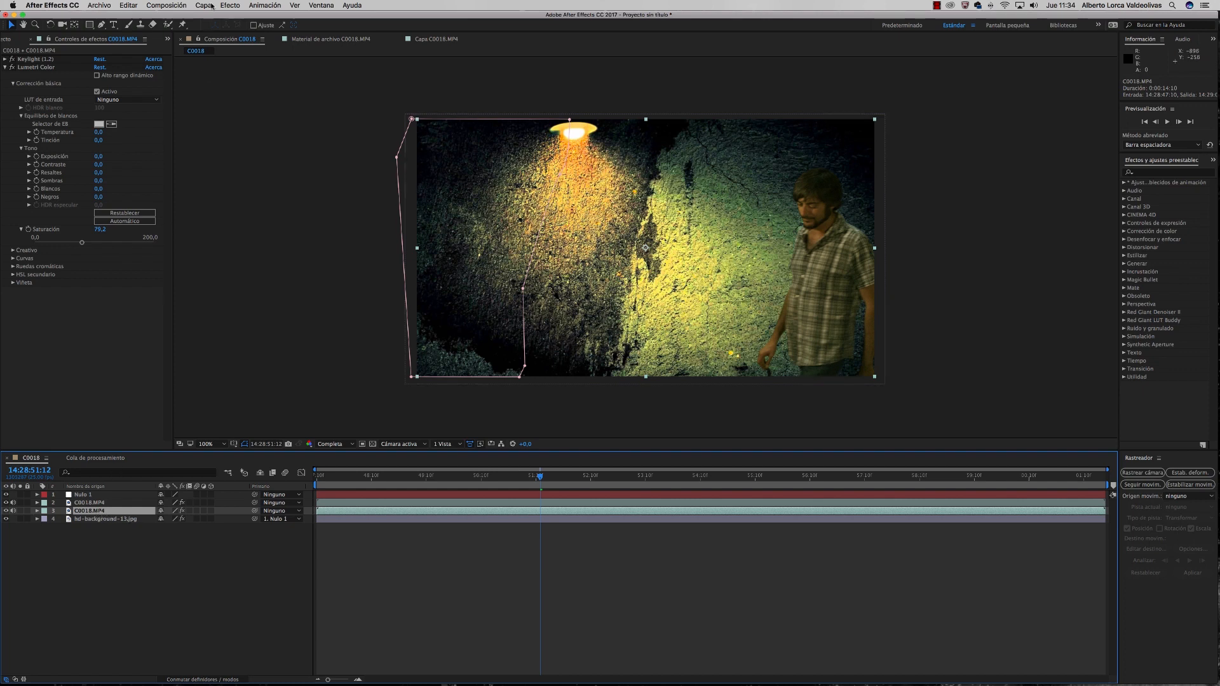
left_click(230, 5)
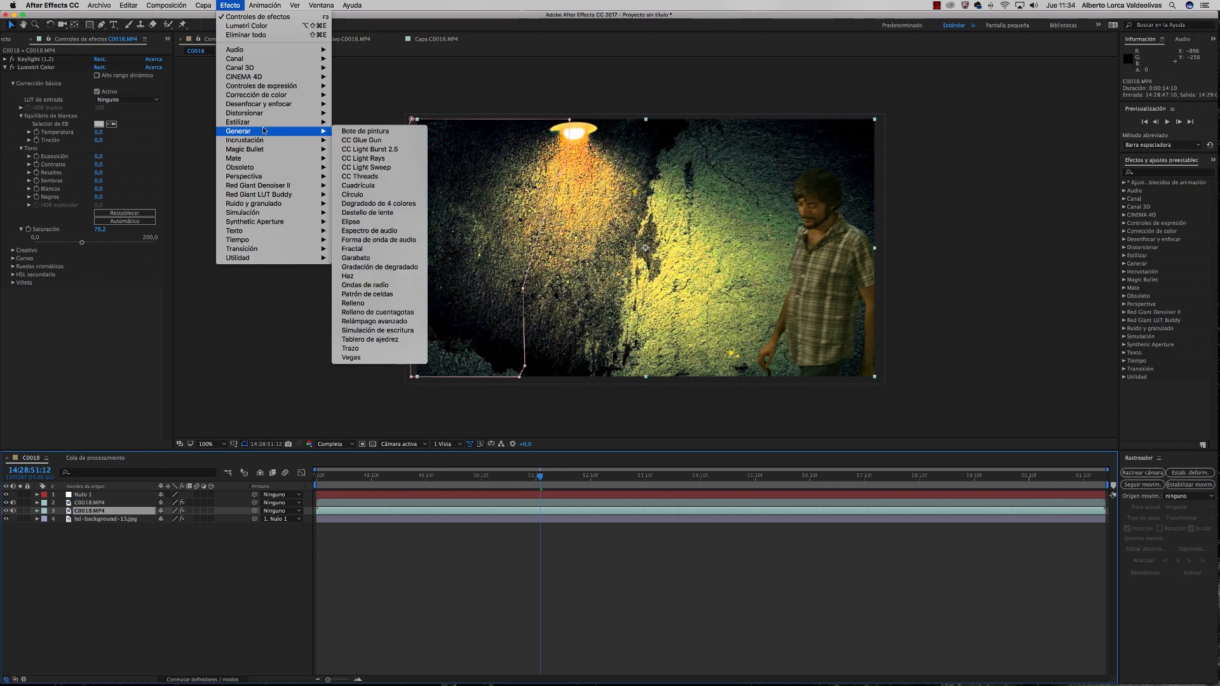
mouse_move(268, 159)
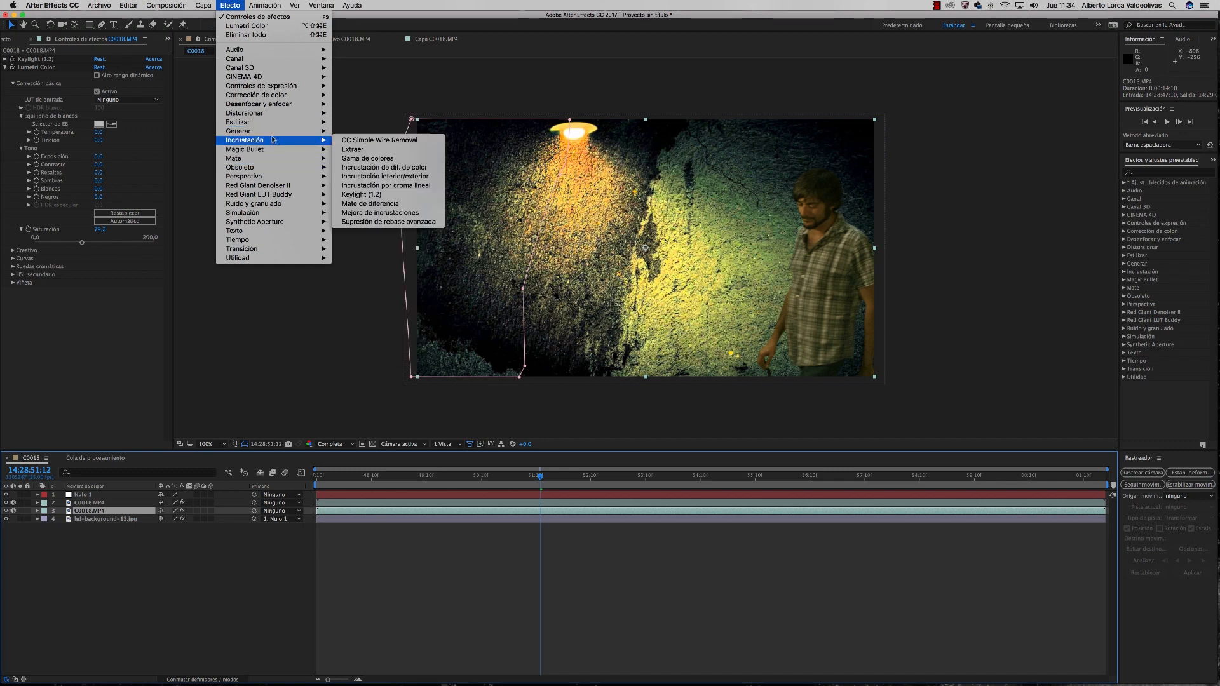
mouse_move(277, 126)
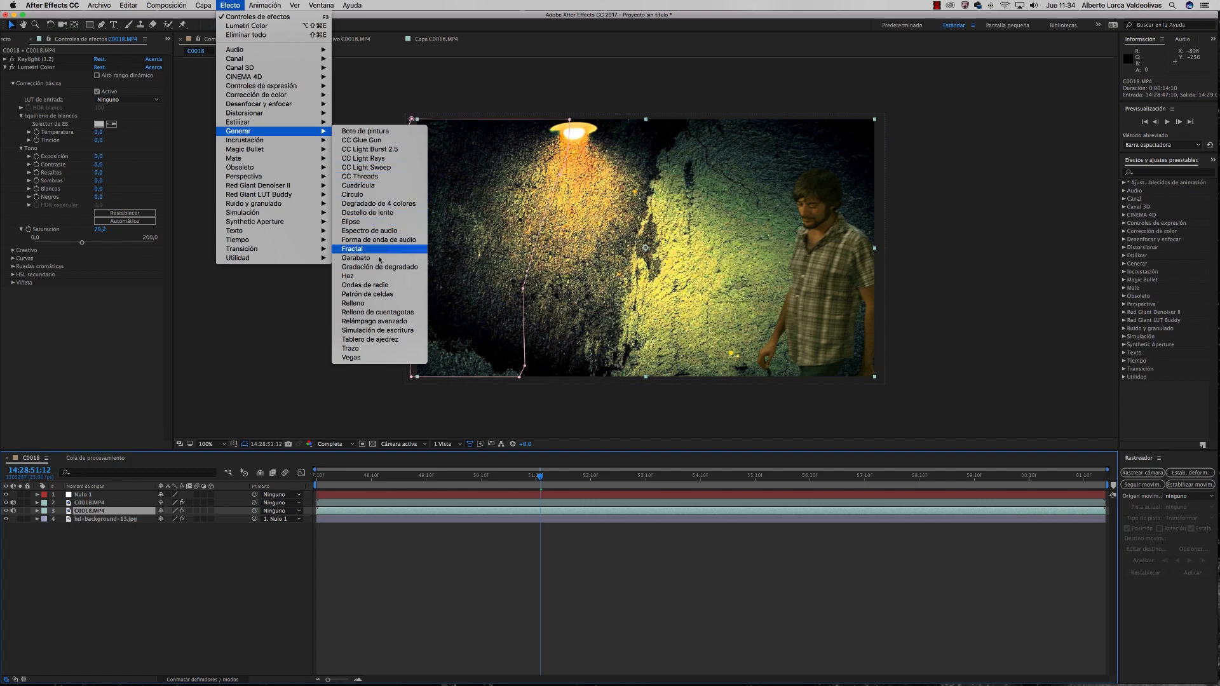
left_click(373, 304)
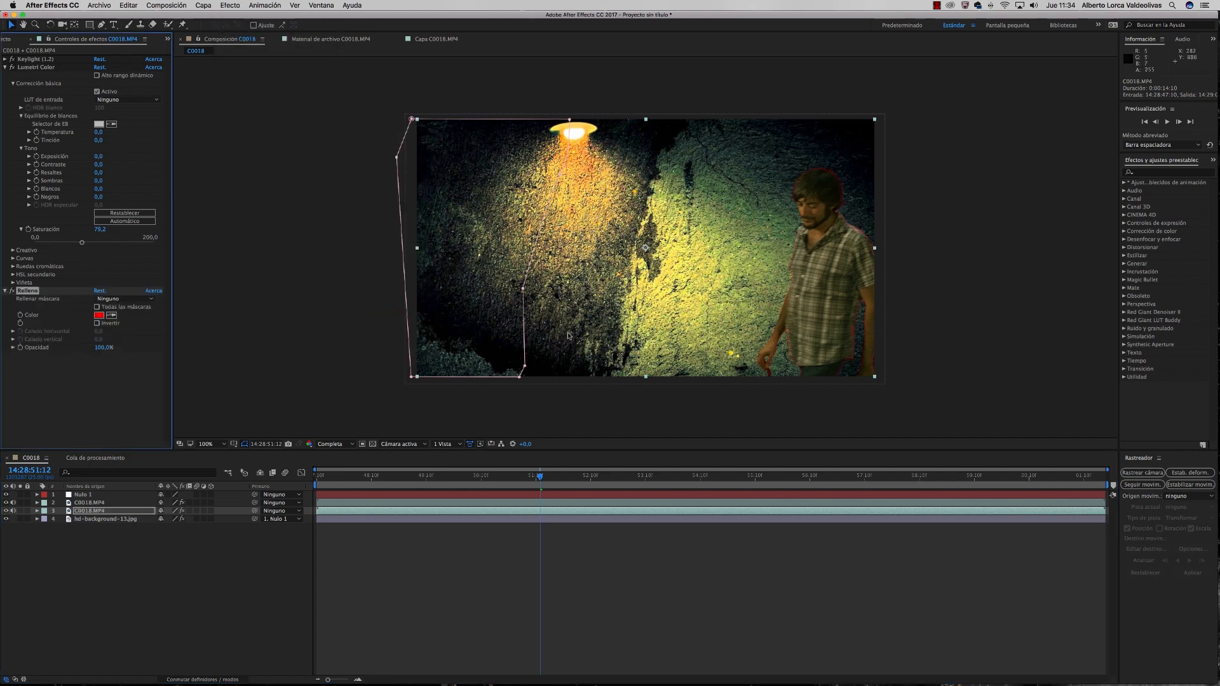
Set the Relleno color on the lower copy to near-black.
left_click(99, 316)
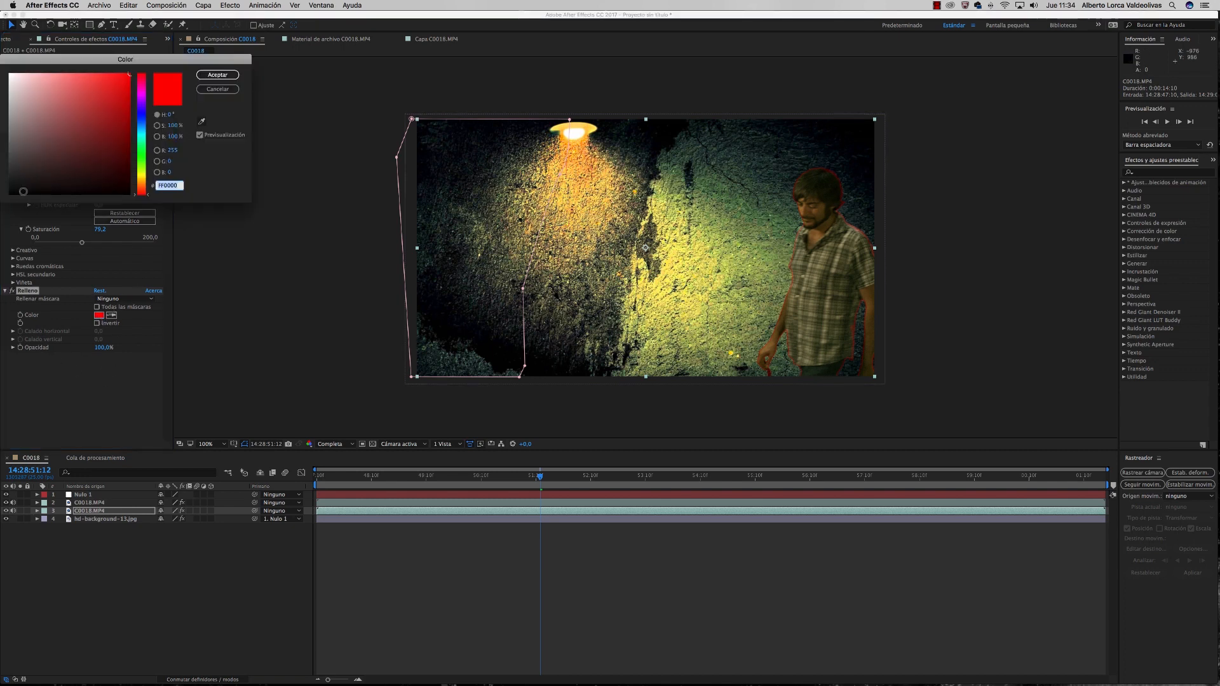
left_click(13, 190)
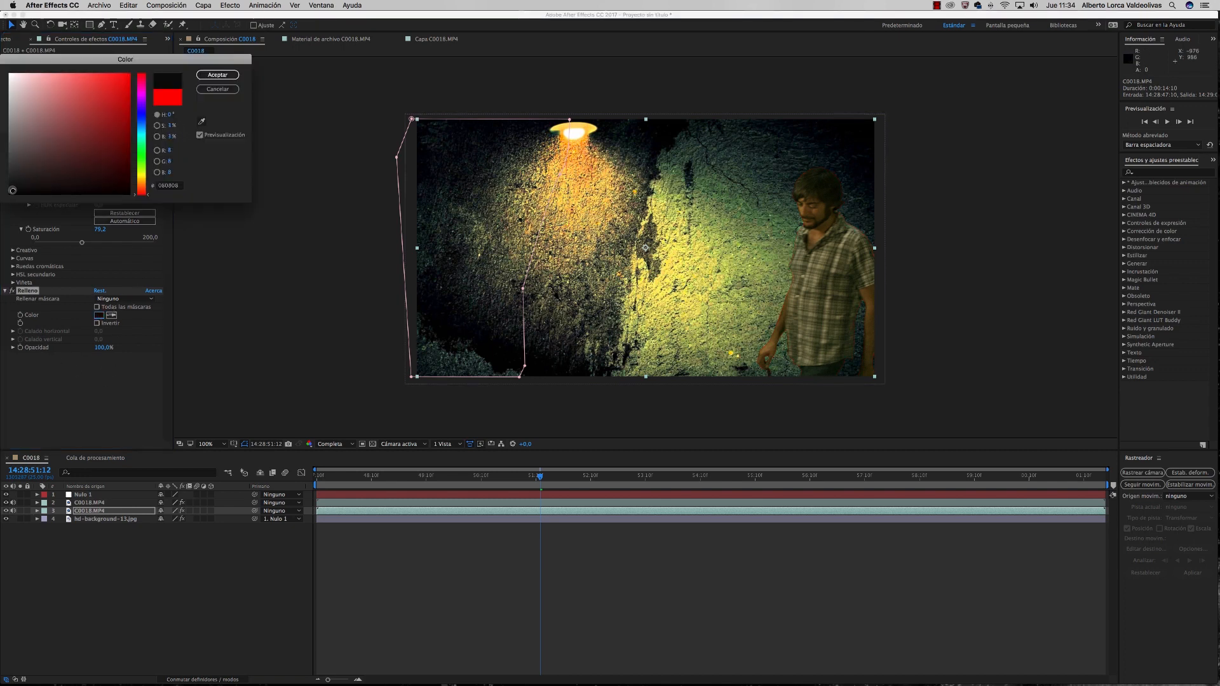
left_click(217, 75)
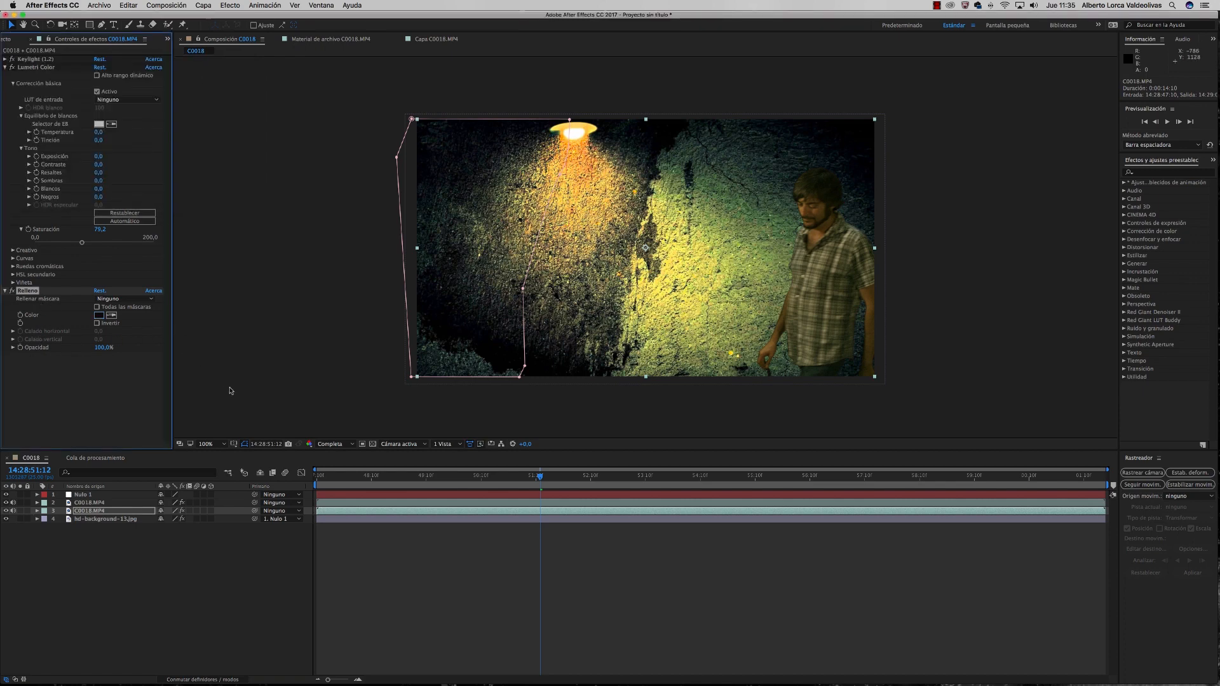
Add Posición, Escala and Rotación keyframes to the lower C0018.MP4 copy at 14:28:51:08.
left_click(37, 510)
scroll(60, 552, "down", 1)
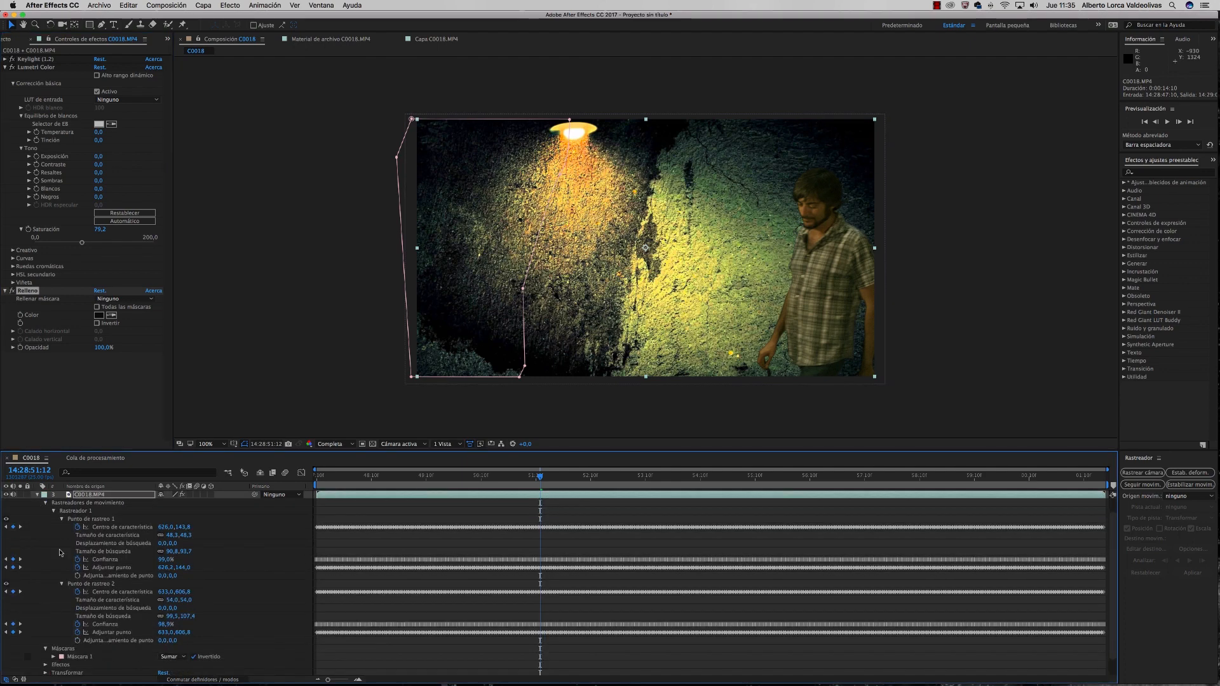
left_click(45, 503)
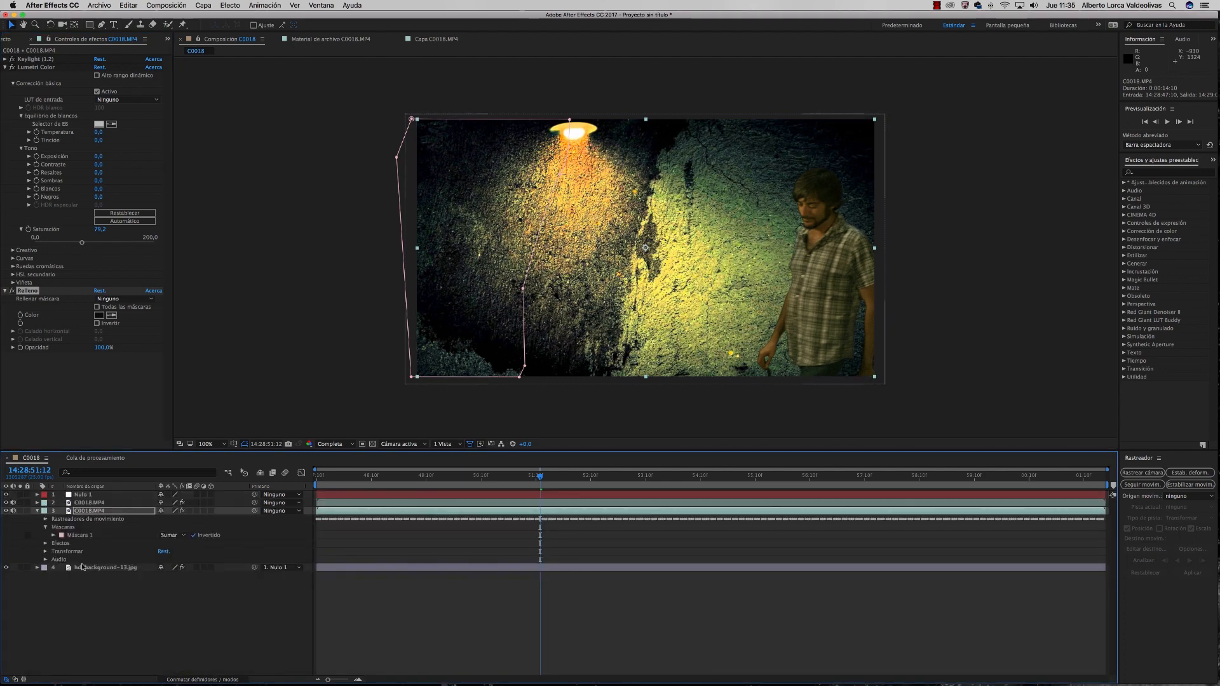
left_click(46, 528)
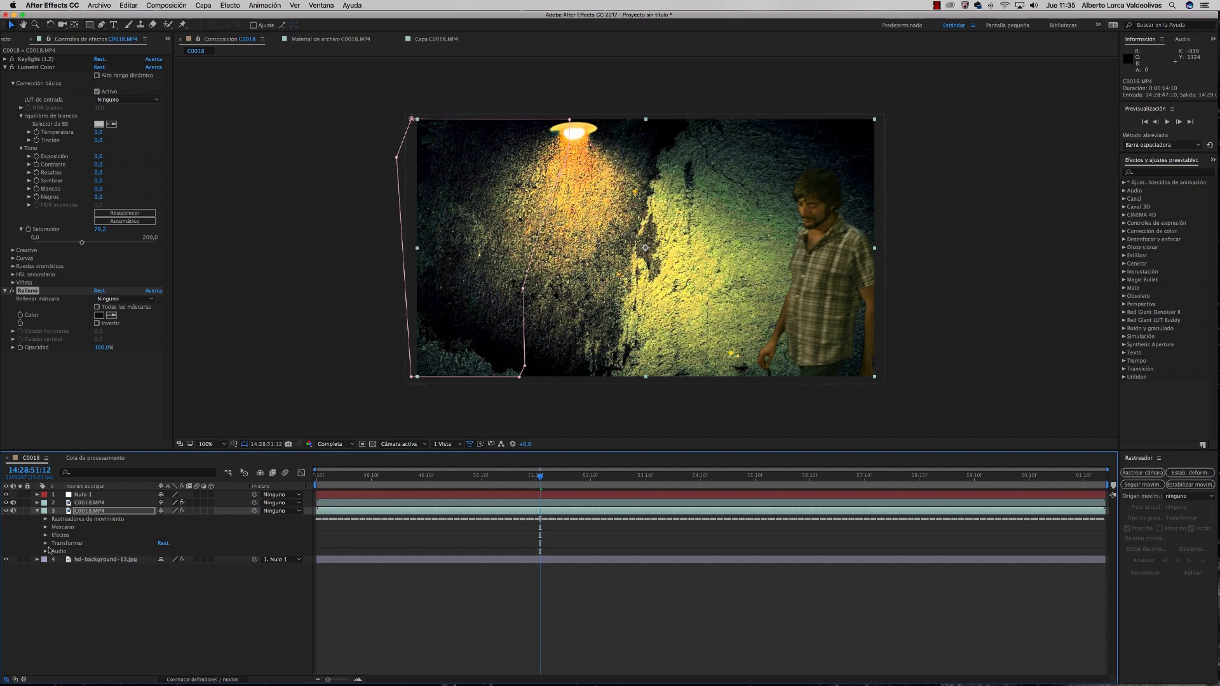
left_click(45, 536)
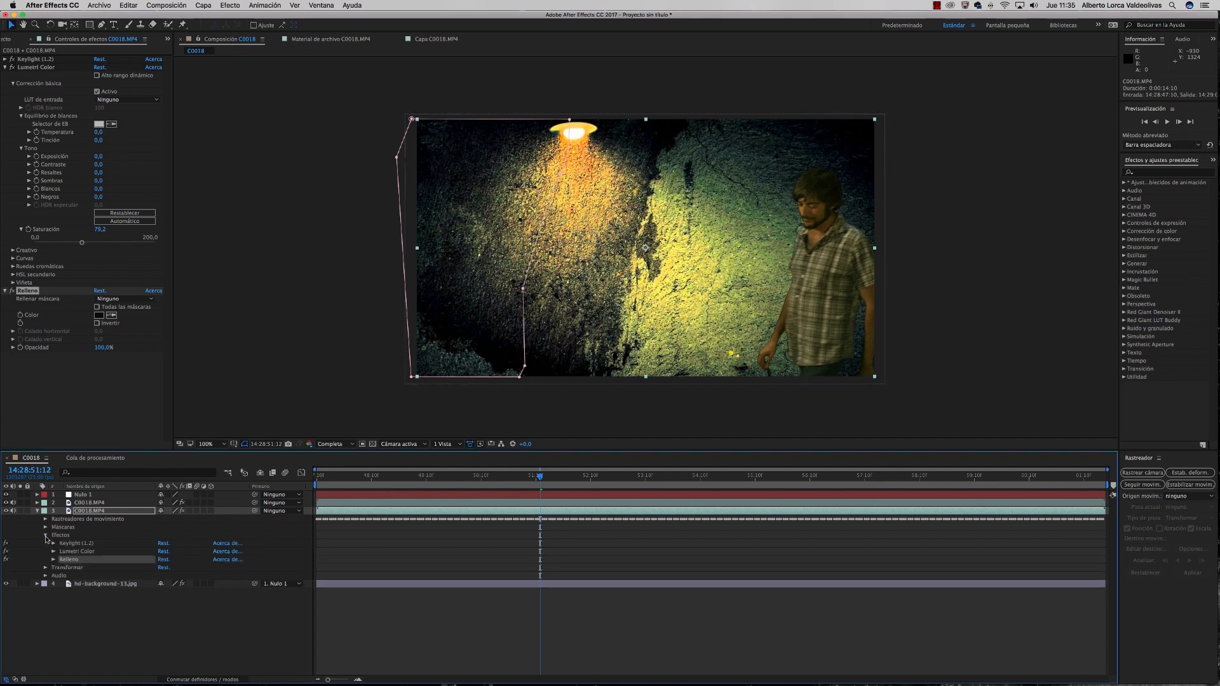
left_click(45, 536)
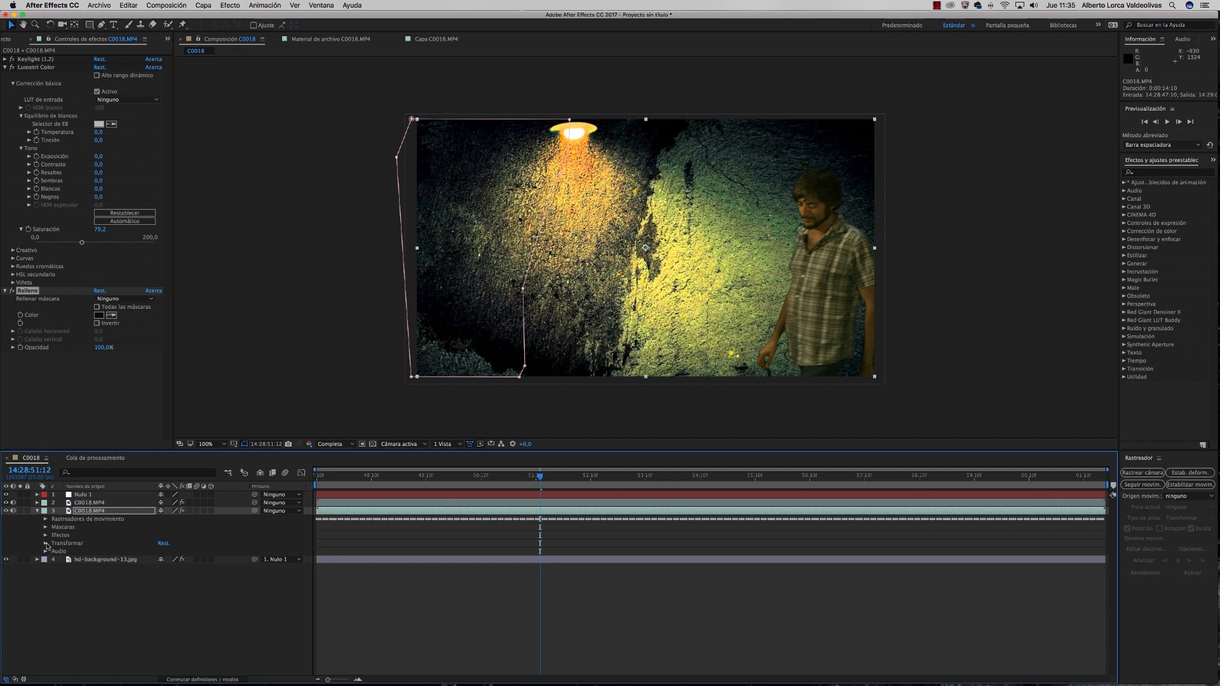
left_click(45, 543)
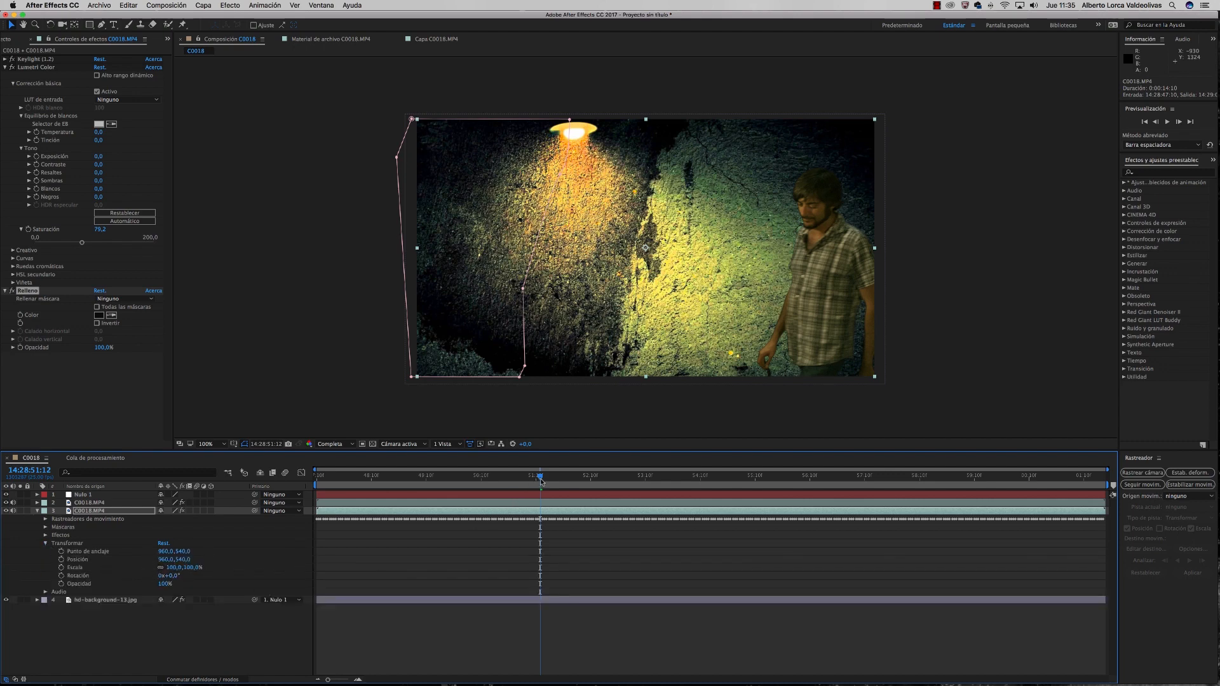
left_click_drag(538, 481, 534, 481)
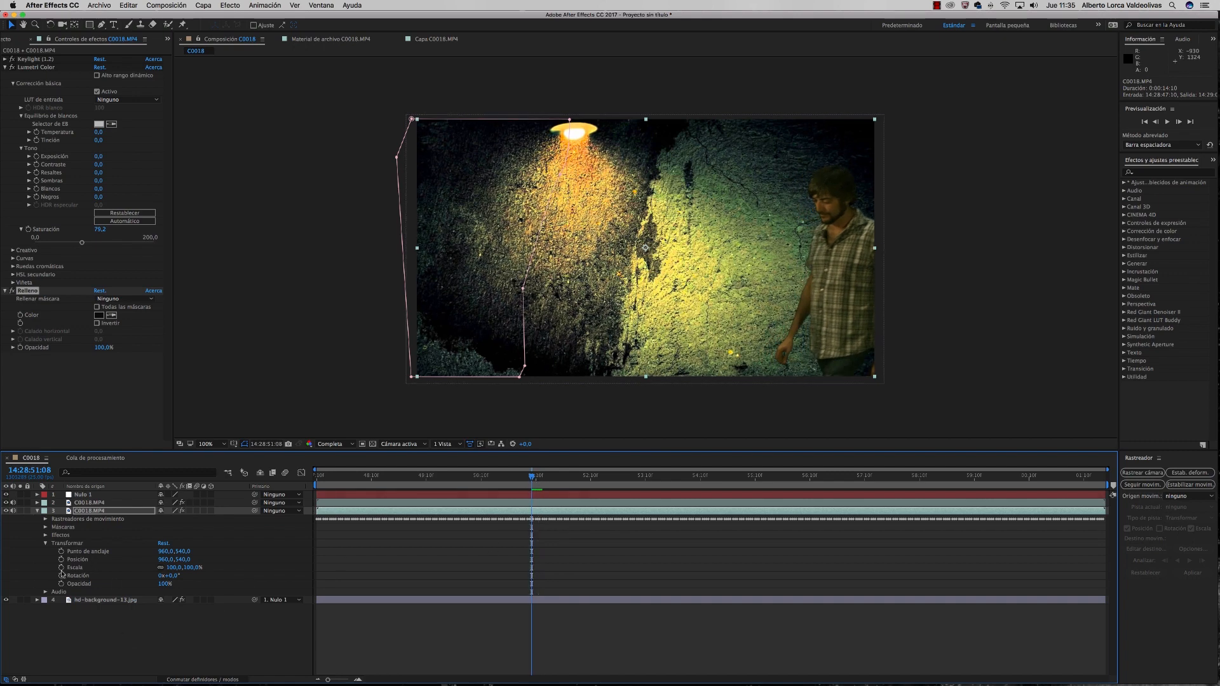
left_click(61, 559)
left_click(61, 567)
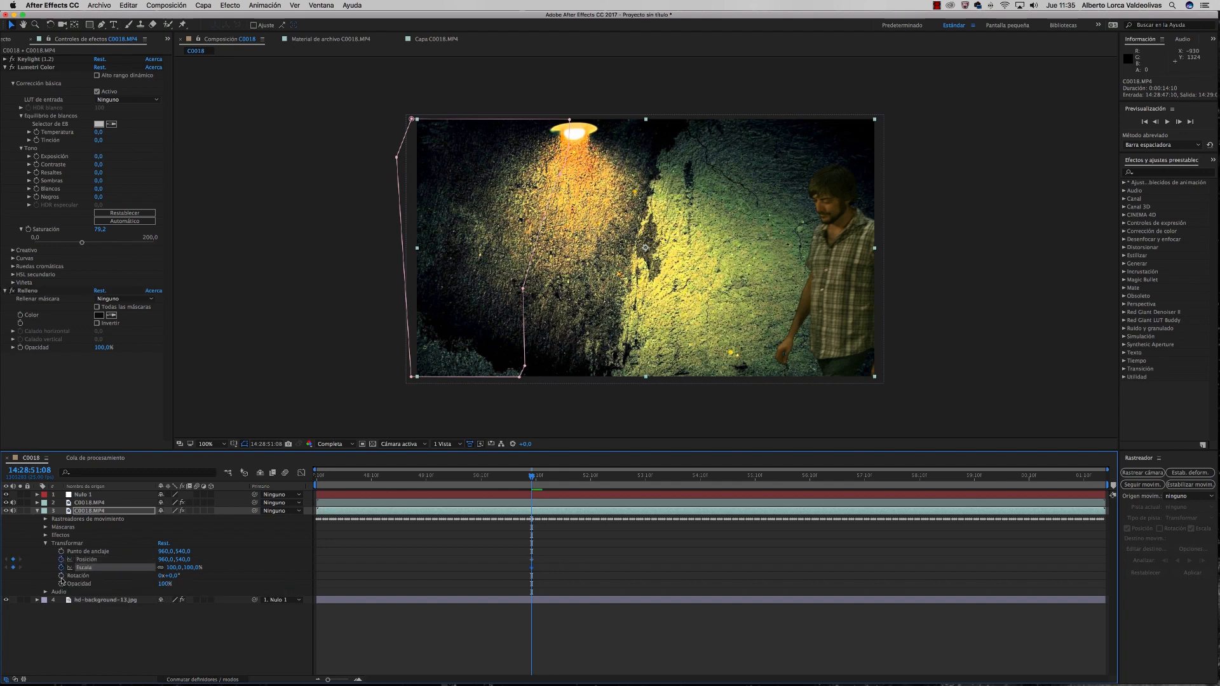
left_click(61, 576)
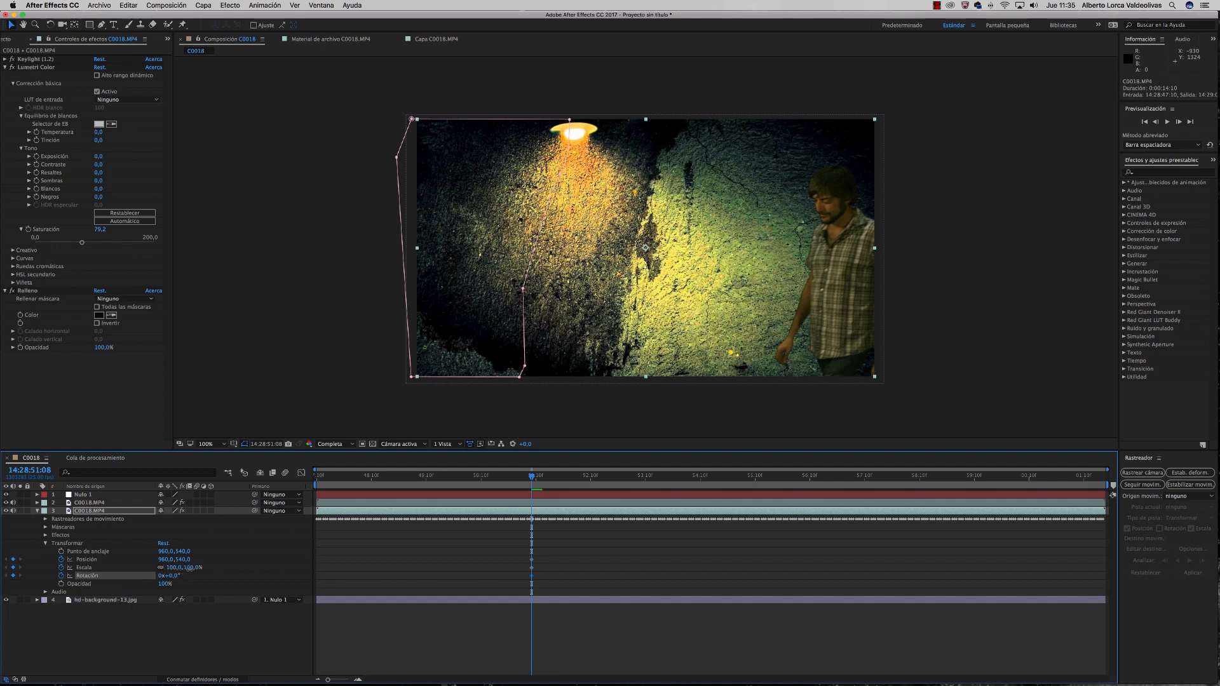
Scale the black-filled copy to 104,0% at 14:28:51:08.
left_click_drag(189, 569, 189, 569)
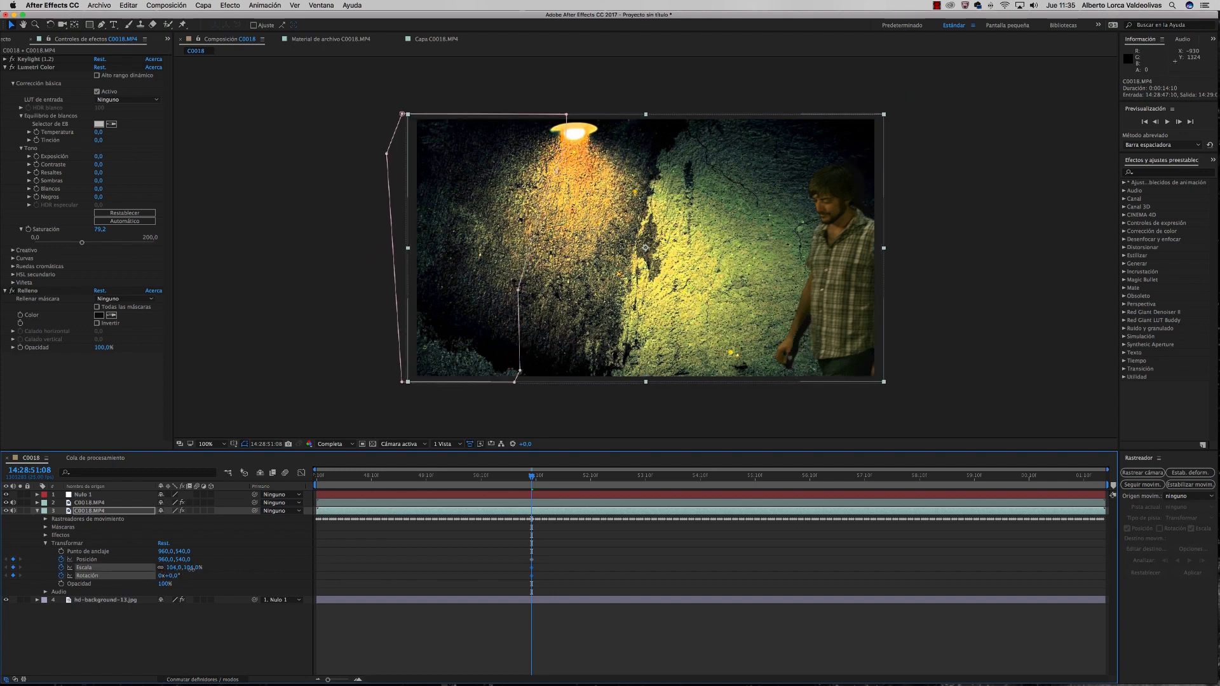
left_click(191, 570)
left_click(334, 574)
left_click(183, 560)
left_click(395, 546)
Add a Posición keyframe of 981,0, 555,0 to the black-filled copy at 14:28:51:13, offsetting it behind the man.
left_click_drag(533, 478, 544, 481)
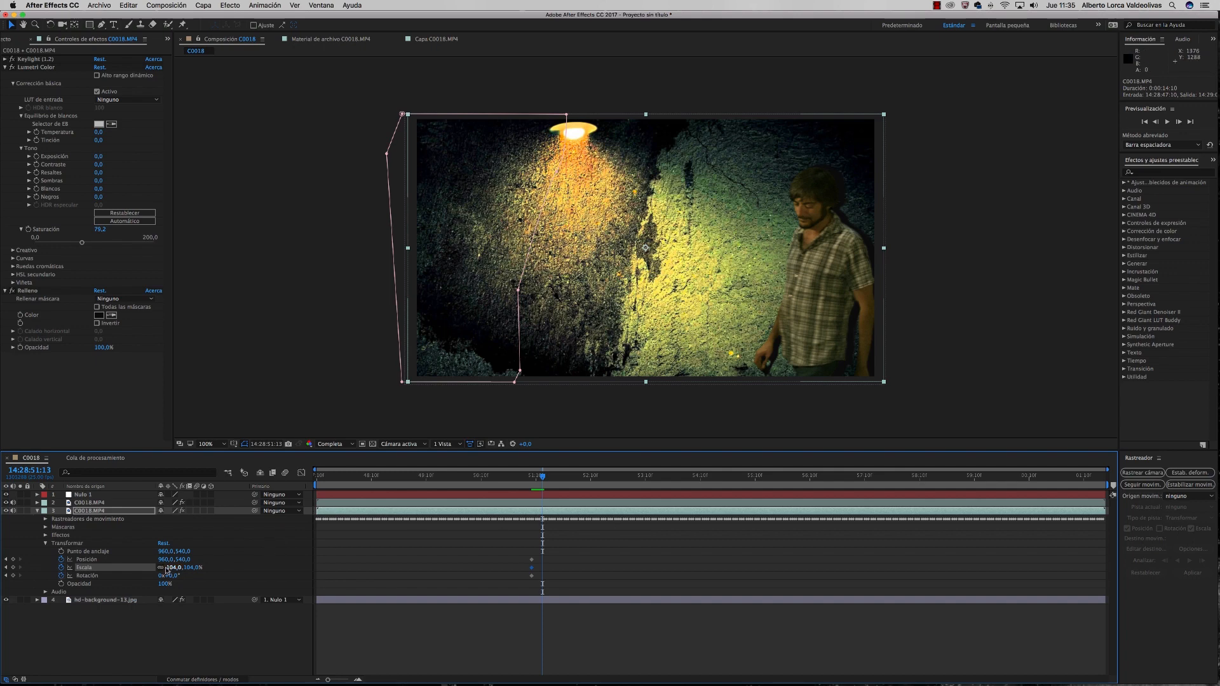
left_click_drag(183, 563, 173, 560)
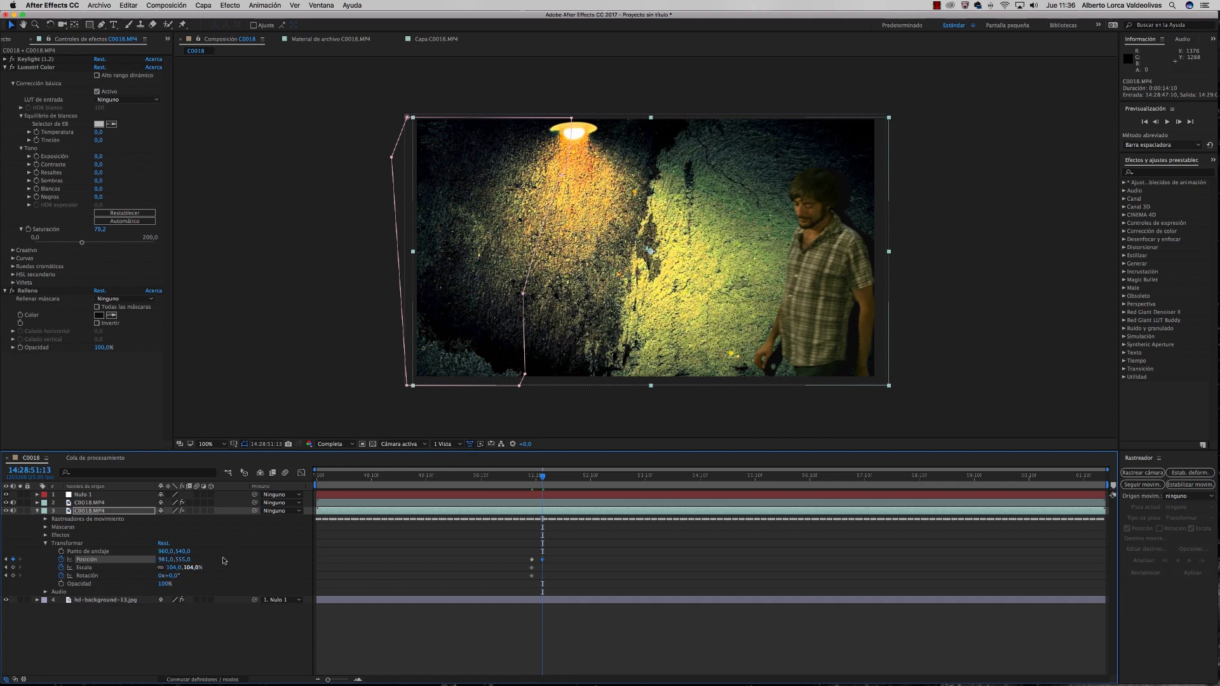
Add Posición keyframes to the black-filled copy: 1020,0, 598,0 at 14:28:51:21 and 1081,0, 667,0 at 14:28:52:08.
left_click_drag(541, 478, 559, 478)
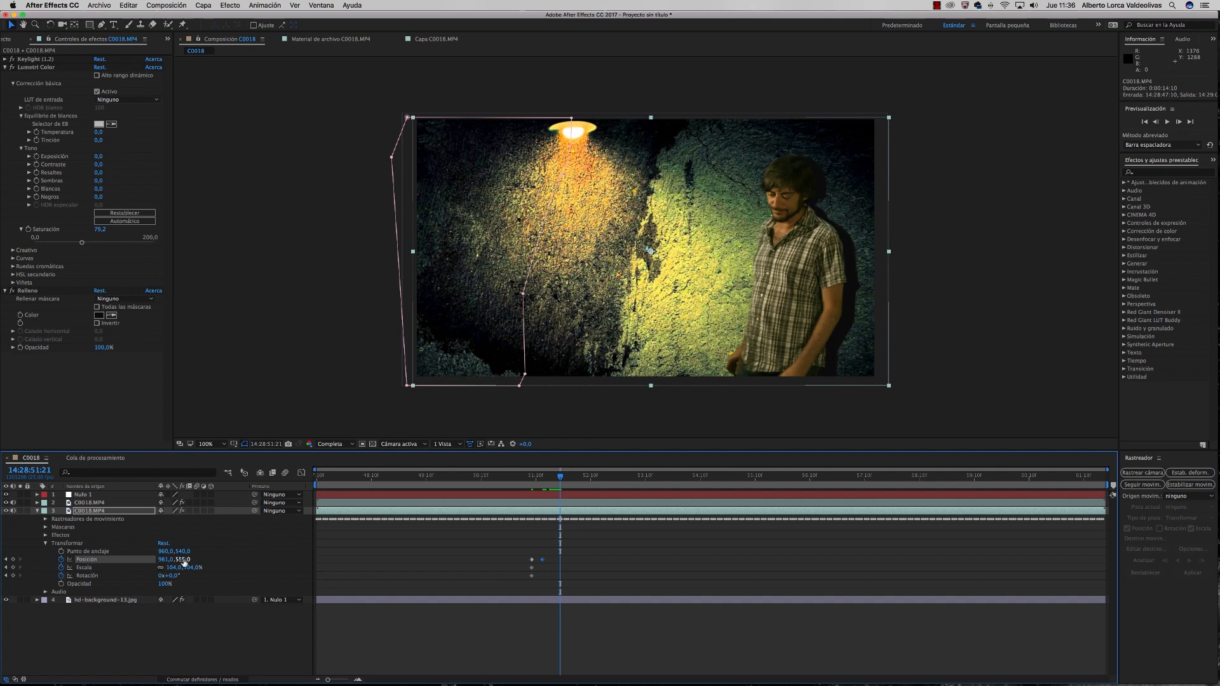
mouse_move(184, 561)
left_mouse_down()
mouse_move(203, 560)
mouse_move(170, 559)
mouse_move(182, 560)
left_mouse_up()
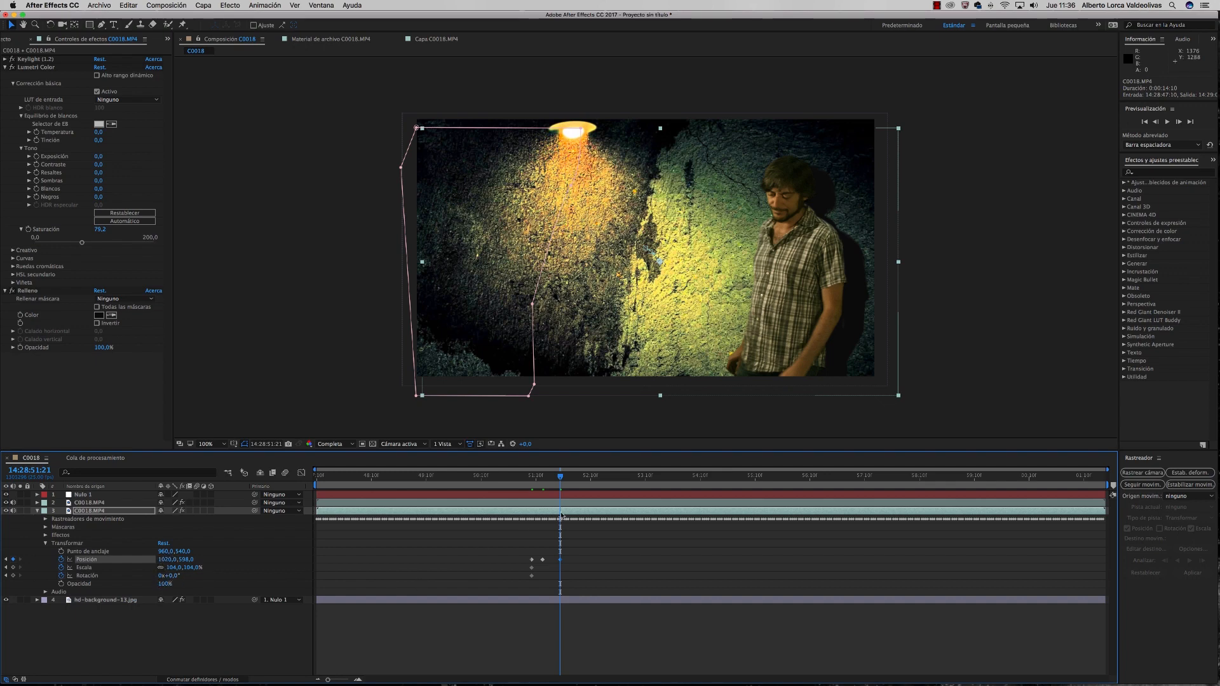
left_click_drag(562, 481, 587, 481)
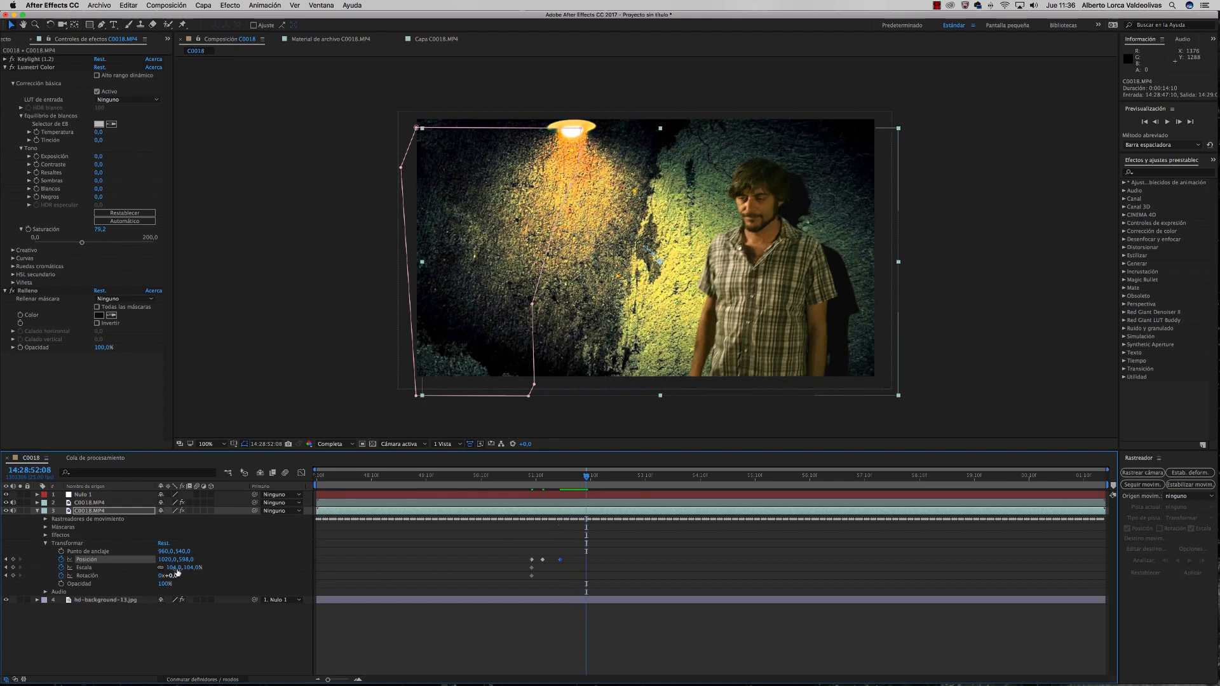
mouse_move(189, 560)
left_mouse_down()
mouse_move(219, 561)
mouse_move(185, 561)
mouse_move(199, 564)
left_mouse_up()
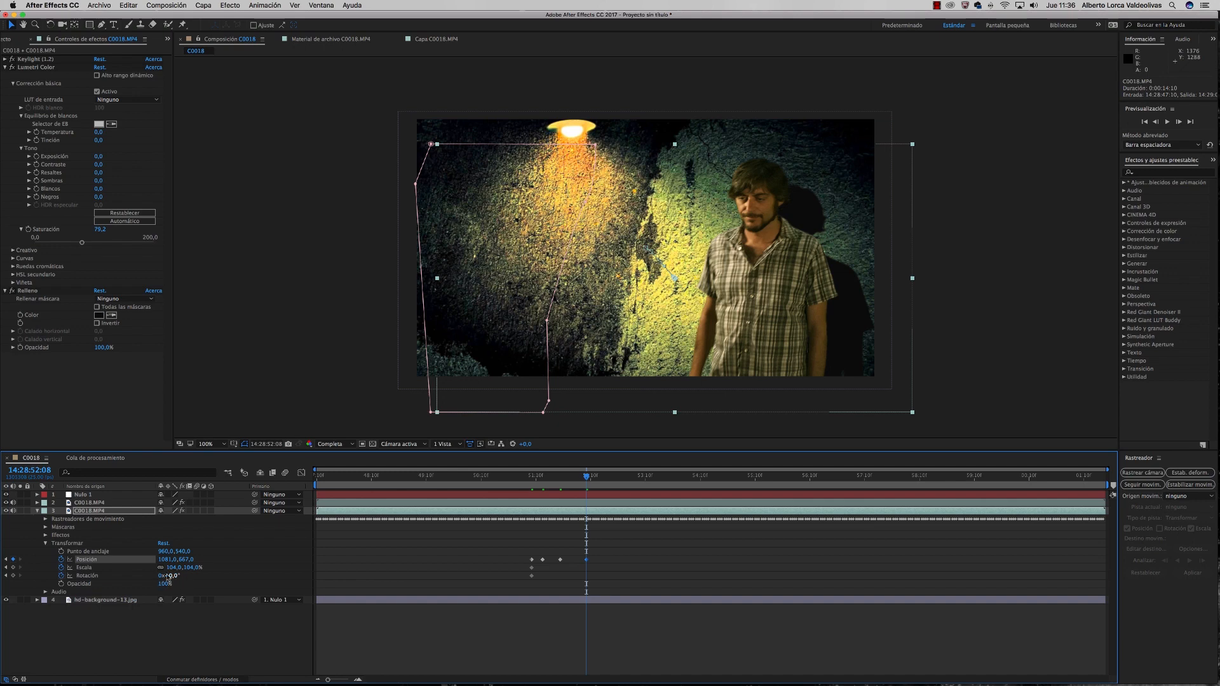
Rotate the black-filled copy to 0x+5,0° and scale it to 92,0% at 14:28:52:08.
left_click_drag(171, 575, 173, 580)
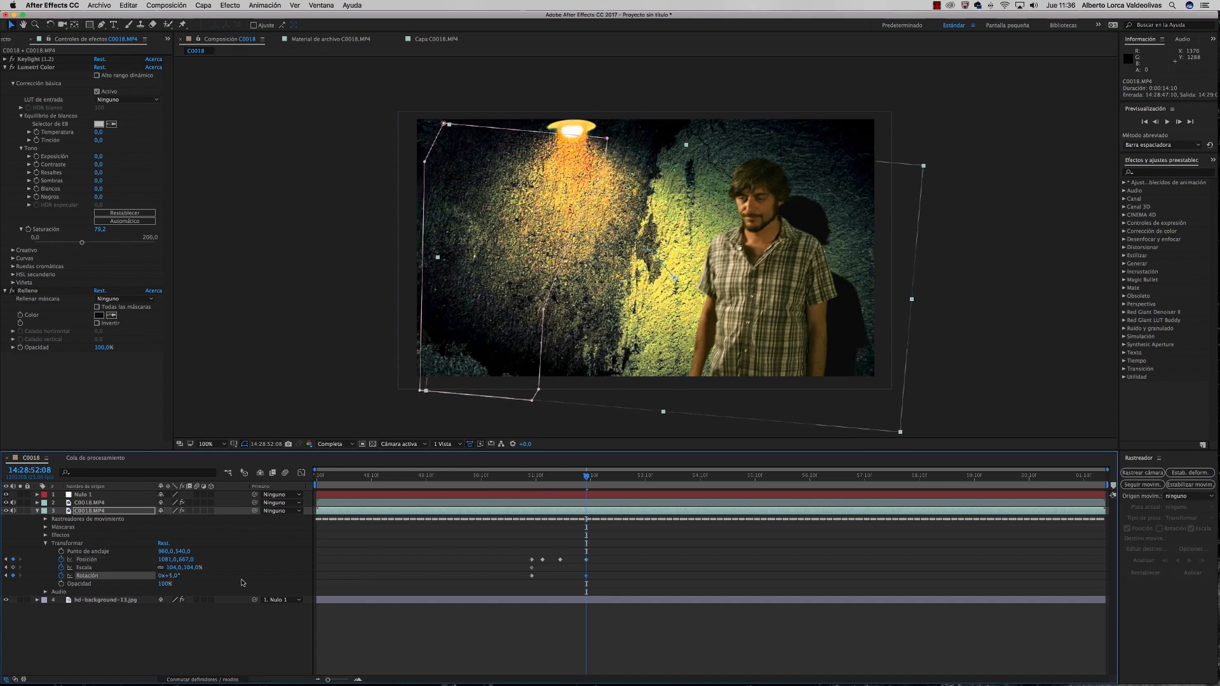
left_click_drag(587, 478, 629, 483)
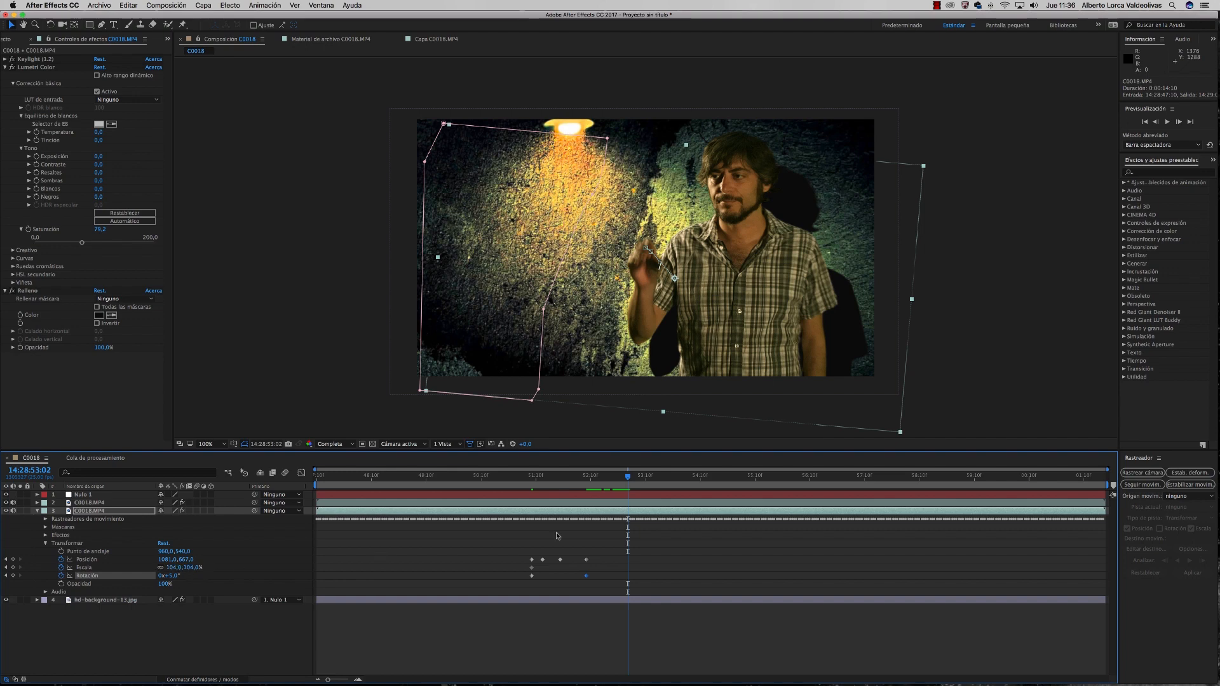
left_click(617, 486)
left_click_drag(608, 488, 586, 491)
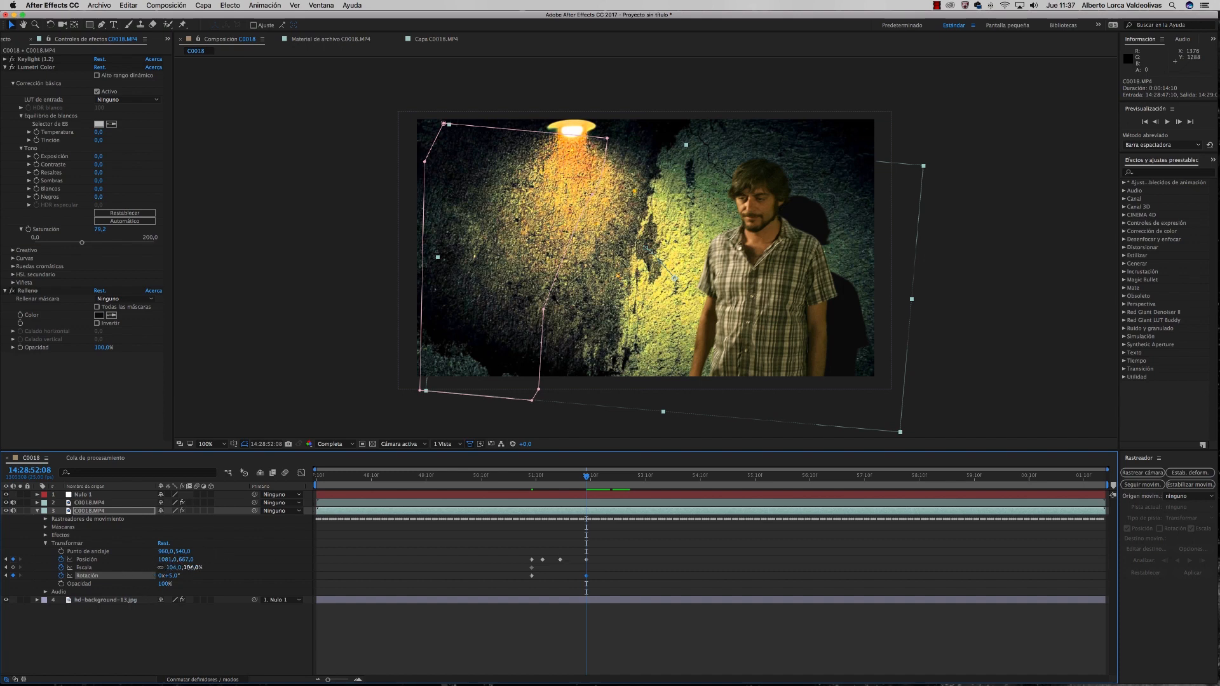
left_click_drag(188, 567, 185, 569)
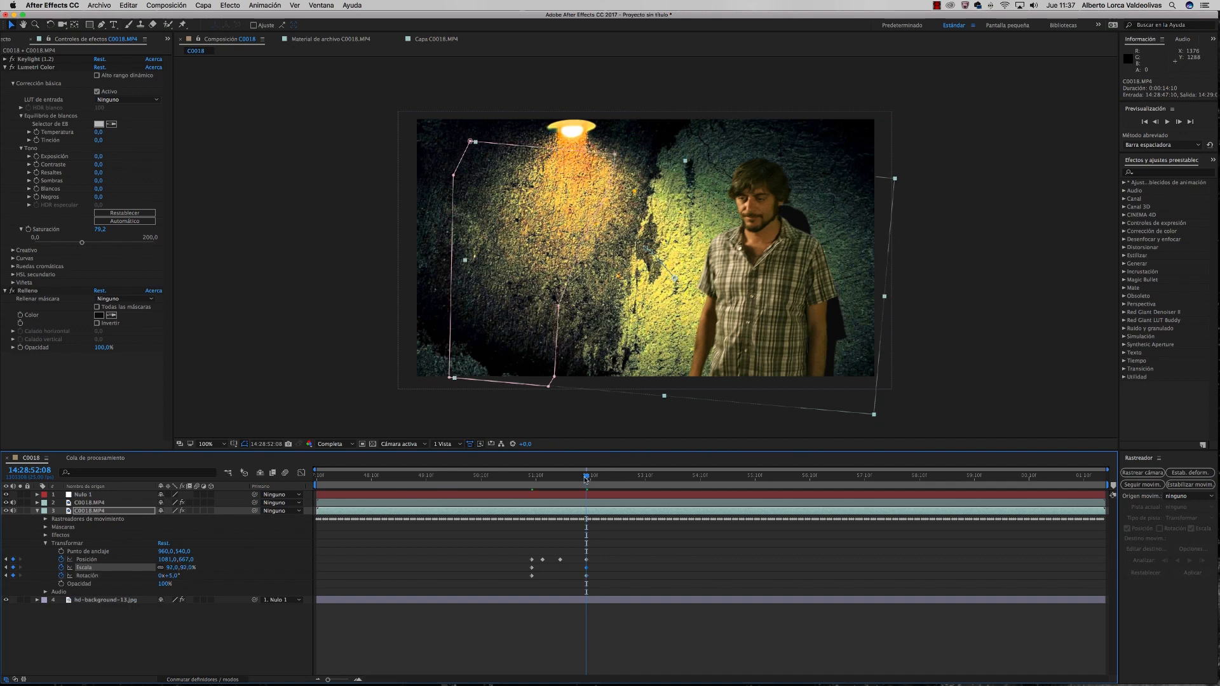
Play back the shadow's movement and add an Escala keyframe of 93,8% to the black-filled copy at 14:28:51:21.
left_click_drag(585, 480, 527, 487)
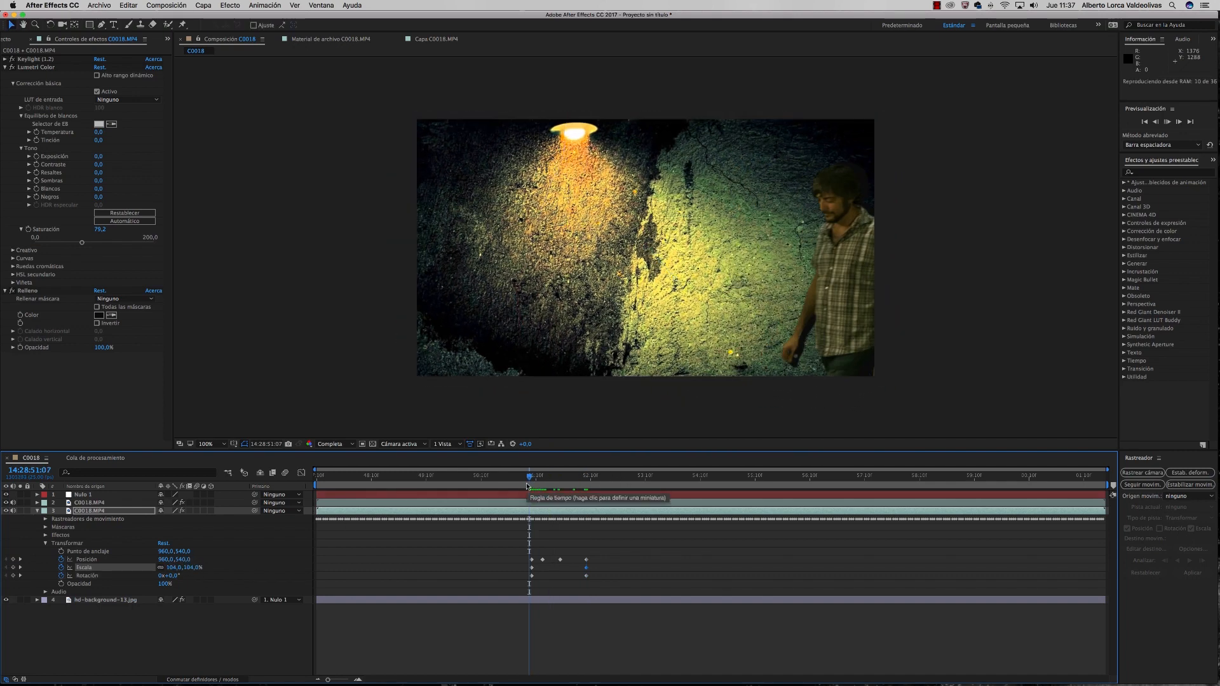
key("space")
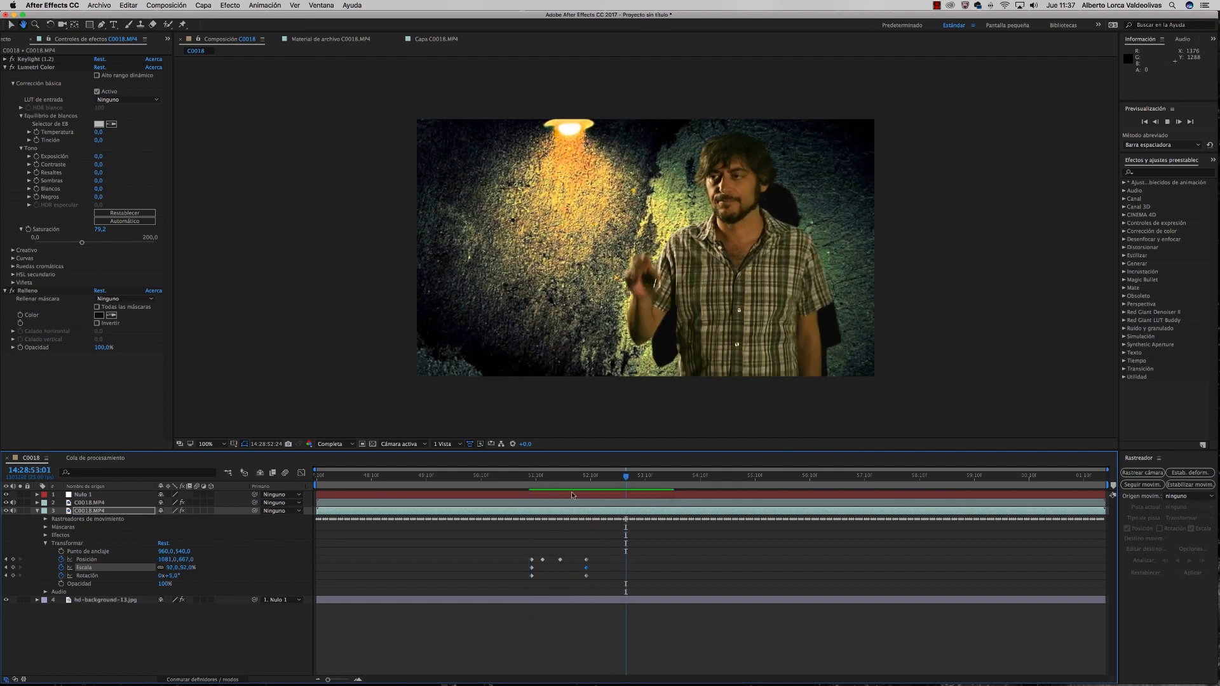
key("space")
left_click_drag(618, 482, 559, 486)
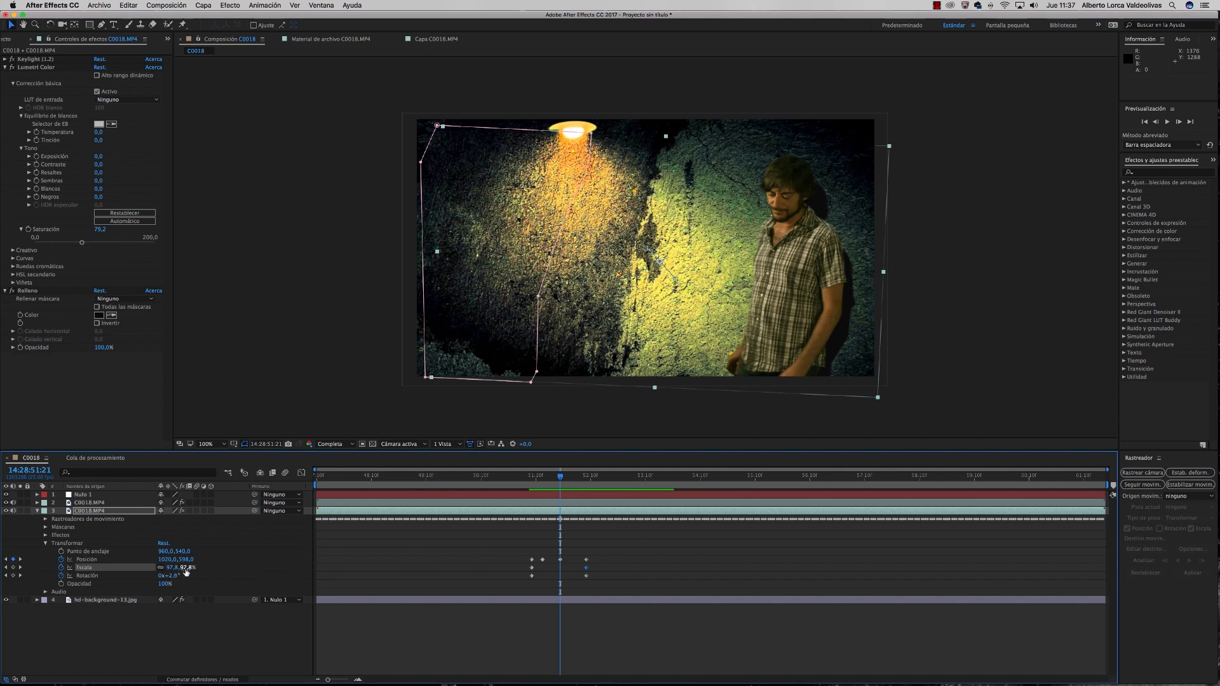
left_click_drag(186, 572, 184, 572)
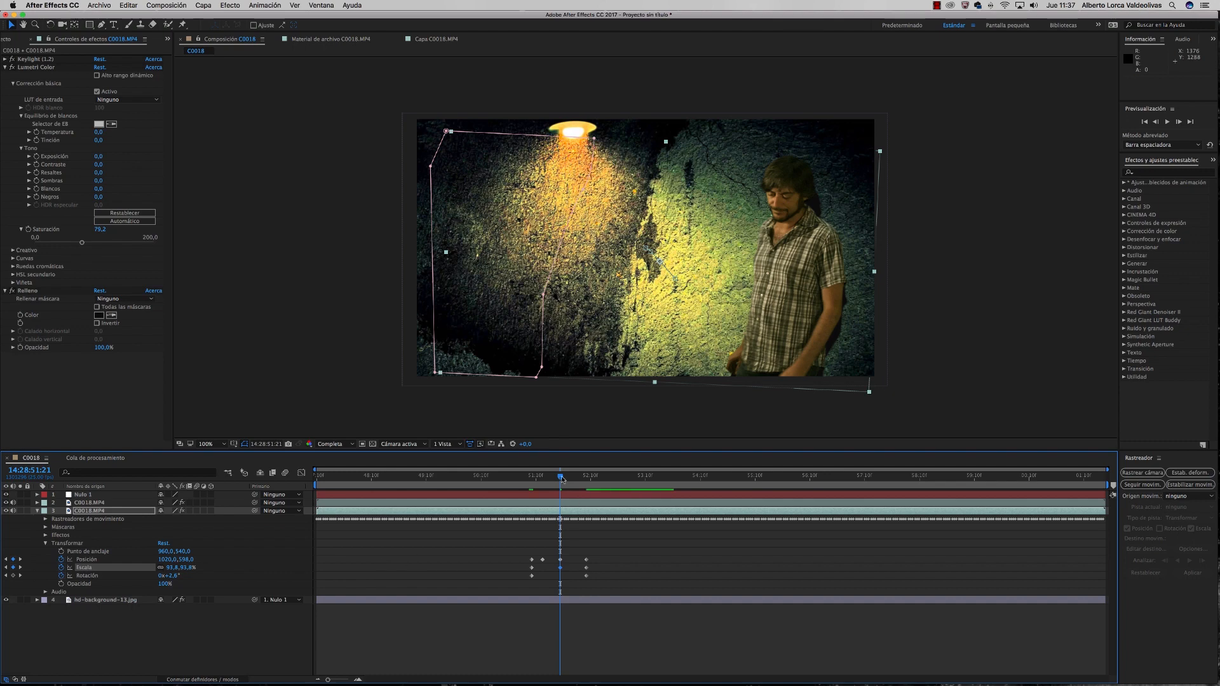
At 14:28:52:18, keyframe the black-filled copy with Posición 1147,0, 741,0, Escala 86,0% and Rotación 0x+8,0°.
left_click_drag(562, 479, 608, 478)
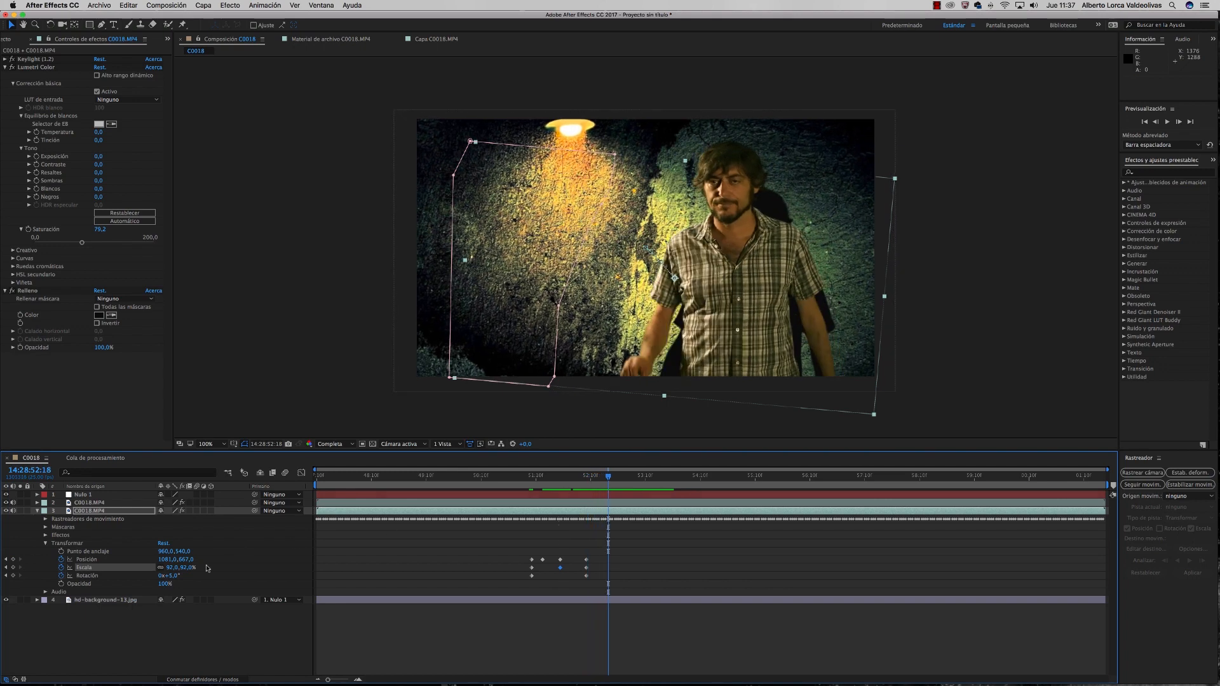
mouse_move(187, 562)
left_mouse_down()
mouse_move(221, 562)
mouse_move(176, 560)
mouse_move(206, 560)
left_mouse_up()
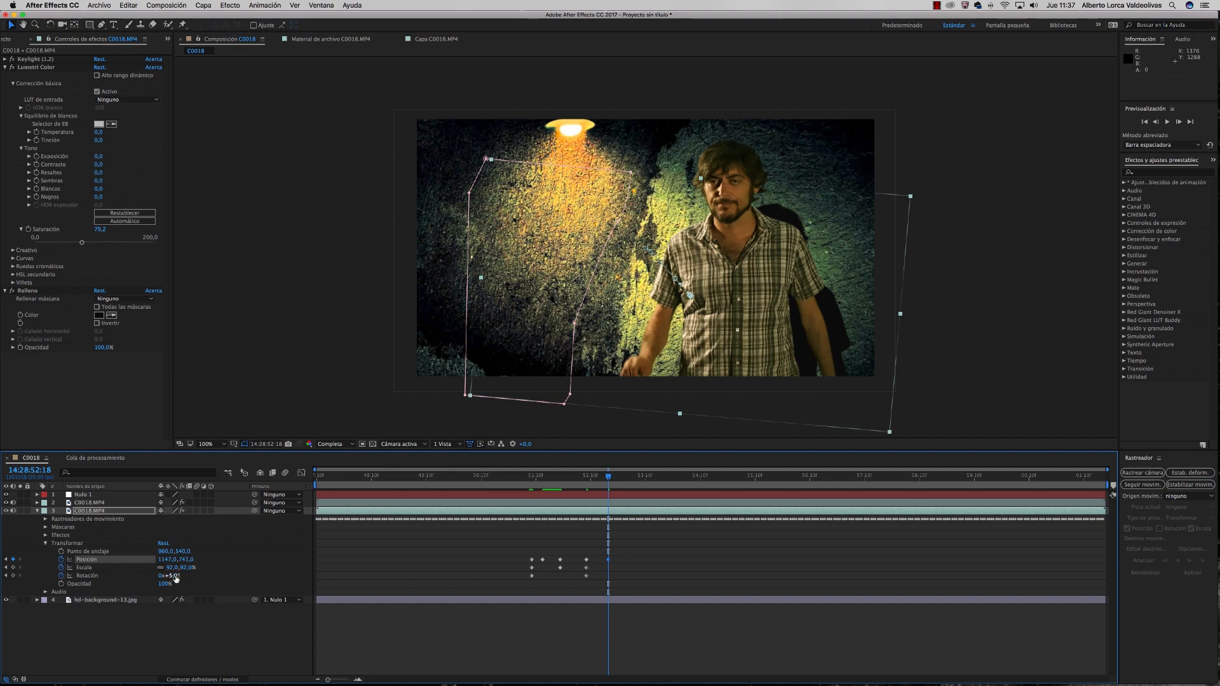
left_click_drag(186, 570, 172, 576)
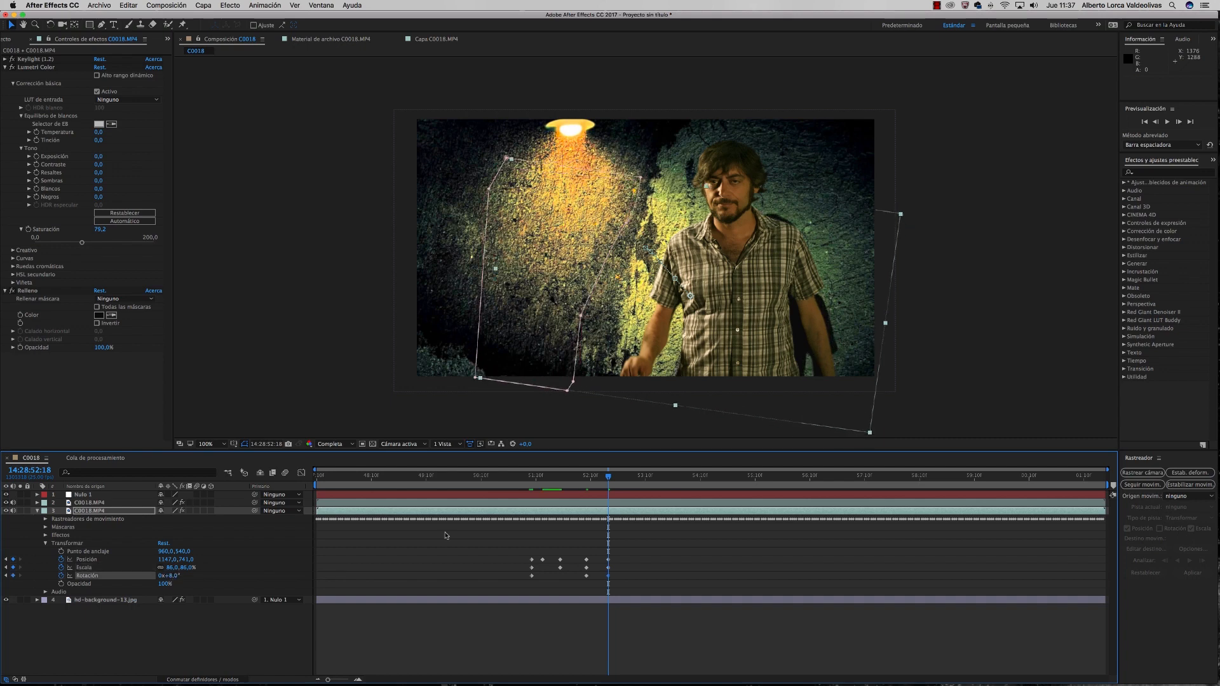
Move the black-filled copy sideways in the composition to Posición 1231,0, 739,0 at 14:28:53:05.
left_click_drag(612, 478, 637, 490)
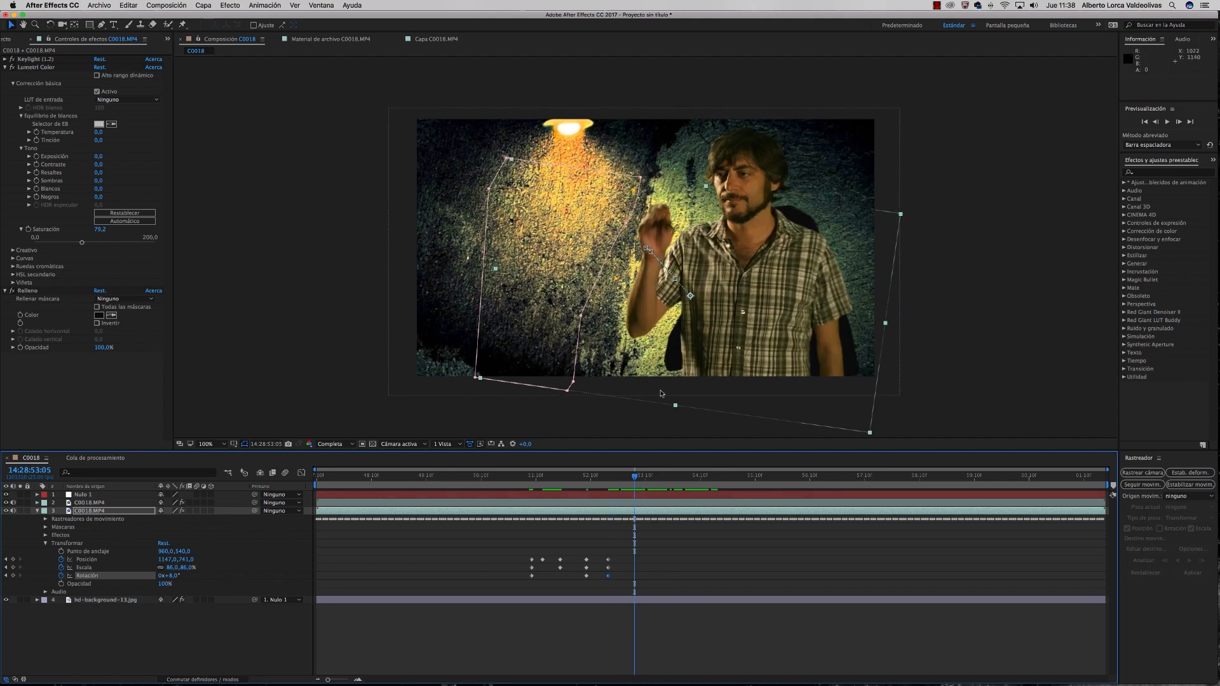
left_click_drag(693, 364, 723, 369)
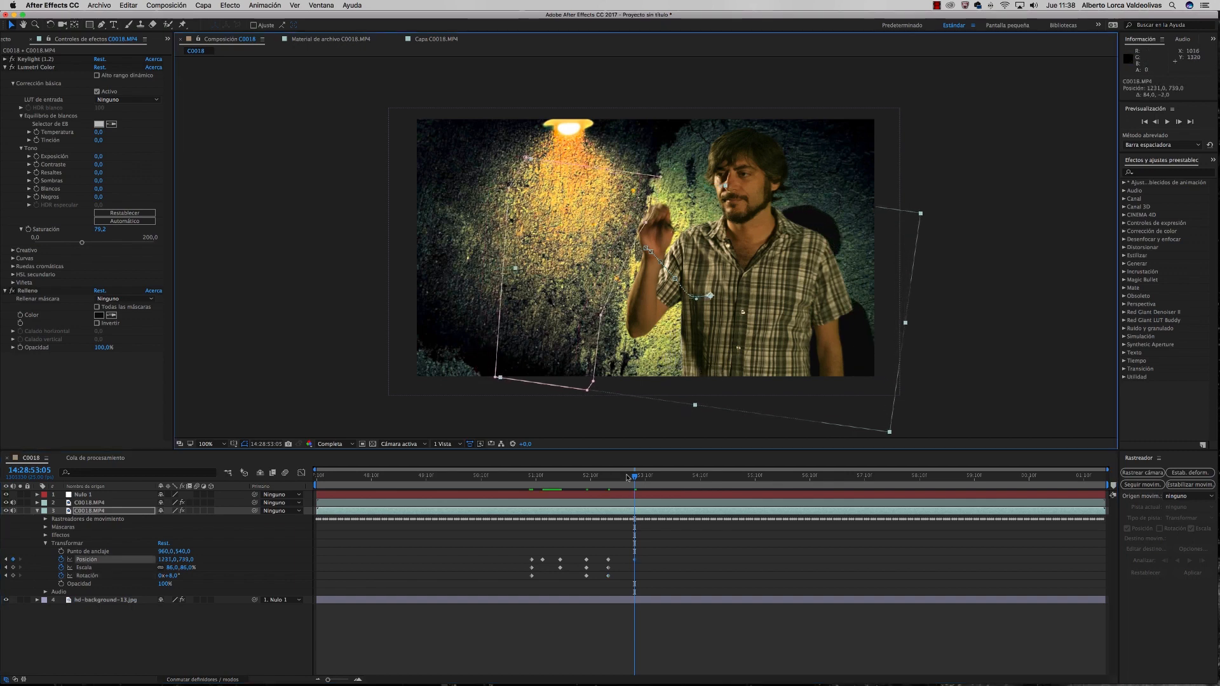
left_click_drag(634, 478, 609, 481)
At 14:28:53:11, keyframe the black-filled copy with Posición 1231,0, 823,0 and Escala 78,0%.
left_click_drag(592, 478, 649, 480)
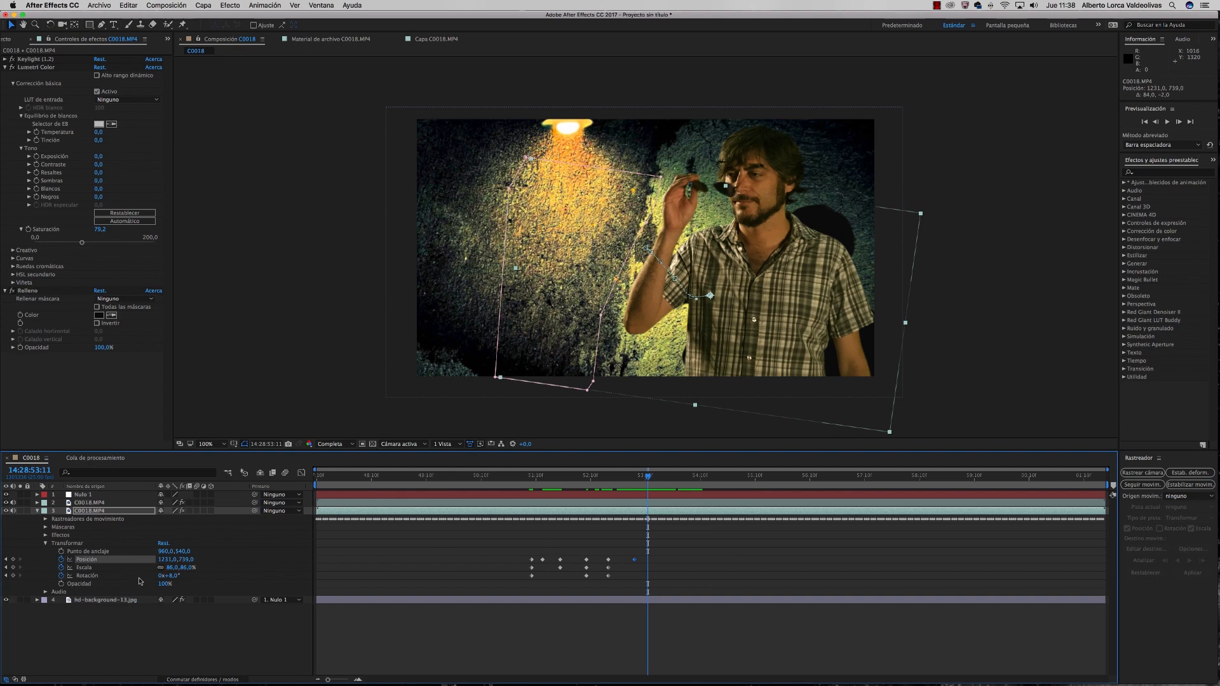
mouse_move(185, 562)
left_mouse_down()
mouse_move(199, 581)
mouse_move(178, 567)
left_mouse_up()
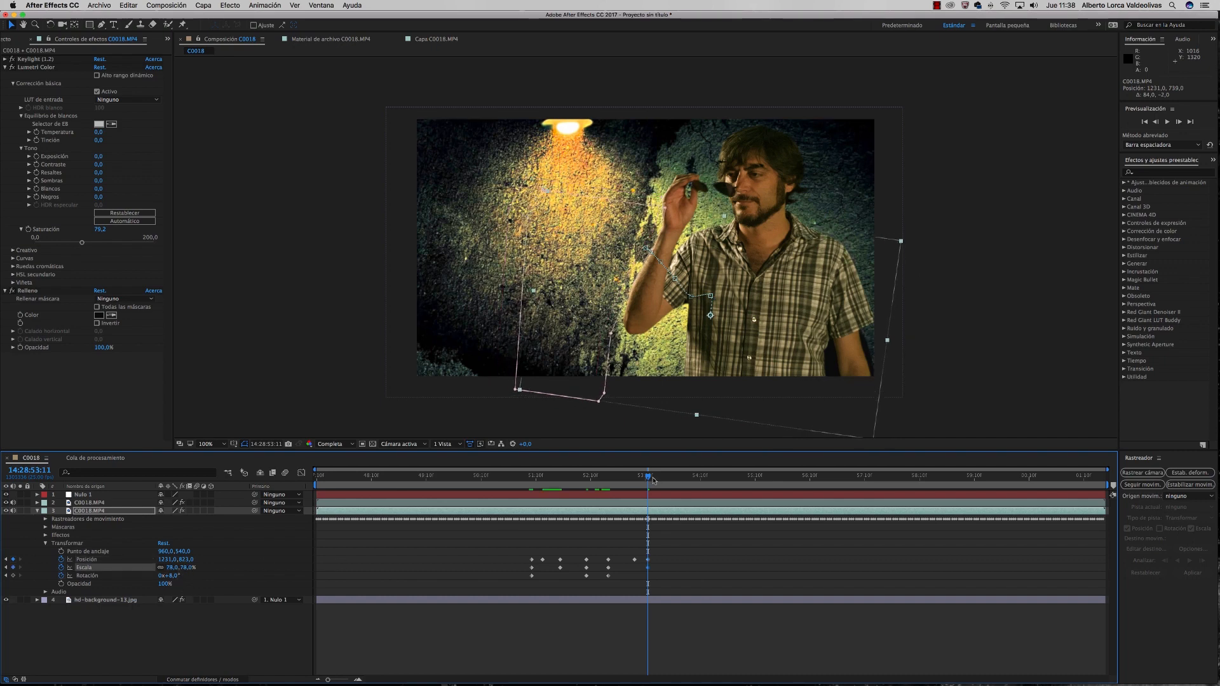
Play back the shadow animation from about 14:28:51:07 to check how the shadow follows the man.
left_click_drag(648, 477, 528, 478)
key("space")
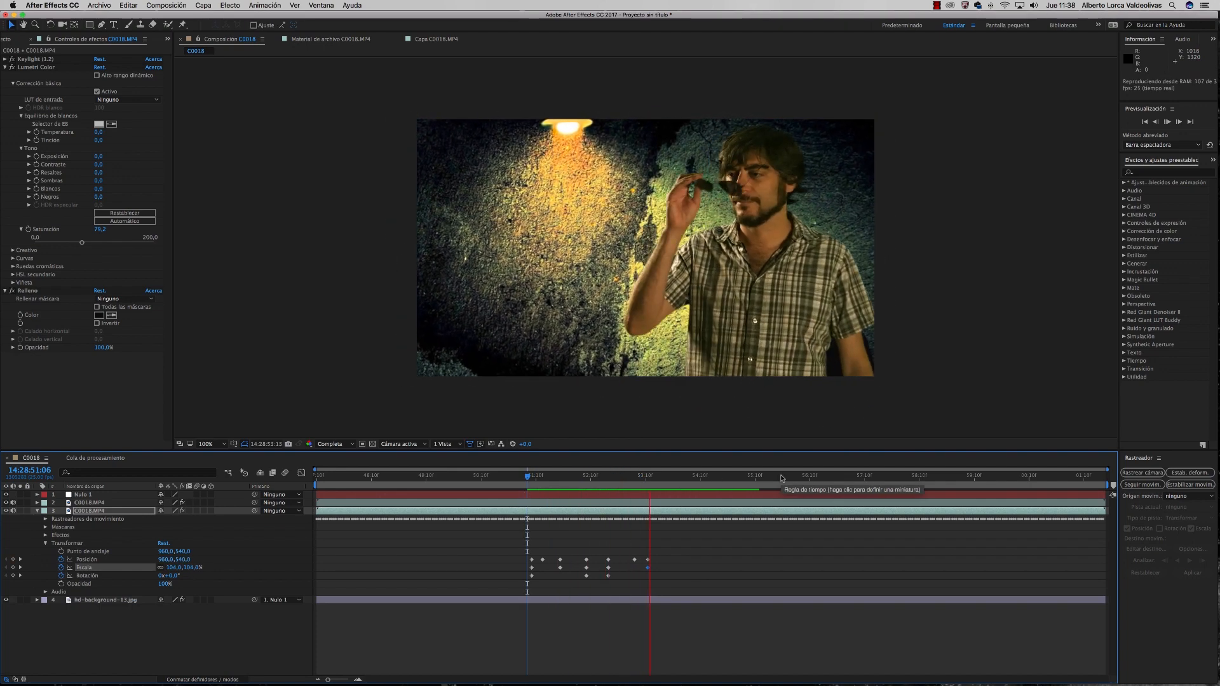
left_click(689, 478)
left_click_drag(690, 480, 631, 491)
key("space")
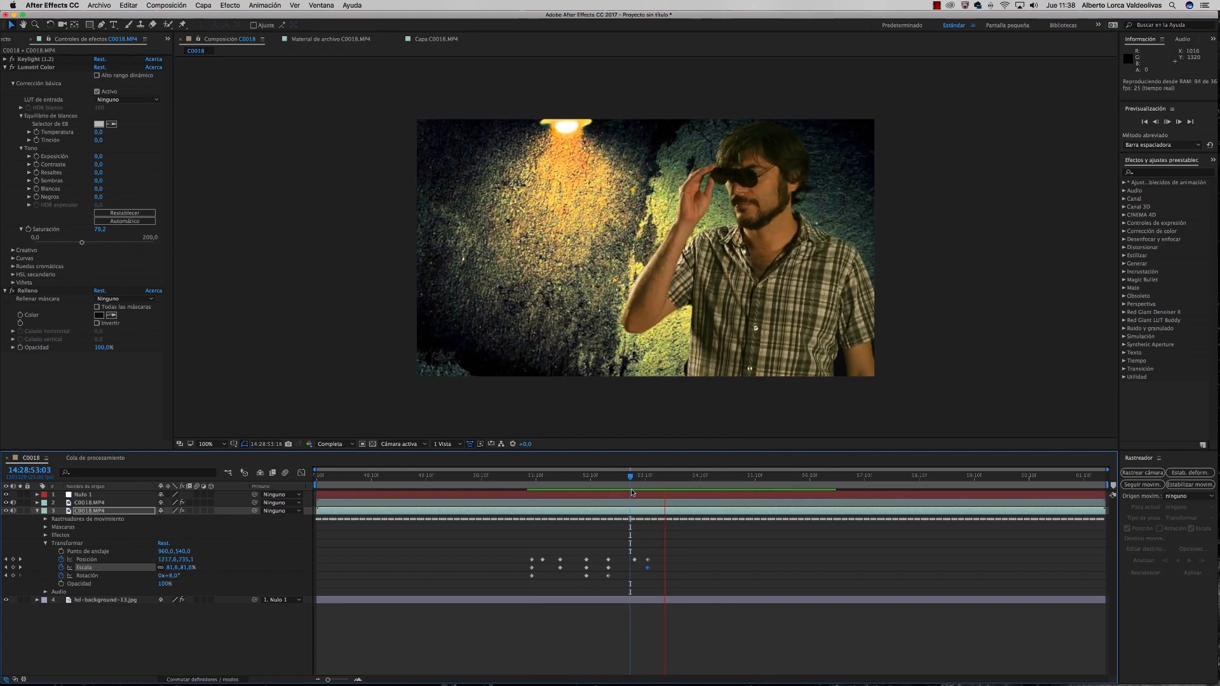
key("space")
left_click_drag(668, 483, 529, 483)
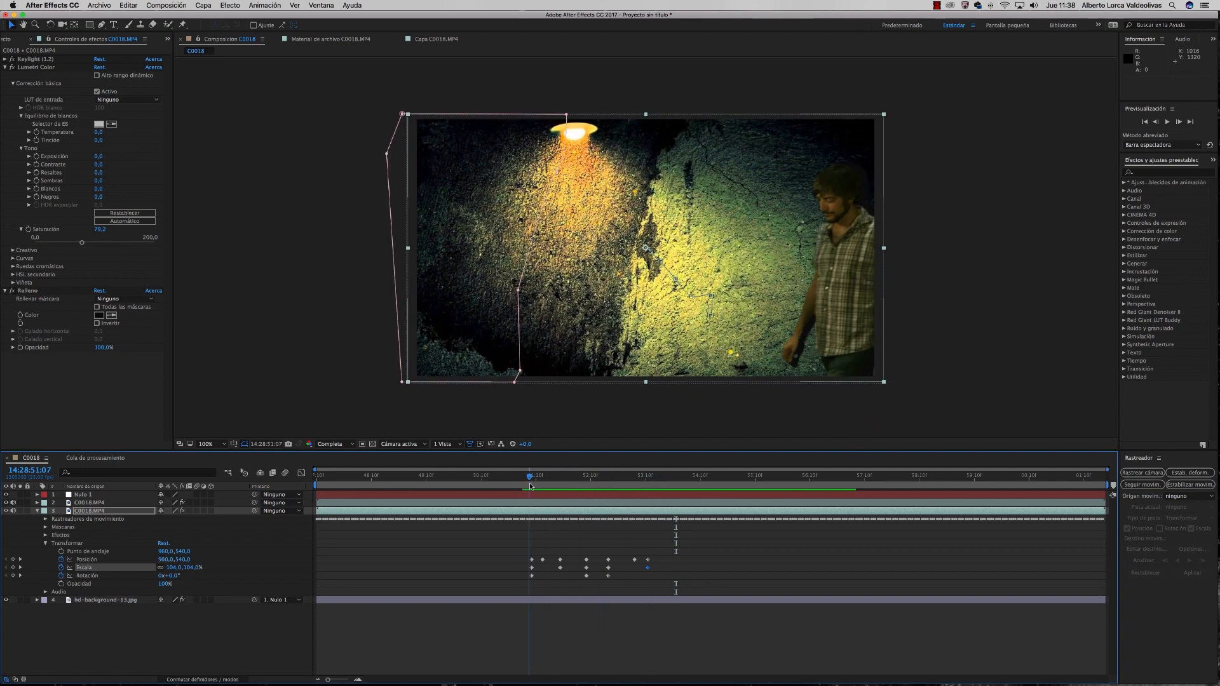
key("space")
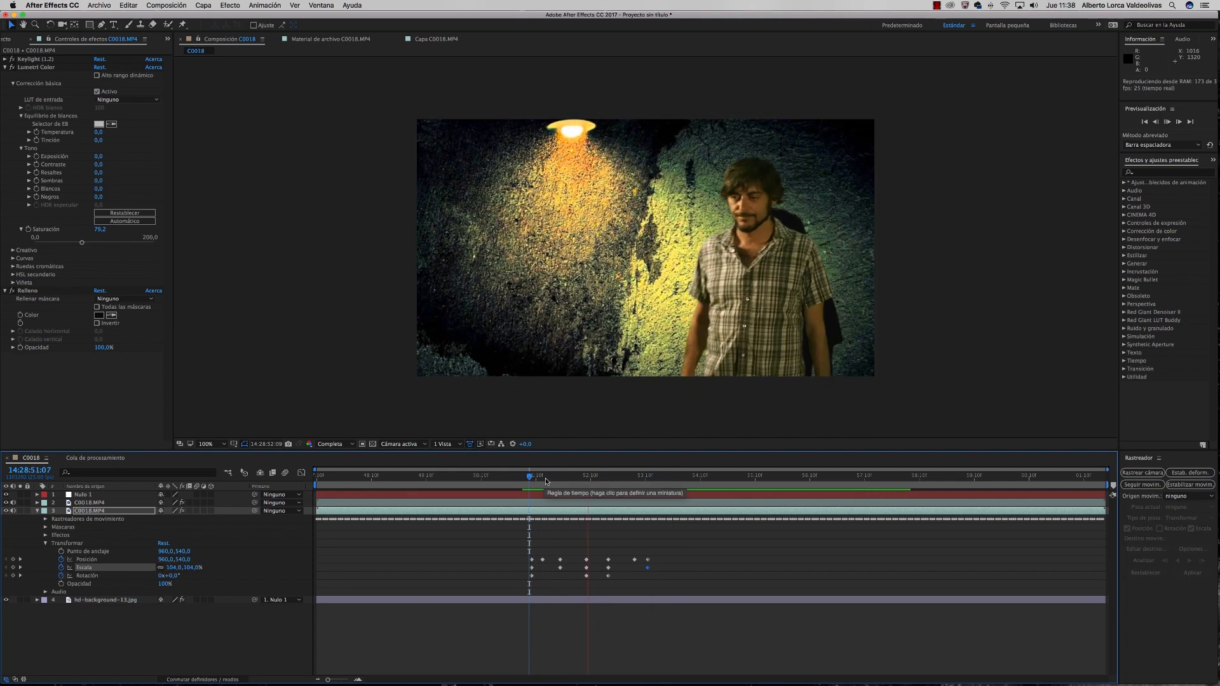
key("space")
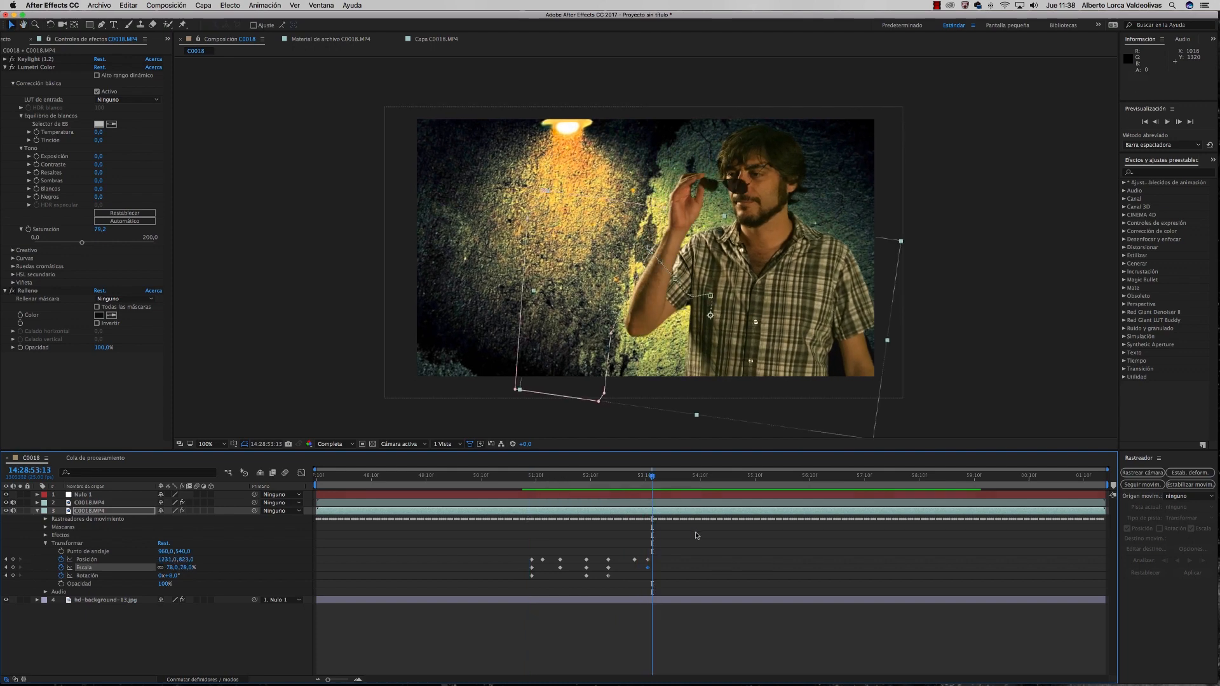
Delete the black-filled copy's Posición keyframe at 14:28:53:05 and replay the animation from 14:28:52:16.
left_click(635, 559)
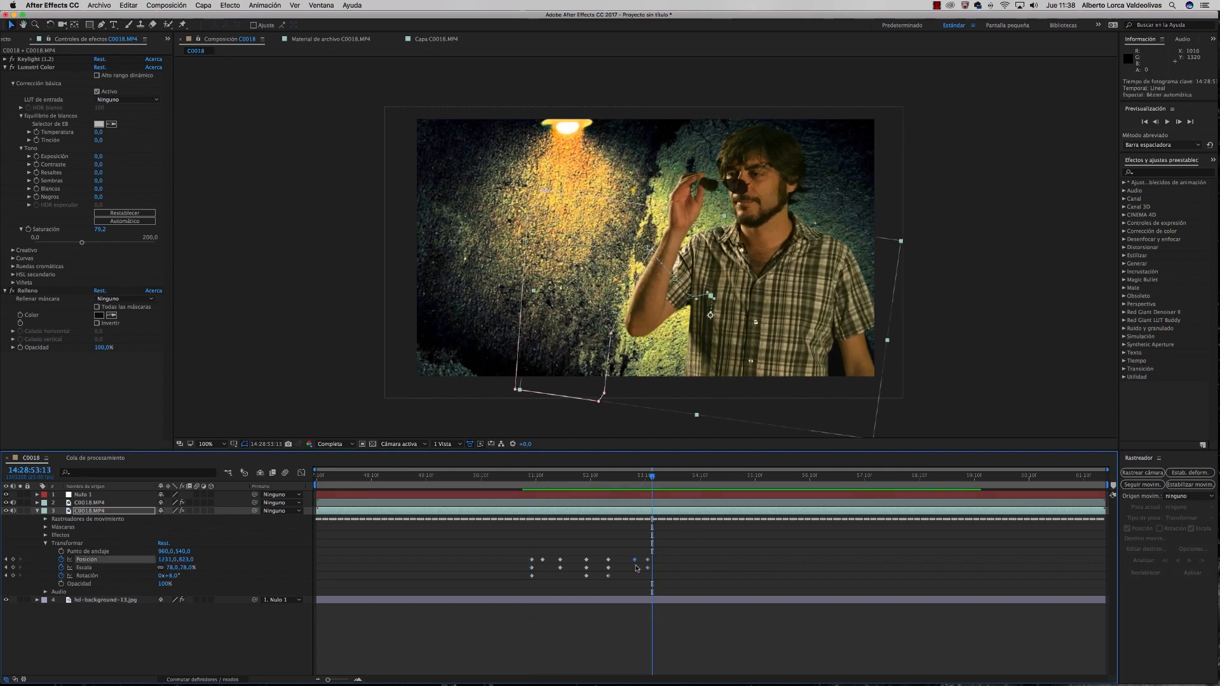
left_click(637, 569)
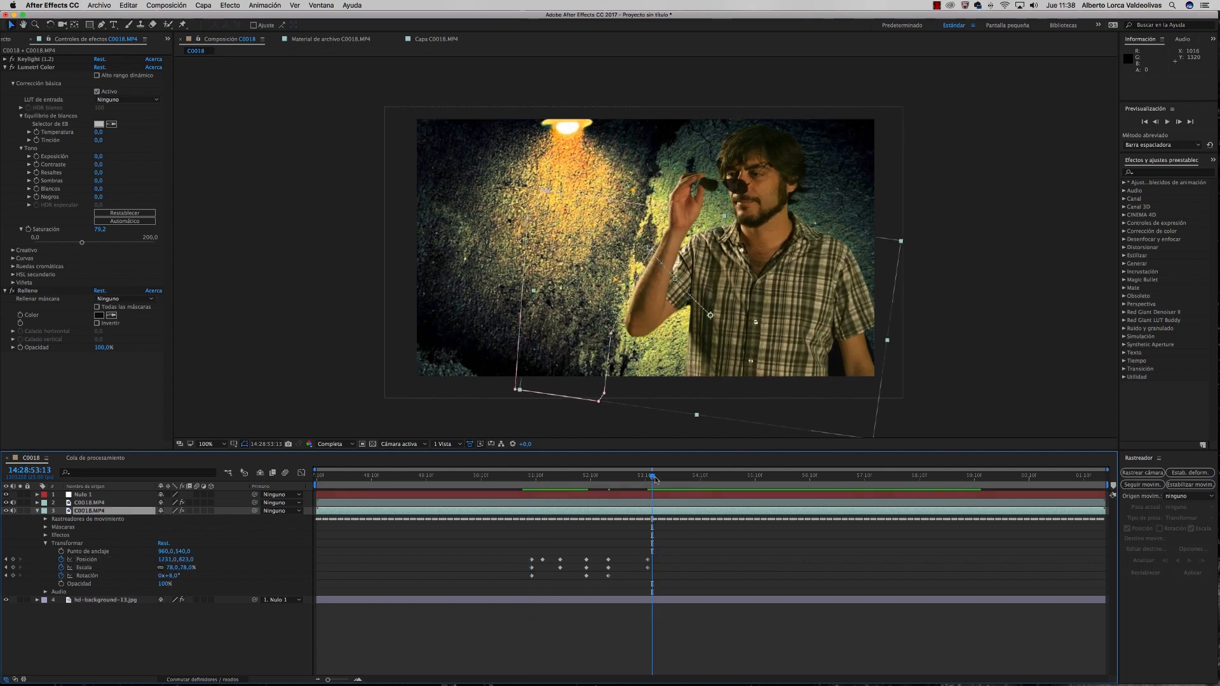
left_click_drag(652, 476, 603, 478)
key("space")
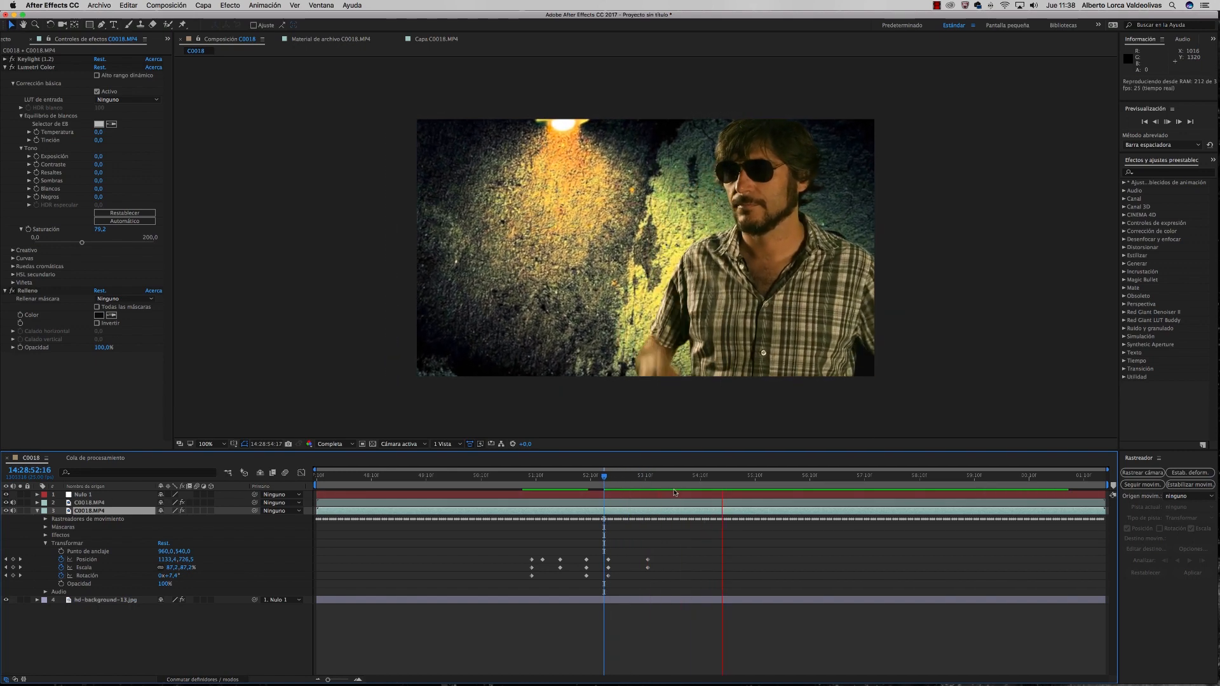
Reduce the black-filled copy's Escala keyframe at 14:28:53:11 to 63,0%.
left_click(782, 476)
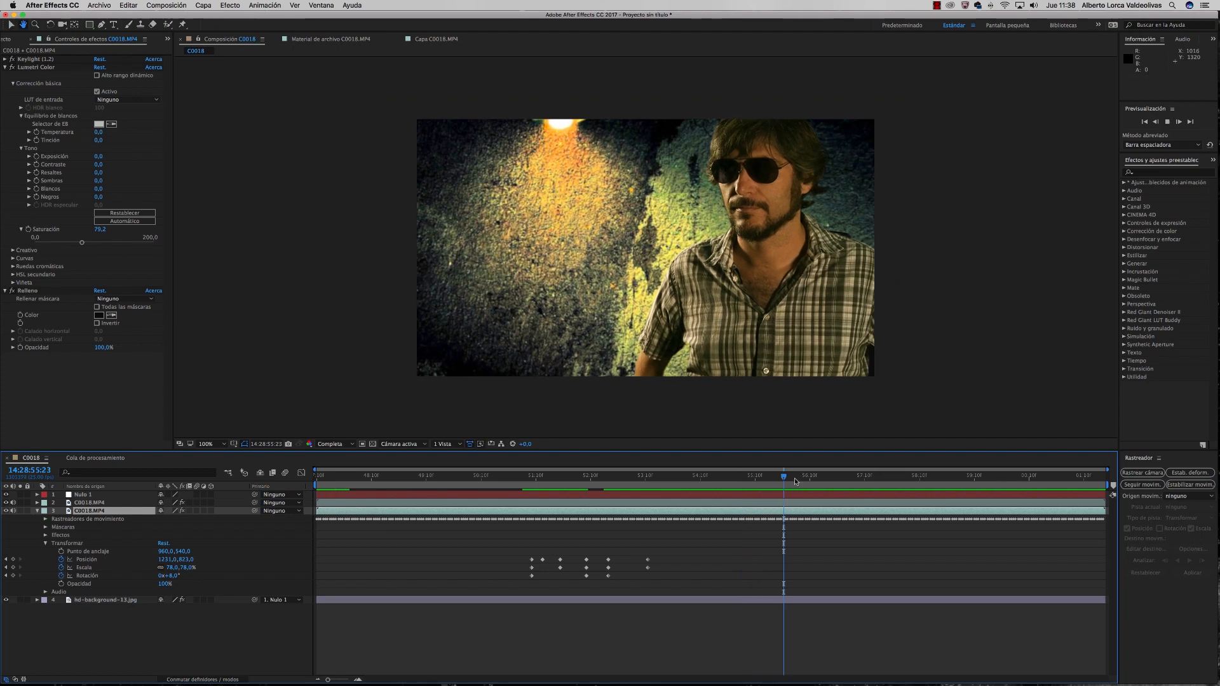
left_click_drag(781, 478, 648, 494)
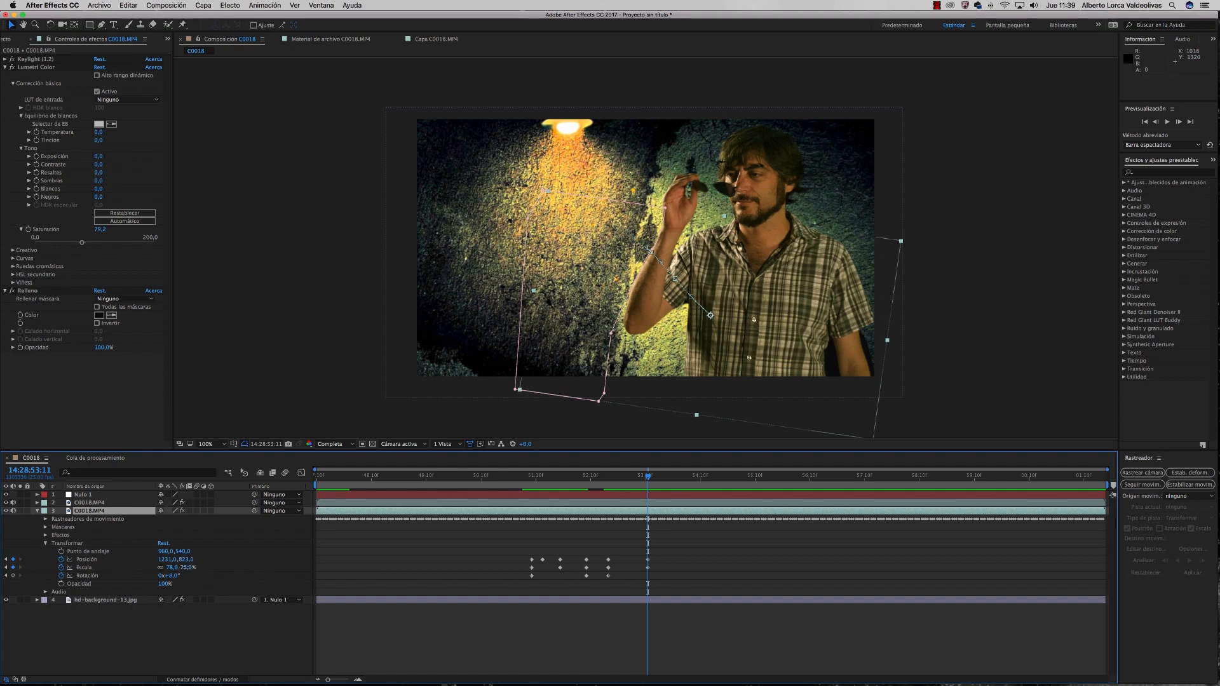
left_click_drag(186, 567, 182, 568)
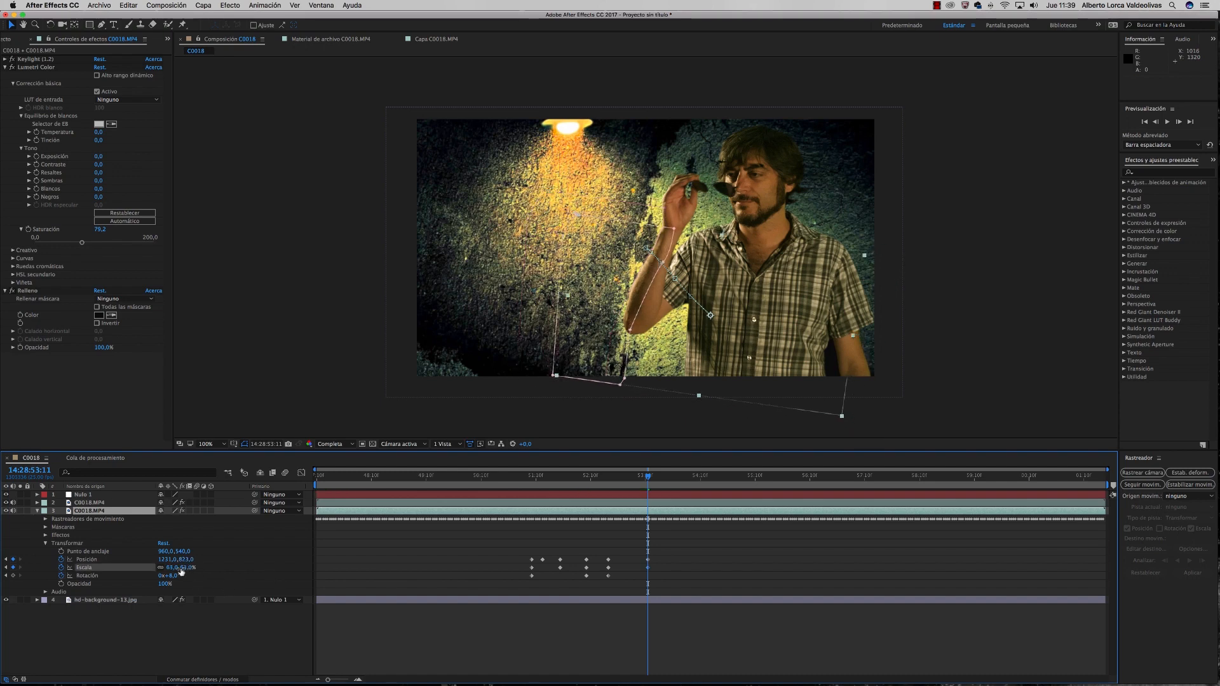
Replay the shadow animation between about 14:28:51:06 and 14:28:53:11 to check the reduced shadow.
key("space")
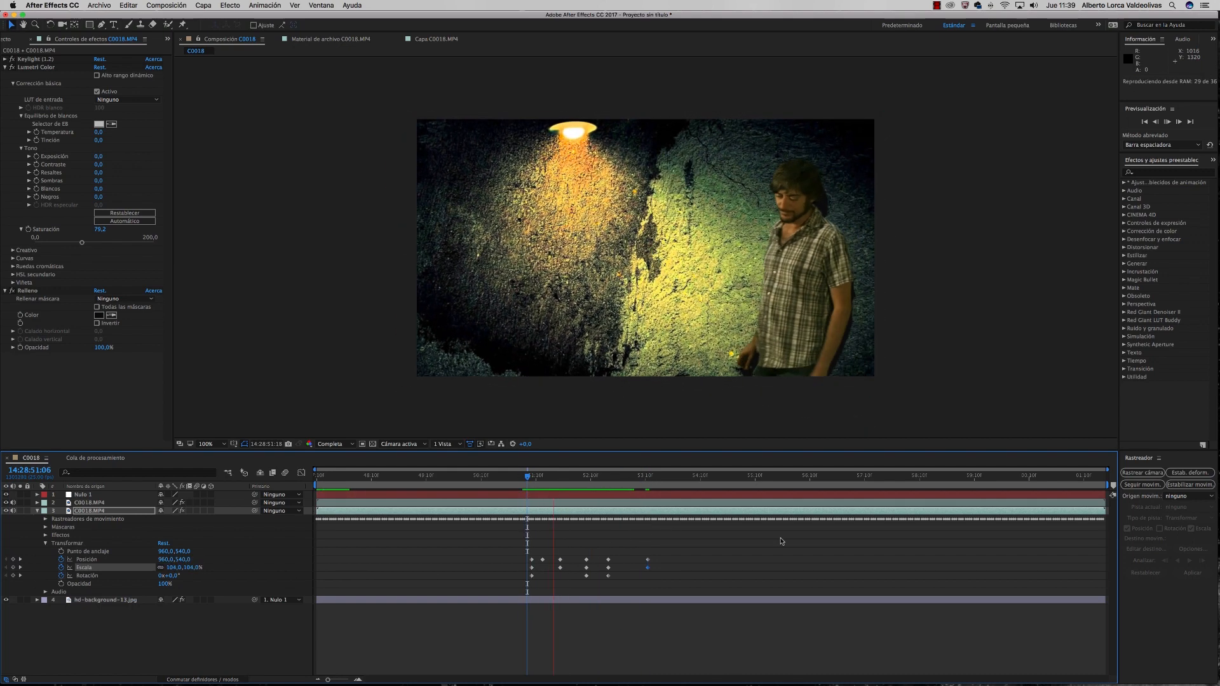
key("space")
key("space")
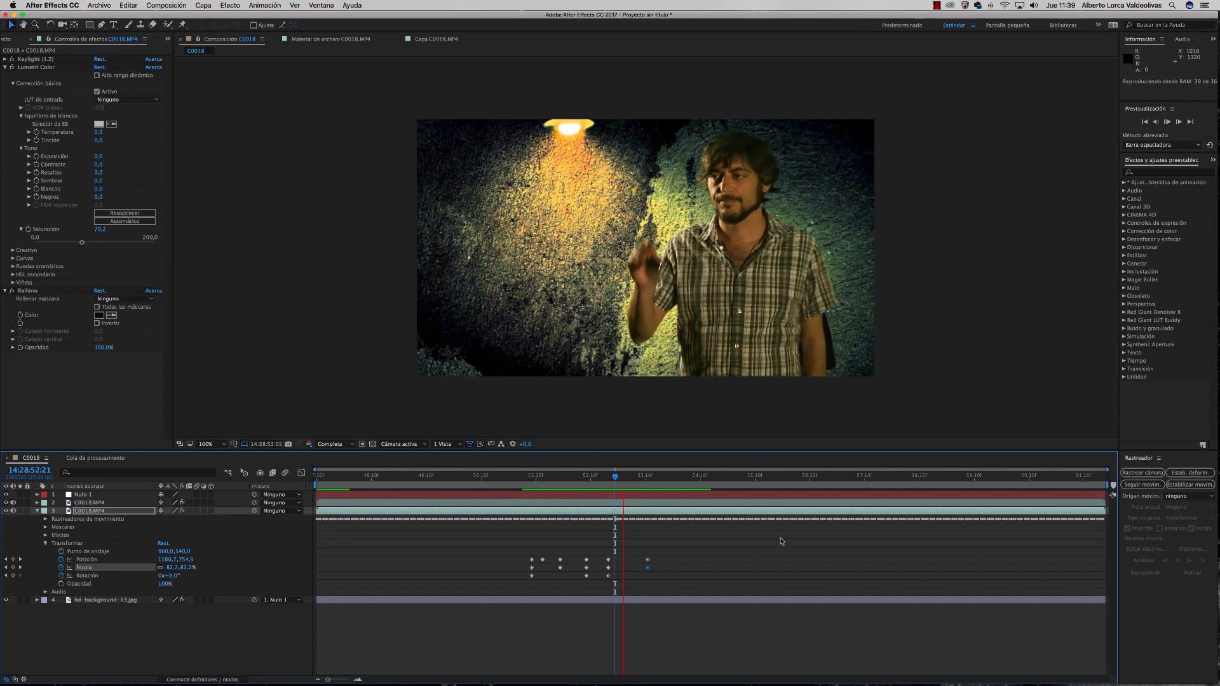
key("space")
left_click_drag(659, 481, 538, 489)
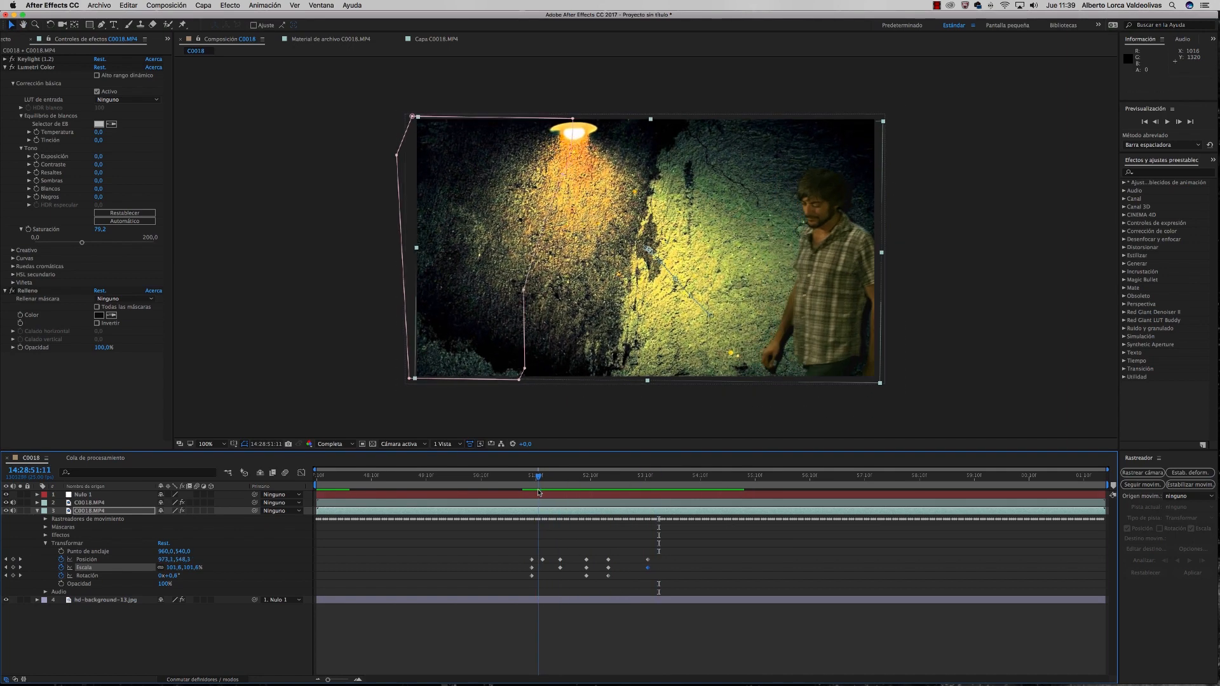
key("space")
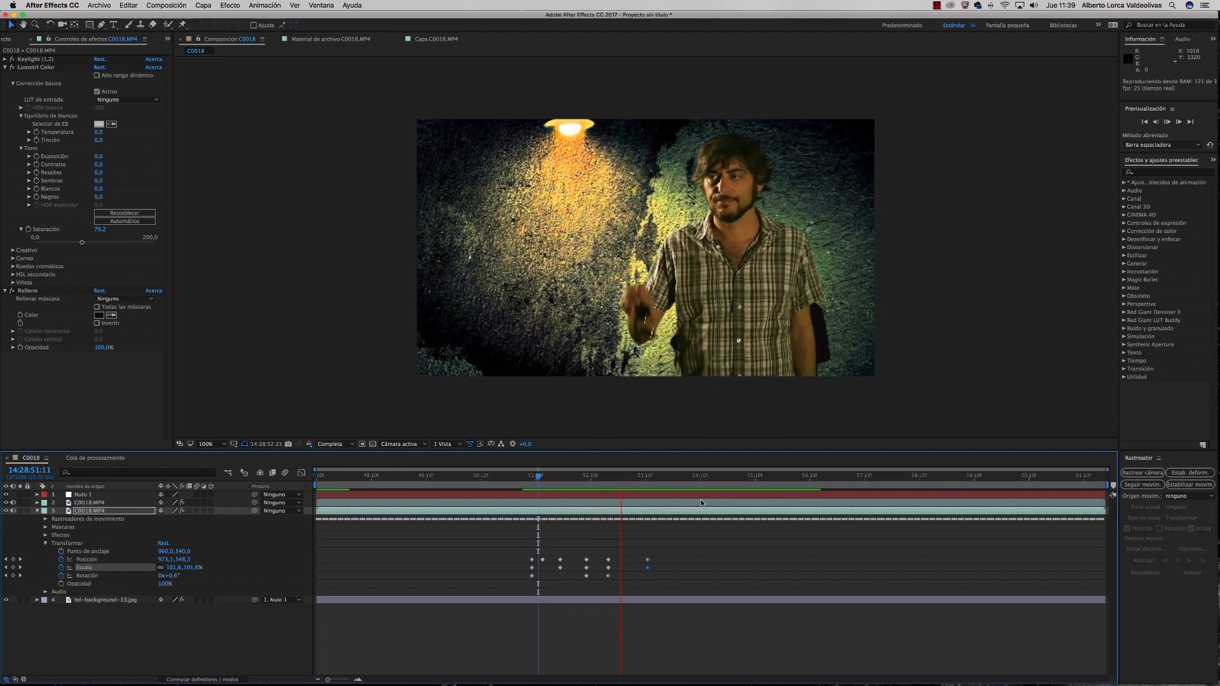
key("space")
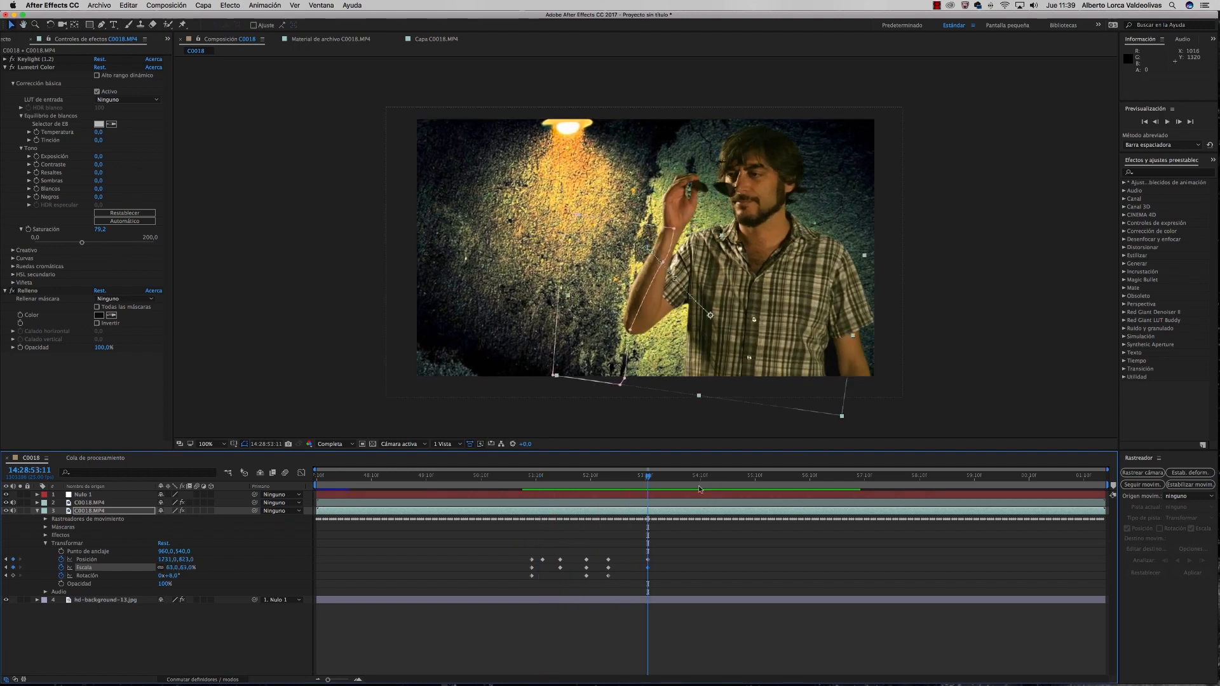
Reduce the opacity of the black-filled C0018.MP4 copy to 65% while viewing frame 14:28:52:13.
left_click_drag(648, 478, 597, 482)
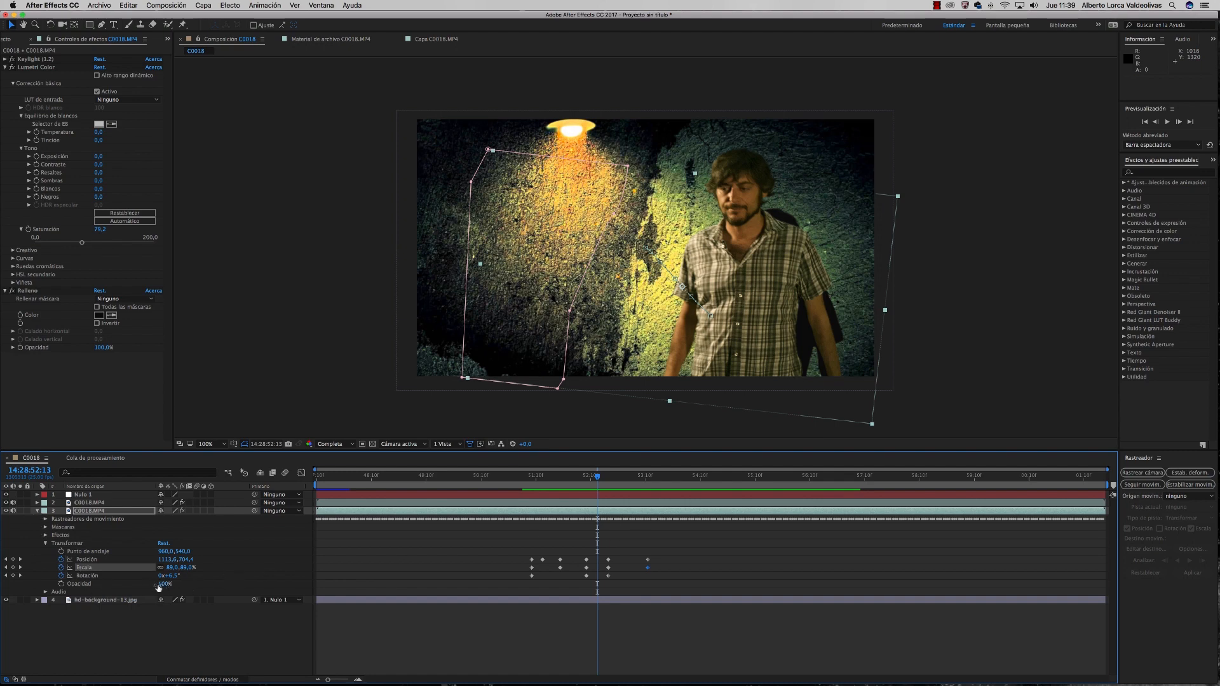
left_click_drag(163, 586, 154, 587)
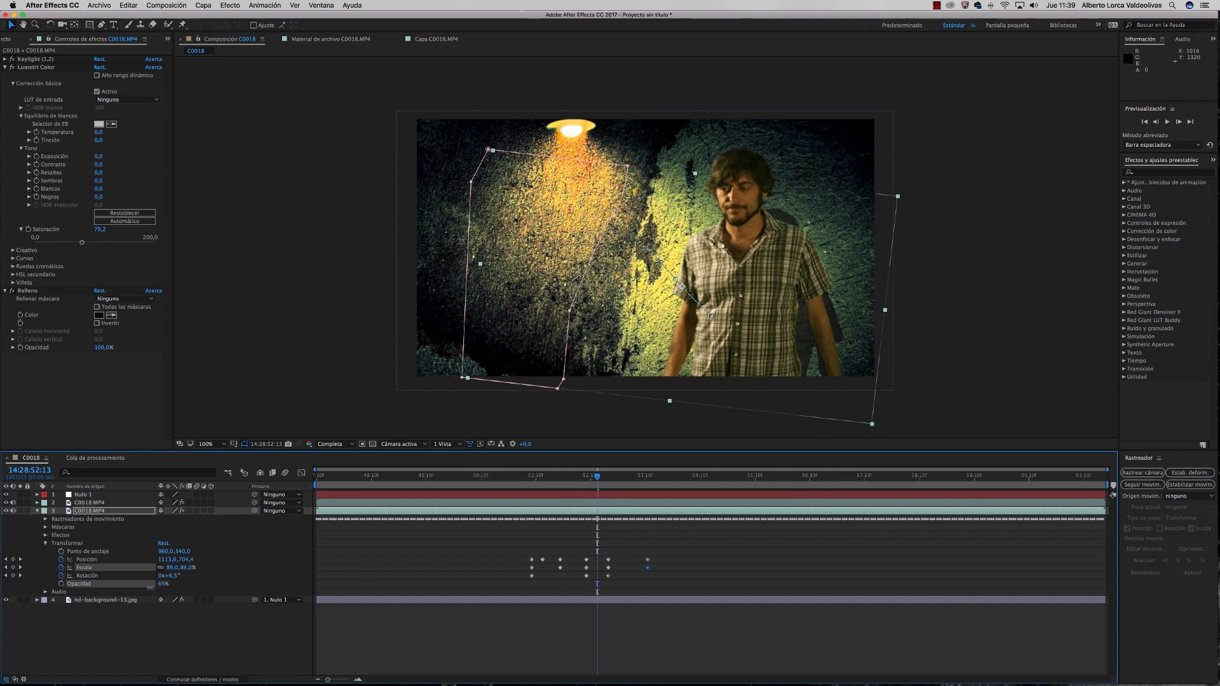
left_click(152, 586)
Apply a Desenfoque gaussiano effect to the black-filled C0018.MP4 copy and set its Desenfoque to 57,7.
left_click(108, 511)
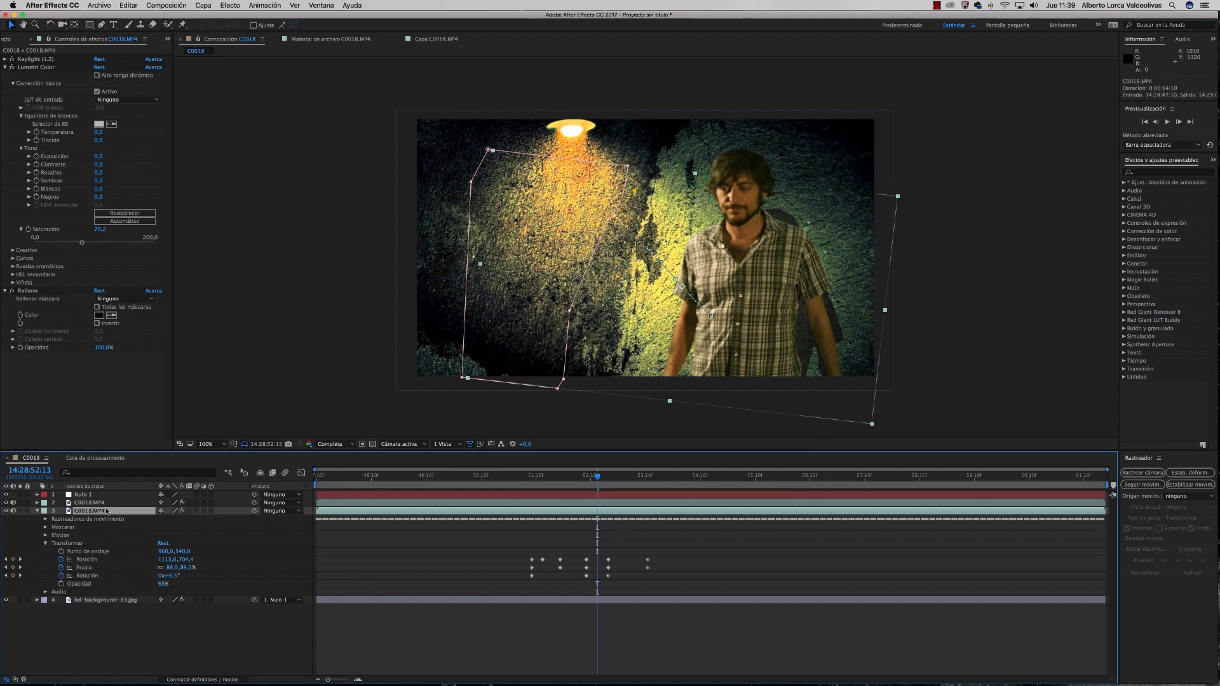
left_click(232, 5)
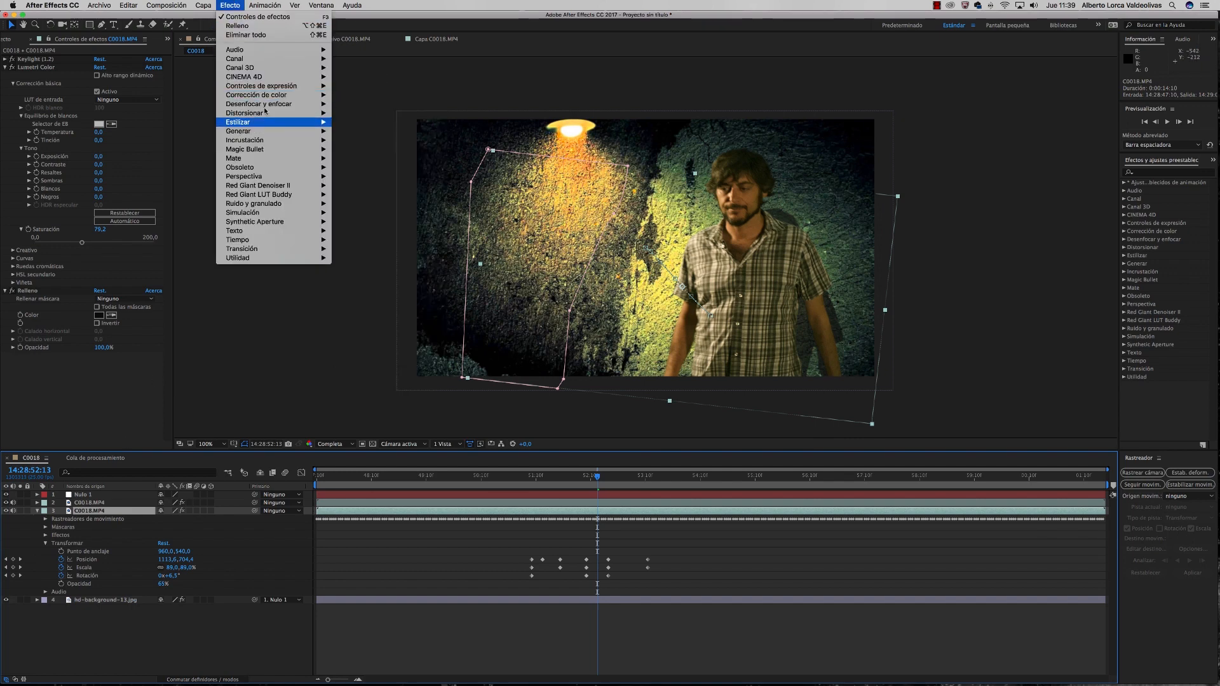
mouse_move(264, 103)
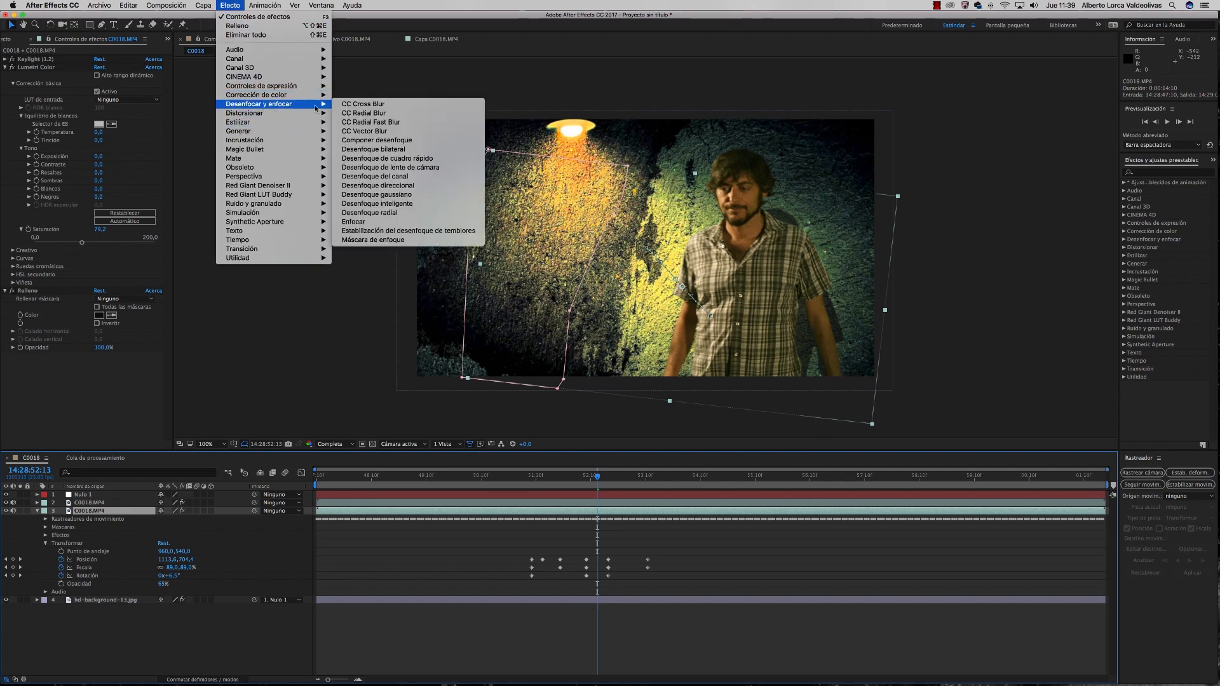
left_click(421, 197)
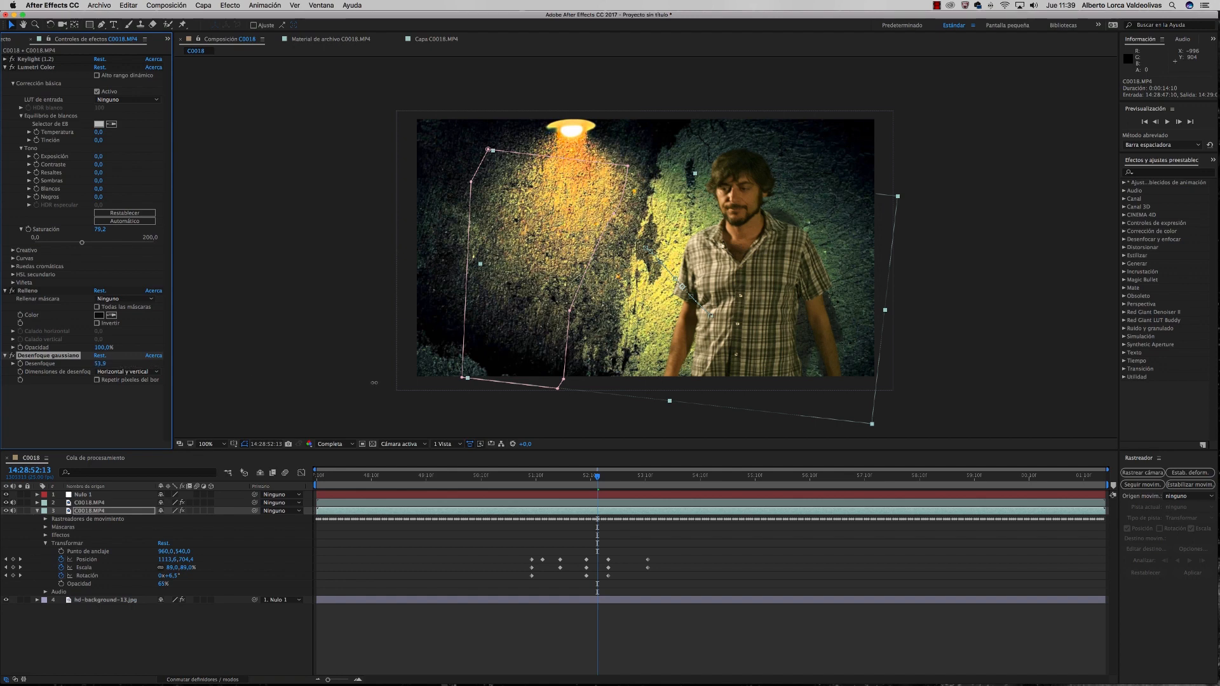
left_click_drag(374, 383, 389, 382)
Play back the blurred shadow animation from 14:28:51:04 and again from 14:28:51:15.
left_click_drag(598, 476, 522, 476)
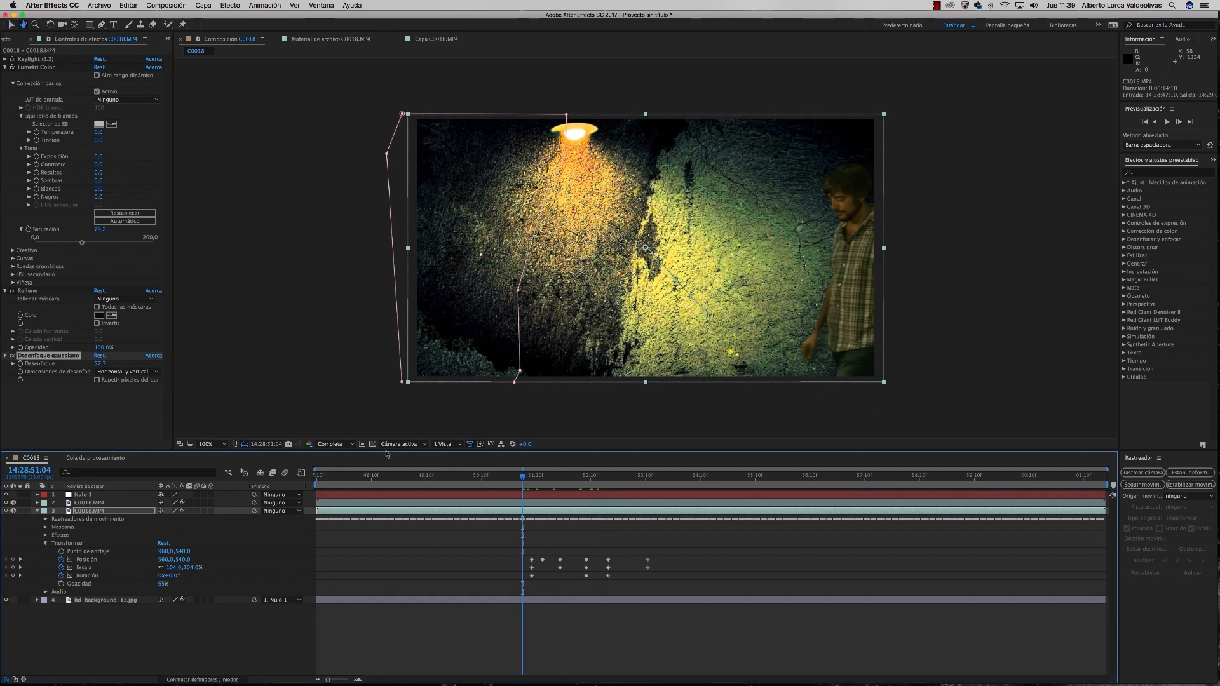
key("space")
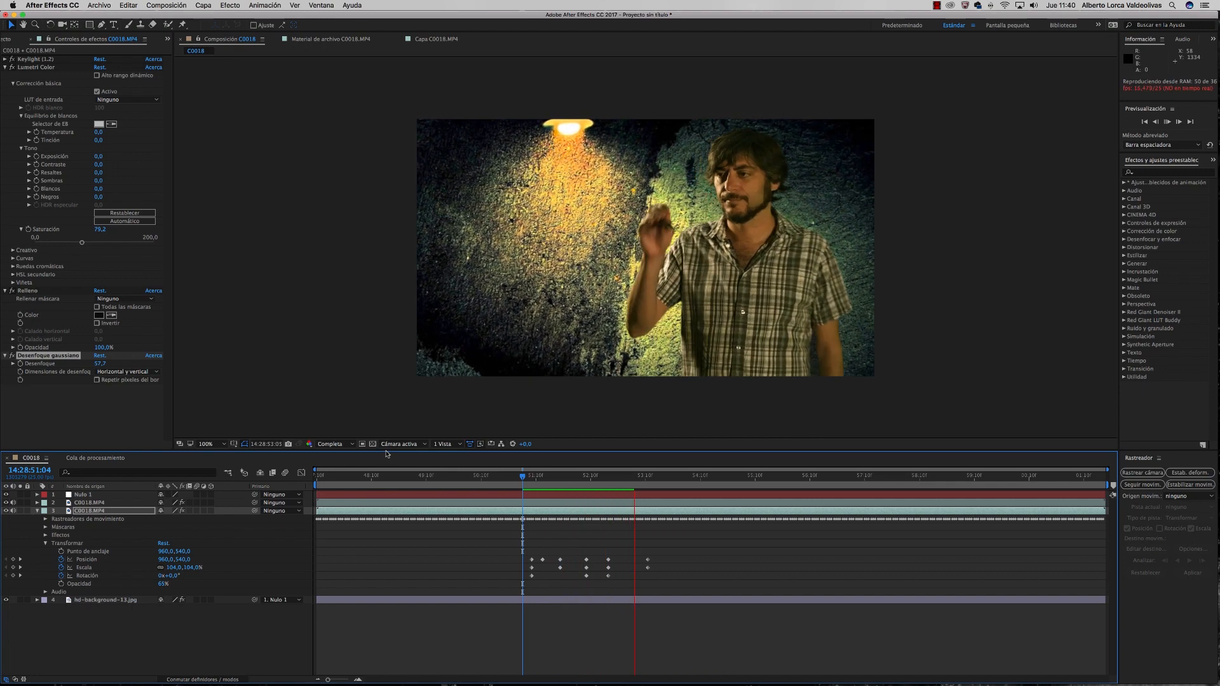
key("space")
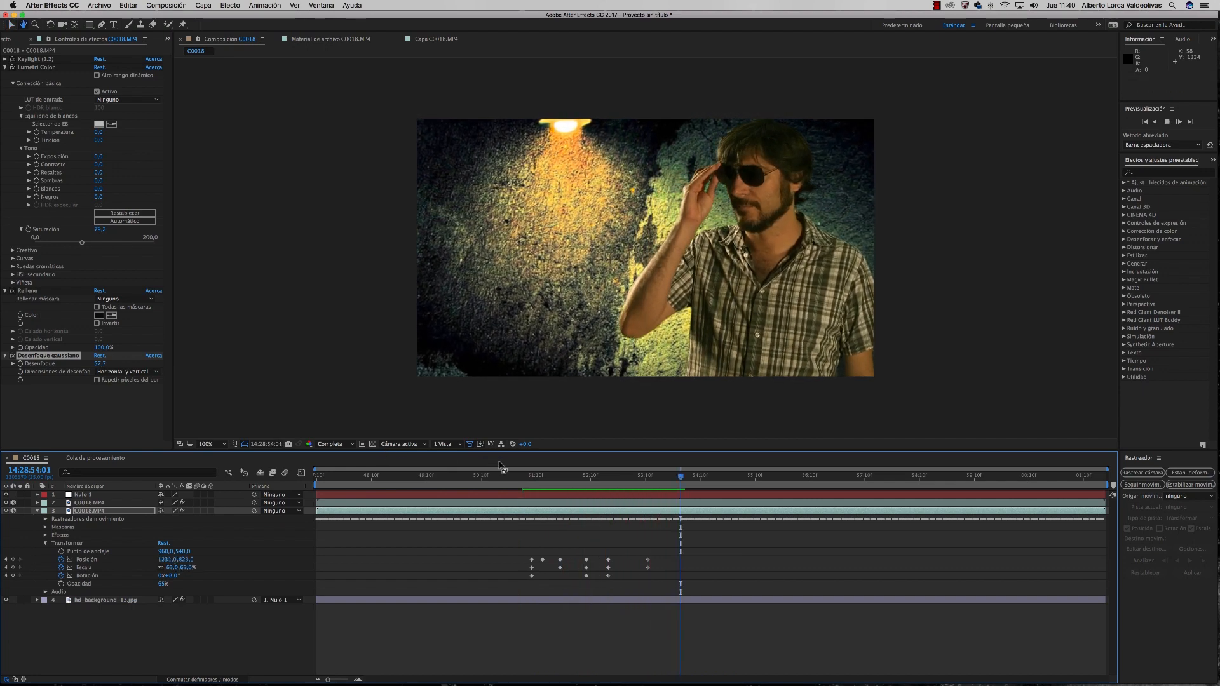
left_click_drag(675, 480, 547, 475)
key("space")
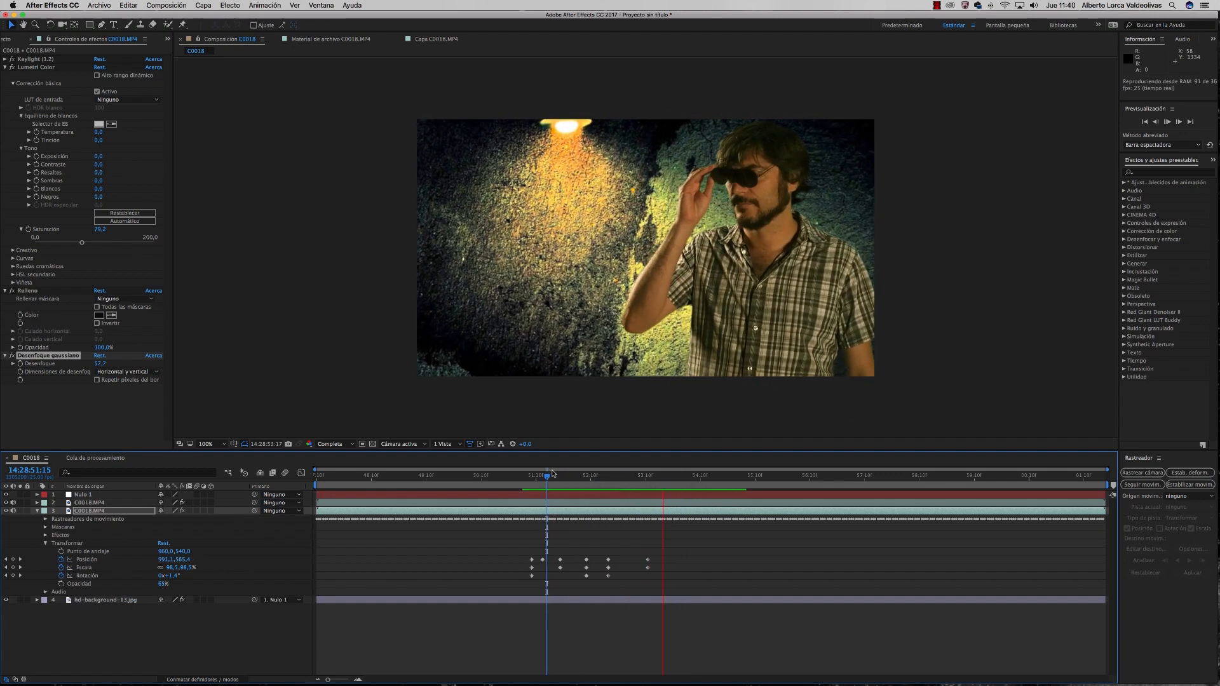
key("space")
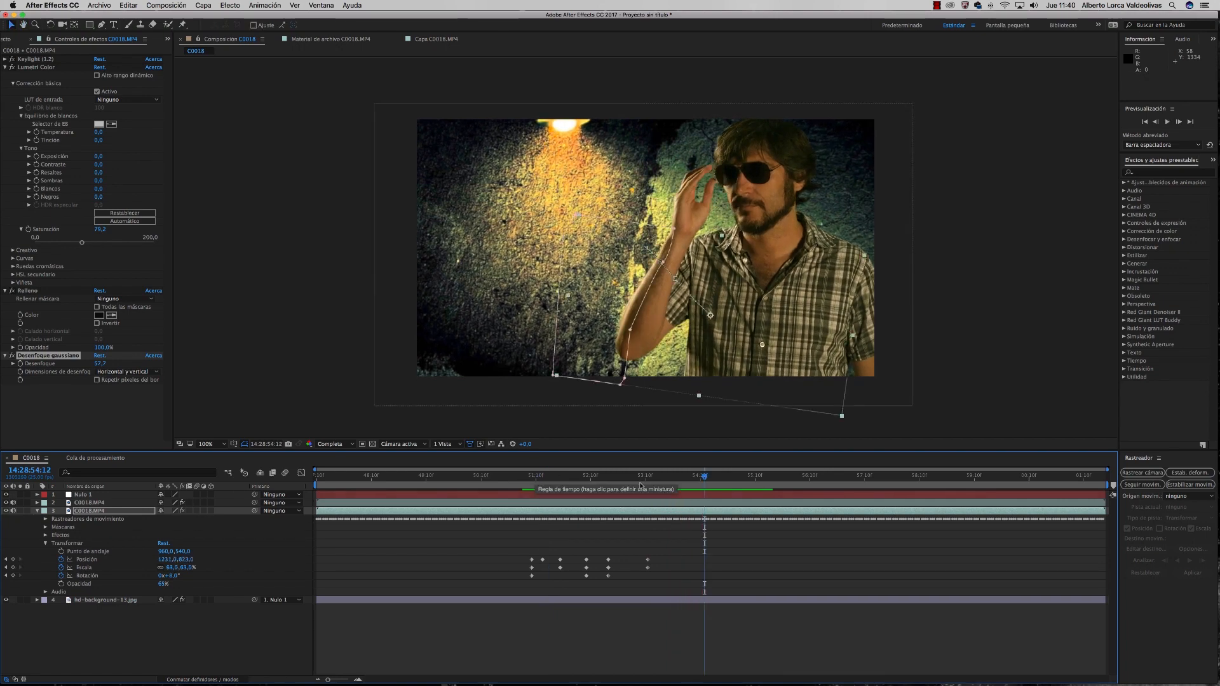
Collapse the black-filled copy's properties and replay the composition from 14:28:51:03.
left_click(36, 511)
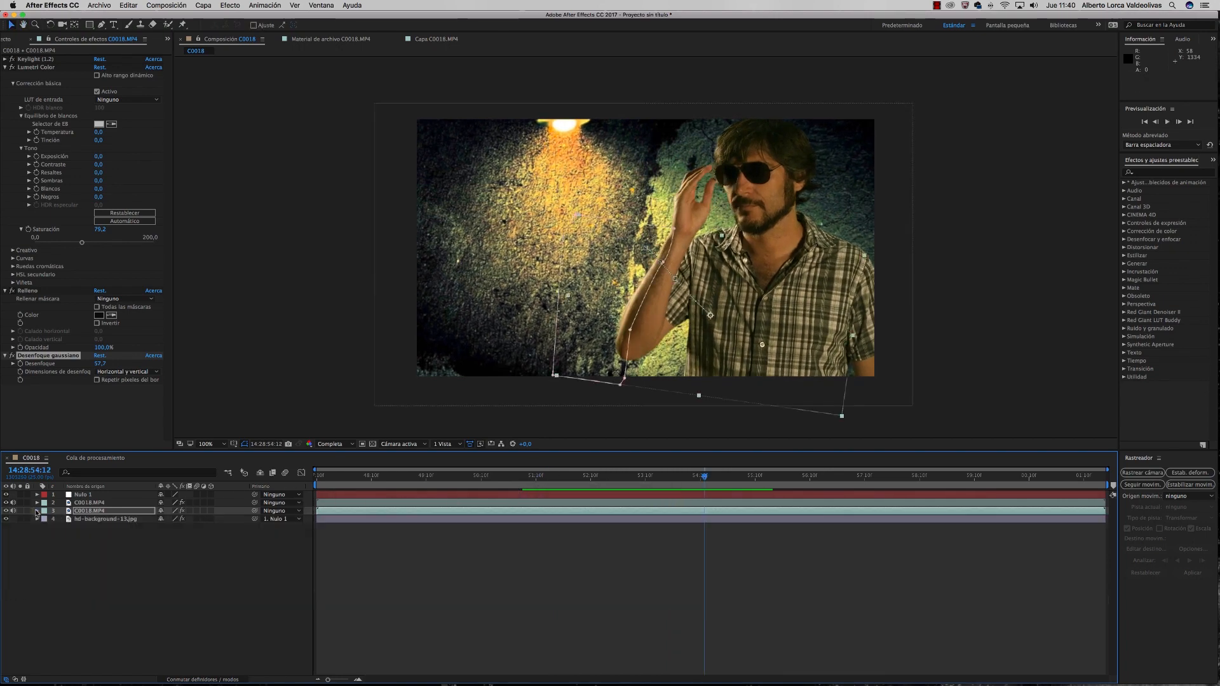
left_click_drag(692, 479, 520, 478)
key("space")
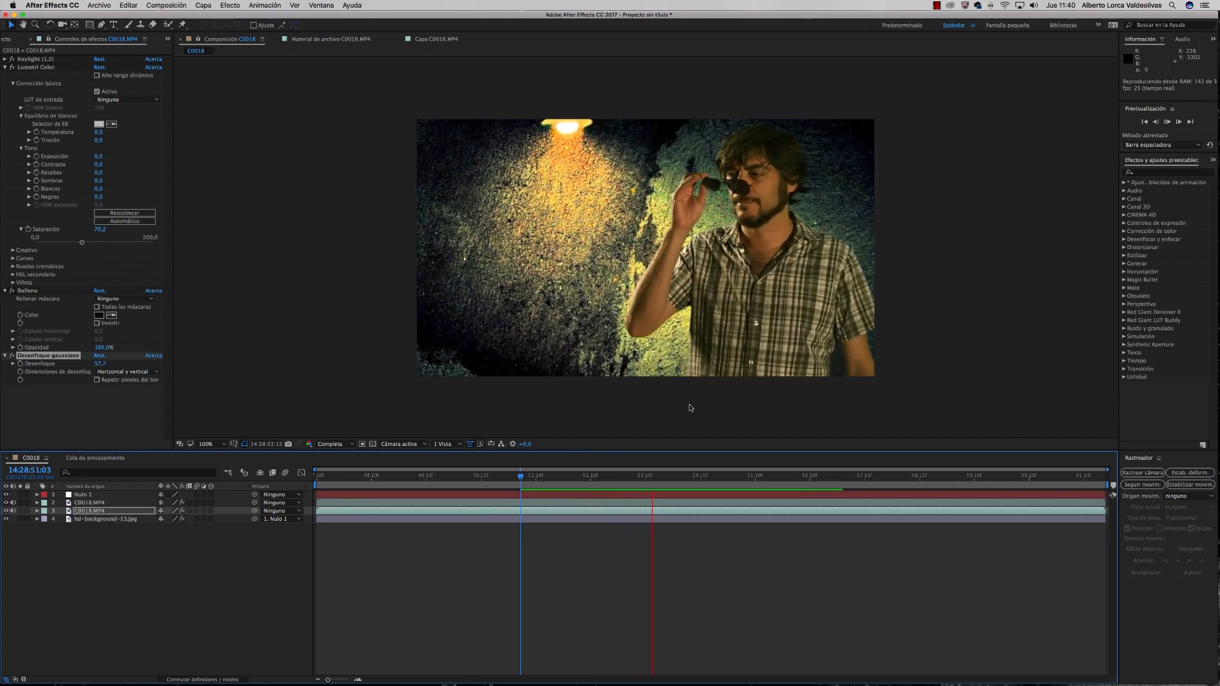
key("space")
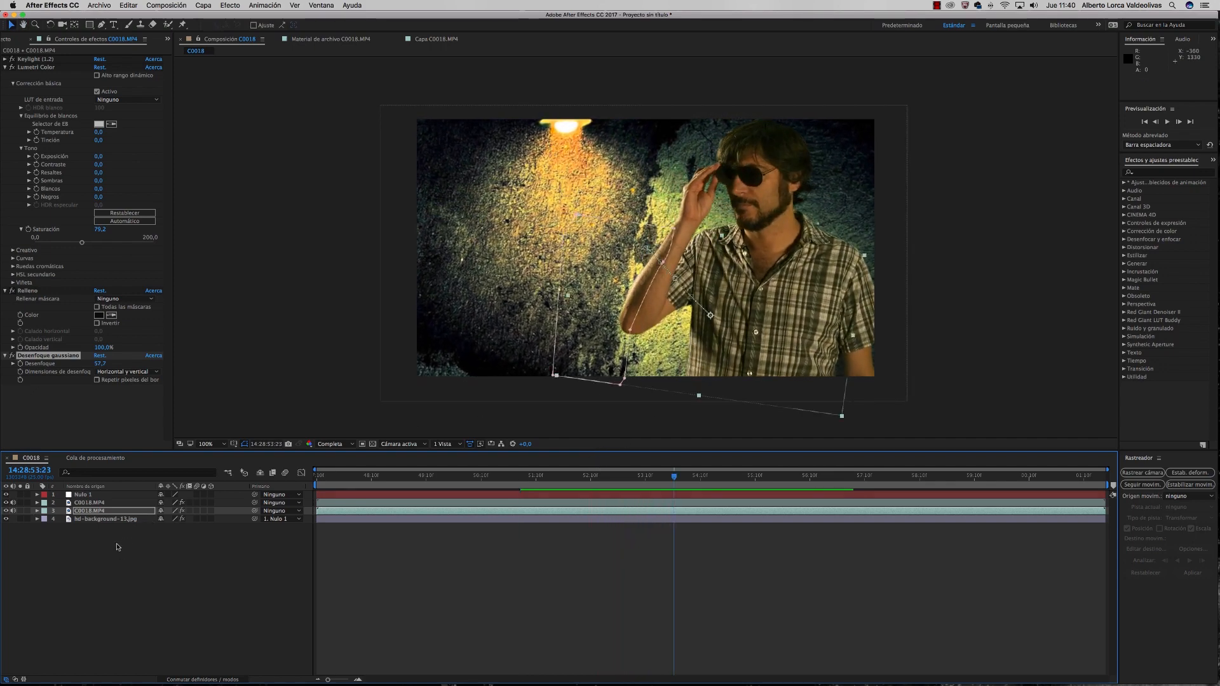
Create an adjustment layer above Nulo 1 and apply the Lumetri Color effect to it.
left_click(117, 494)
right_click(127, 578)
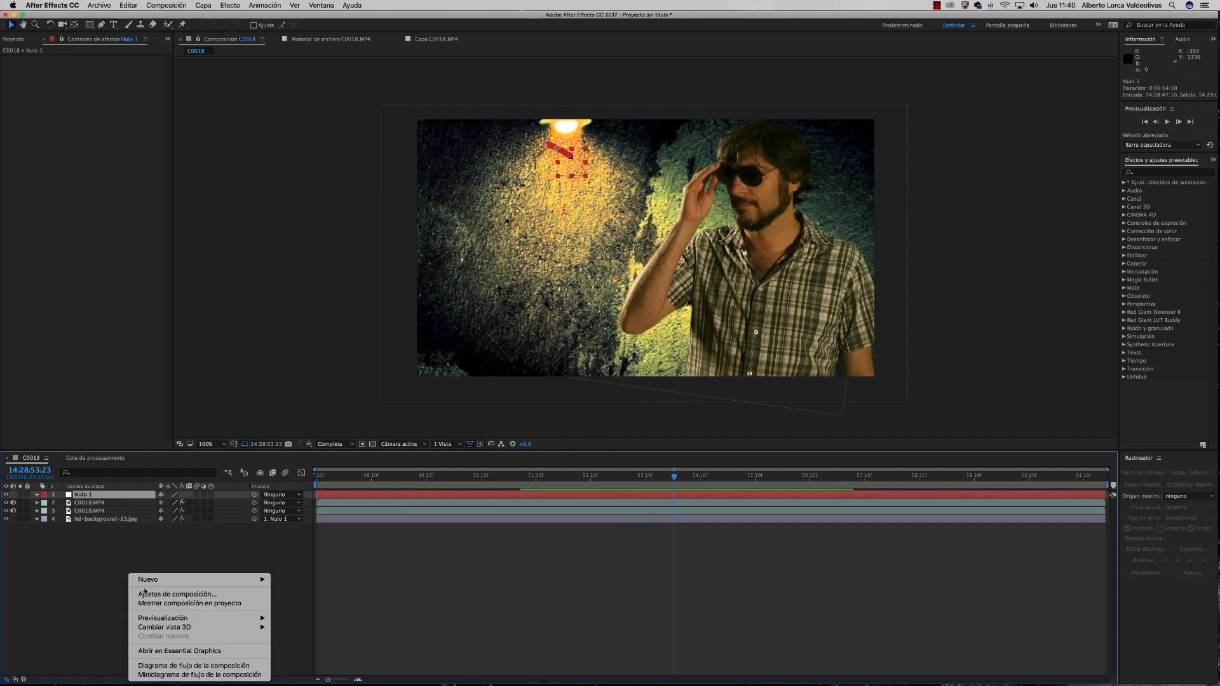
mouse_move(210, 580)
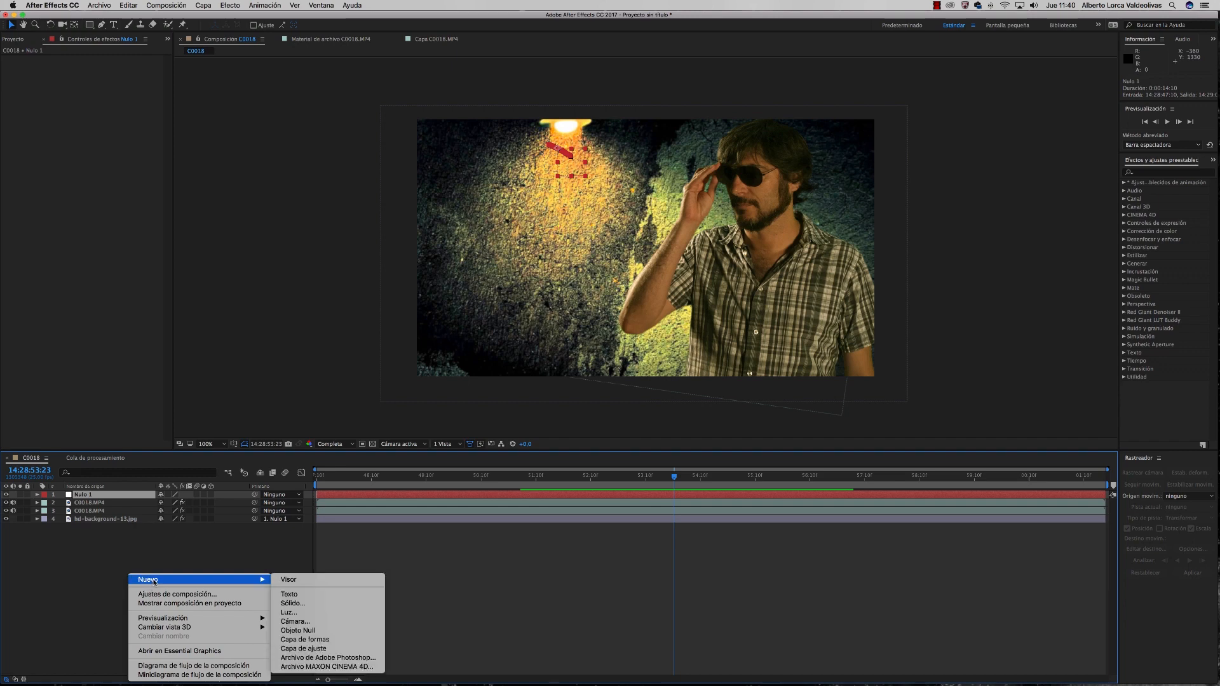
left_click(344, 648)
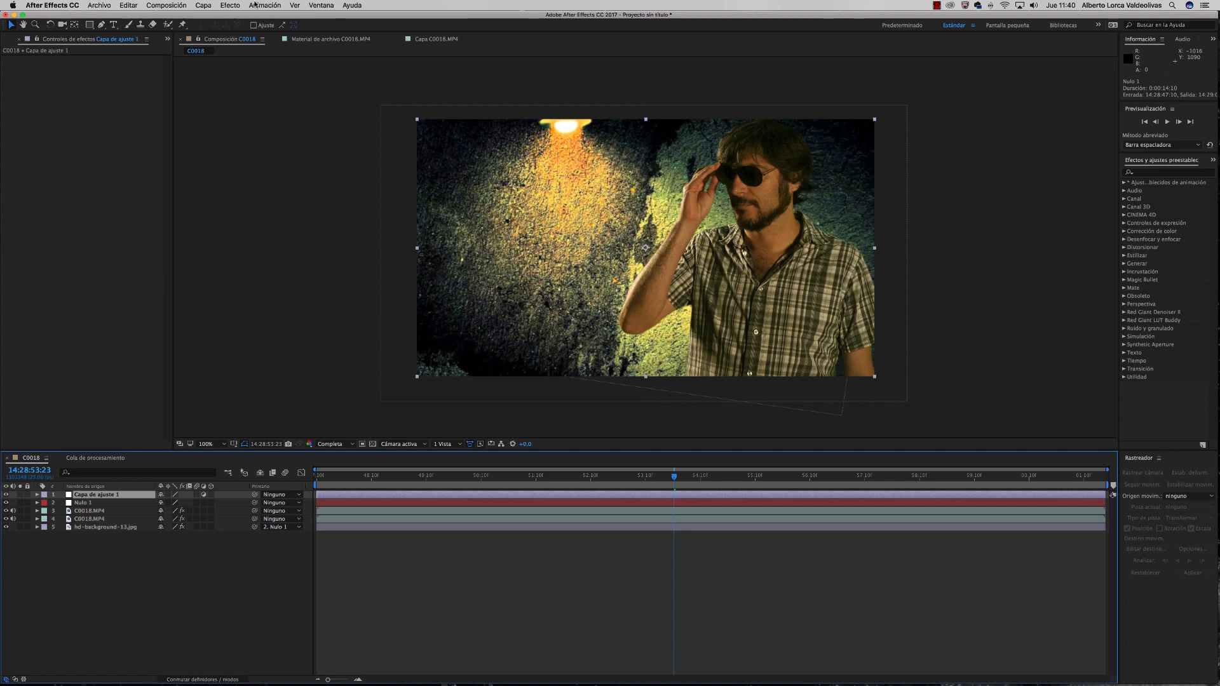
left_click(230, 5)
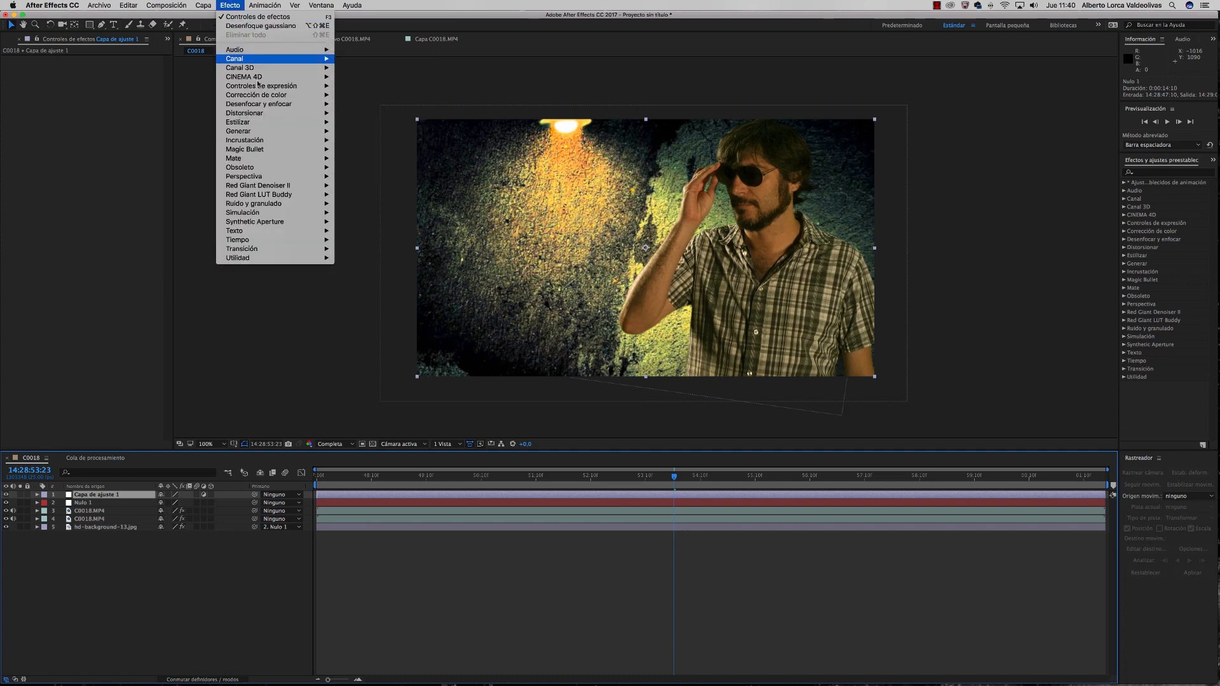
mouse_move(274, 97)
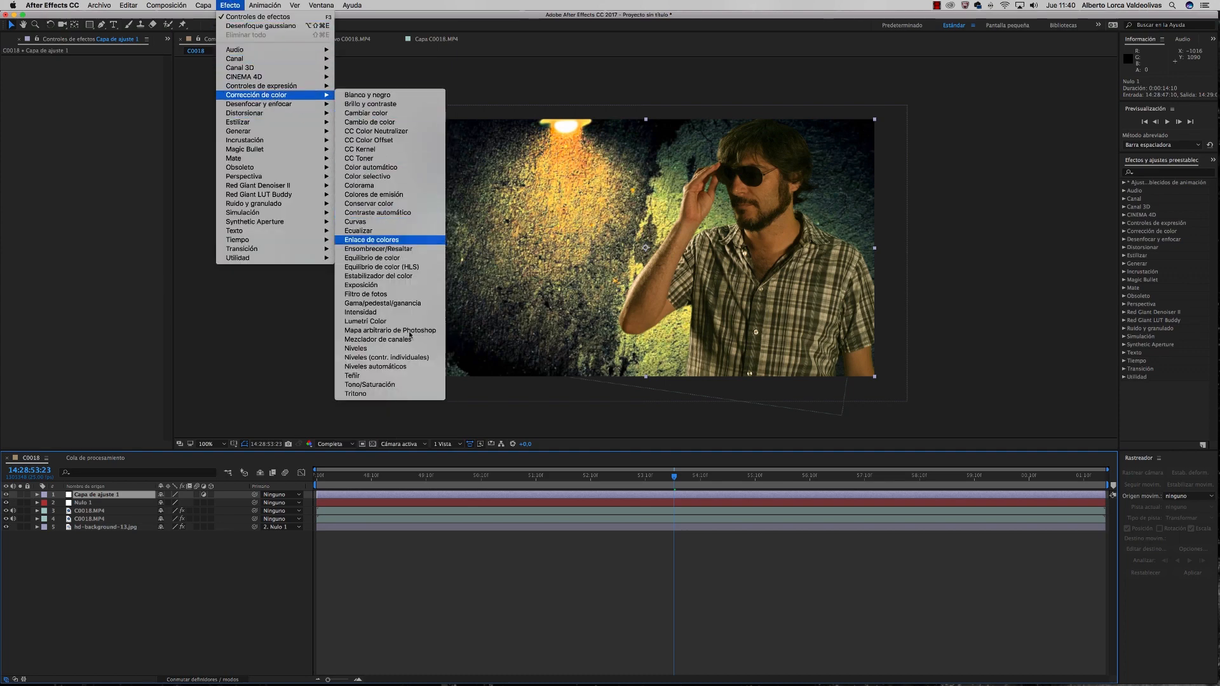
left_click(365, 321)
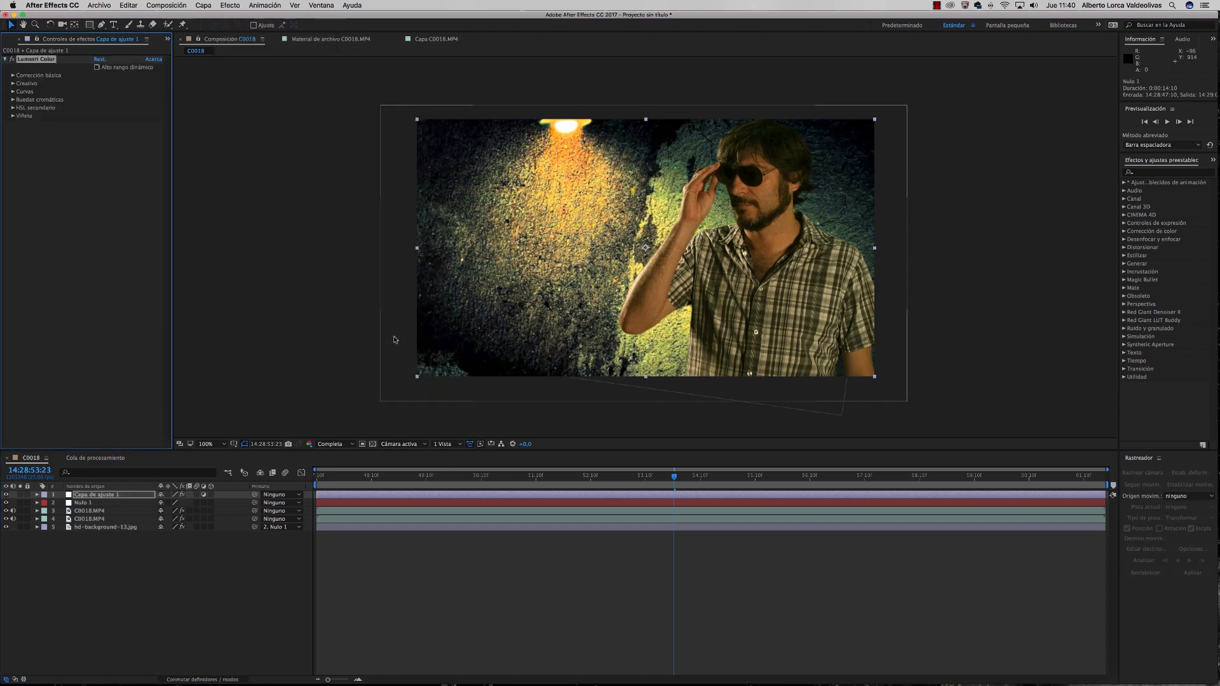
Set the Creativo Look of the adjustment layer's Lumetri Color to SL BLEACH HDR.
left_click(13, 83)
left_click(136, 102)
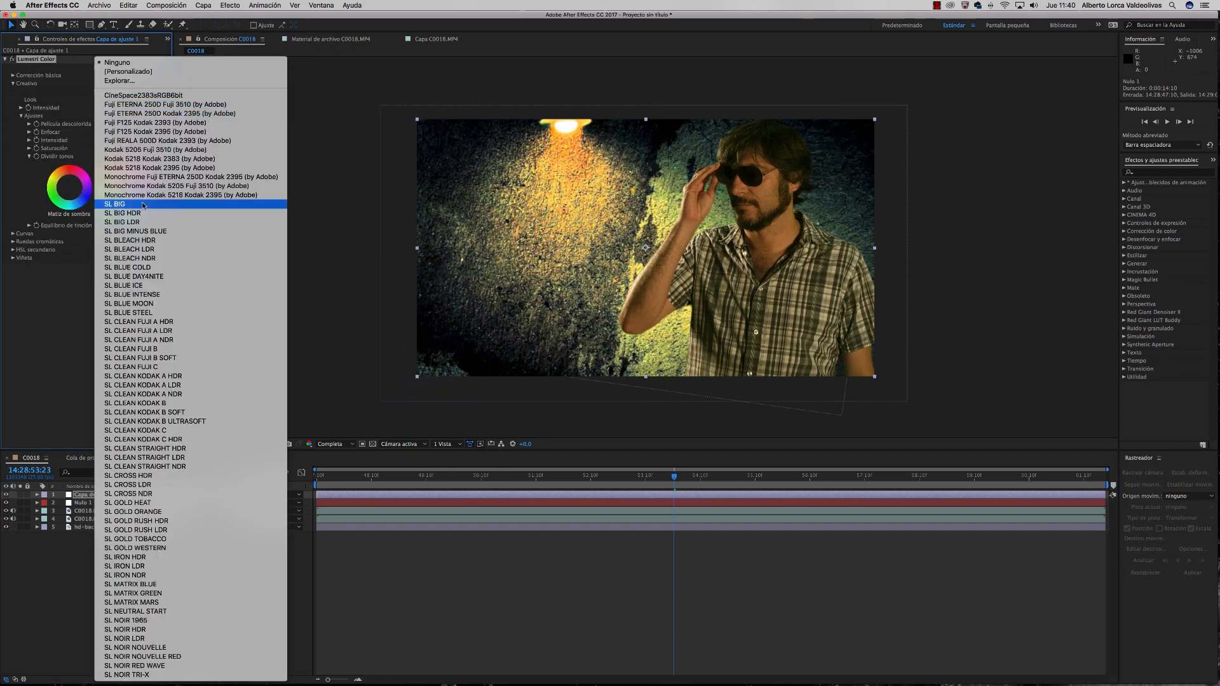
left_click(159, 240)
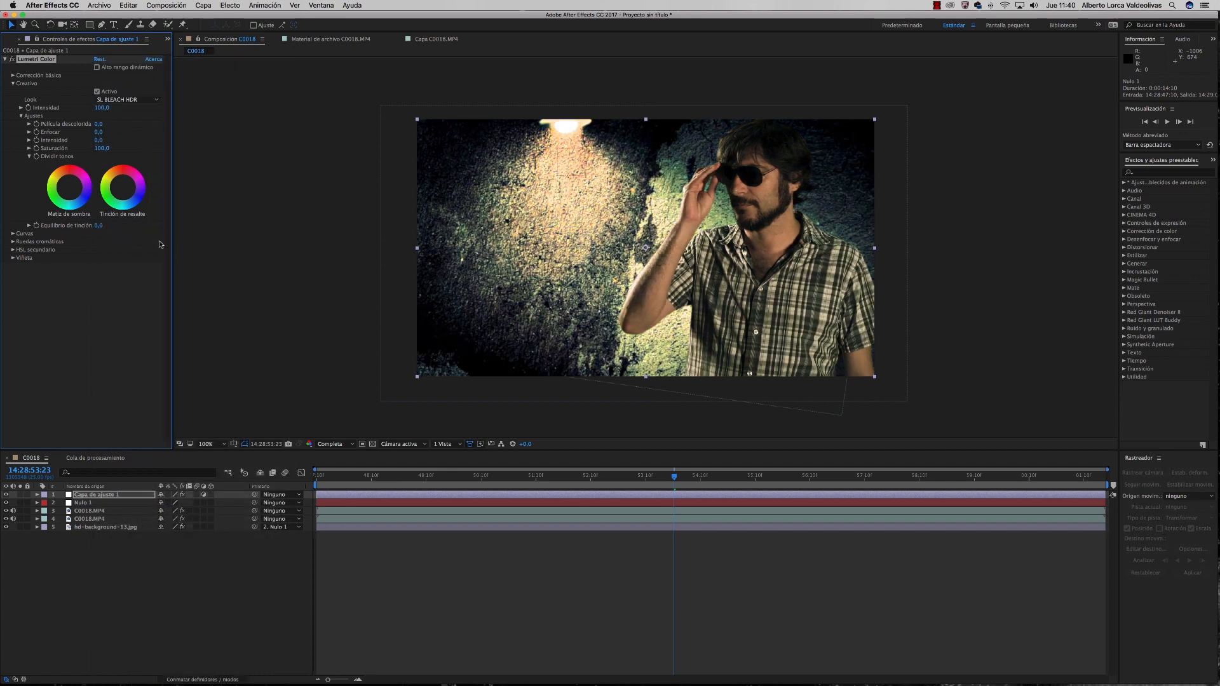
Try the SL BLUE COLD and SL BLUE ICE looks on the adjustment layer, then return to SL BLEACH HDR.
left_click(146, 102)
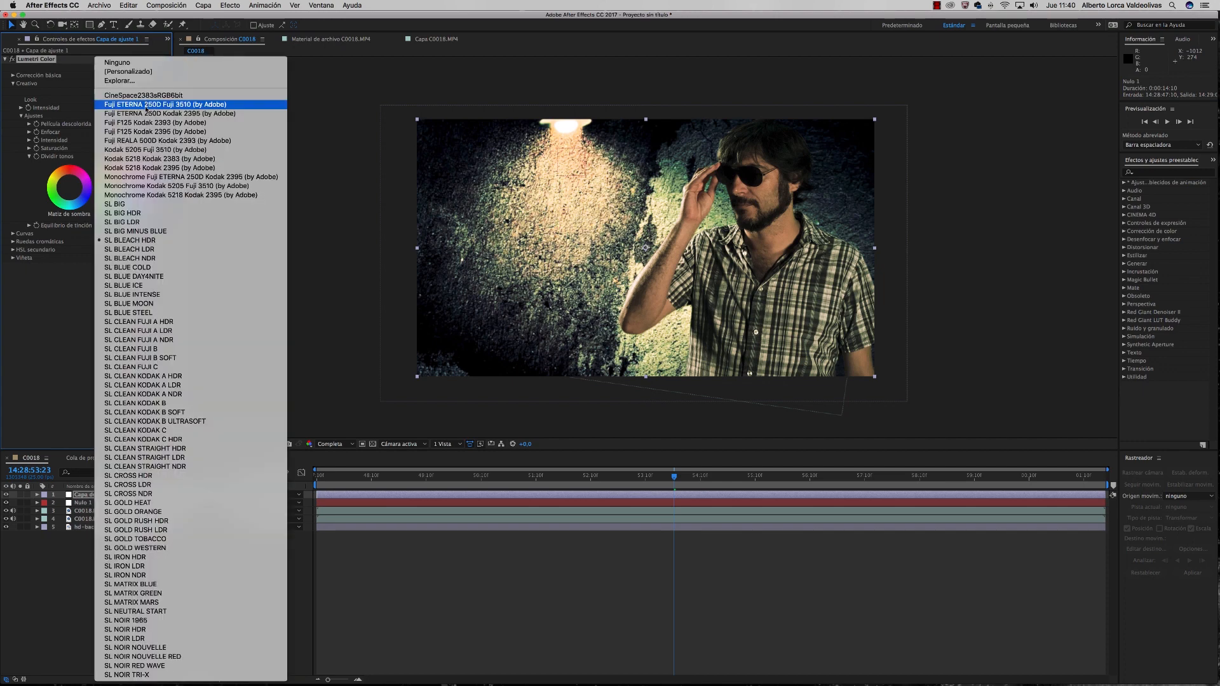
left_click(156, 268)
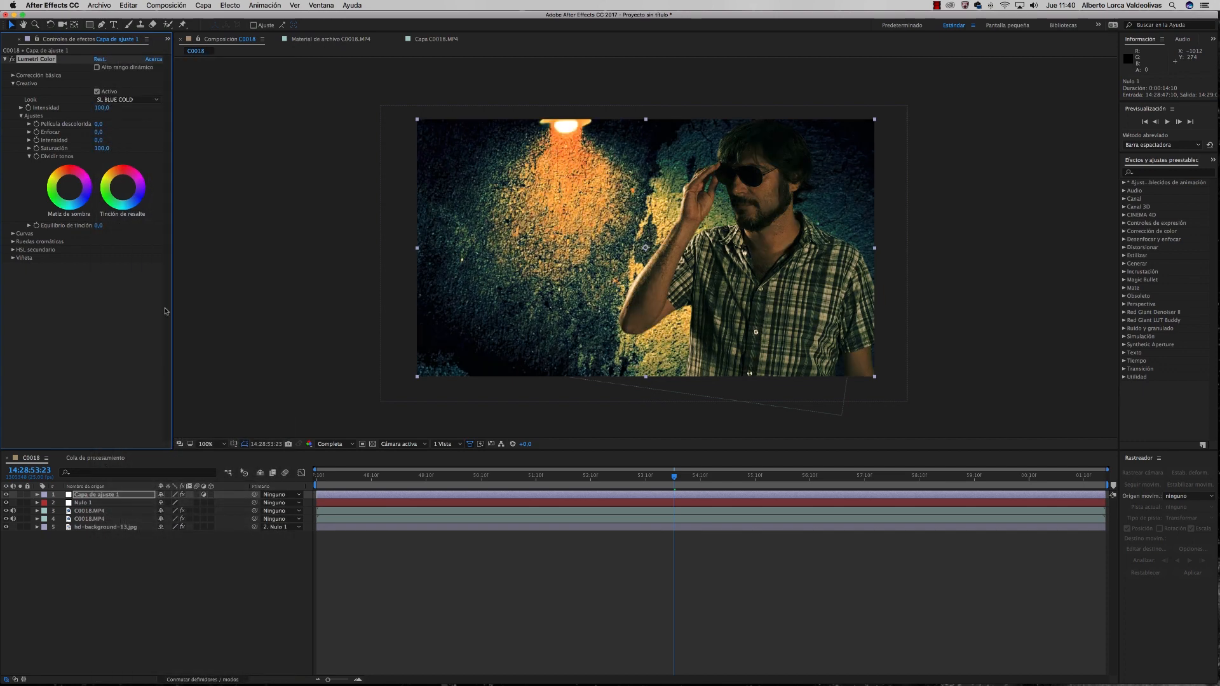
left_click(146, 100)
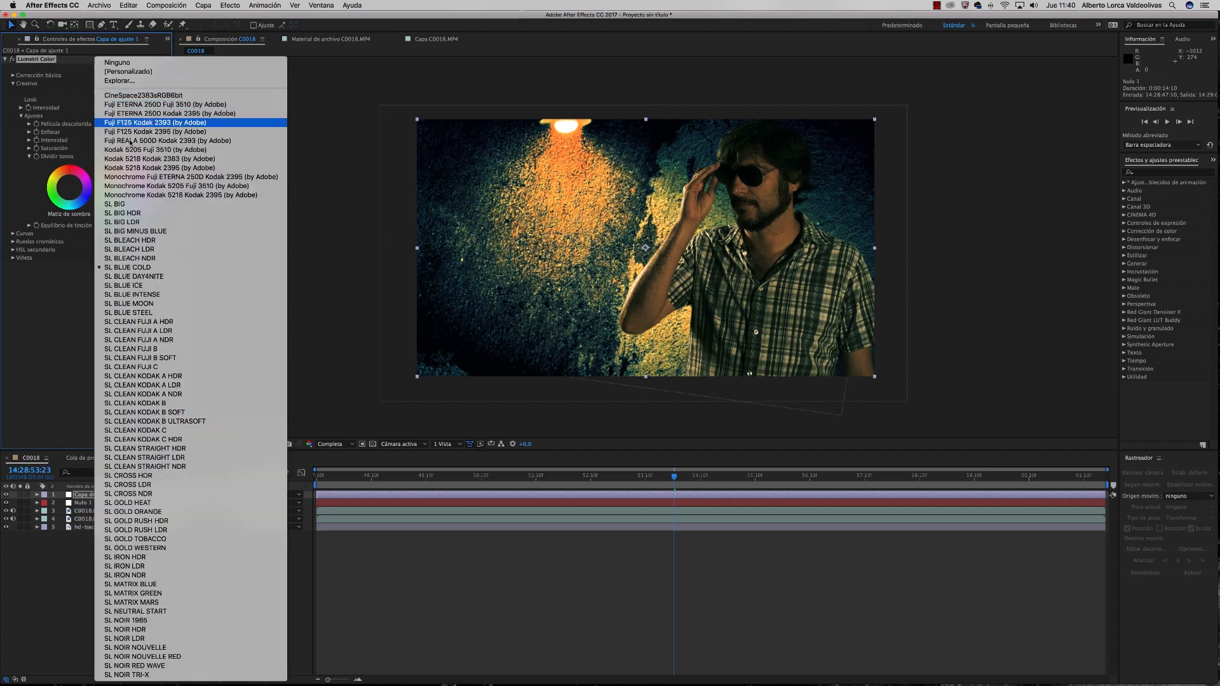
left_click(156, 288)
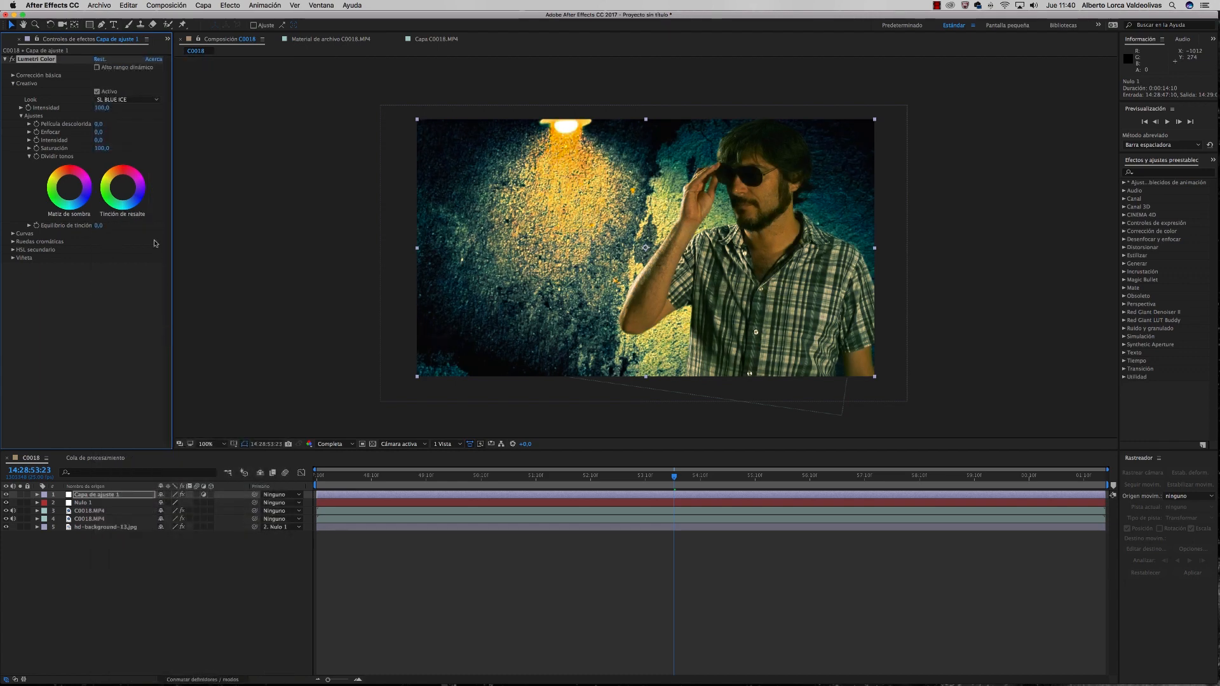
left_click(147, 101)
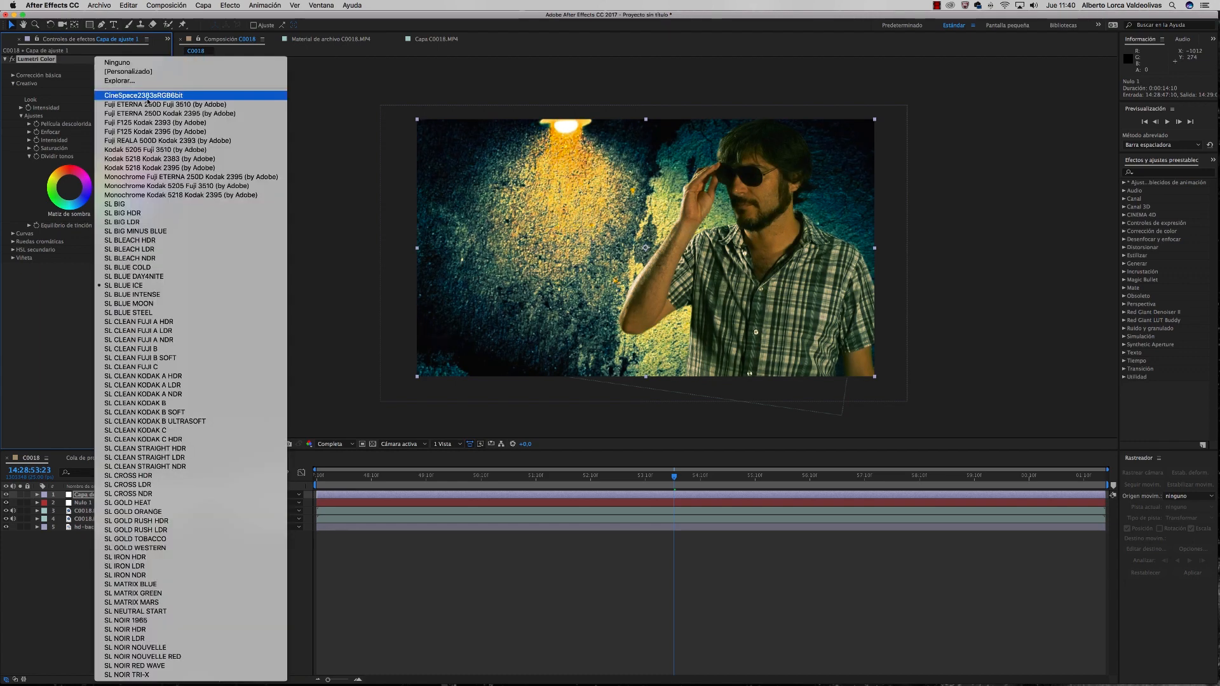
left_click(159, 241)
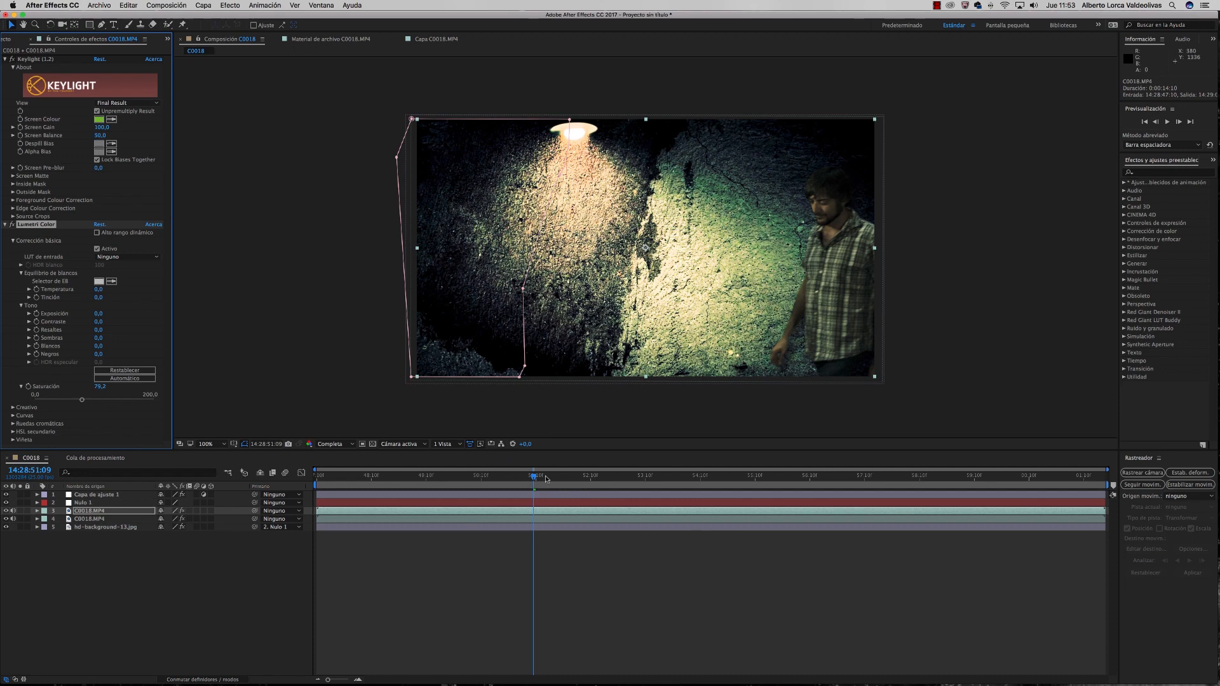
At 14:28:51:04, set the upper C0018.MP4 layer's Lumetri vignette to Cantidad -0,6 and Punto medio 37,2.
mouse_move(533, 480)
left_mouse_down()
mouse_move(444, 480)
mouse_move(514, 492)
mouse_move(528, 480)
left_mouse_up()
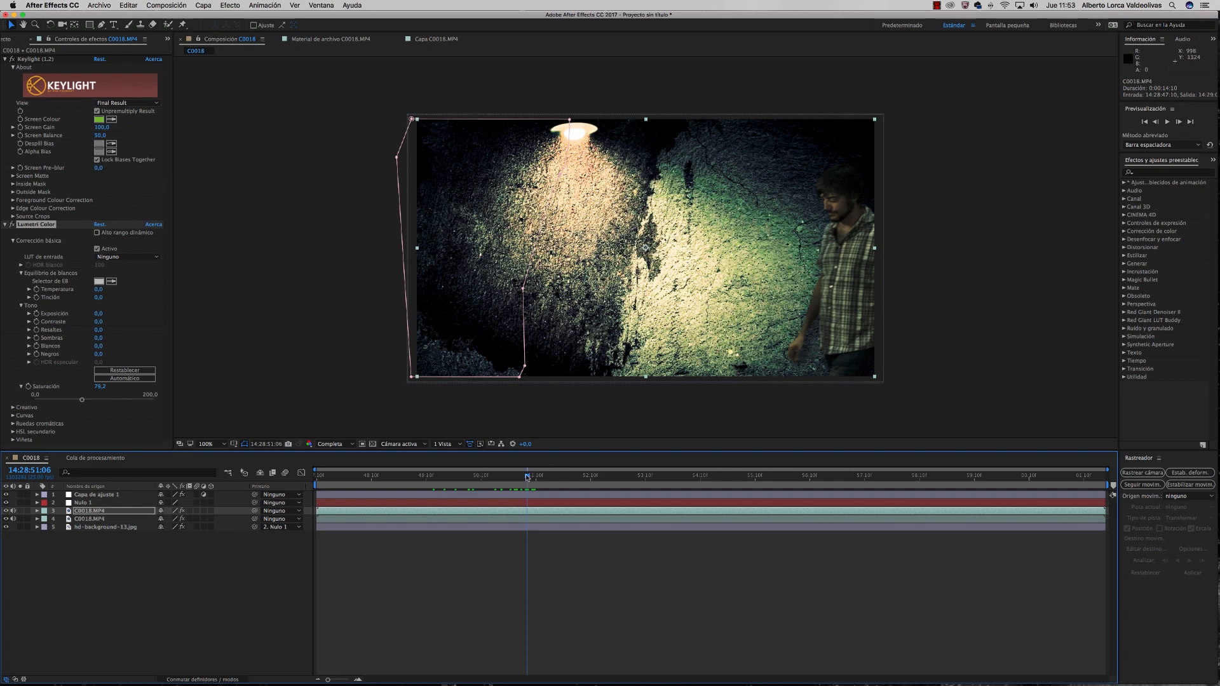
left_click_drag(527, 477, 522, 478)
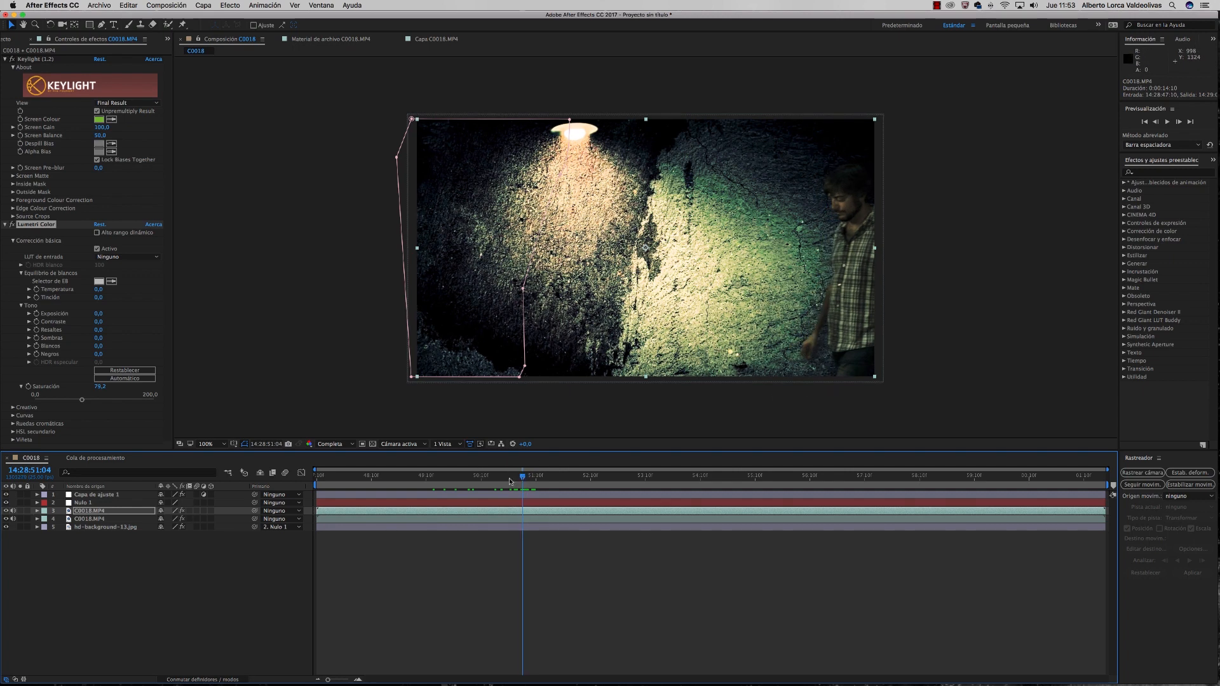
left_click(105, 511)
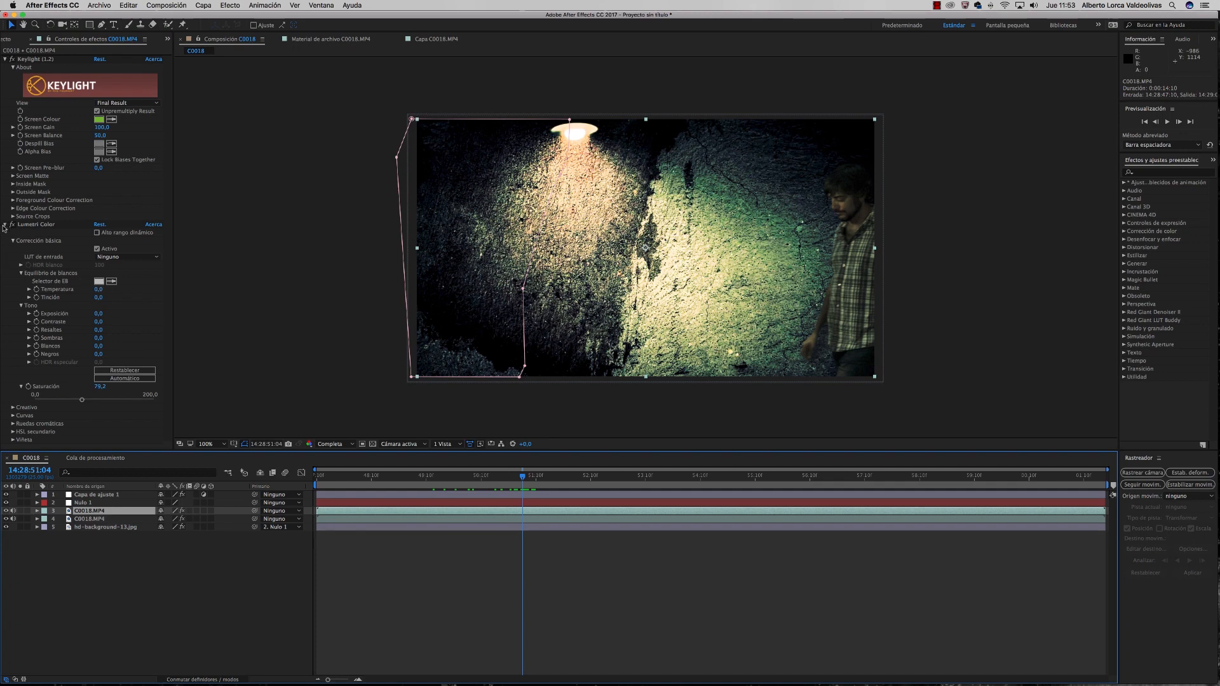
left_click(12, 440)
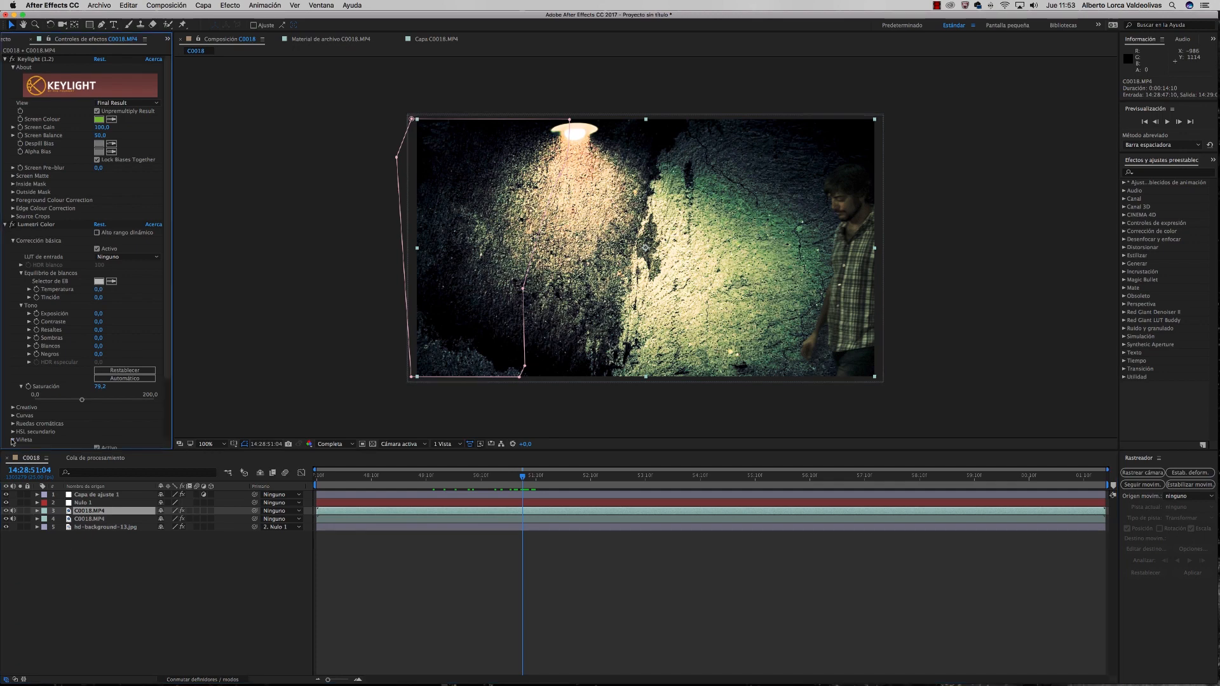
scroll(73, 408, "down", 3)
left_click(94, 396)
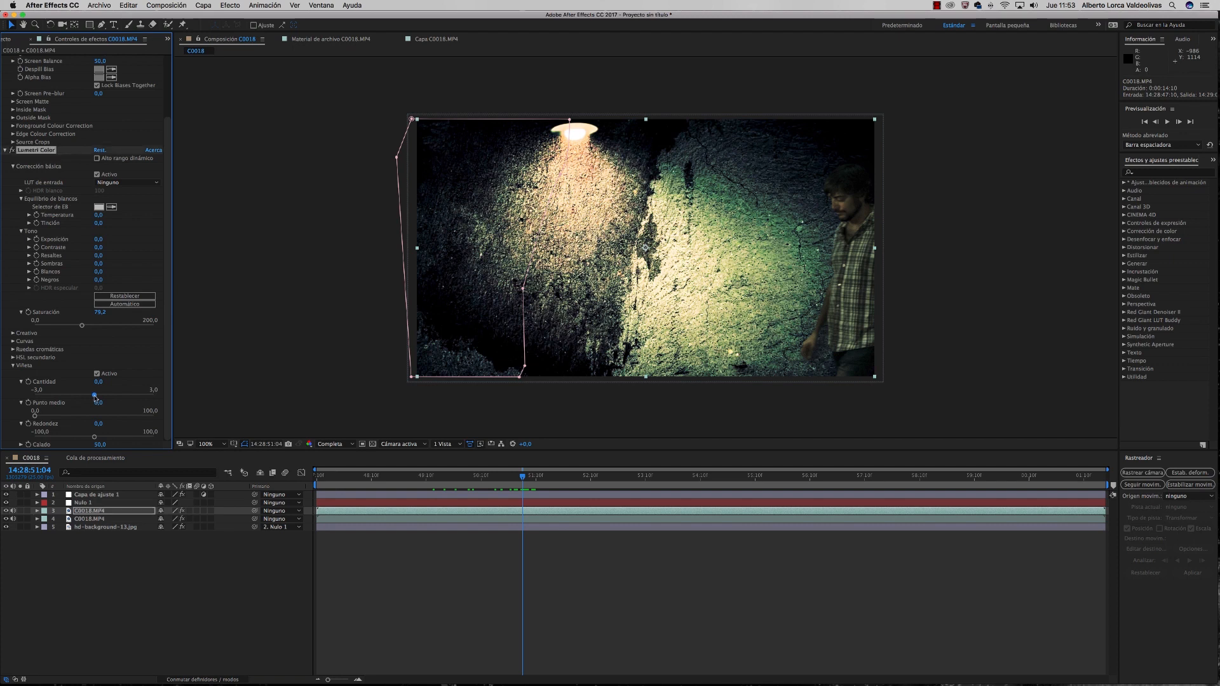
left_click_drag(83, 396, 75, 396)
mouse_move(76, 397)
left_mouse_down()
mouse_move(75, 418)
mouse_move(92, 419)
mouse_move(79, 418)
left_mouse_up()
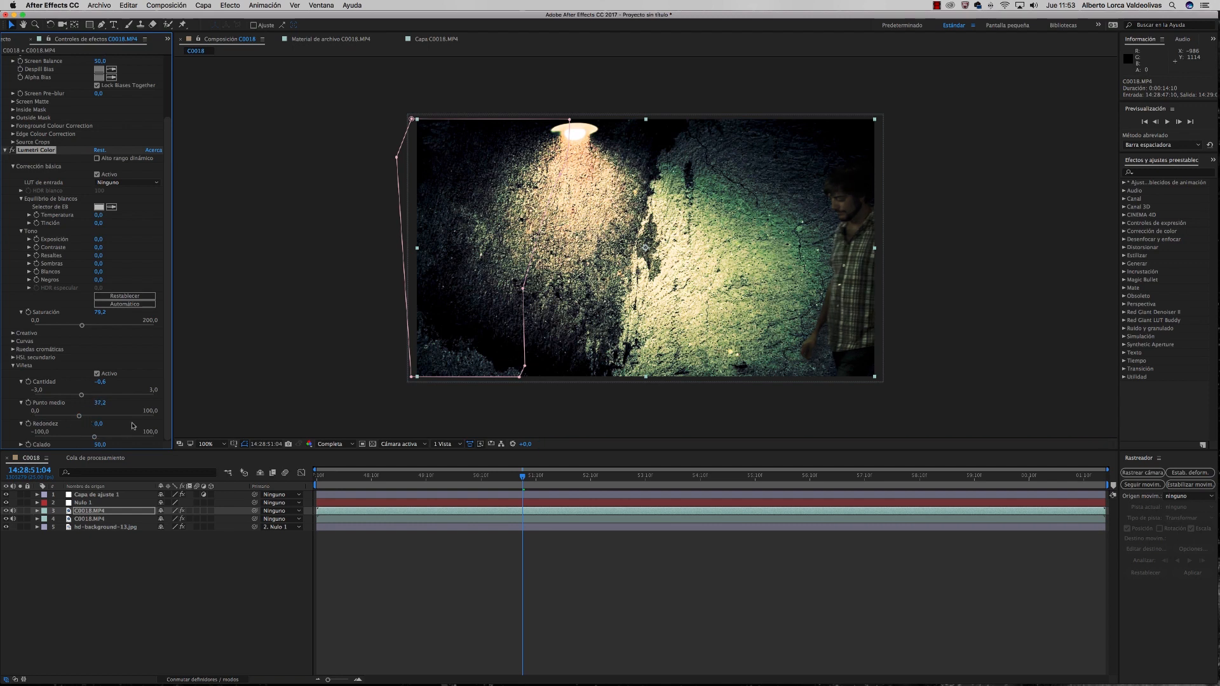
Refine the man's vignette to Cantidad -1,0, Punto medio 31,2, Redondez 23,2 and Calado 53,2.
left_click(21, 444)
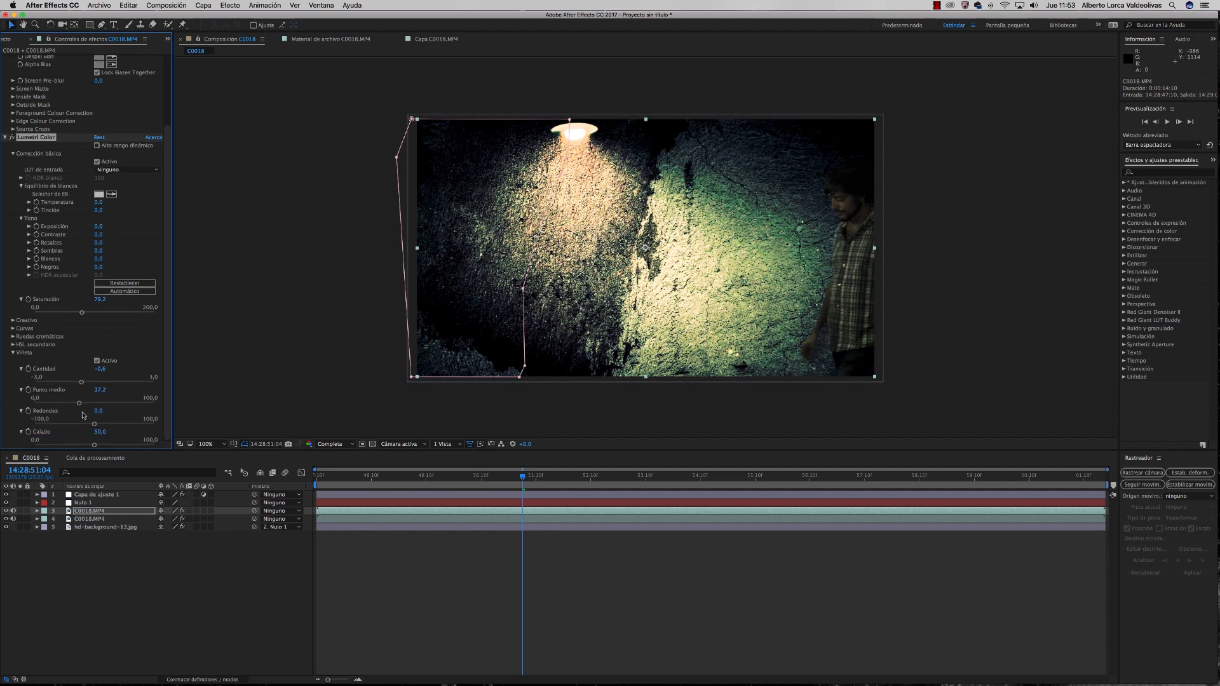
left_click(126, 445)
left_click_drag(128, 444, 34, 447)
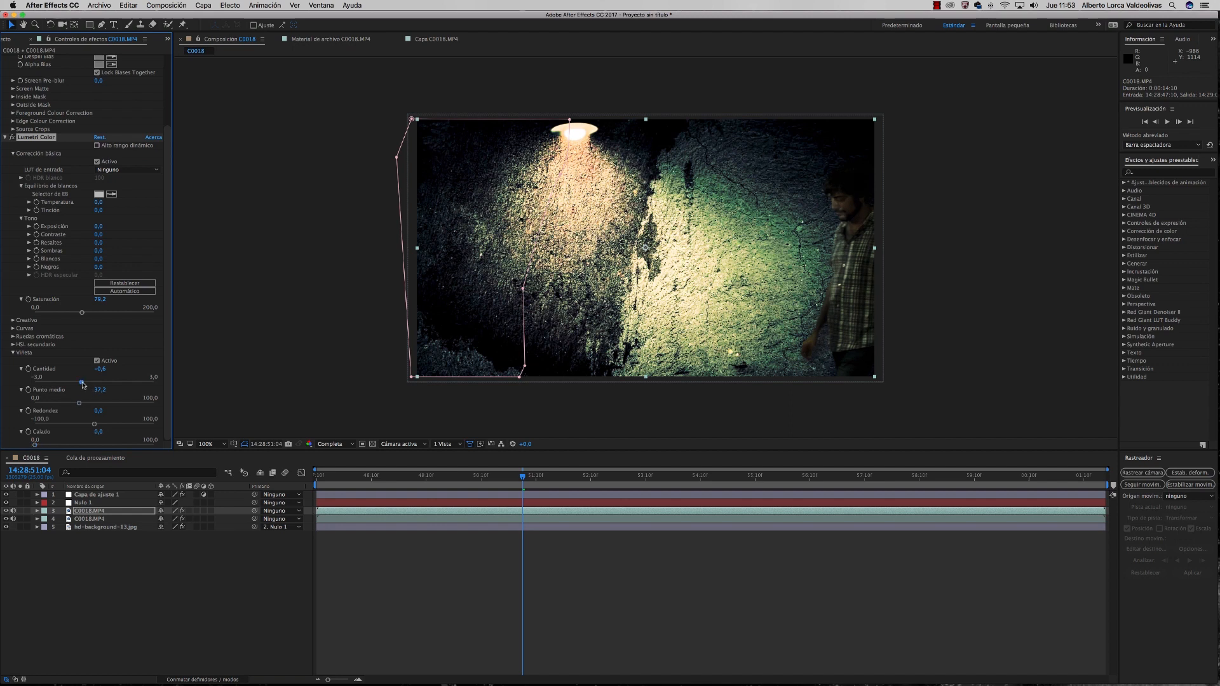
left_click_drag(82, 385, 70, 405)
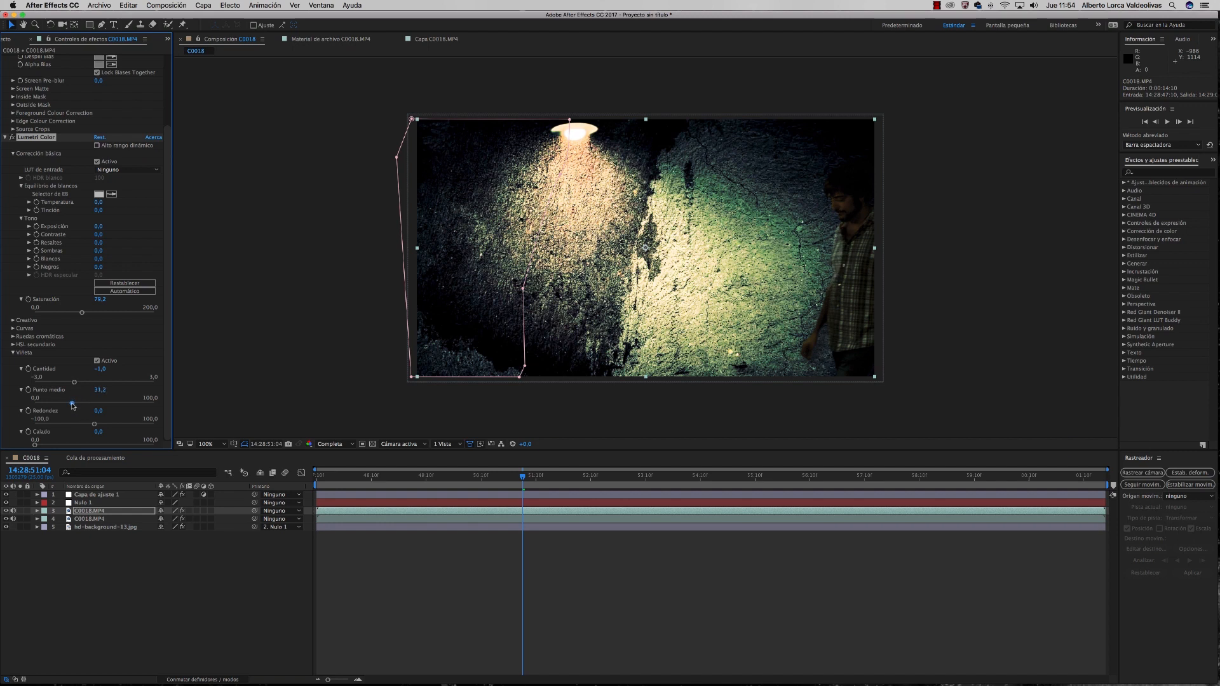
mouse_move(93, 427)
left_mouse_down()
mouse_move(83, 426)
mouse_move(110, 426)
left_mouse_up()
left_click_drag(37, 445, 98, 449)
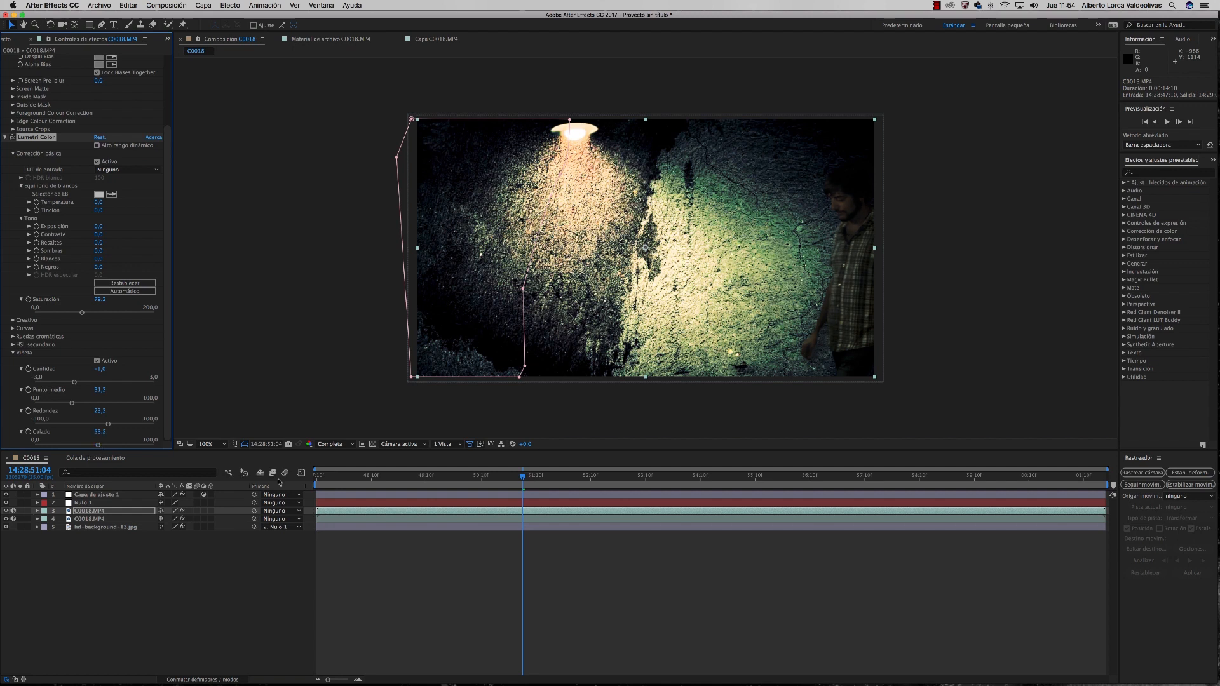
Preview the man's entrance into the shot from 14:28:51:01, stopping at 14:28:51:18.
left_click(516, 478)
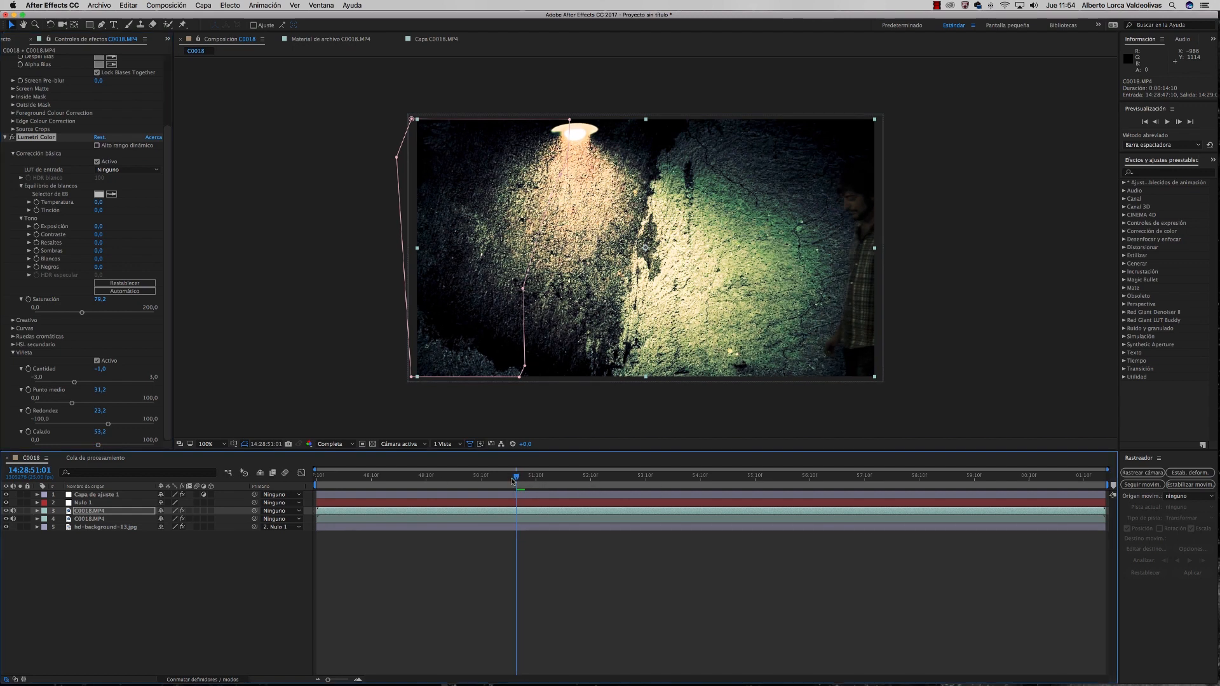
key("space")
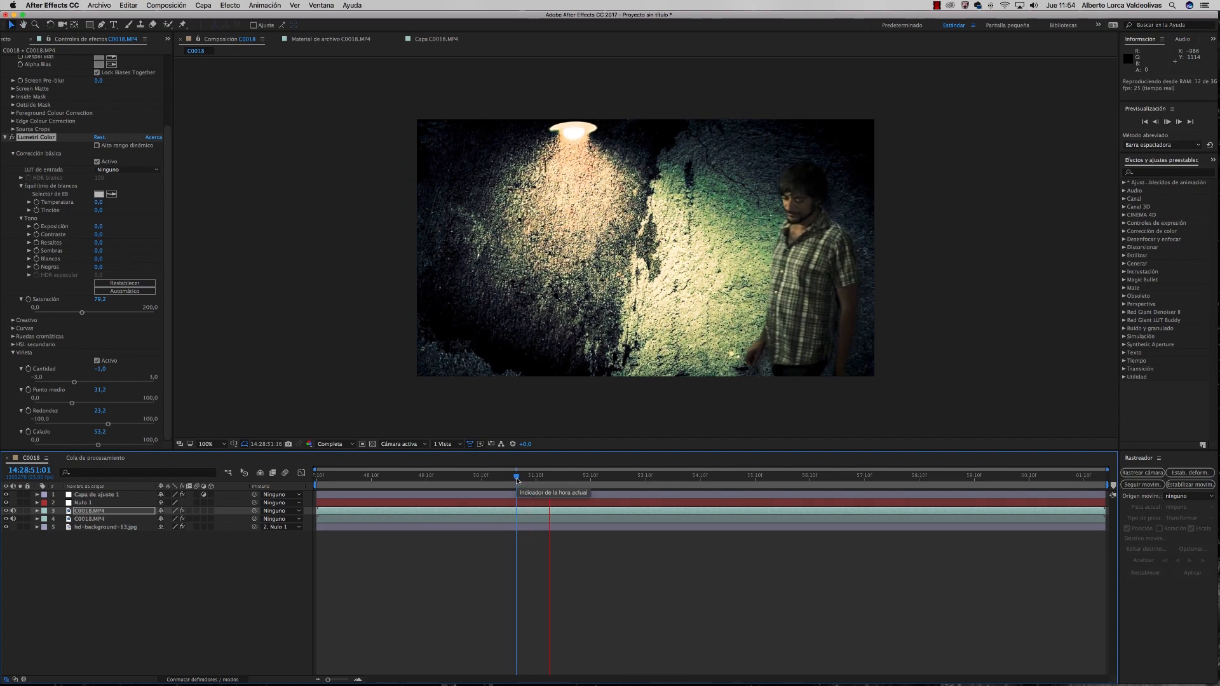
key("space")
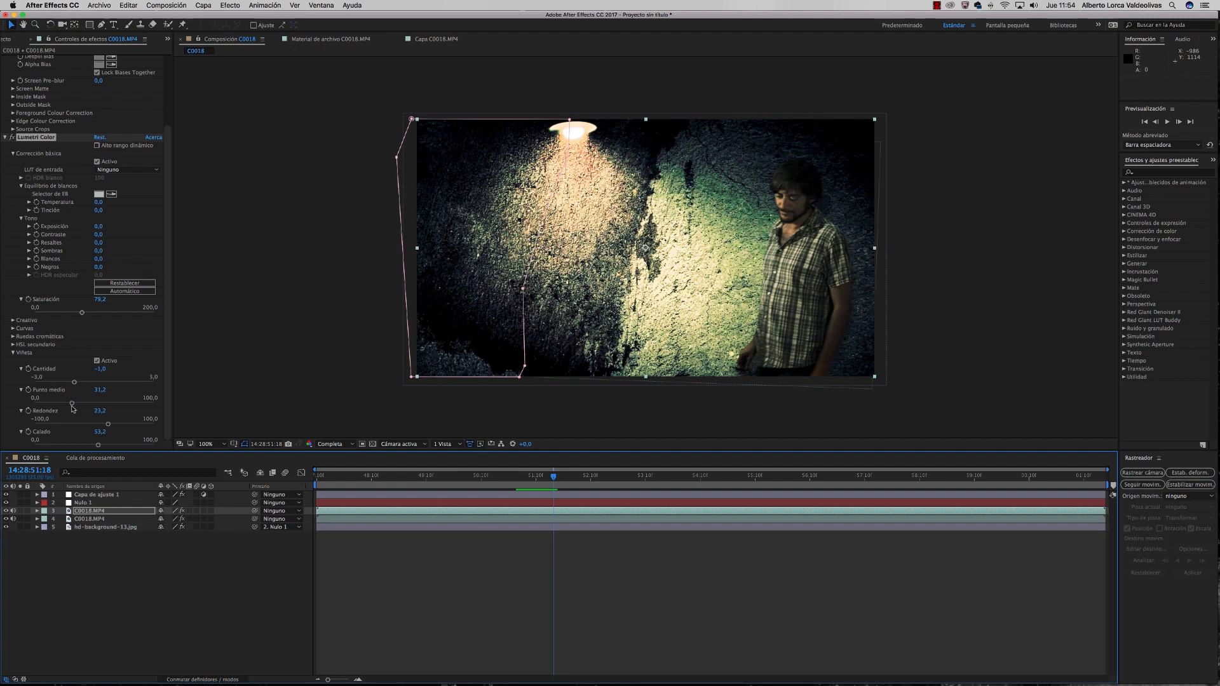
Set the vignette's Punto medio to 16,8 and switch the vignette off and on to compare the man's edges.
left_click_drag(71, 402, 54, 405)
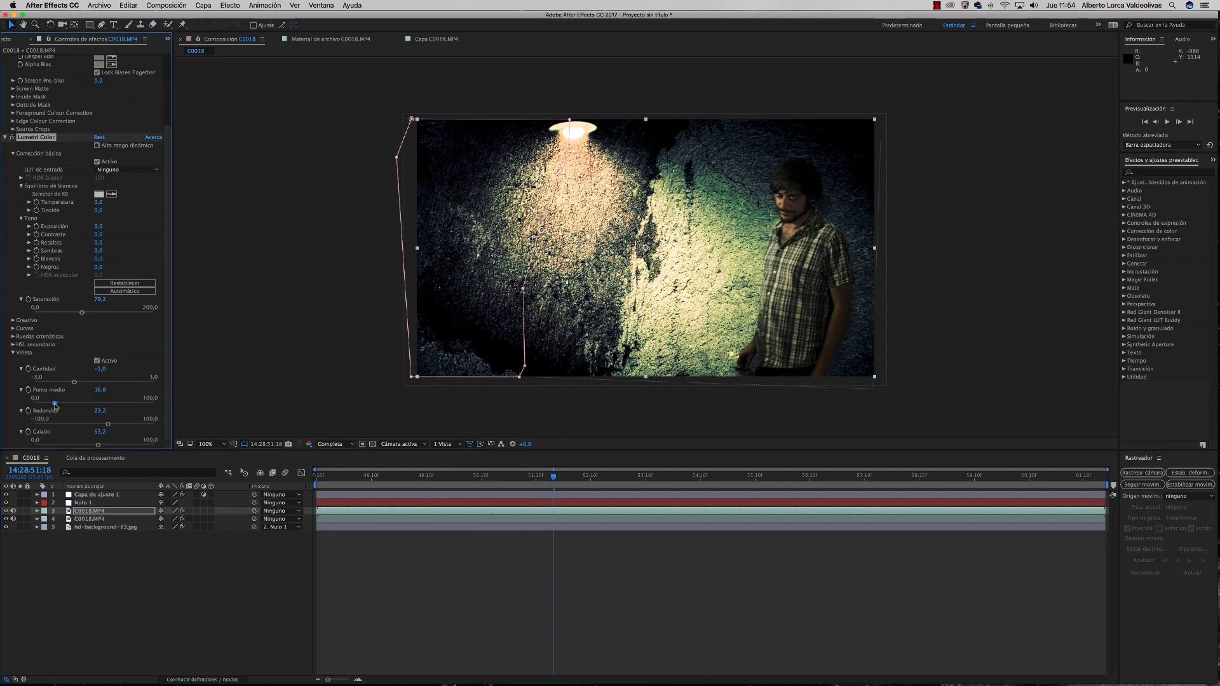
left_click(97, 361)
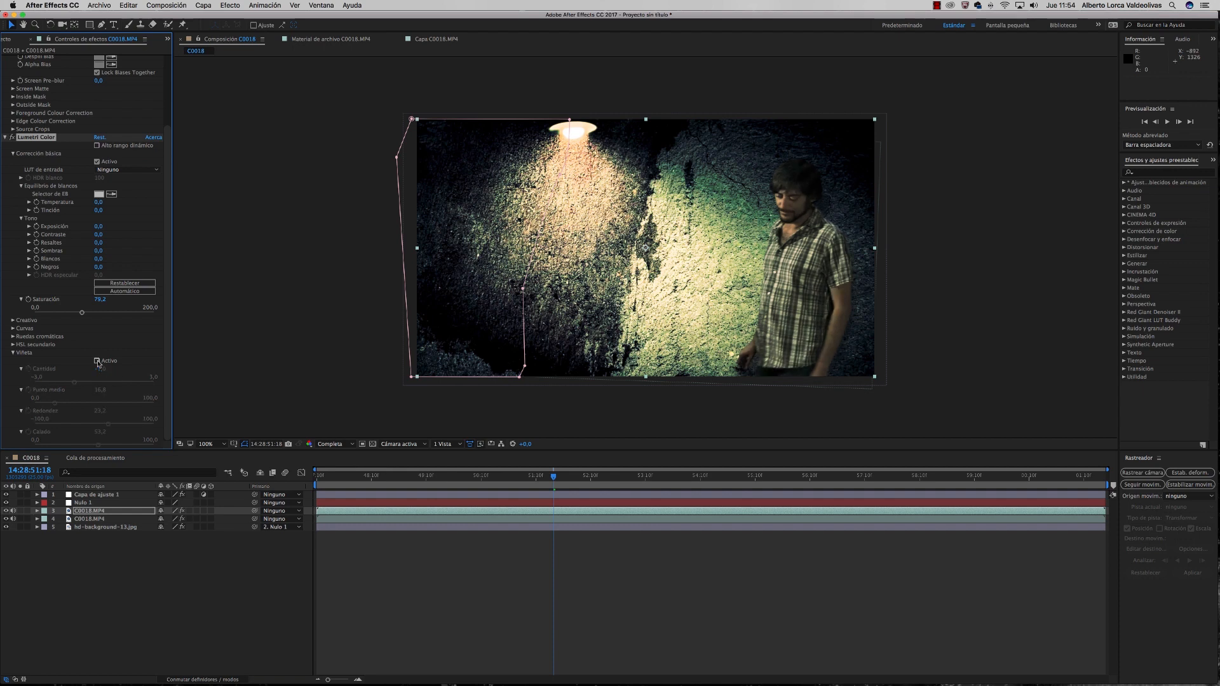
left_click(97, 361)
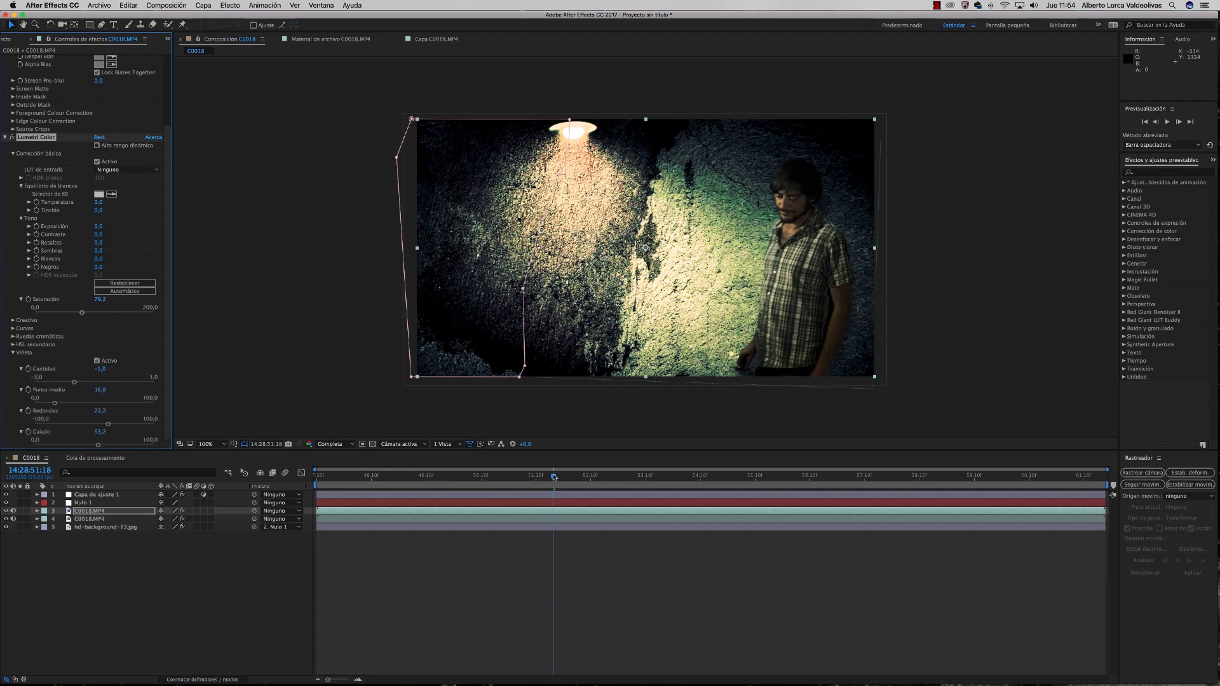
Play back the finished composite from 14:28:50:12 to 14:29:01:13.
left_click_drag(553, 477, 486, 488)
key("space")
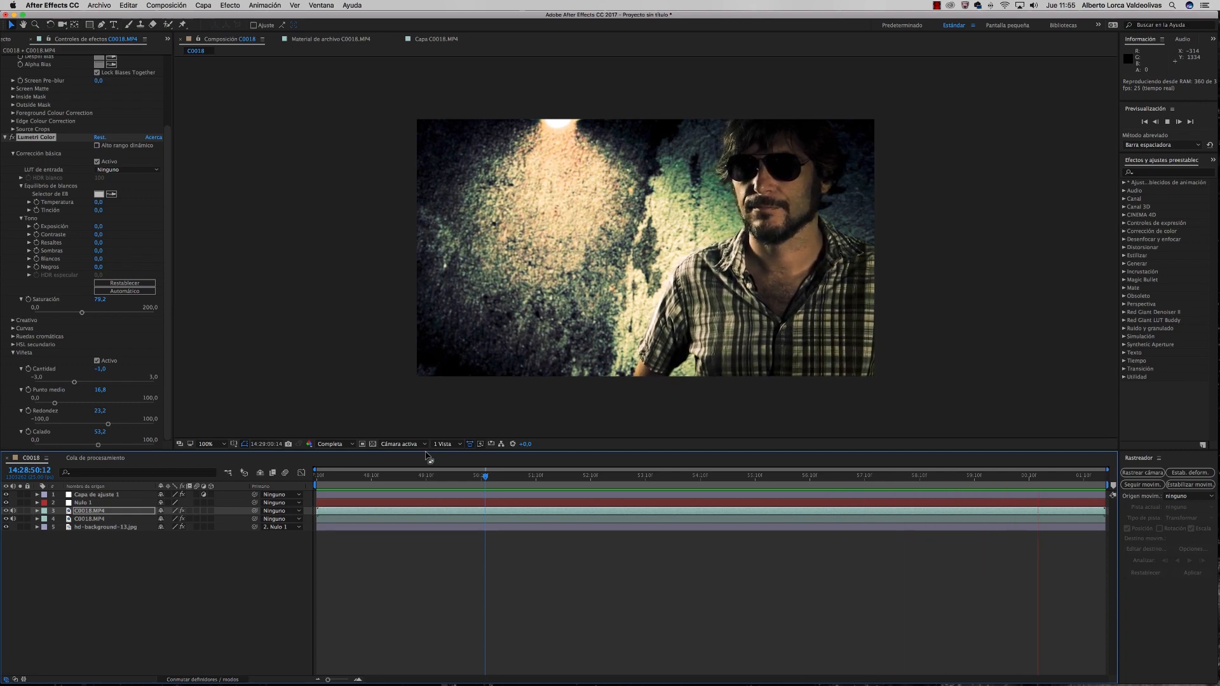
key("space")
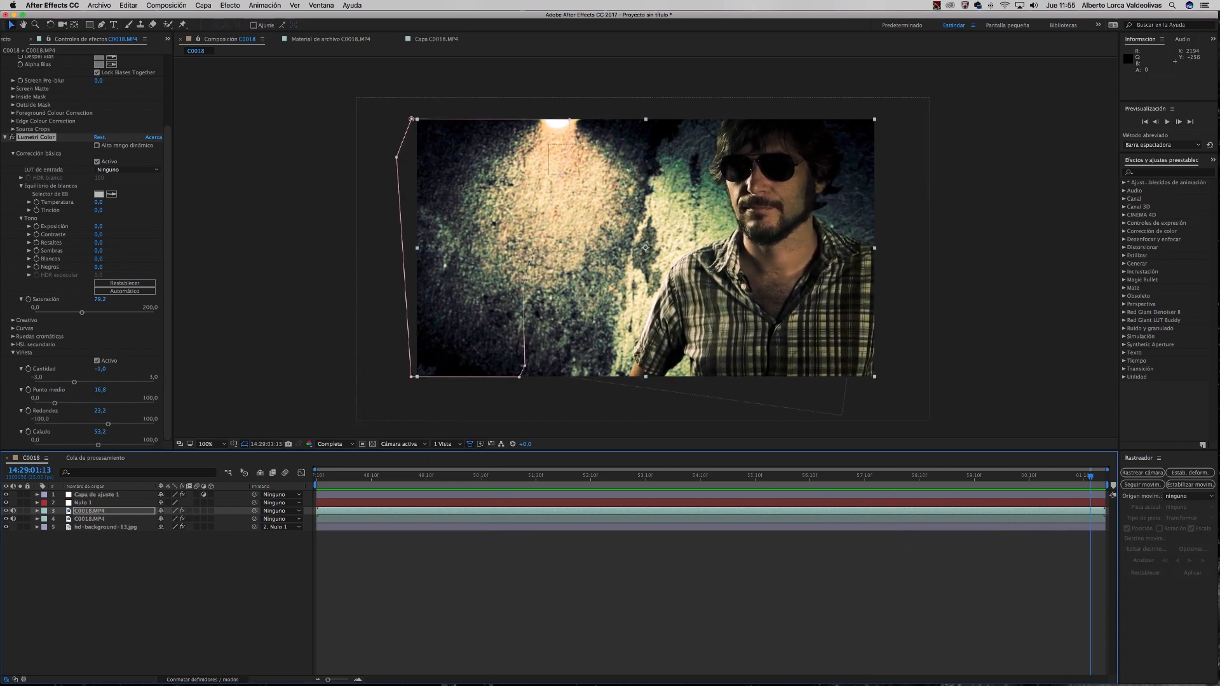
left_click(937, 5)
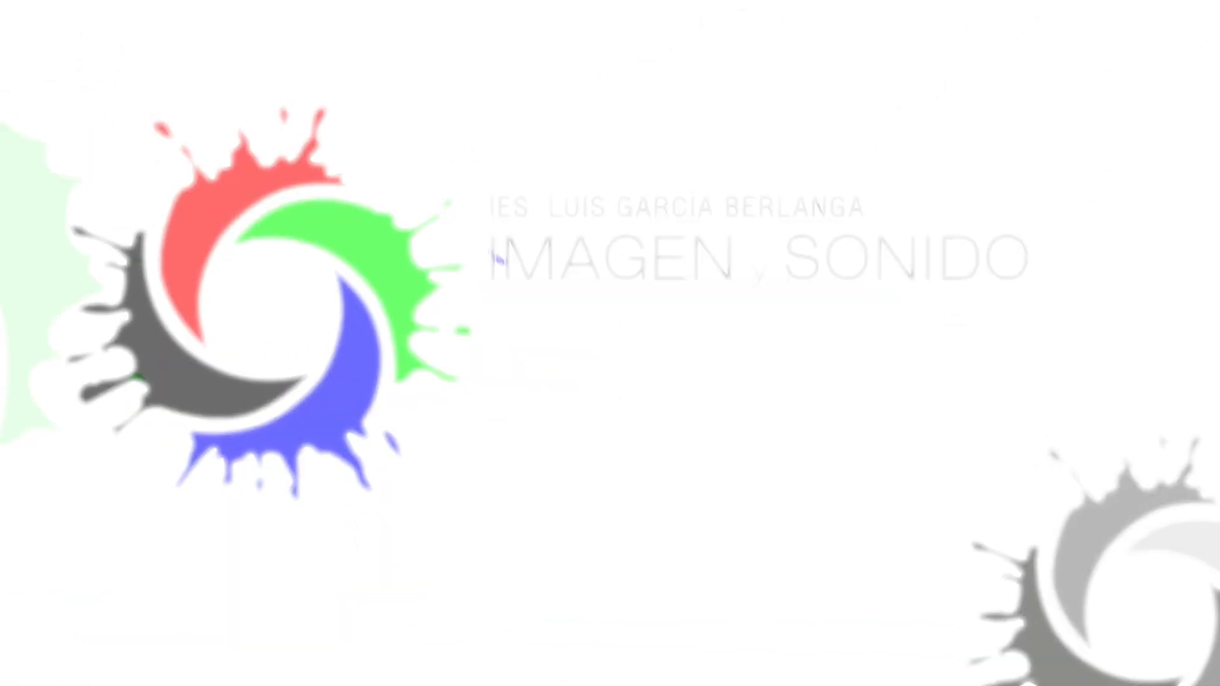